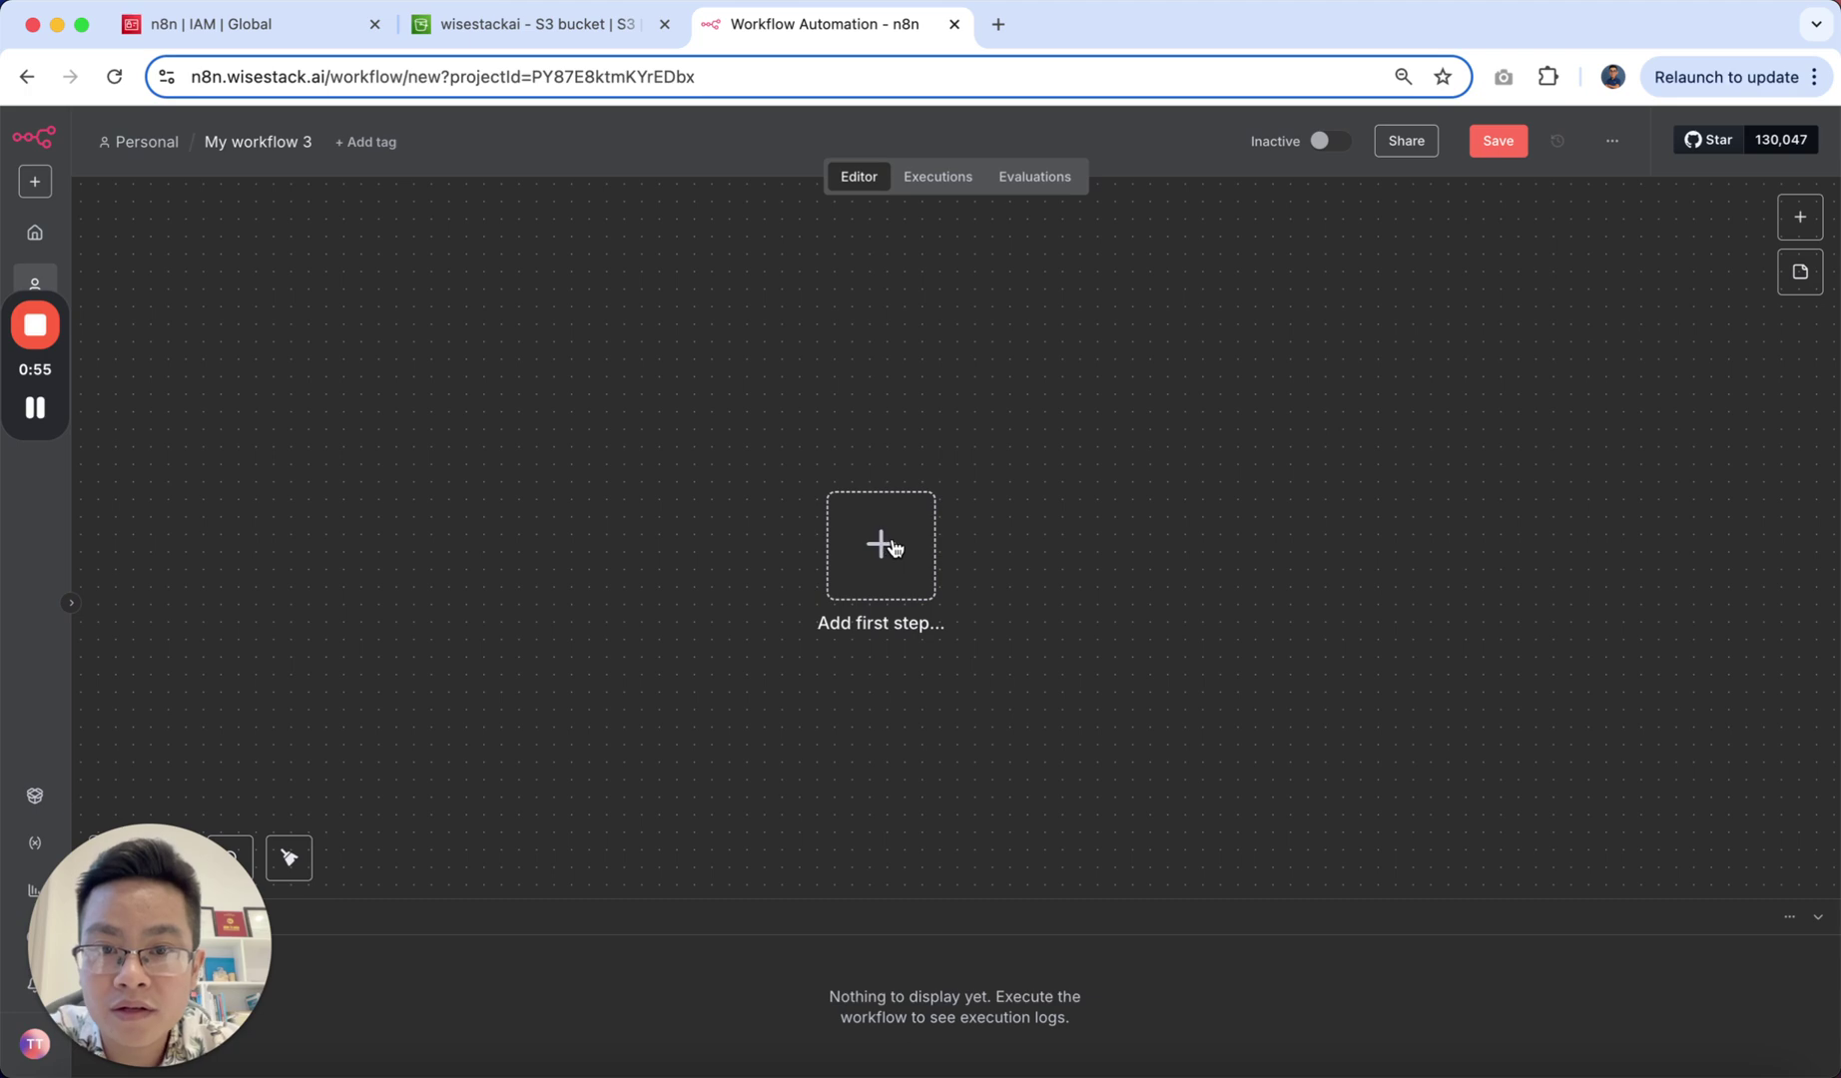
Step: Add a chat message trigger as the workflow's first step and move it to the upper left
{"action": "left_click", "coordinate": [884, 547]}
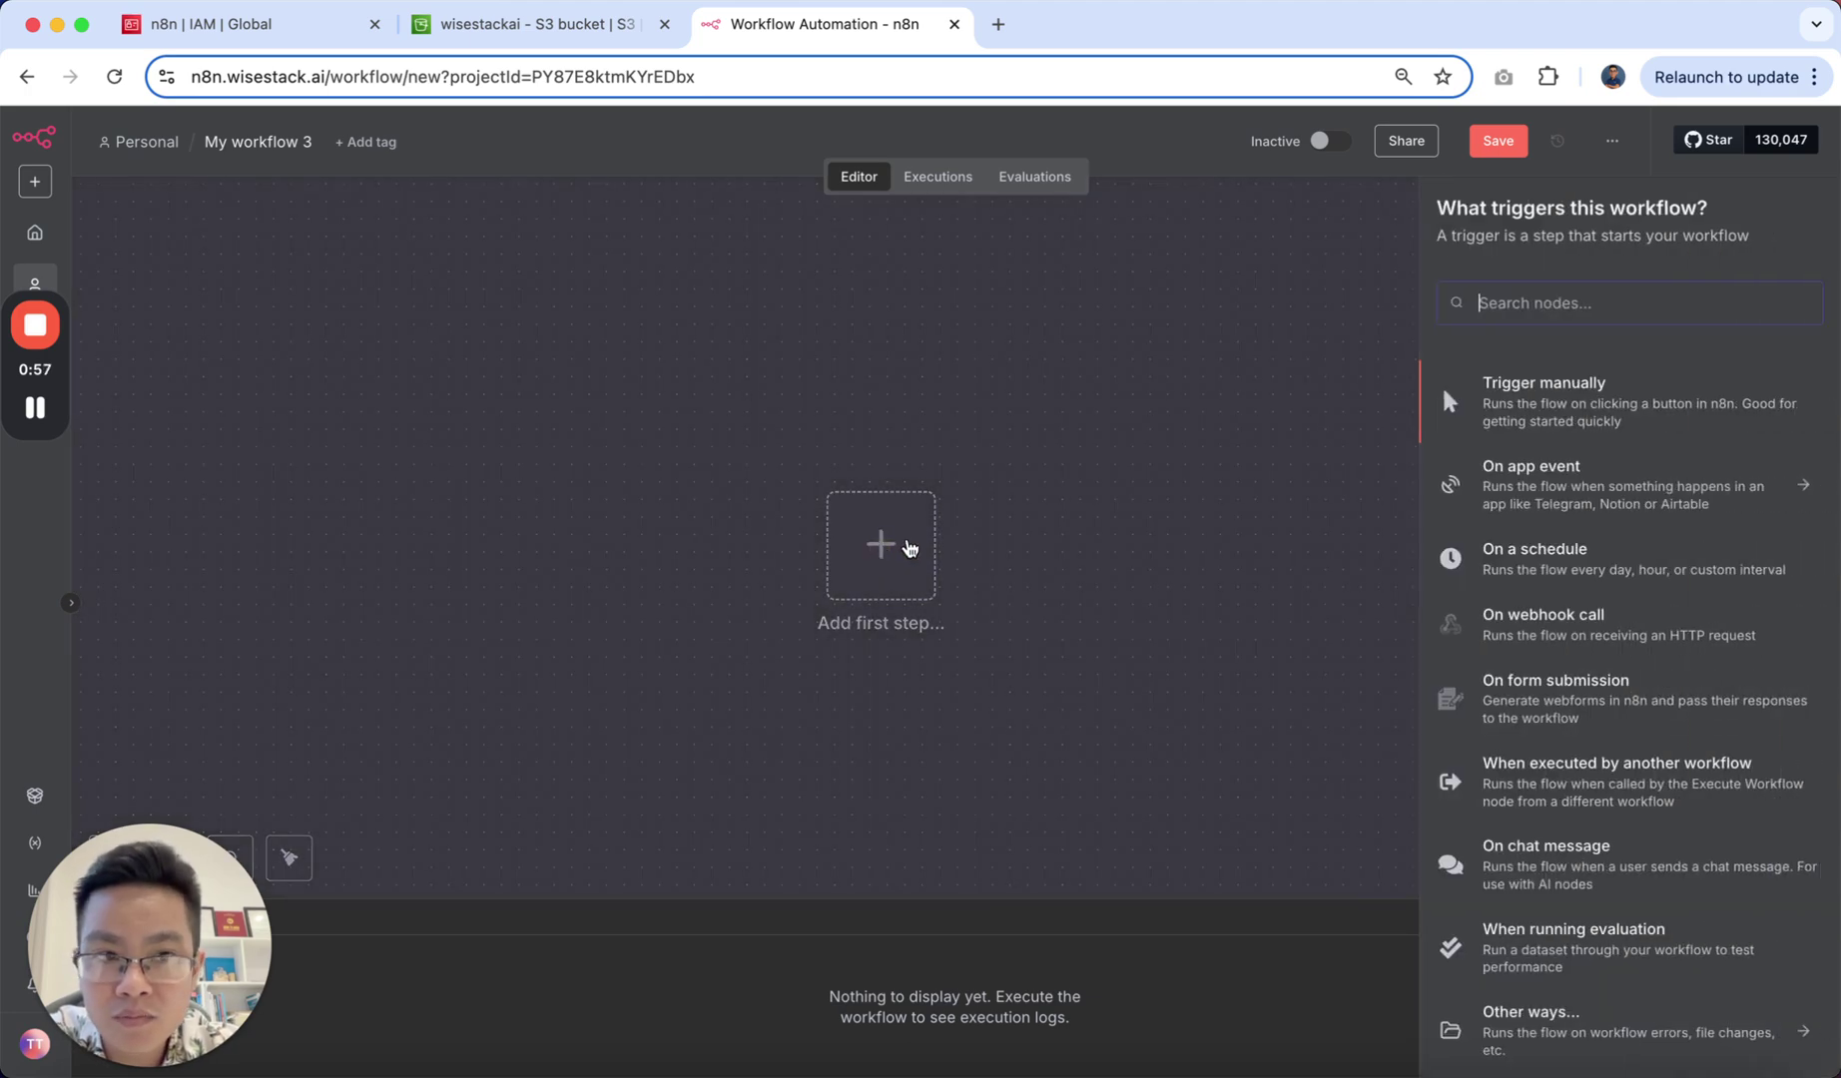
{"action": "type", "text": "chat"}
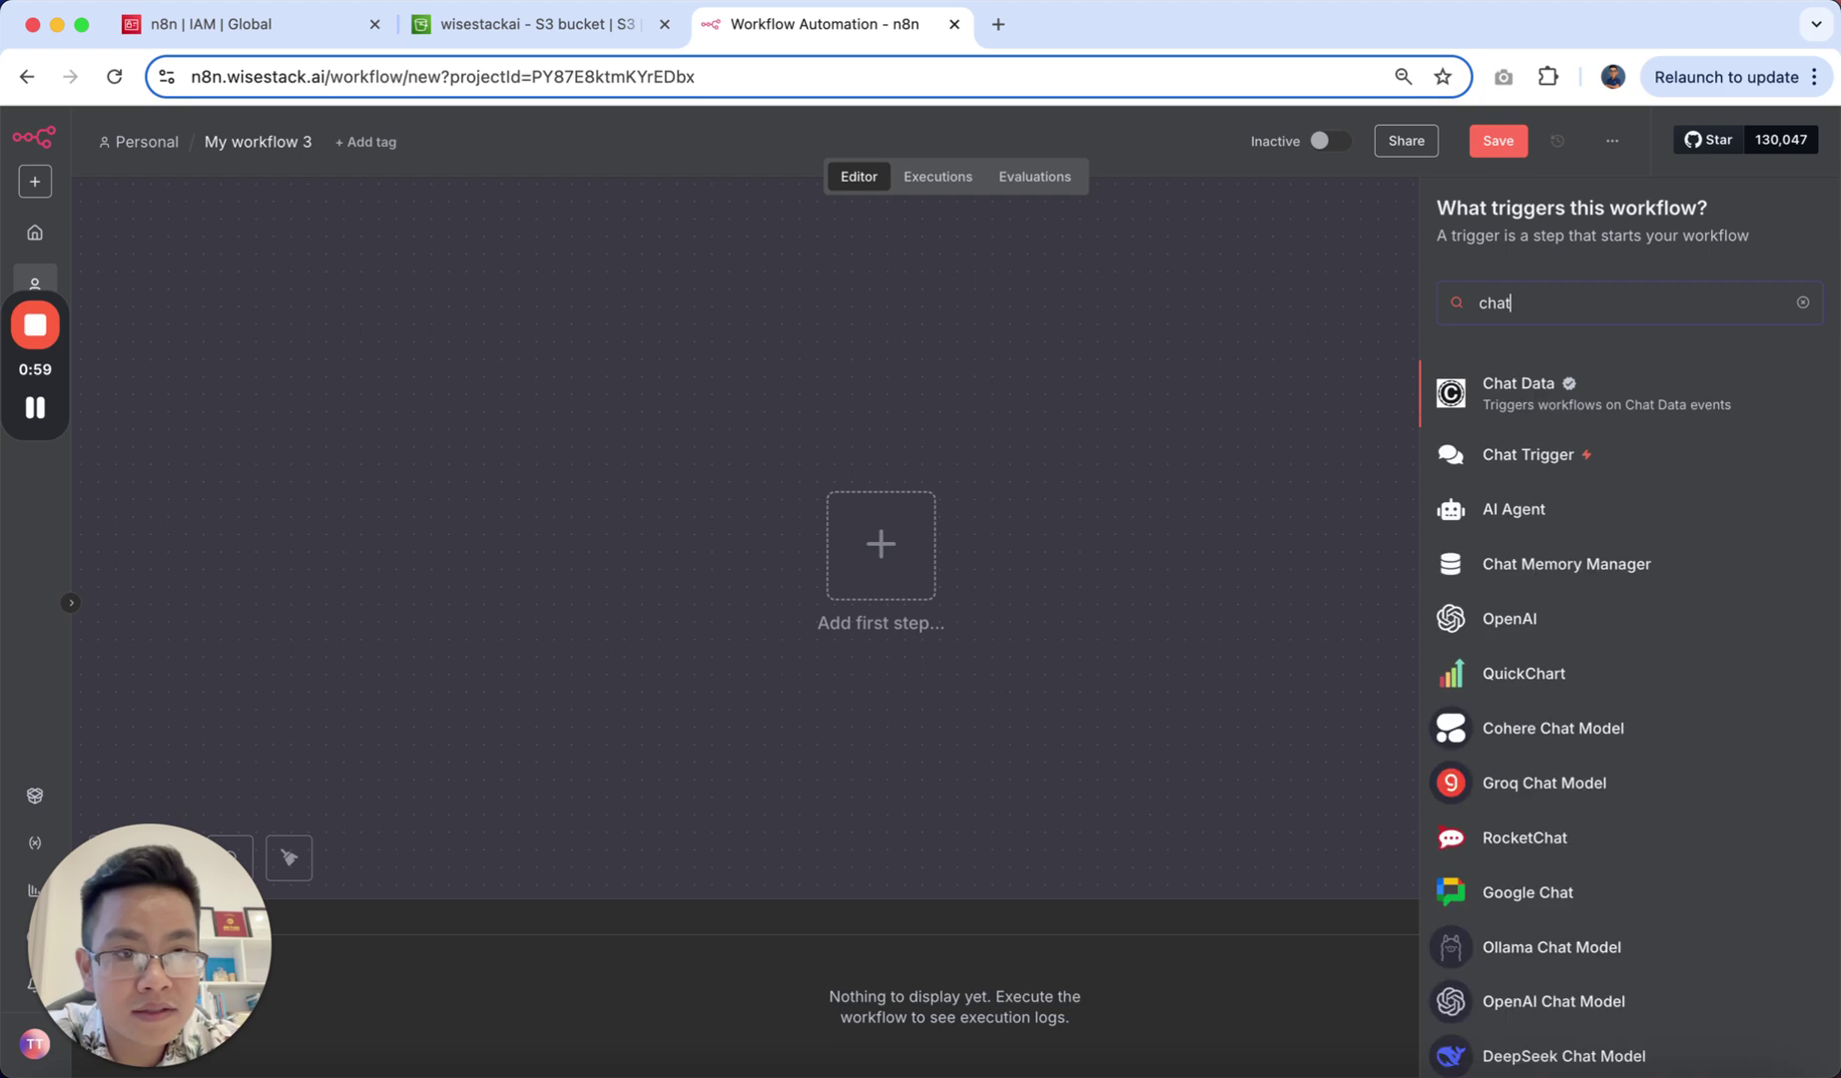
{"action": "left_click", "coordinate": [1515, 463]}
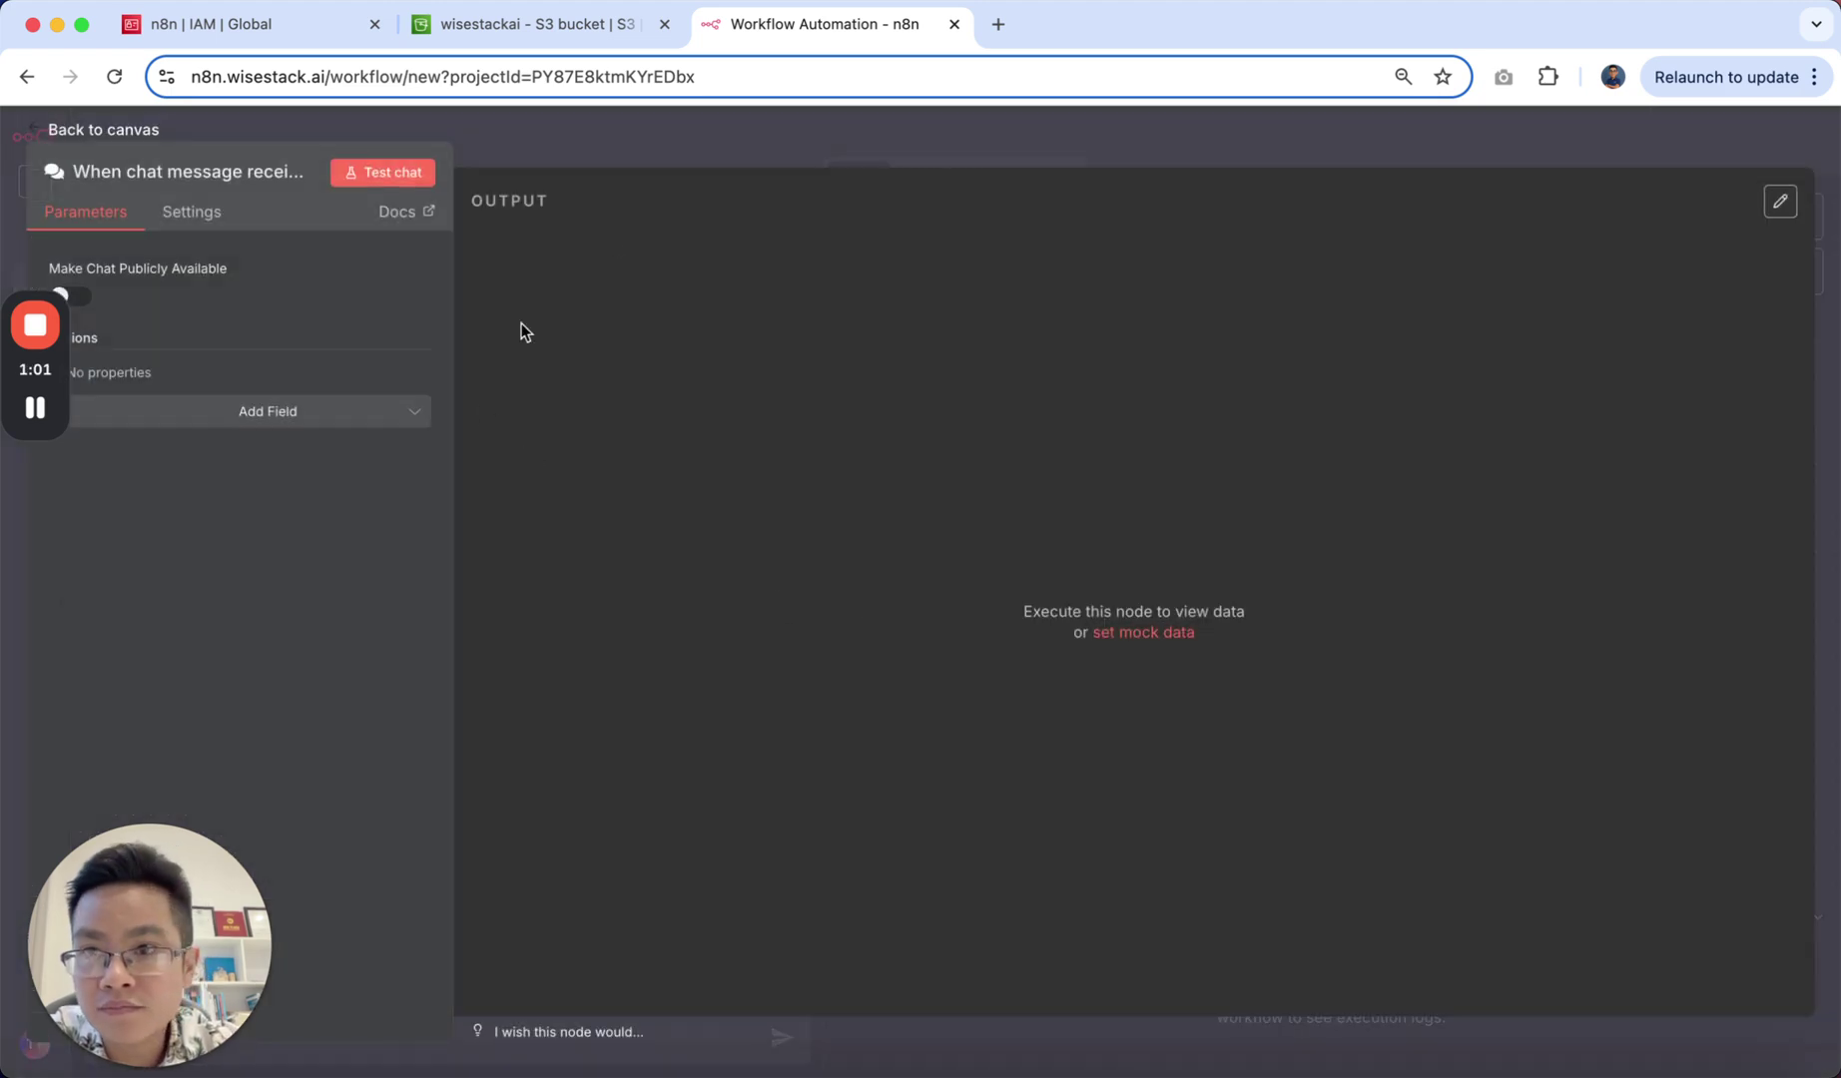
{"action": "left_click", "coordinate": [662, 131]}
{"action": "left_click_drag", "start_coordinate": [910, 568], "coordinate": [577, 498]}
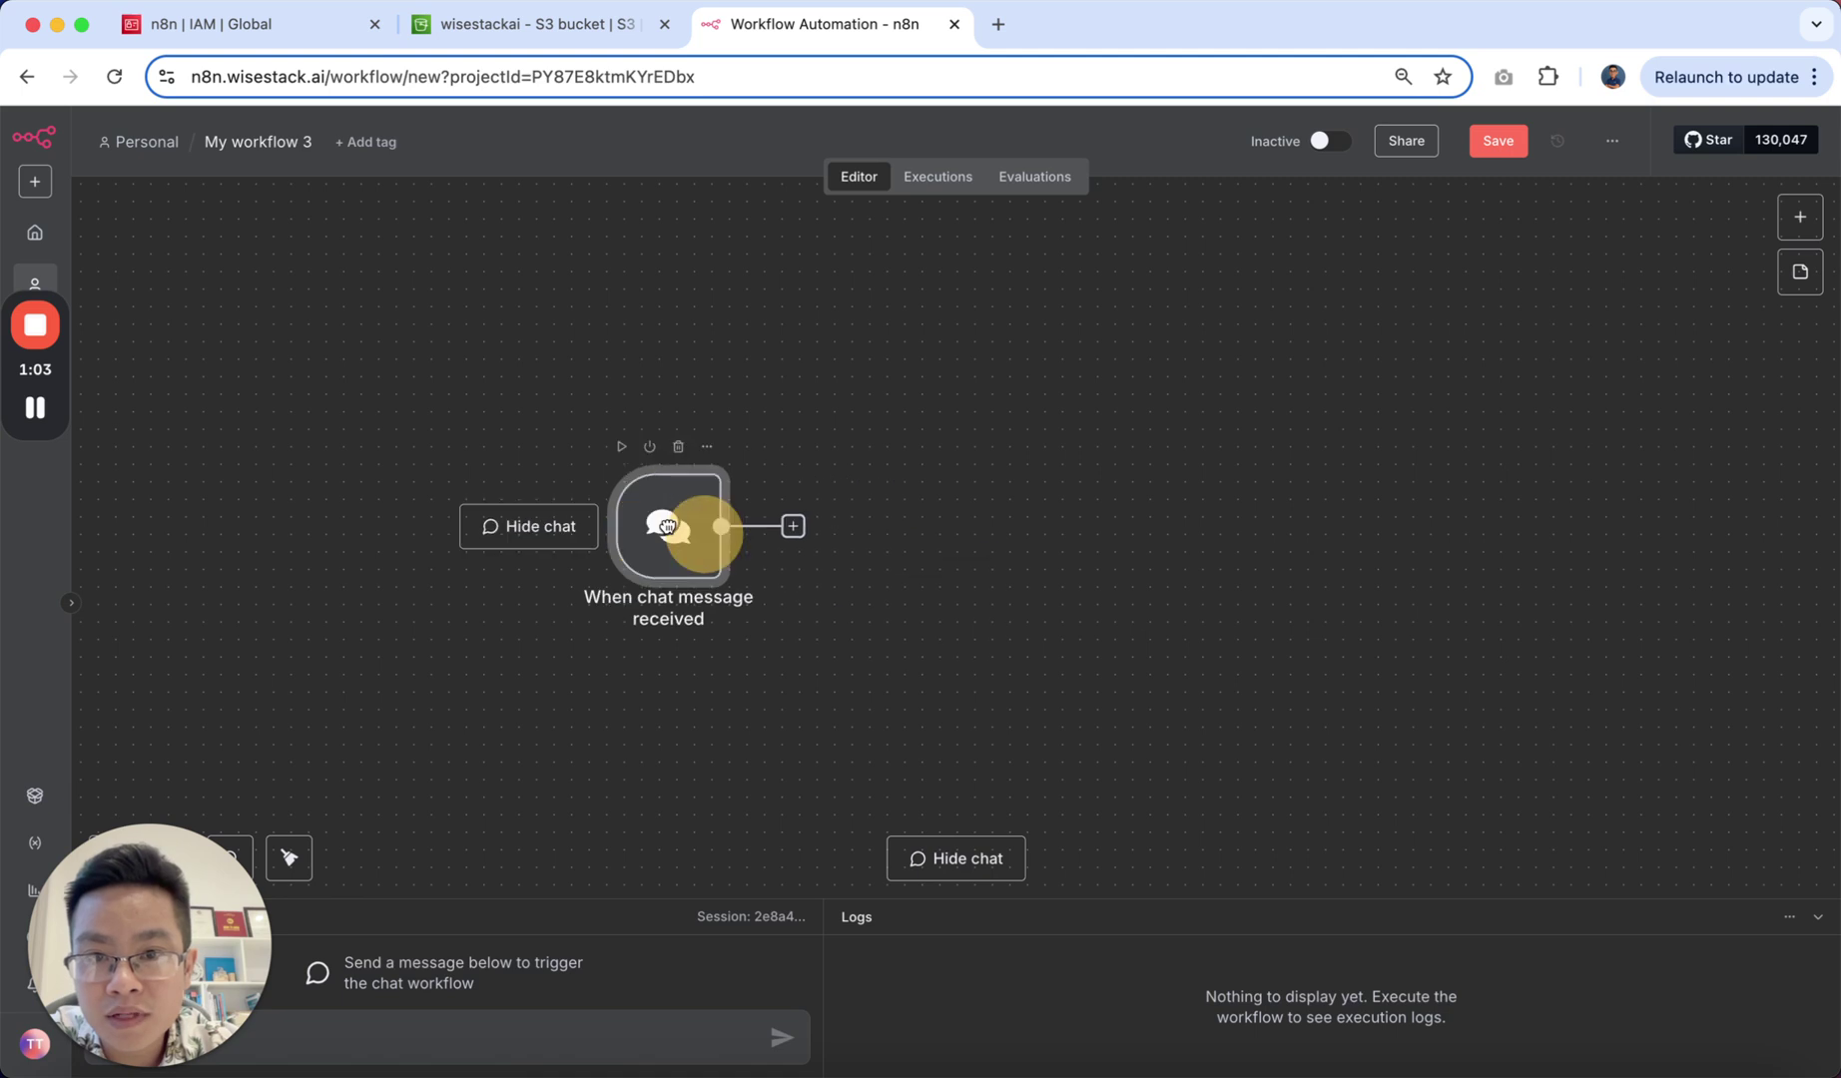
Step: Add an AI Agent node from the AI category after the chat trigger
{"action": "left_click", "coordinate": [672, 494]}
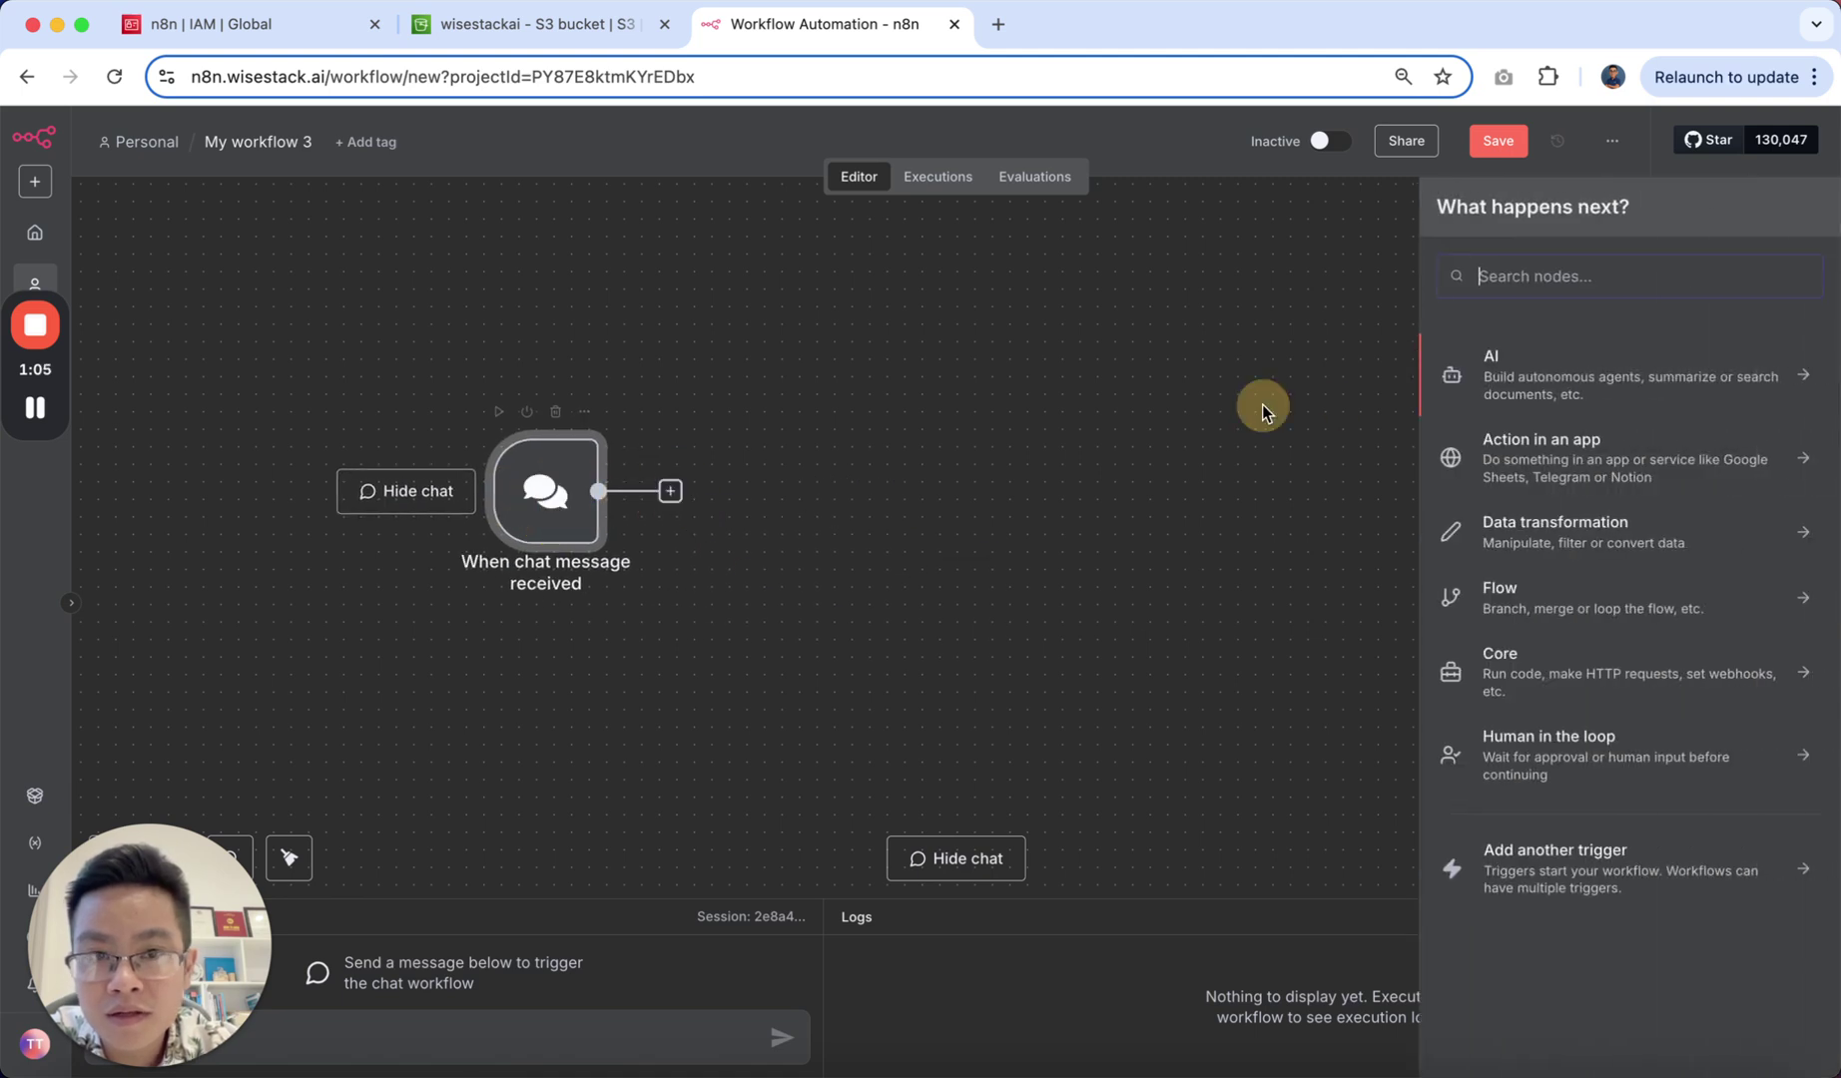
{"action": "left_click", "coordinate": [1627, 367]}
{"action": "type", "text": "agent"}
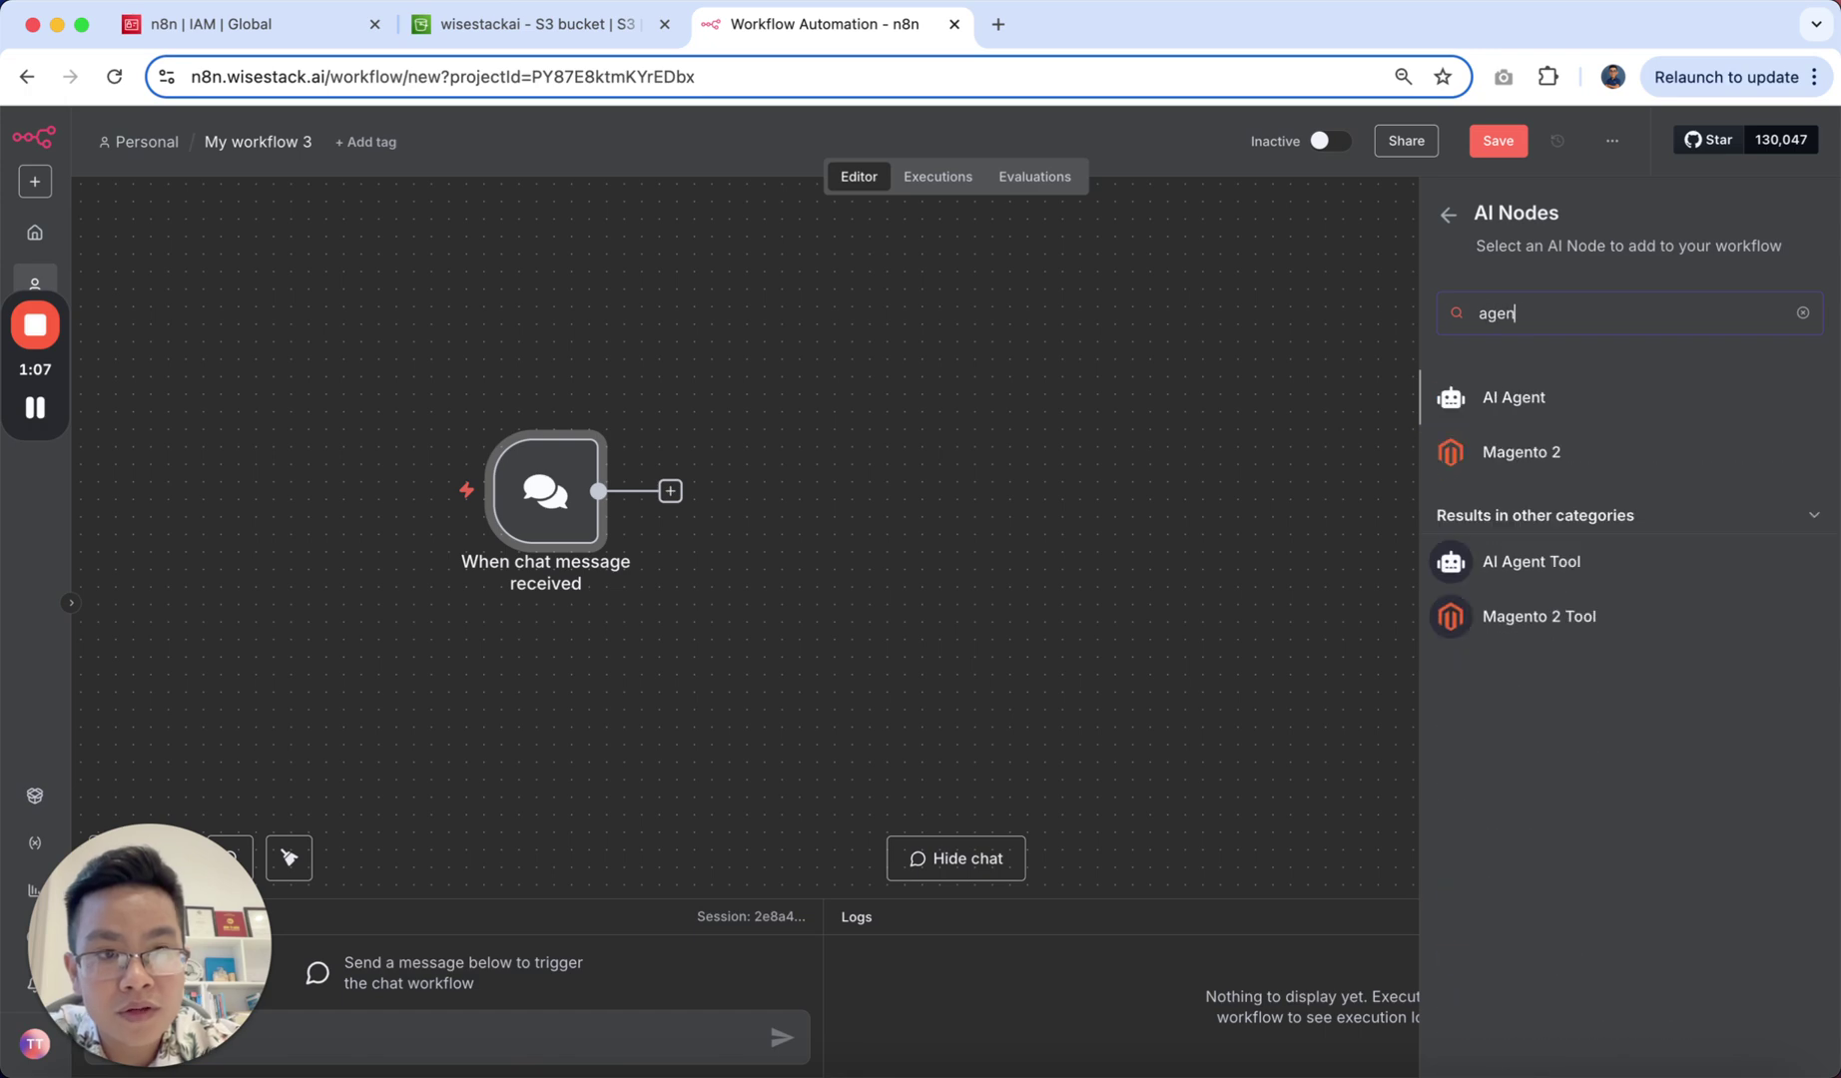
{"action": "left_click", "coordinate": [1522, 408]}
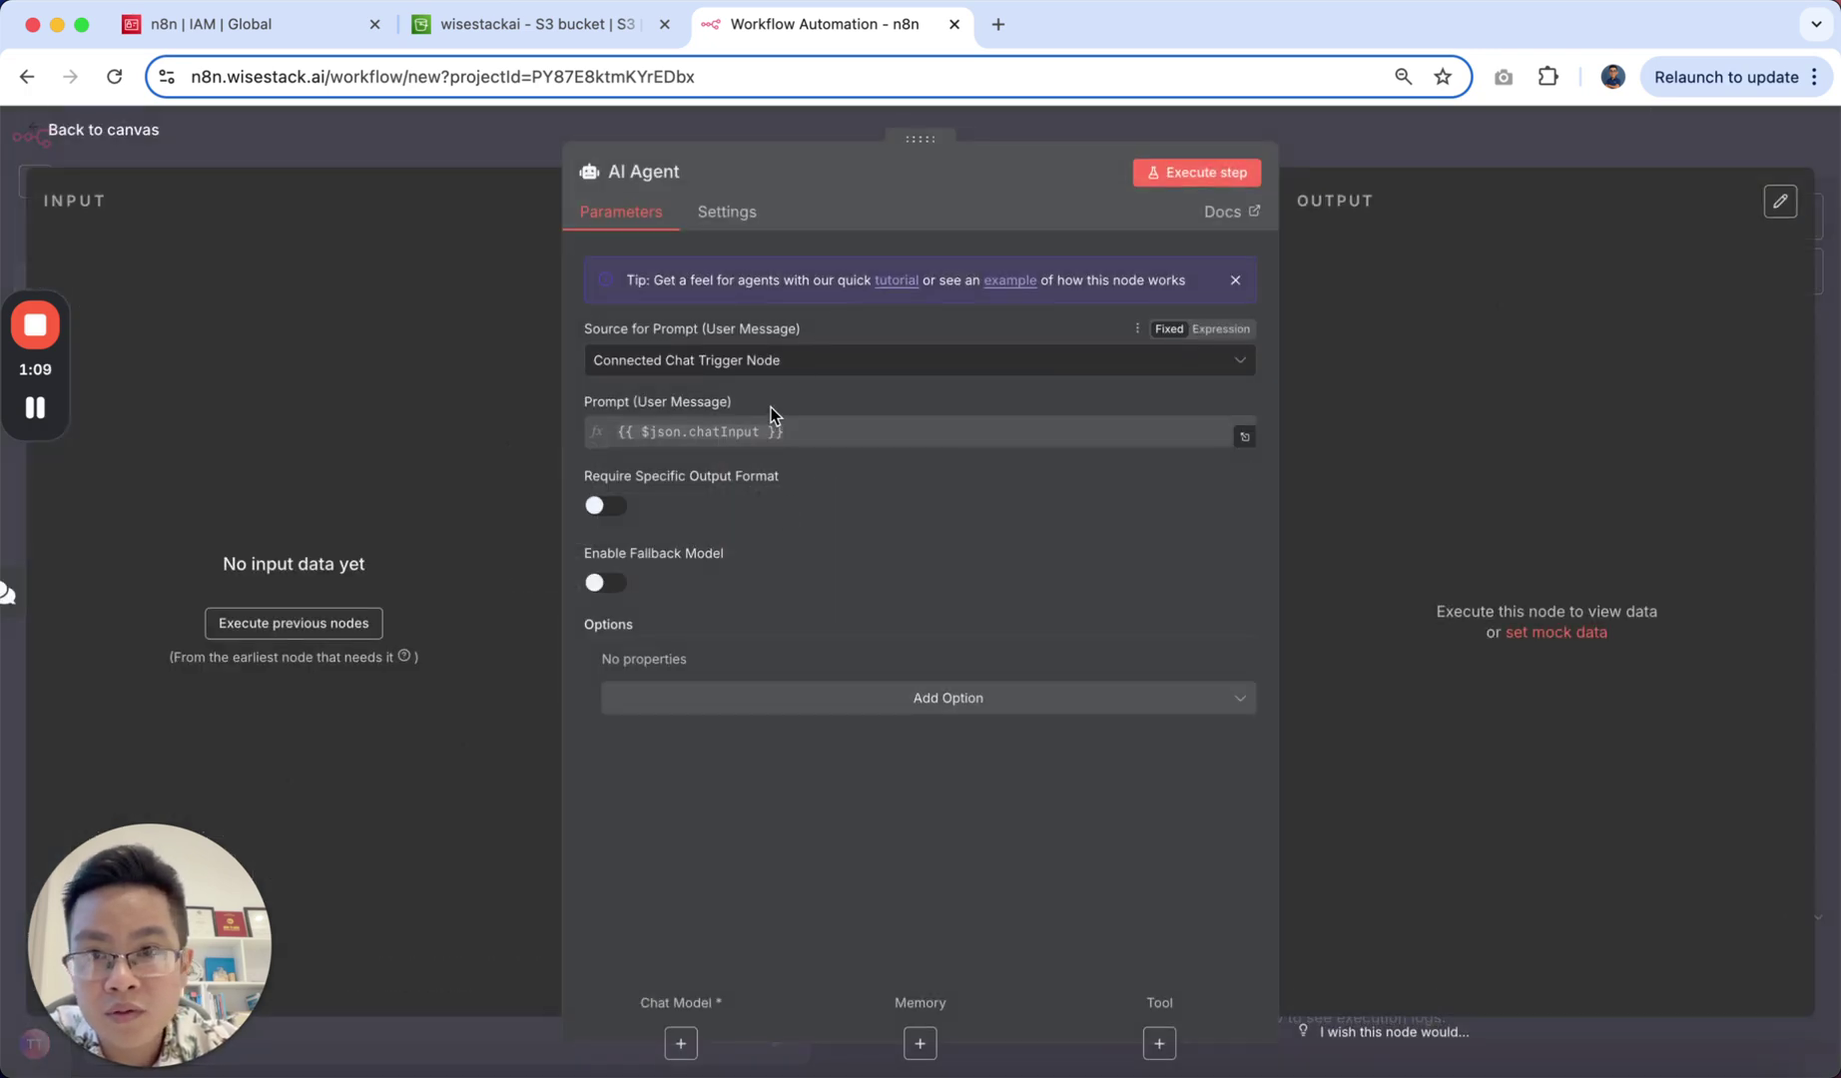
Step: Set the prompt source to 'Define below' and write the DALL-E prompt-generator instruction
{"action": "left_click", "coordinate": [850, 359]}
{"action": "left_click", "coordinate": [754, 480]}
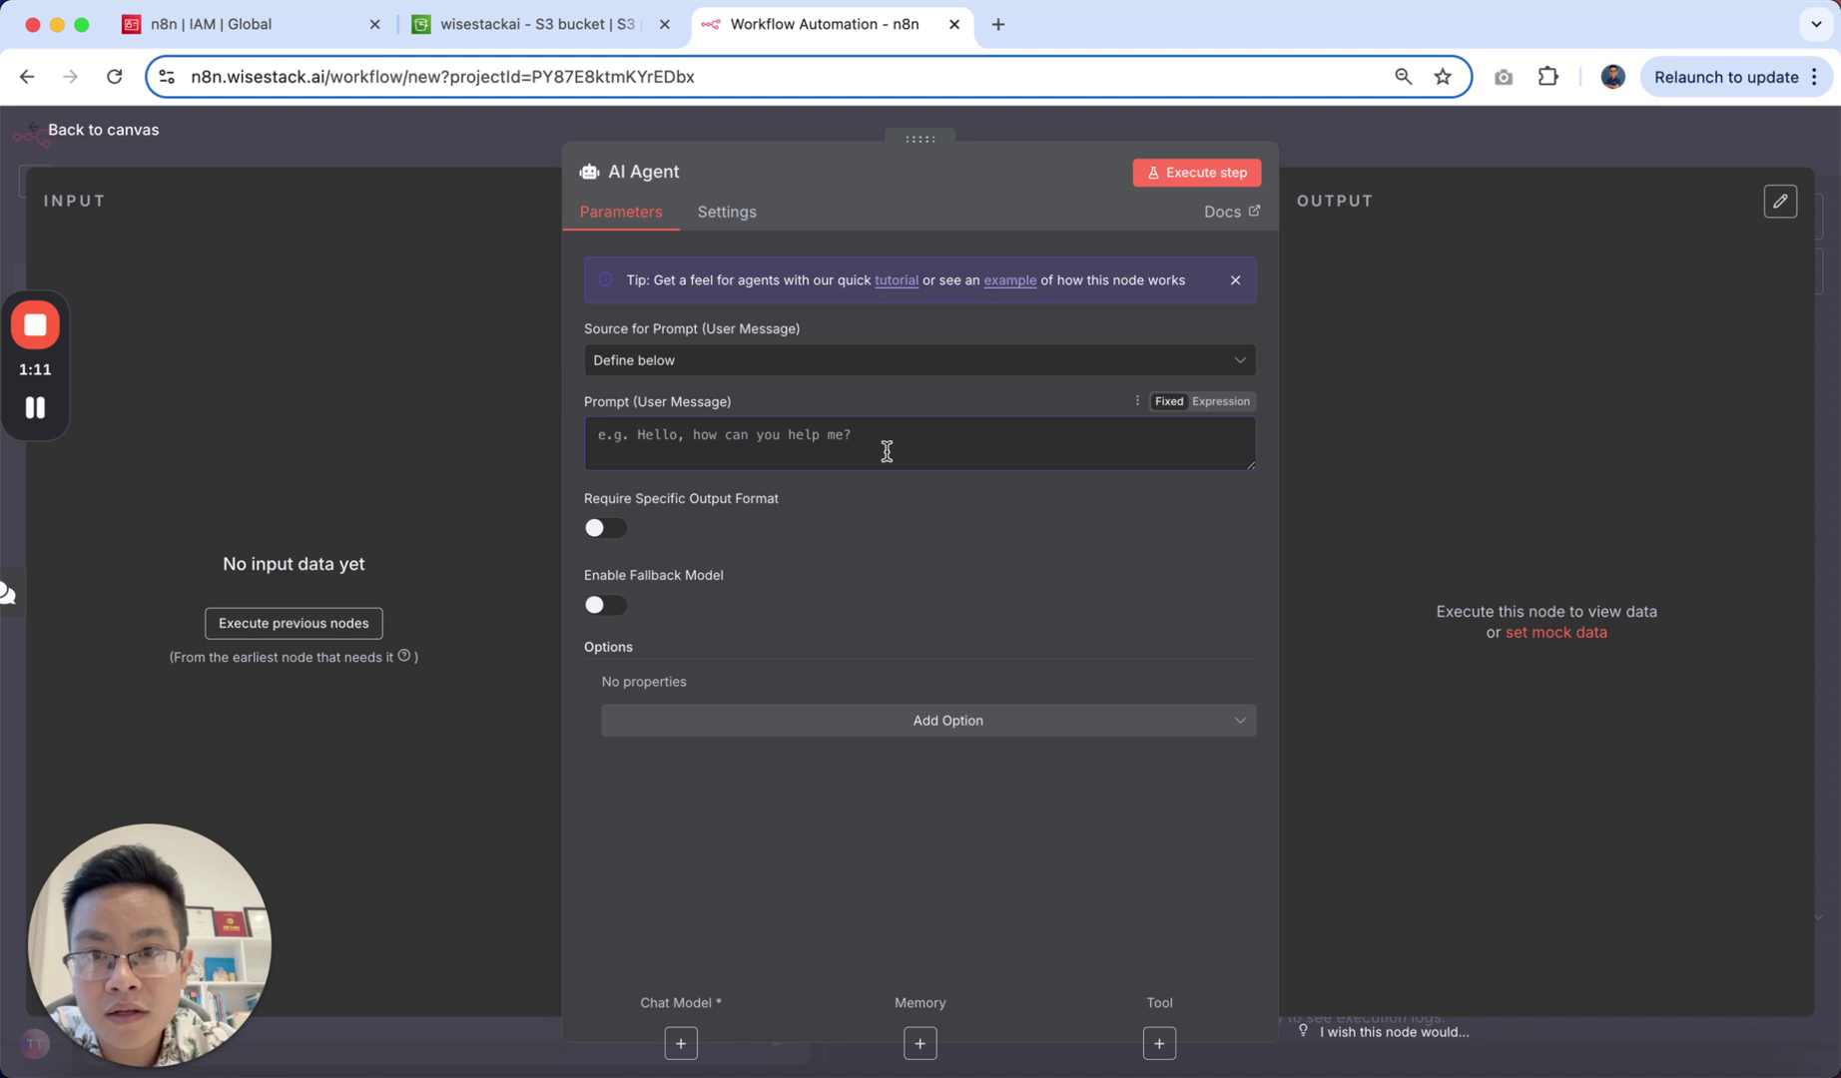
{"action": "type", "text": "You"}
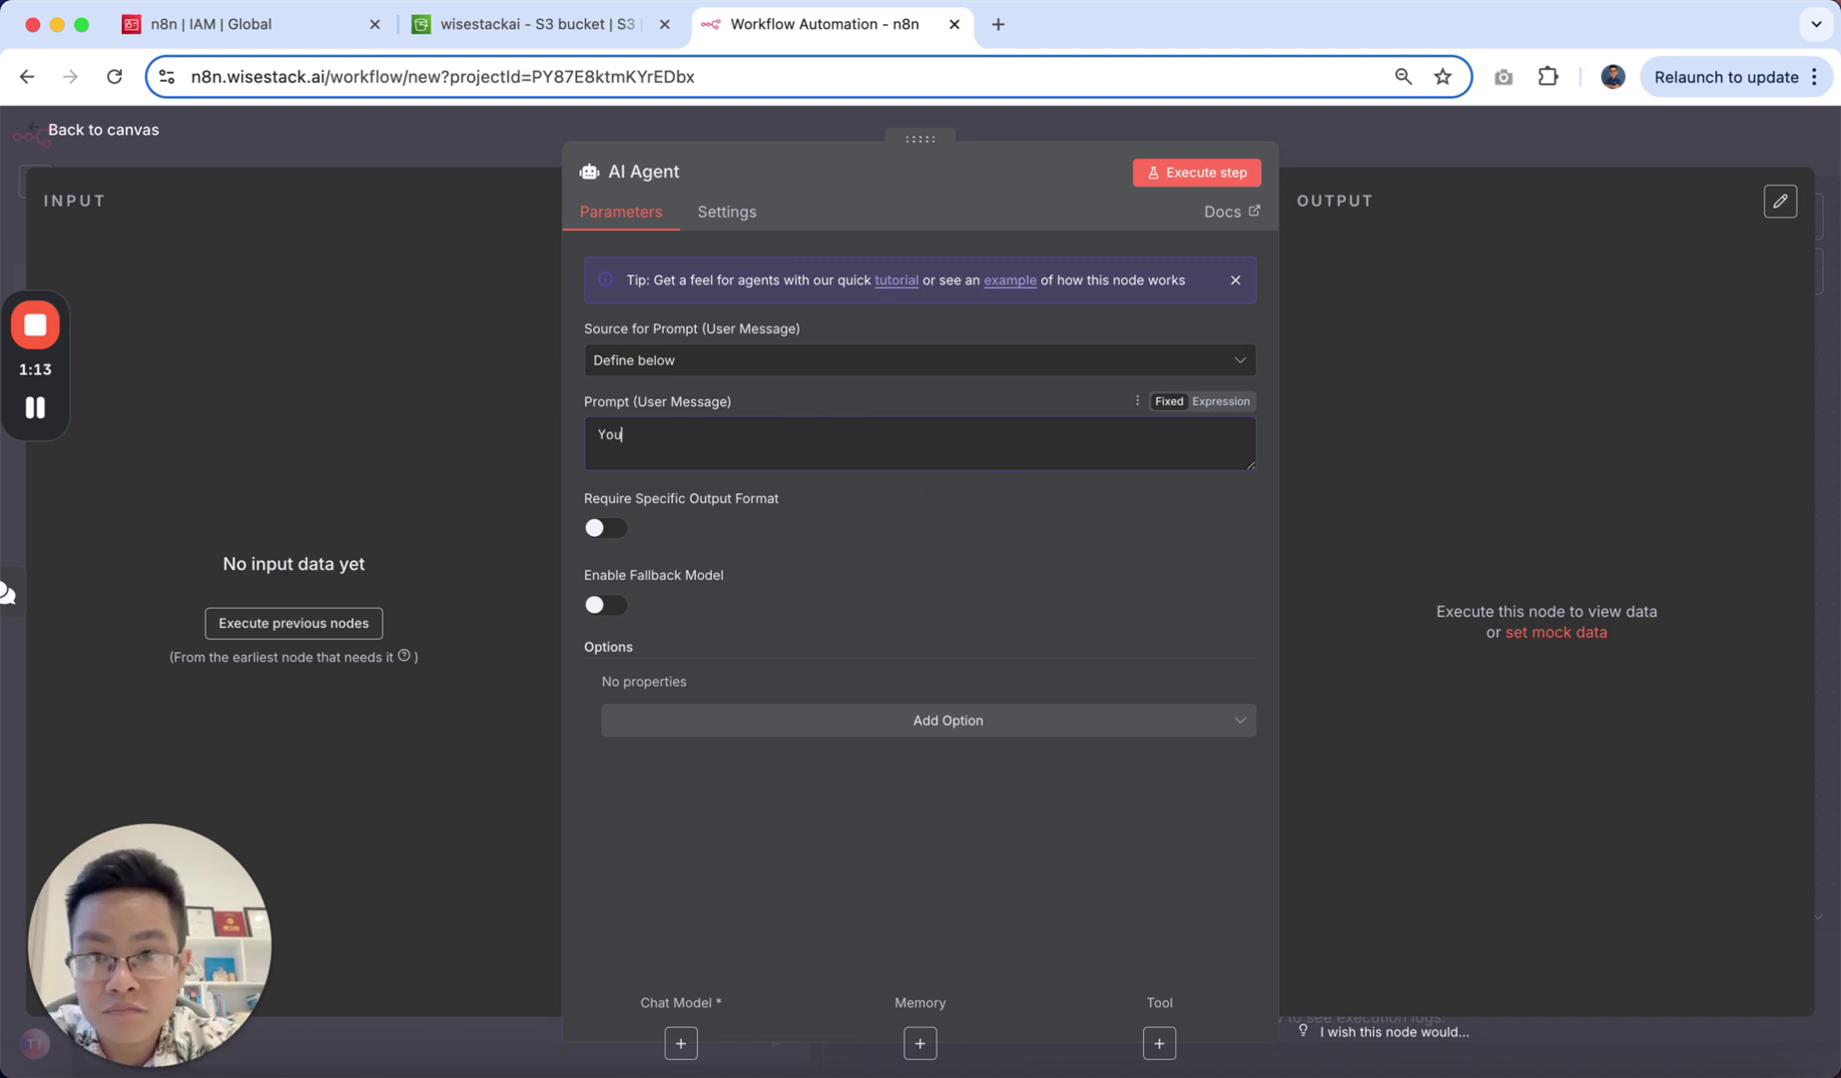
{"action": "type", "text": "'re pro"}
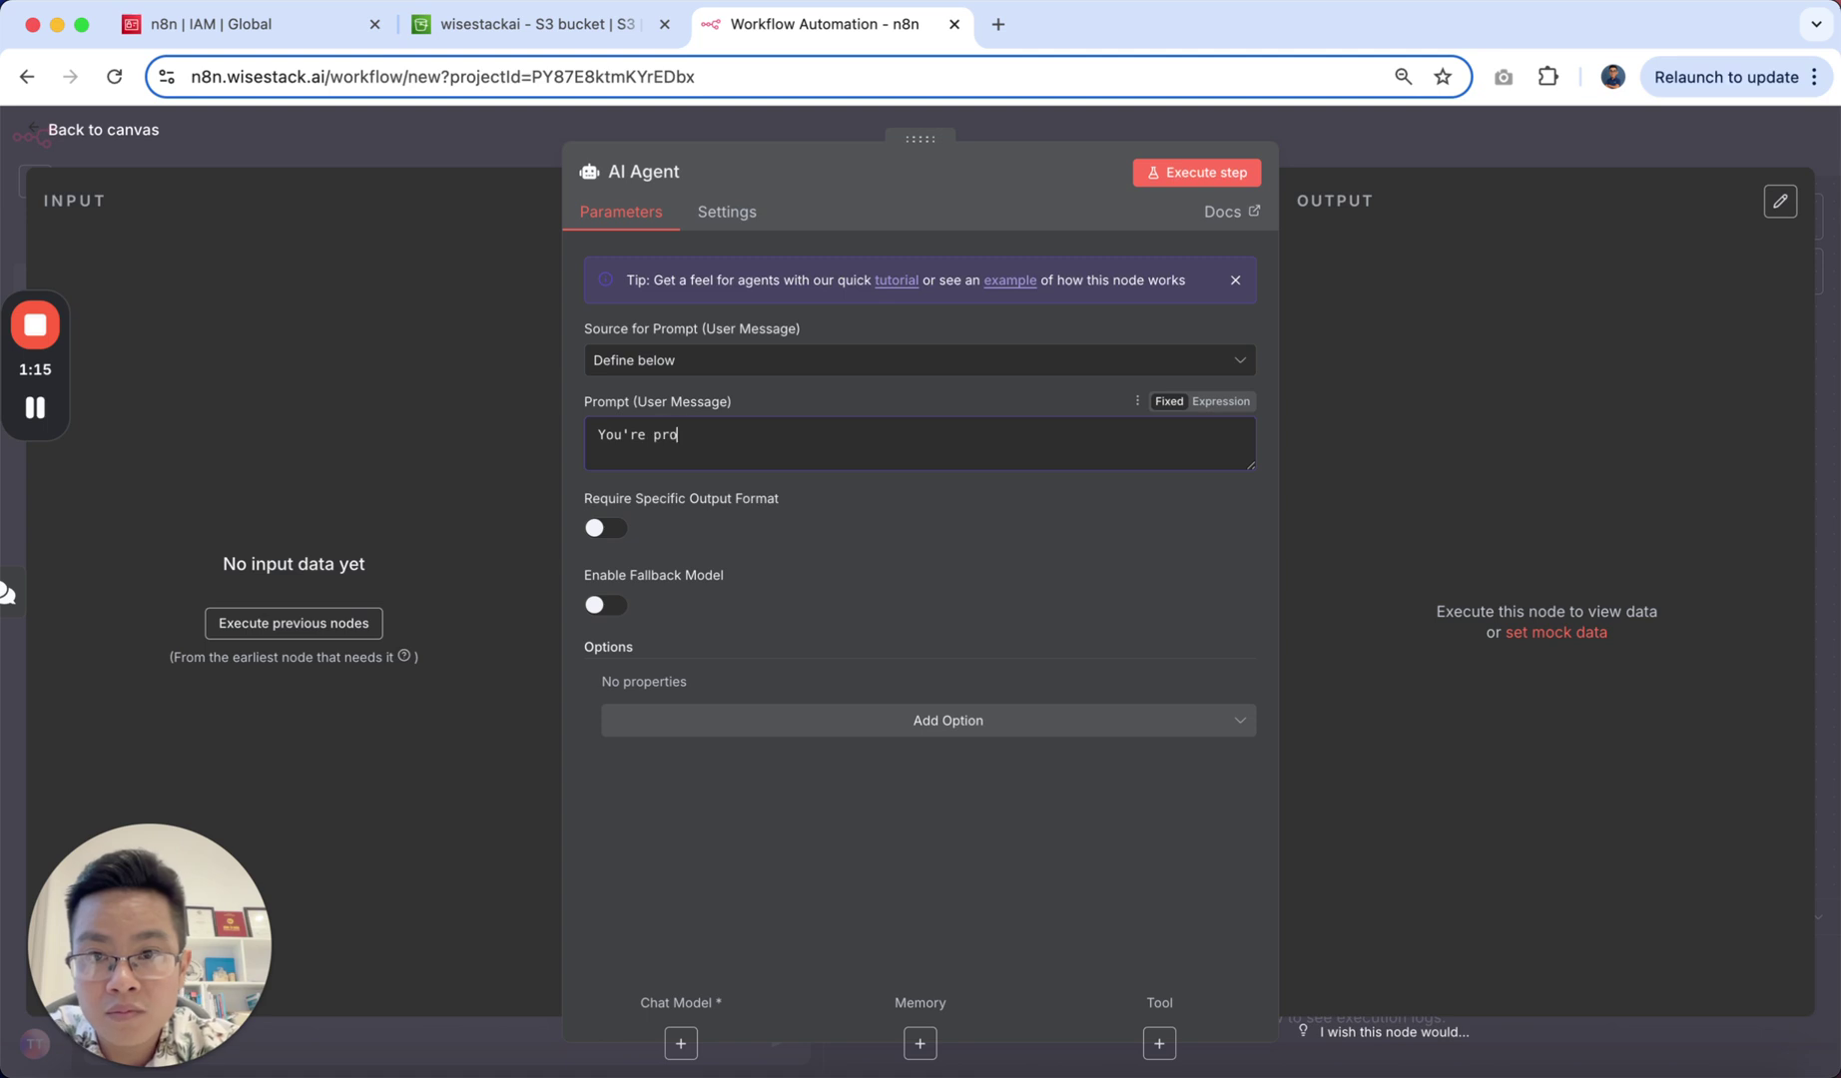
{"action": "type", "text": "mpt gee"}
{"action": "key", "text": "BackSpace"}
{"action": "type", "text": "n"}
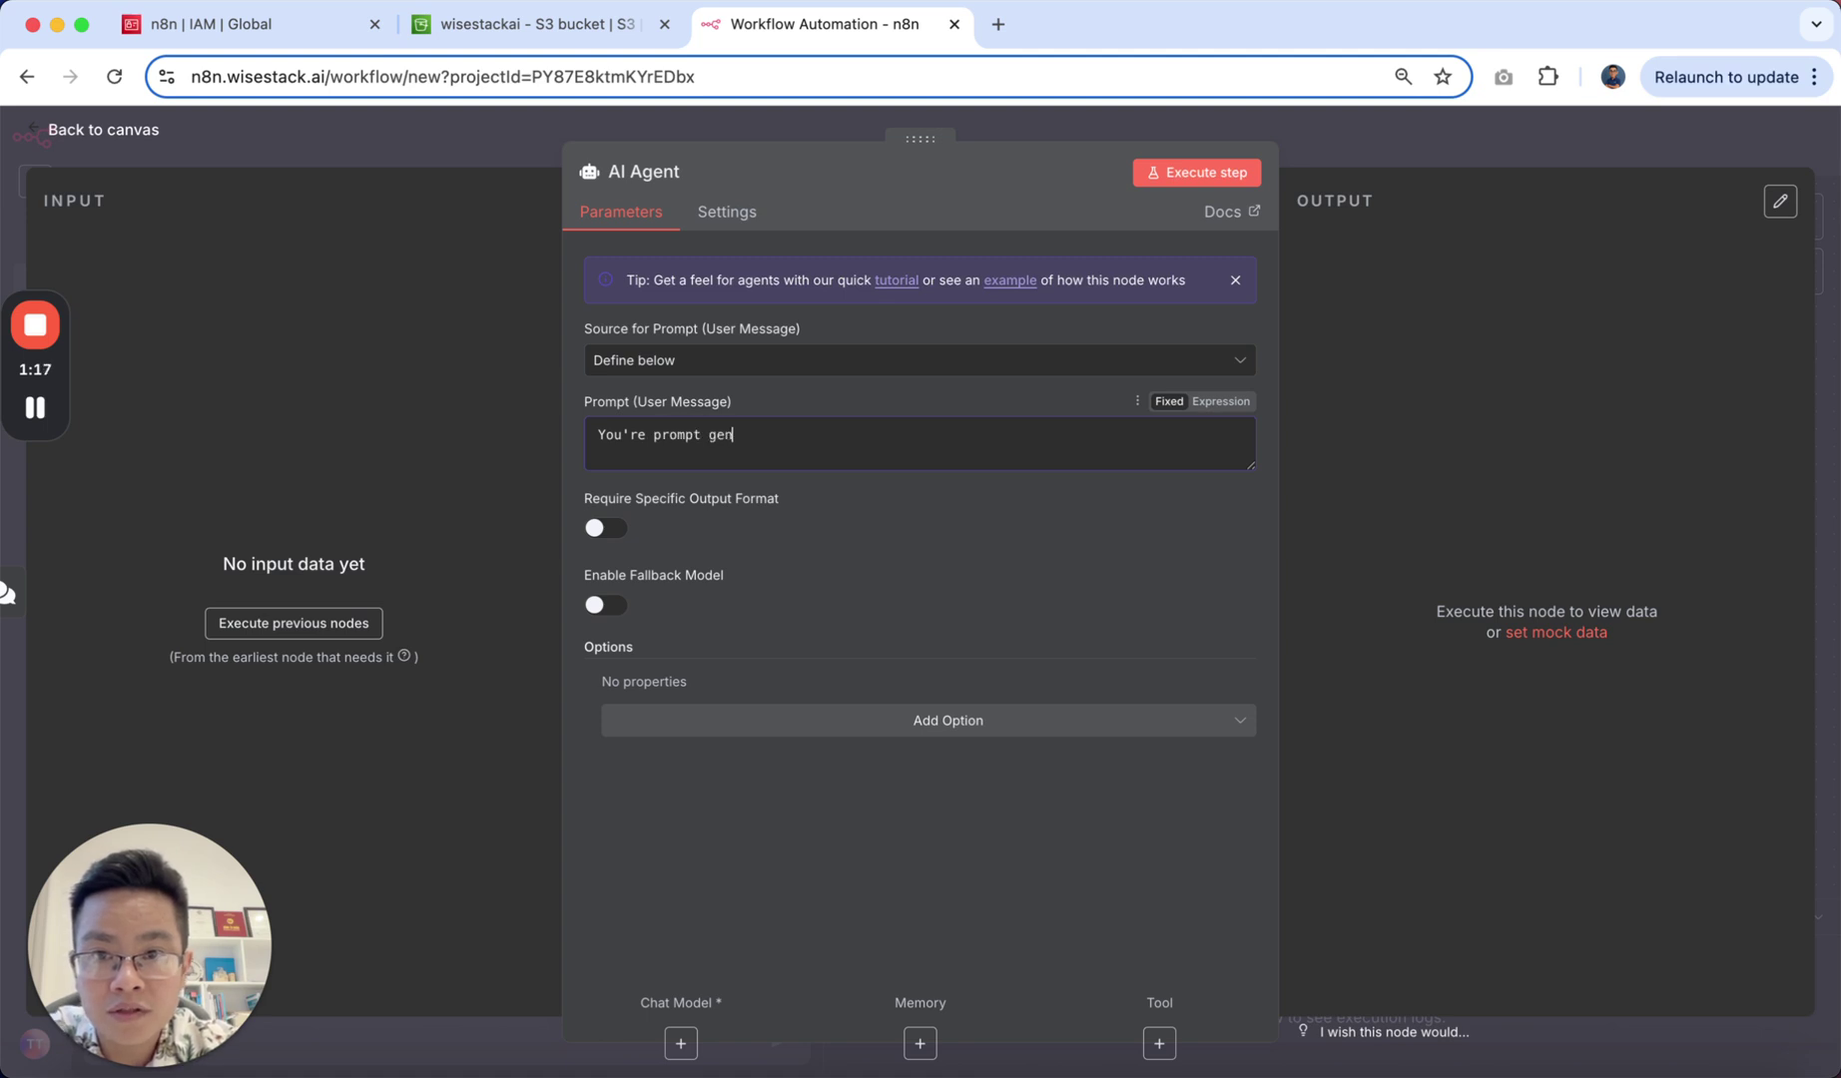
{"action": "type", "text": "erat"}
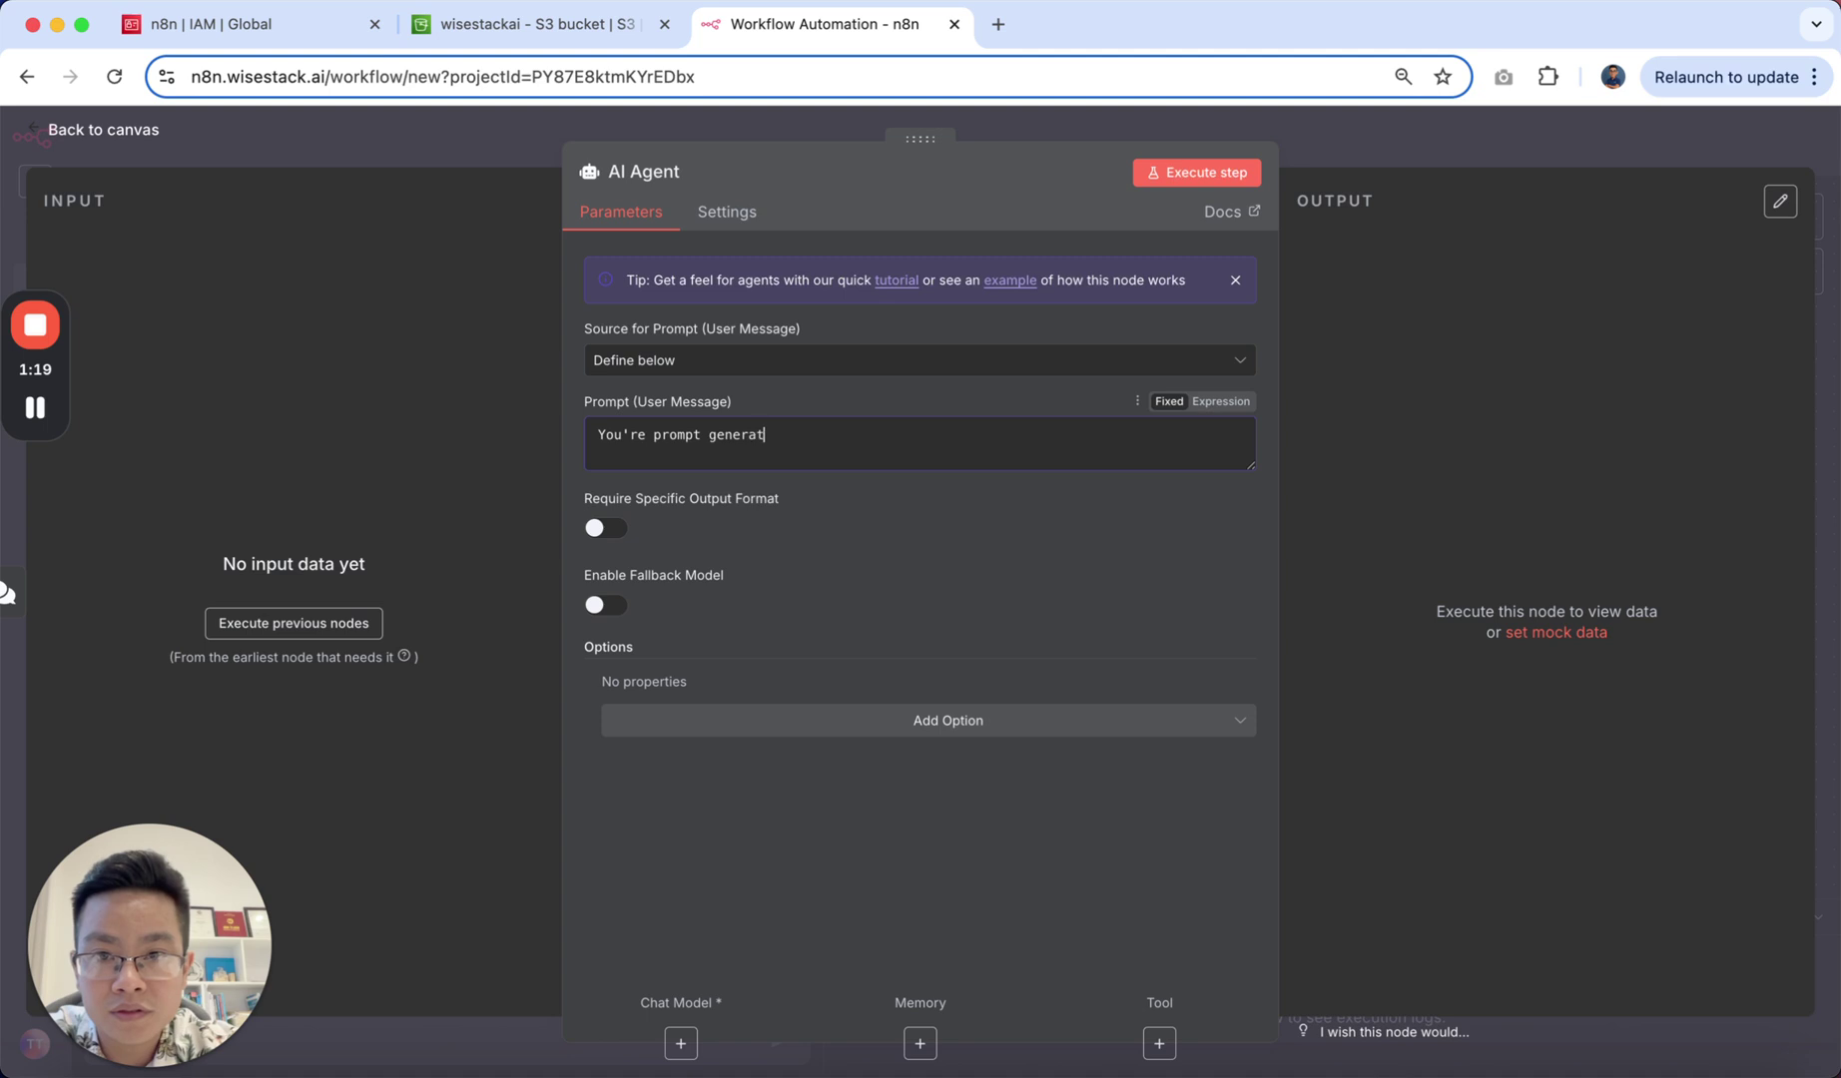
{"action": "type", "text": "or ag"}
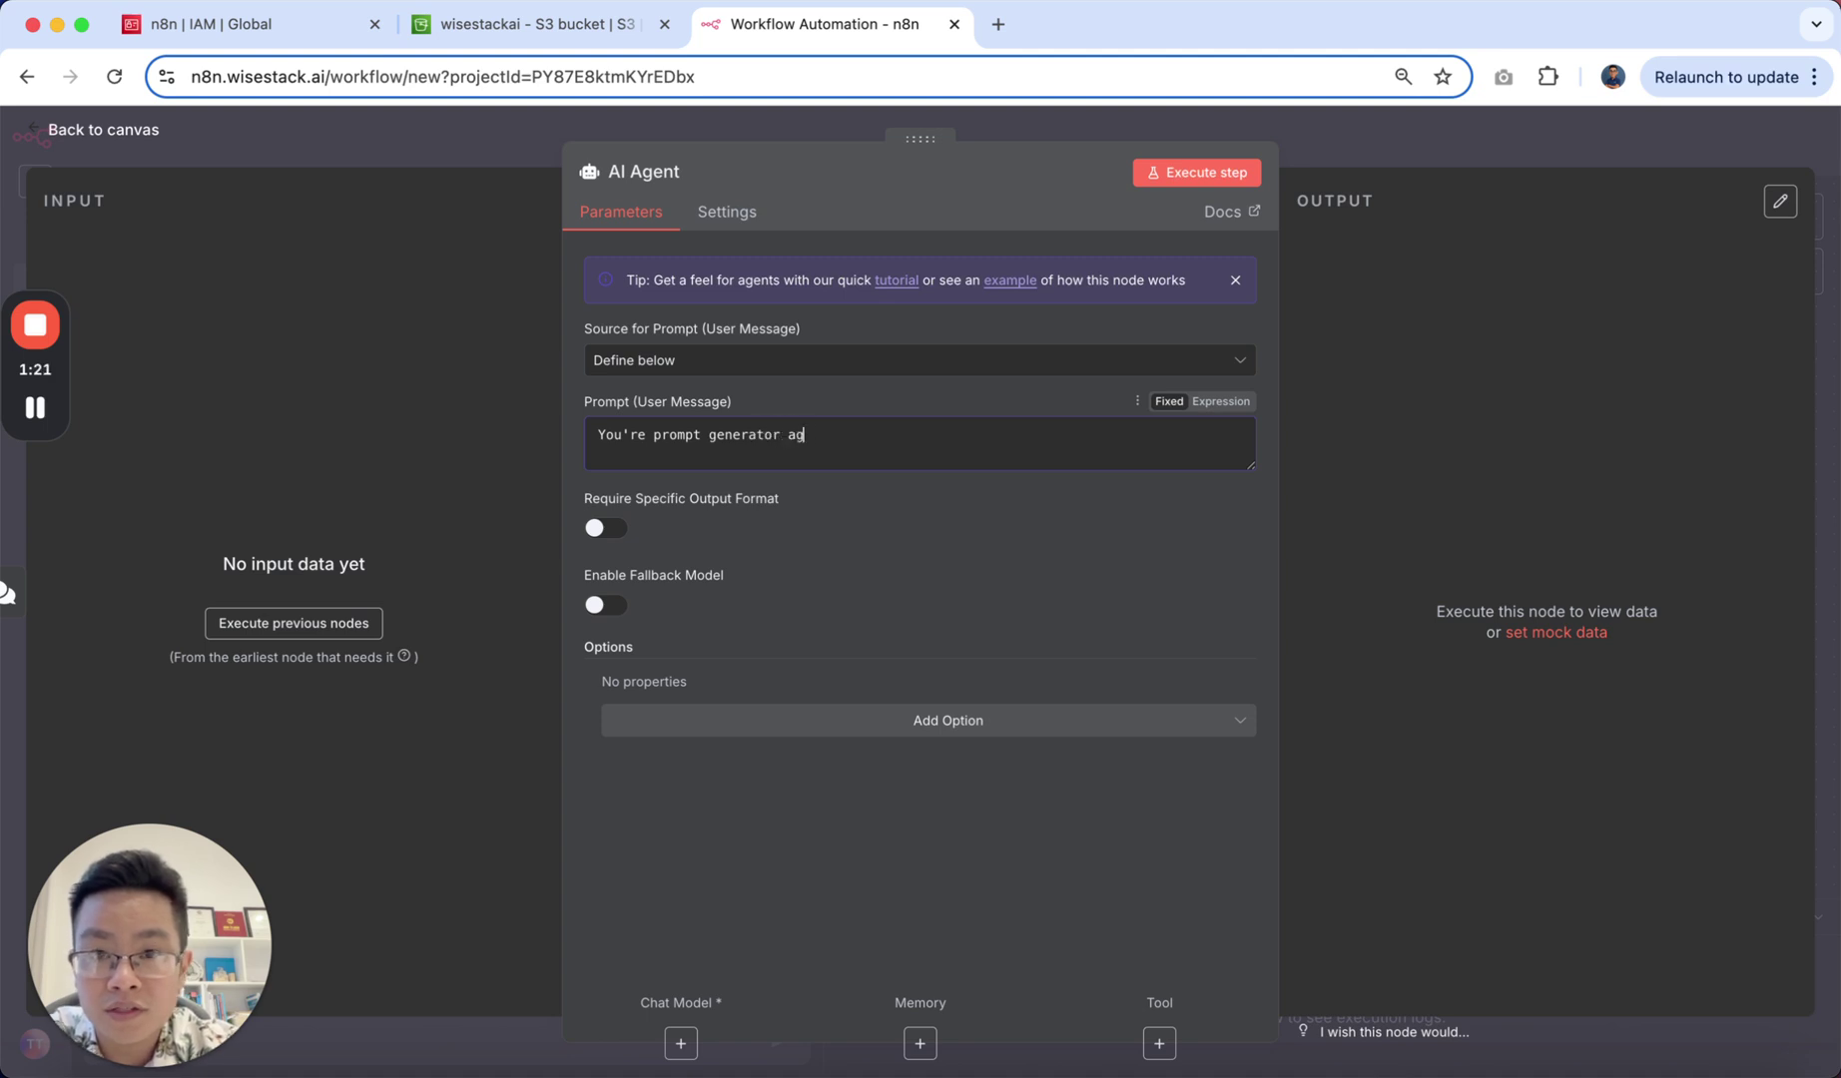
{"action": "type", "text": "ent, you "}
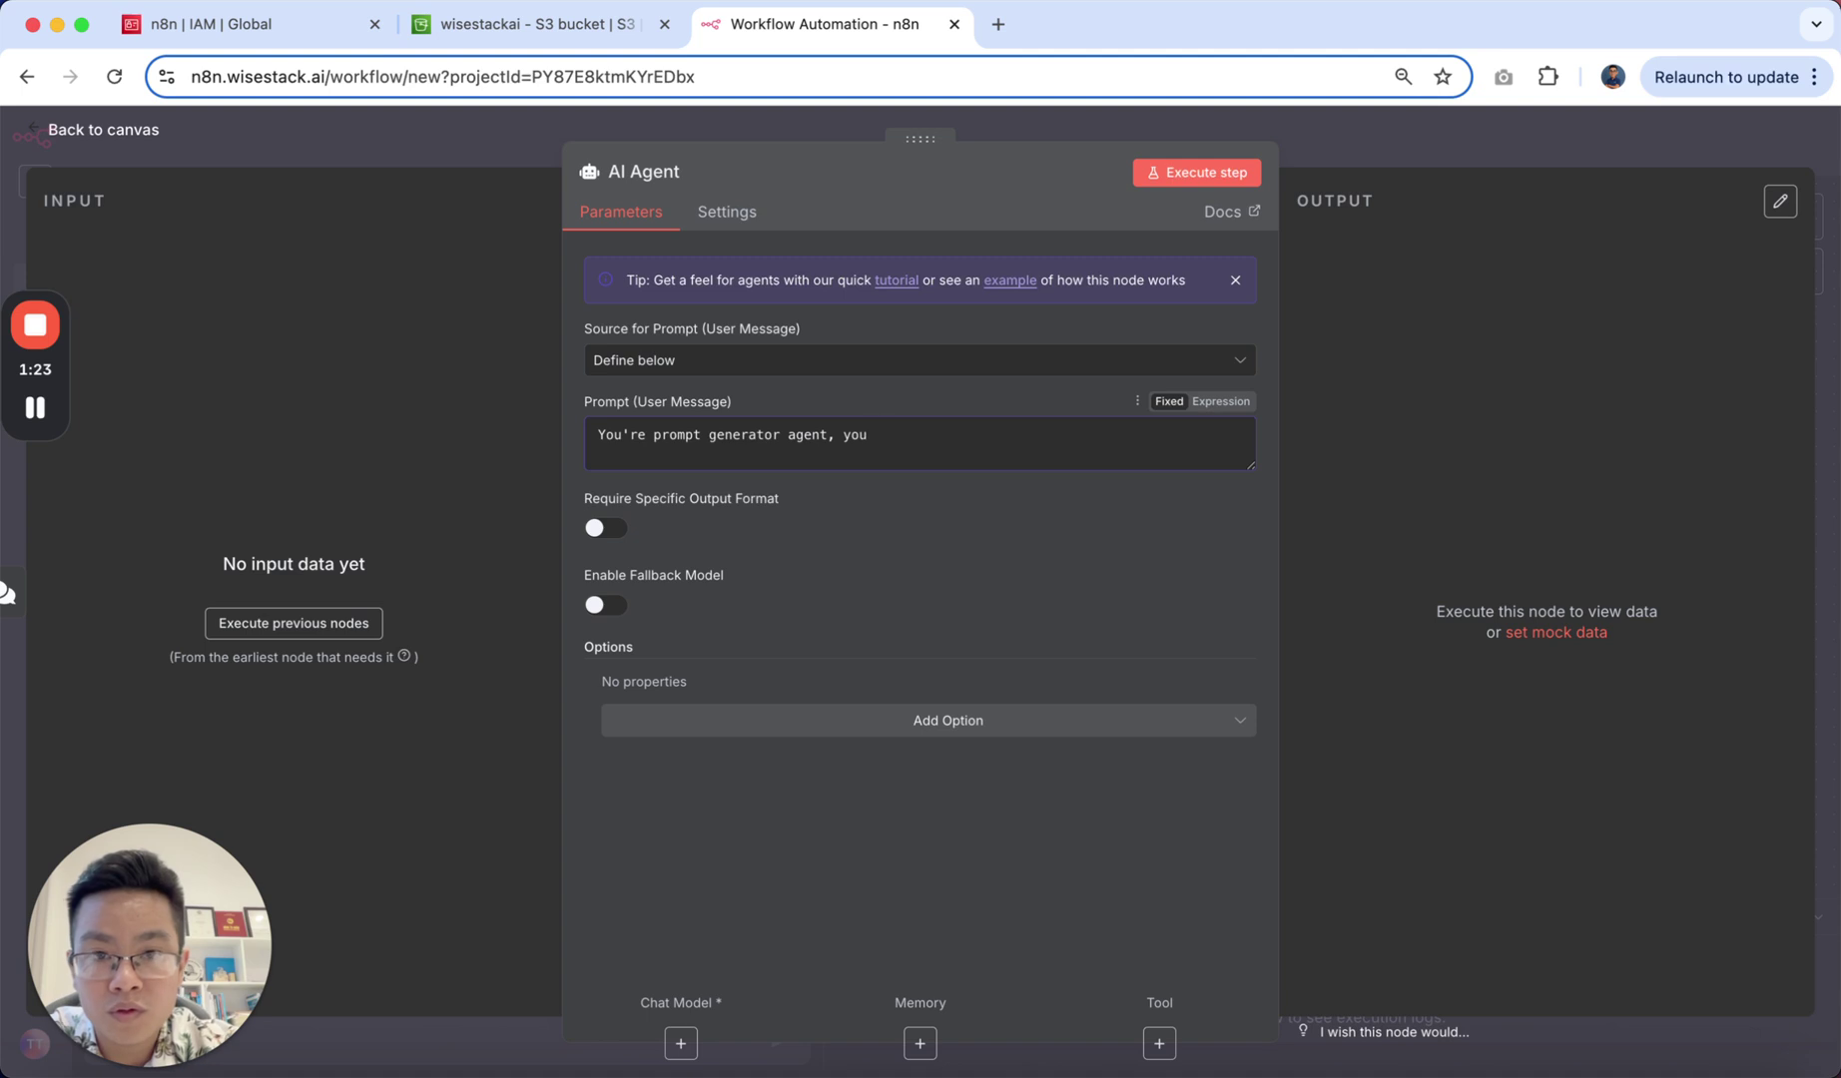
{"action": "type", "text": "will crate"}
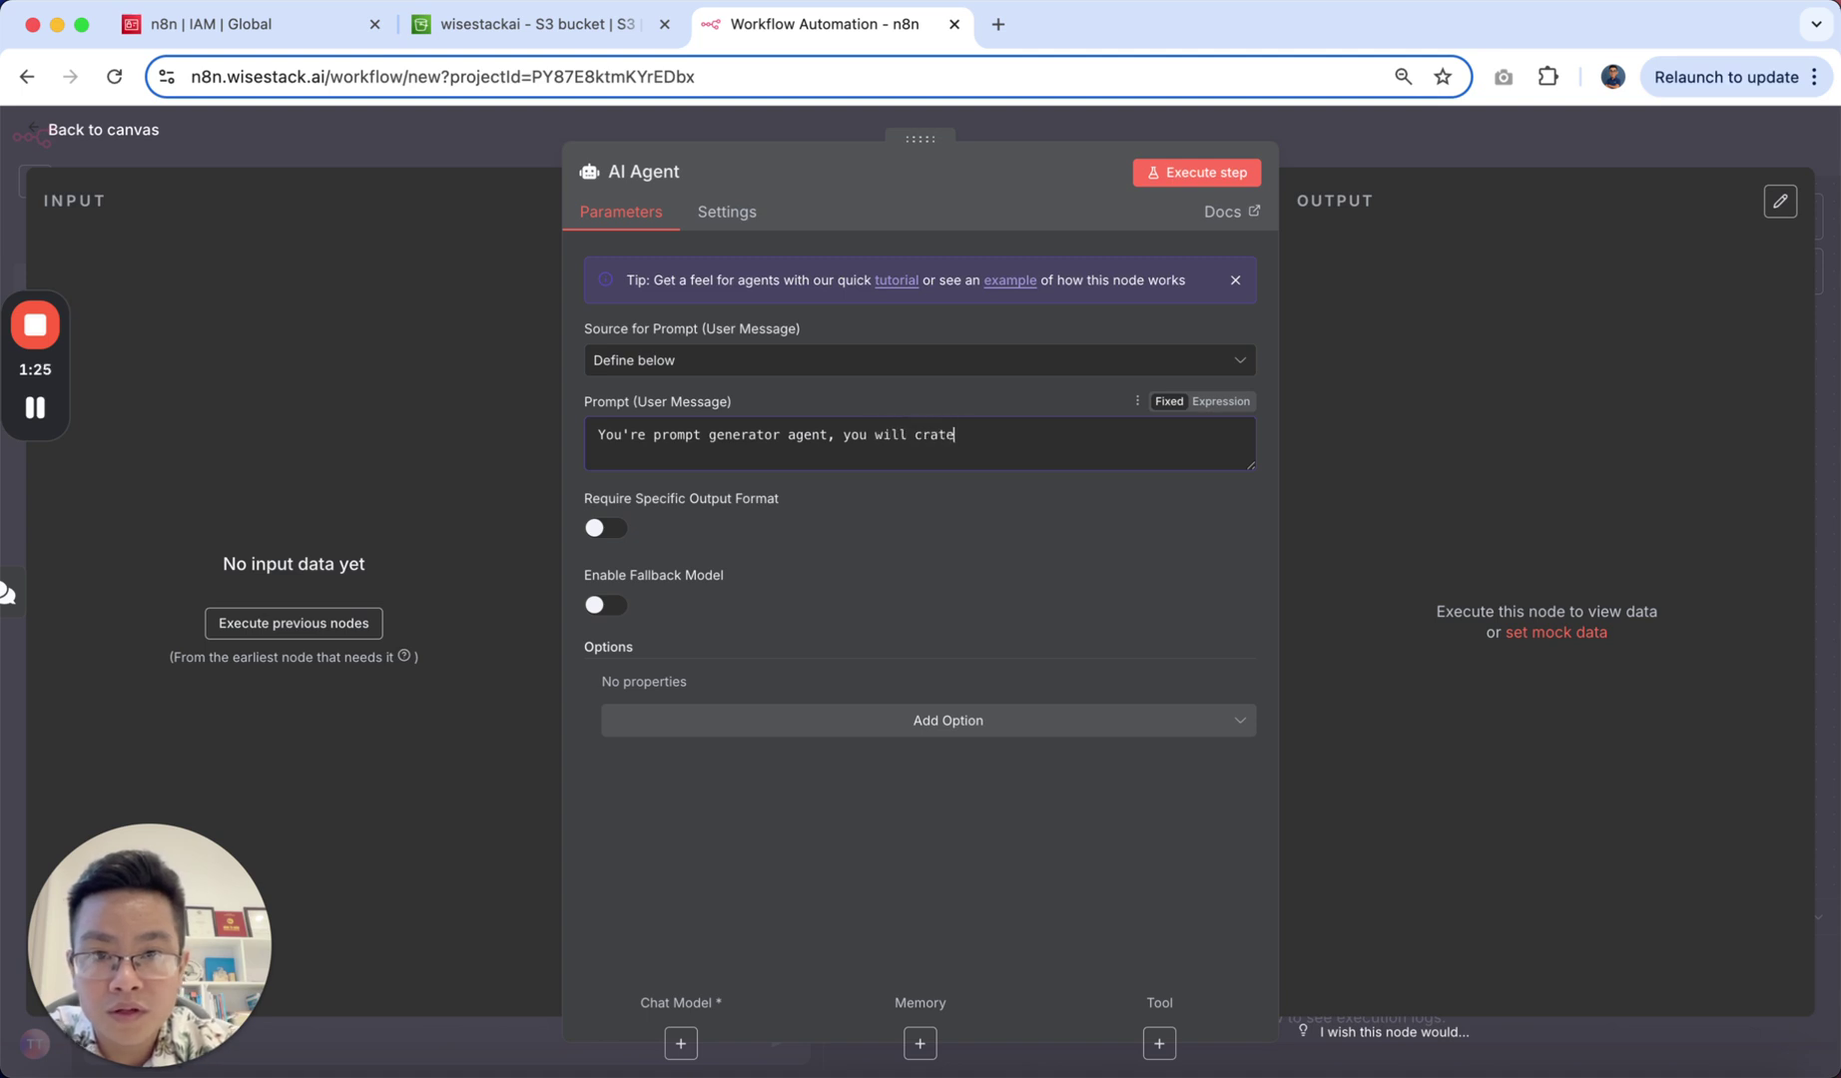
{"action": "key", "text": "BackSpace"}
{"action": "key", "text": "BackSpace"}
{"action": "key", "text": "BackSpace"}
{"action": "type", "text": "ea"}
{"action": "key", "text": "BackSpace"}
{"action": "key", "text": "BackSpace"}
{"action": "type", "text": "reat"}
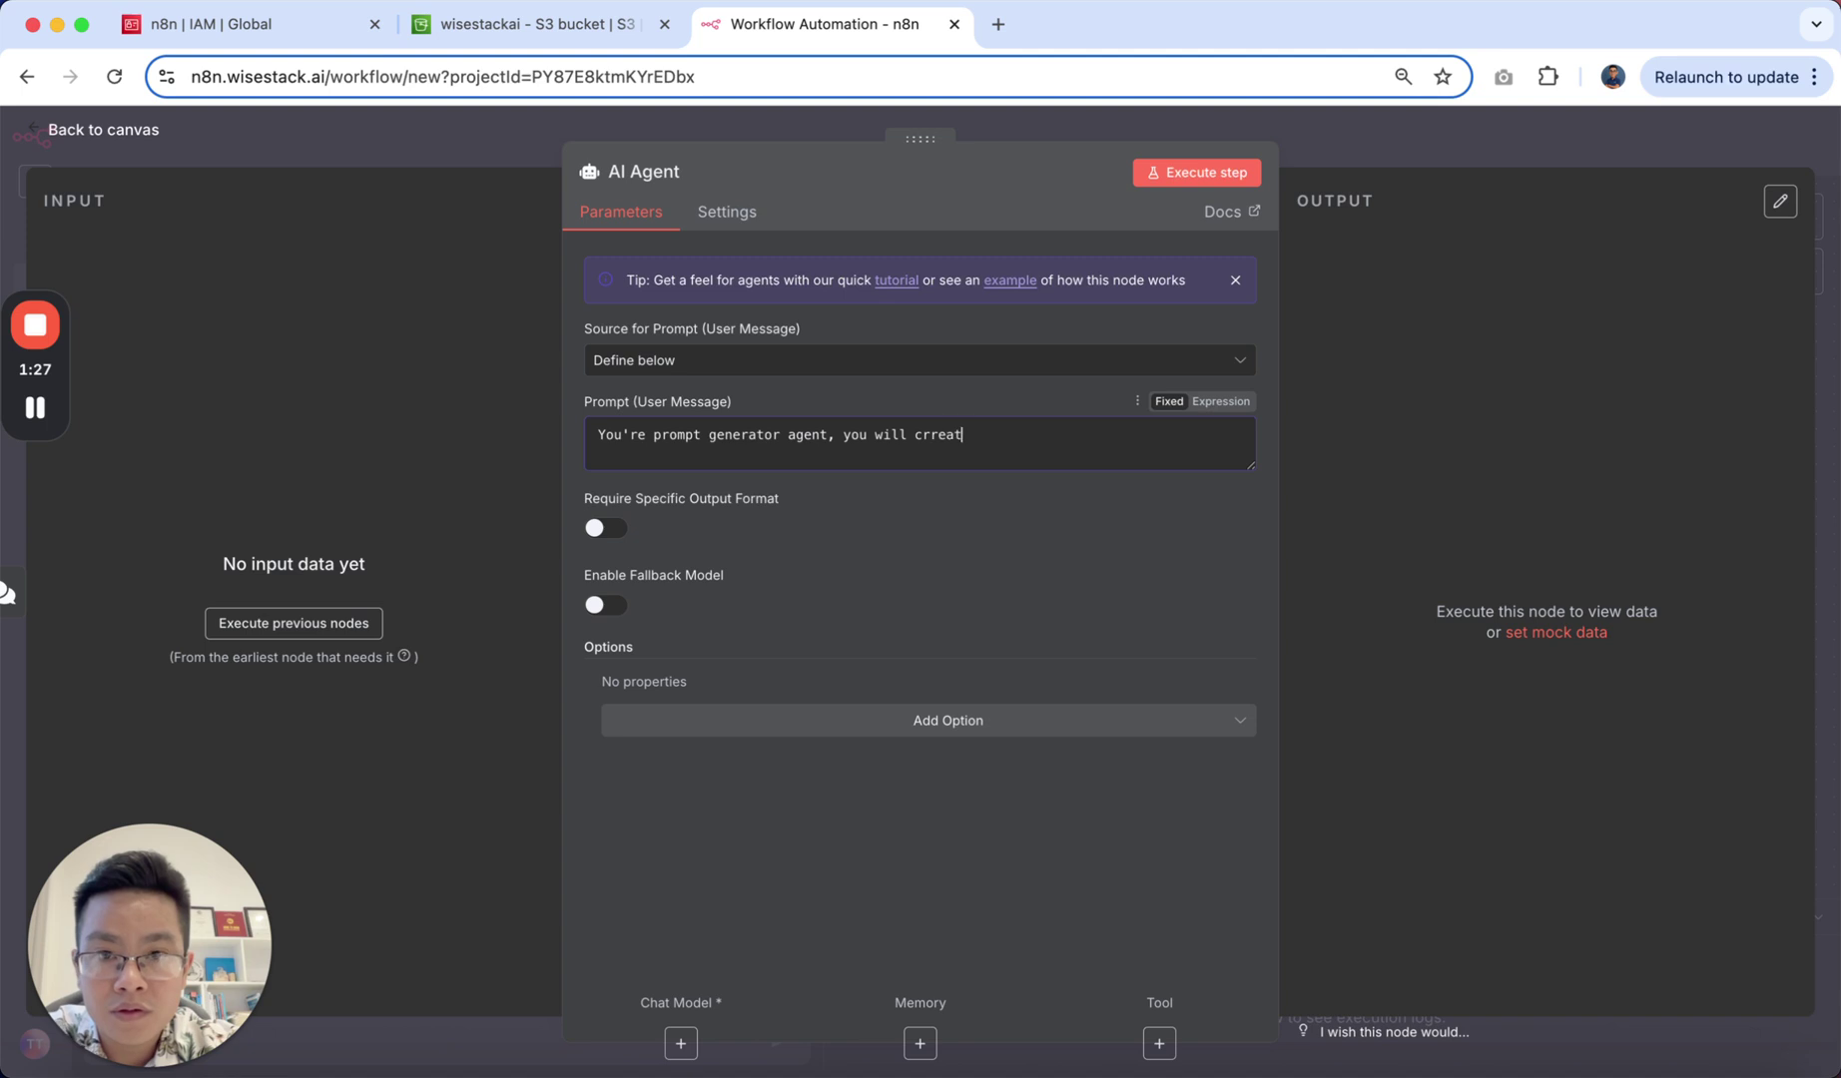
{"action": "key", "text": "BackSpace"}
{"action": "key", "text": "BackSpace"}
{"action": "key", "text": "BackSpace"}
{"action": "key", "text": "BackSpace"}
{"action": "type", "text": "eate "}
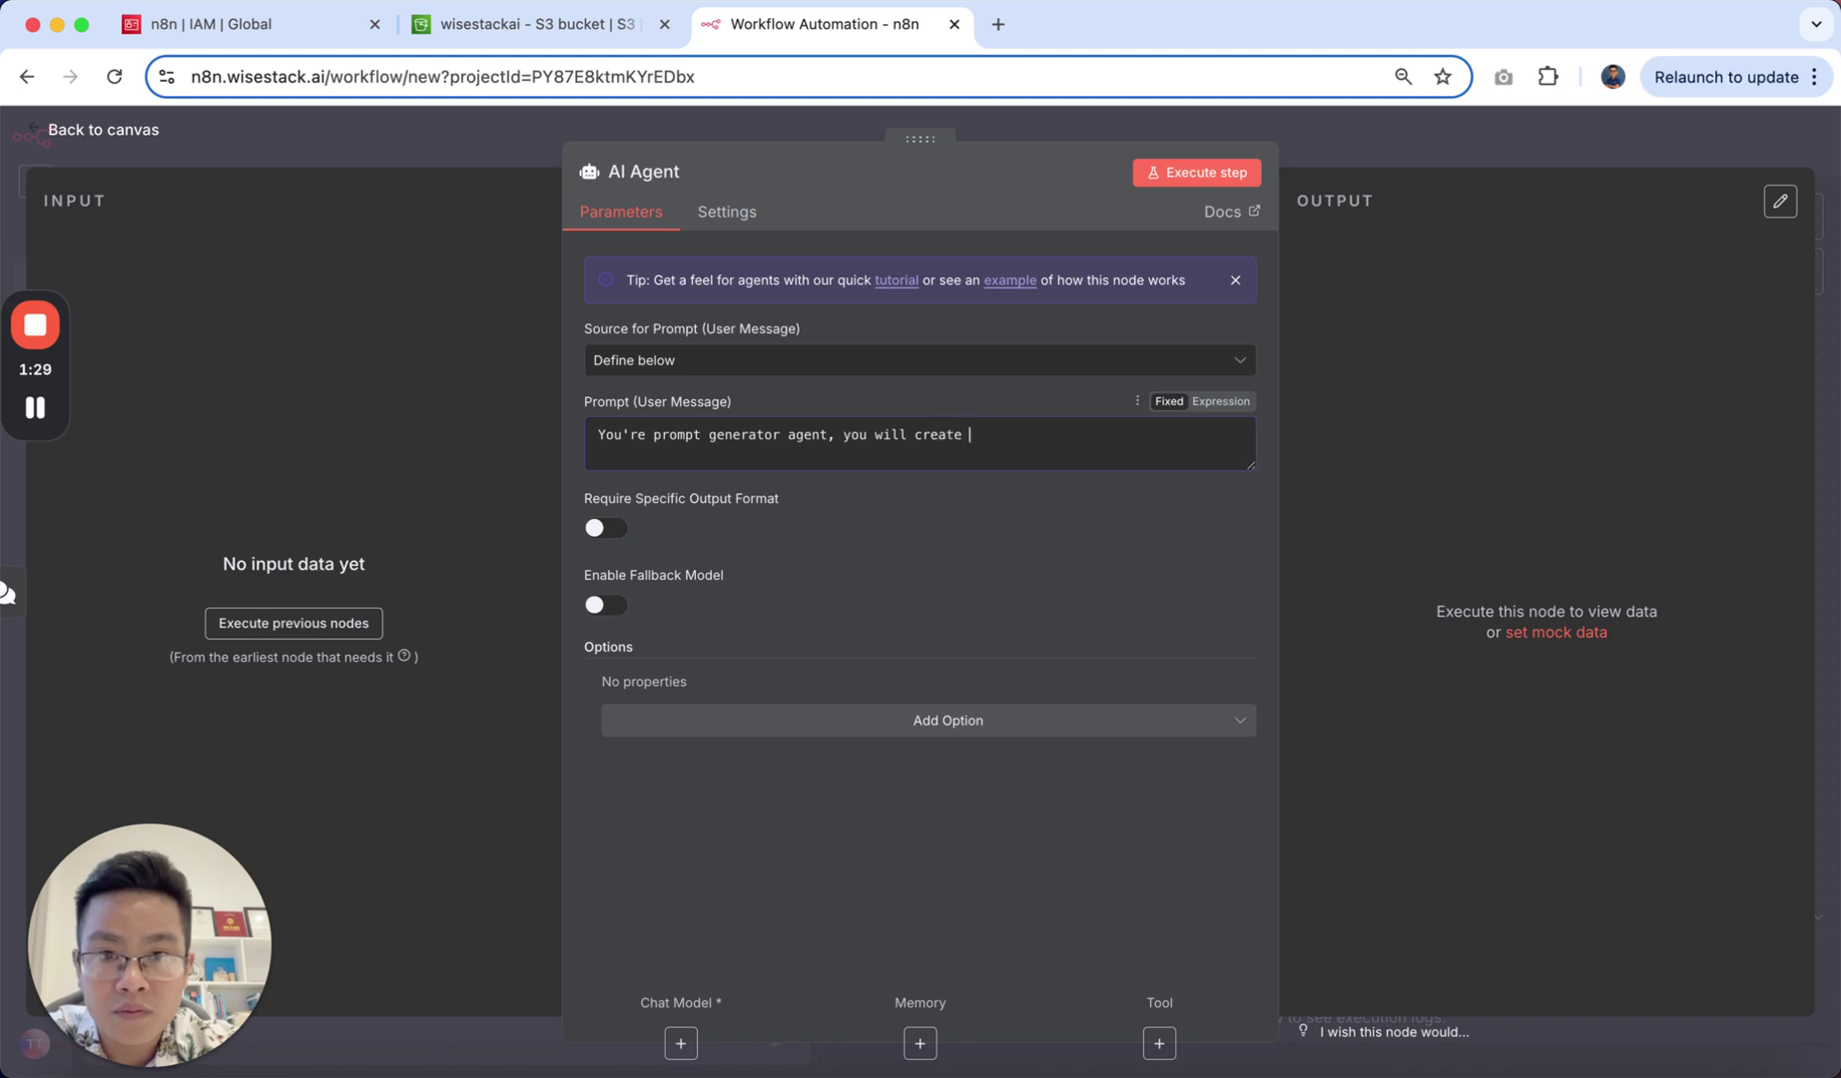
{"action": "type", "text": "prompt f"}
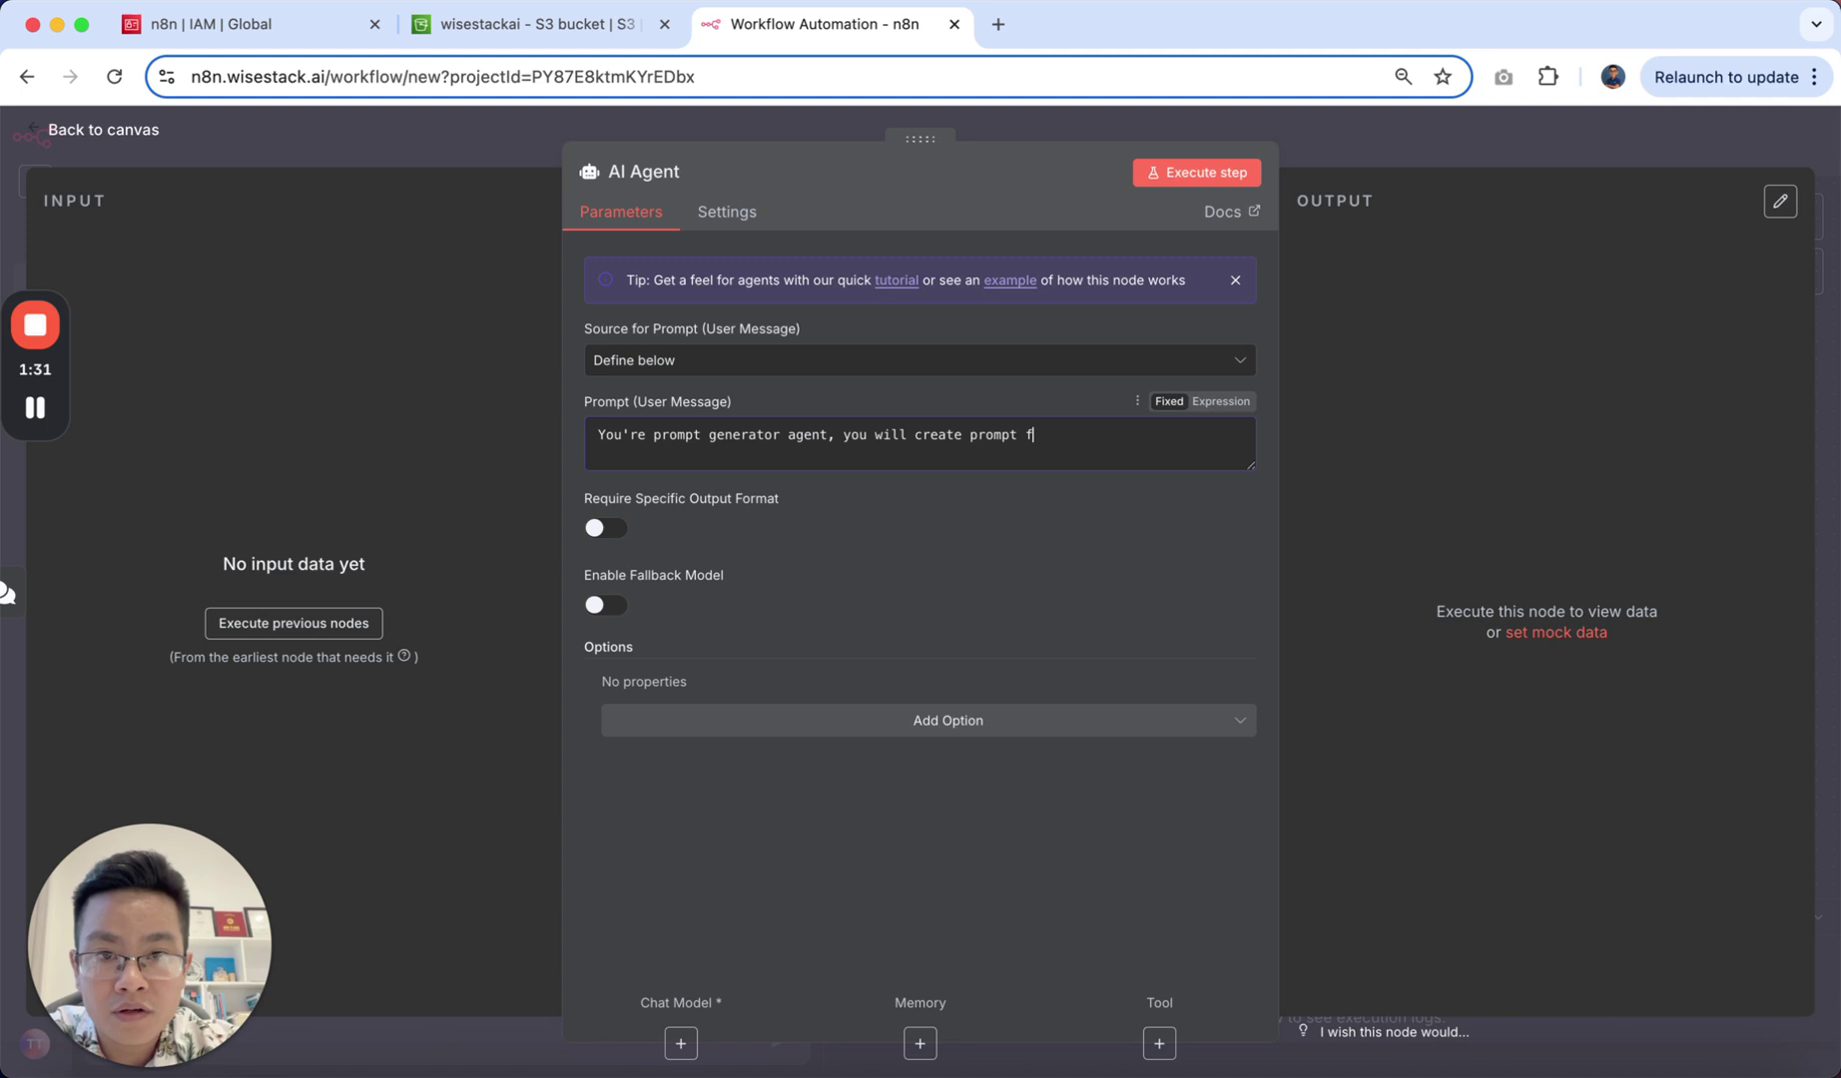
{"action": "type", "text": "or the i"}
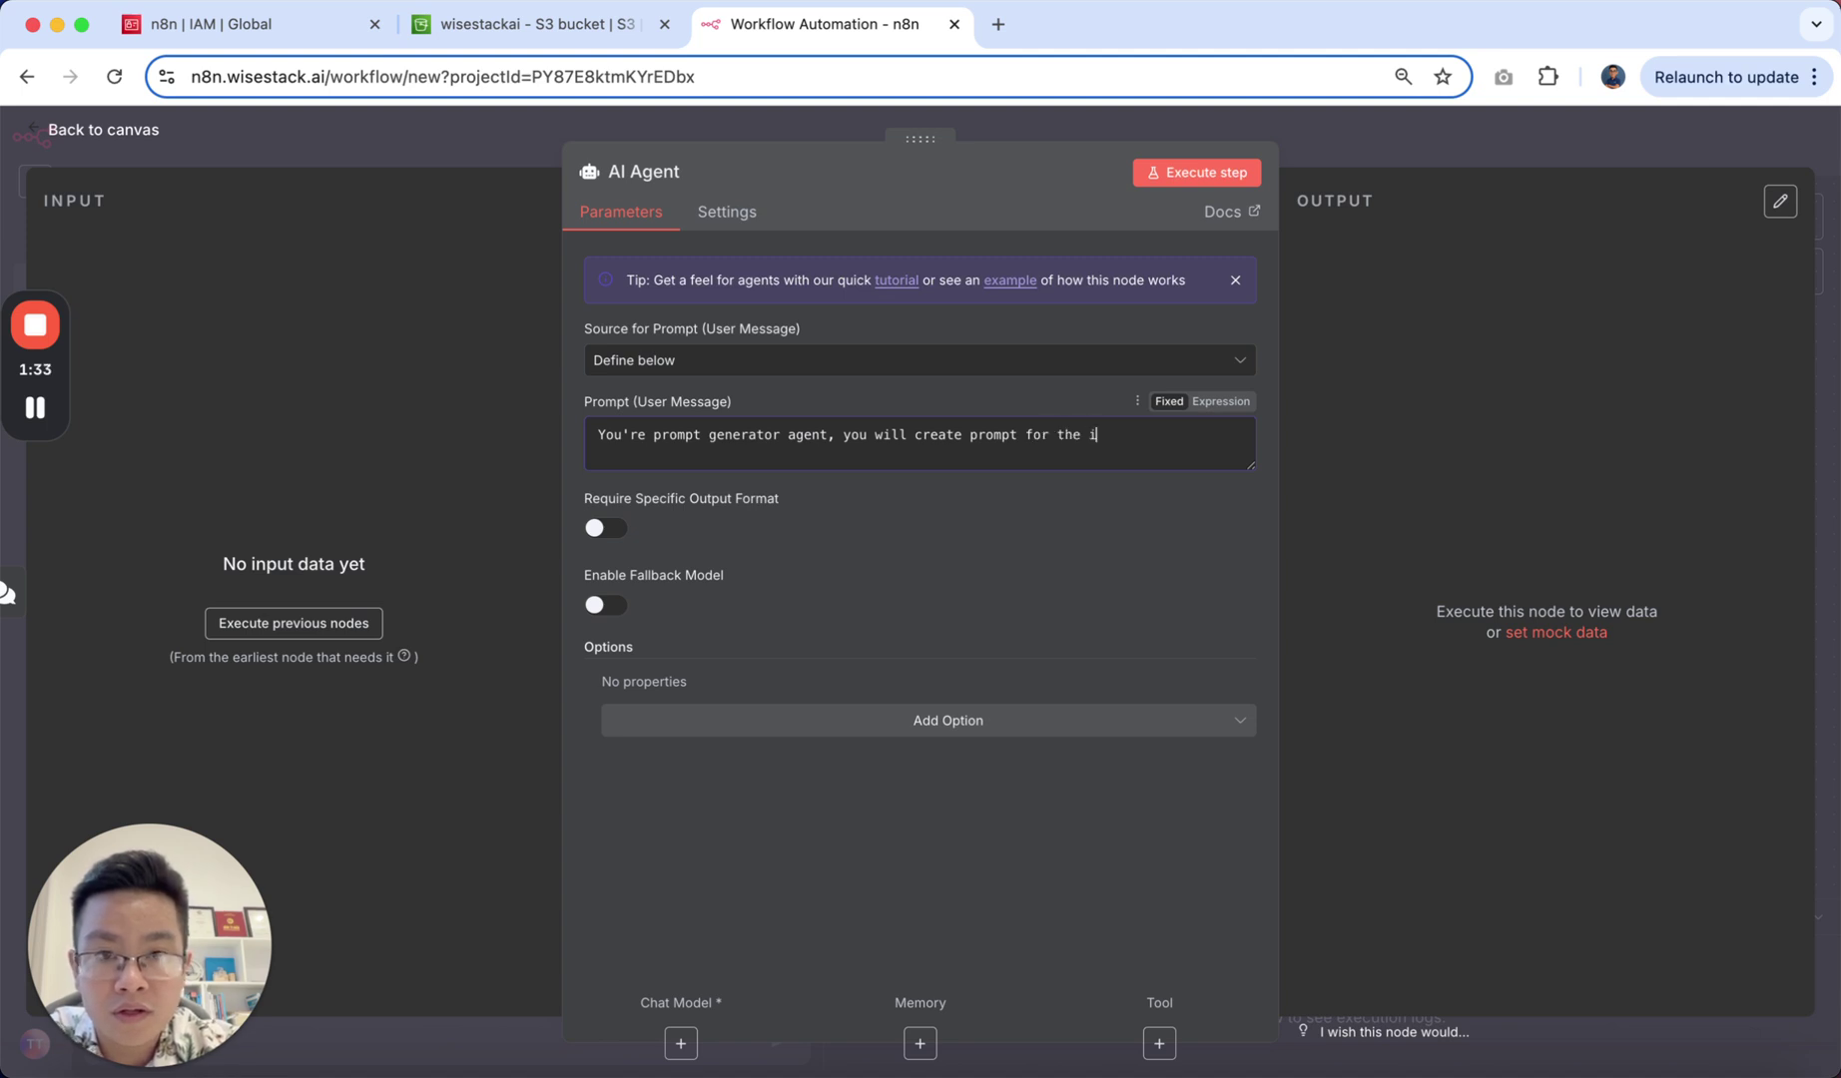
{"action": "key", "text": "BackSpace"}
{"action": "type", "text": "DALL-"}
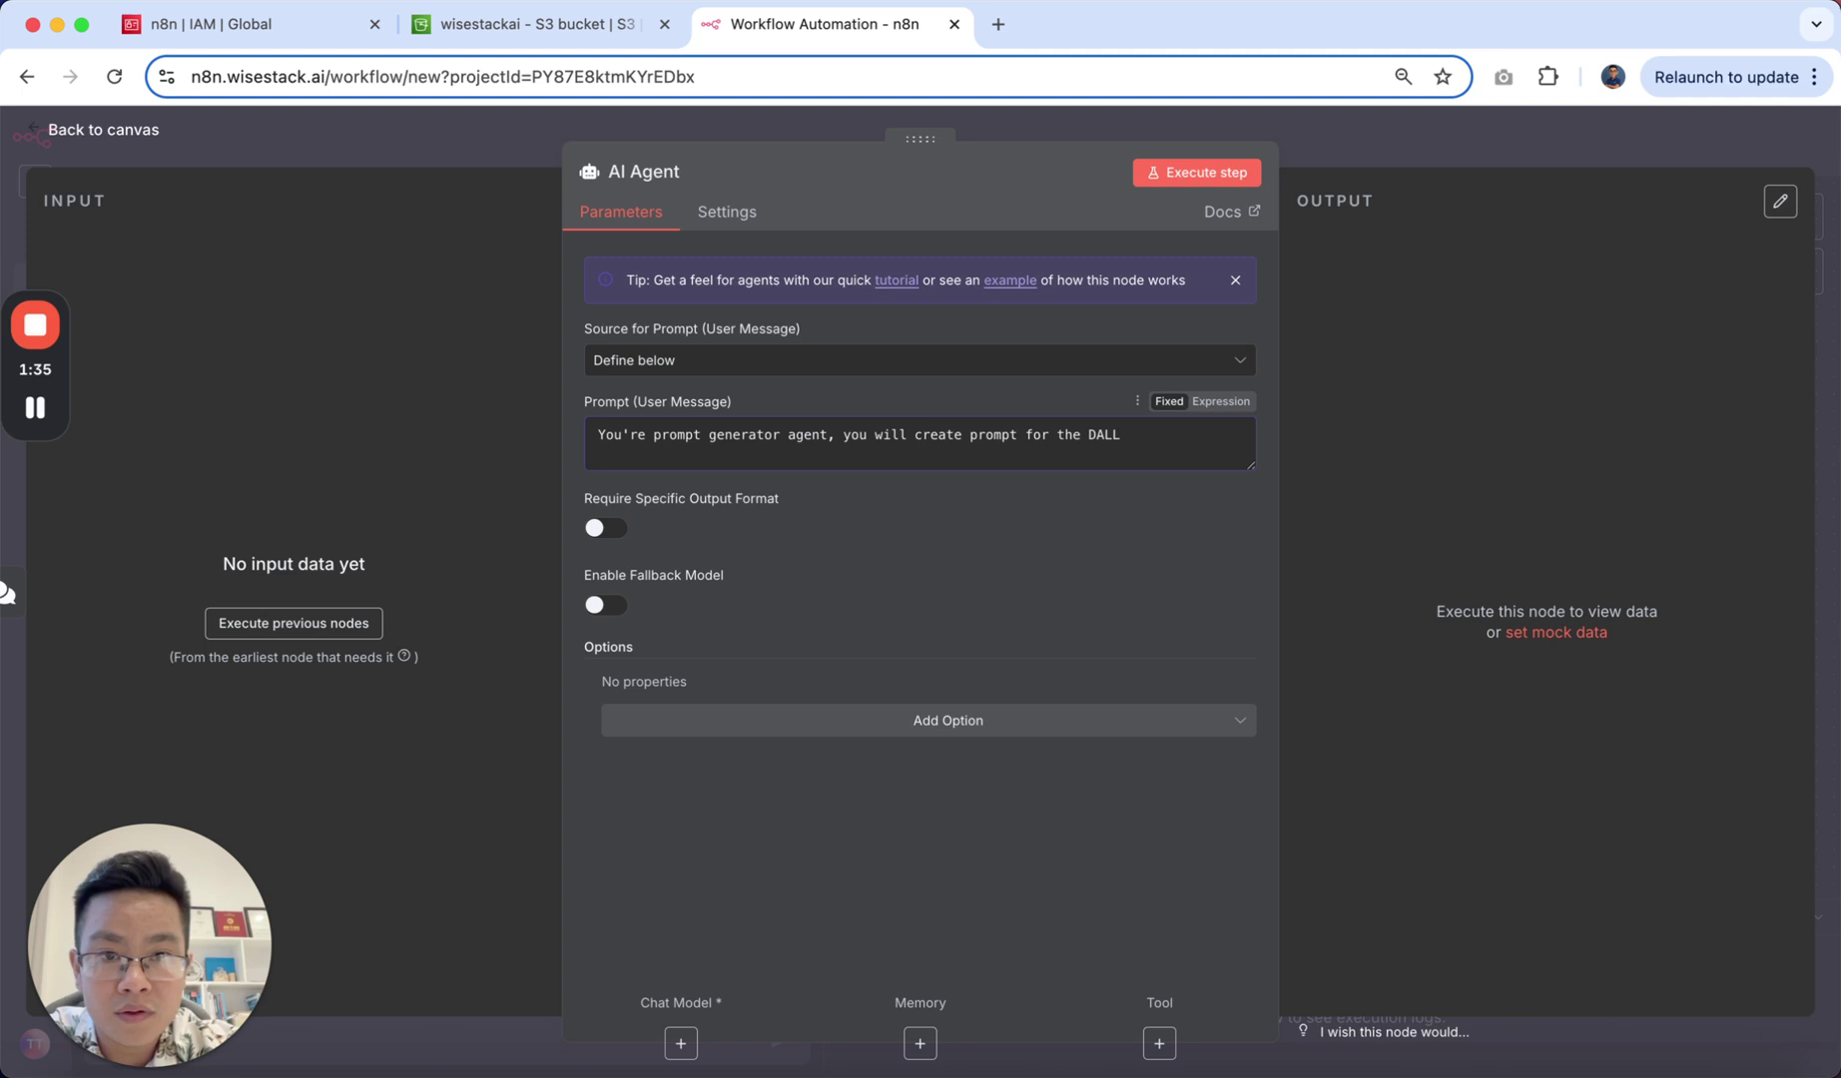
{"action": "type", "text": "E image "}
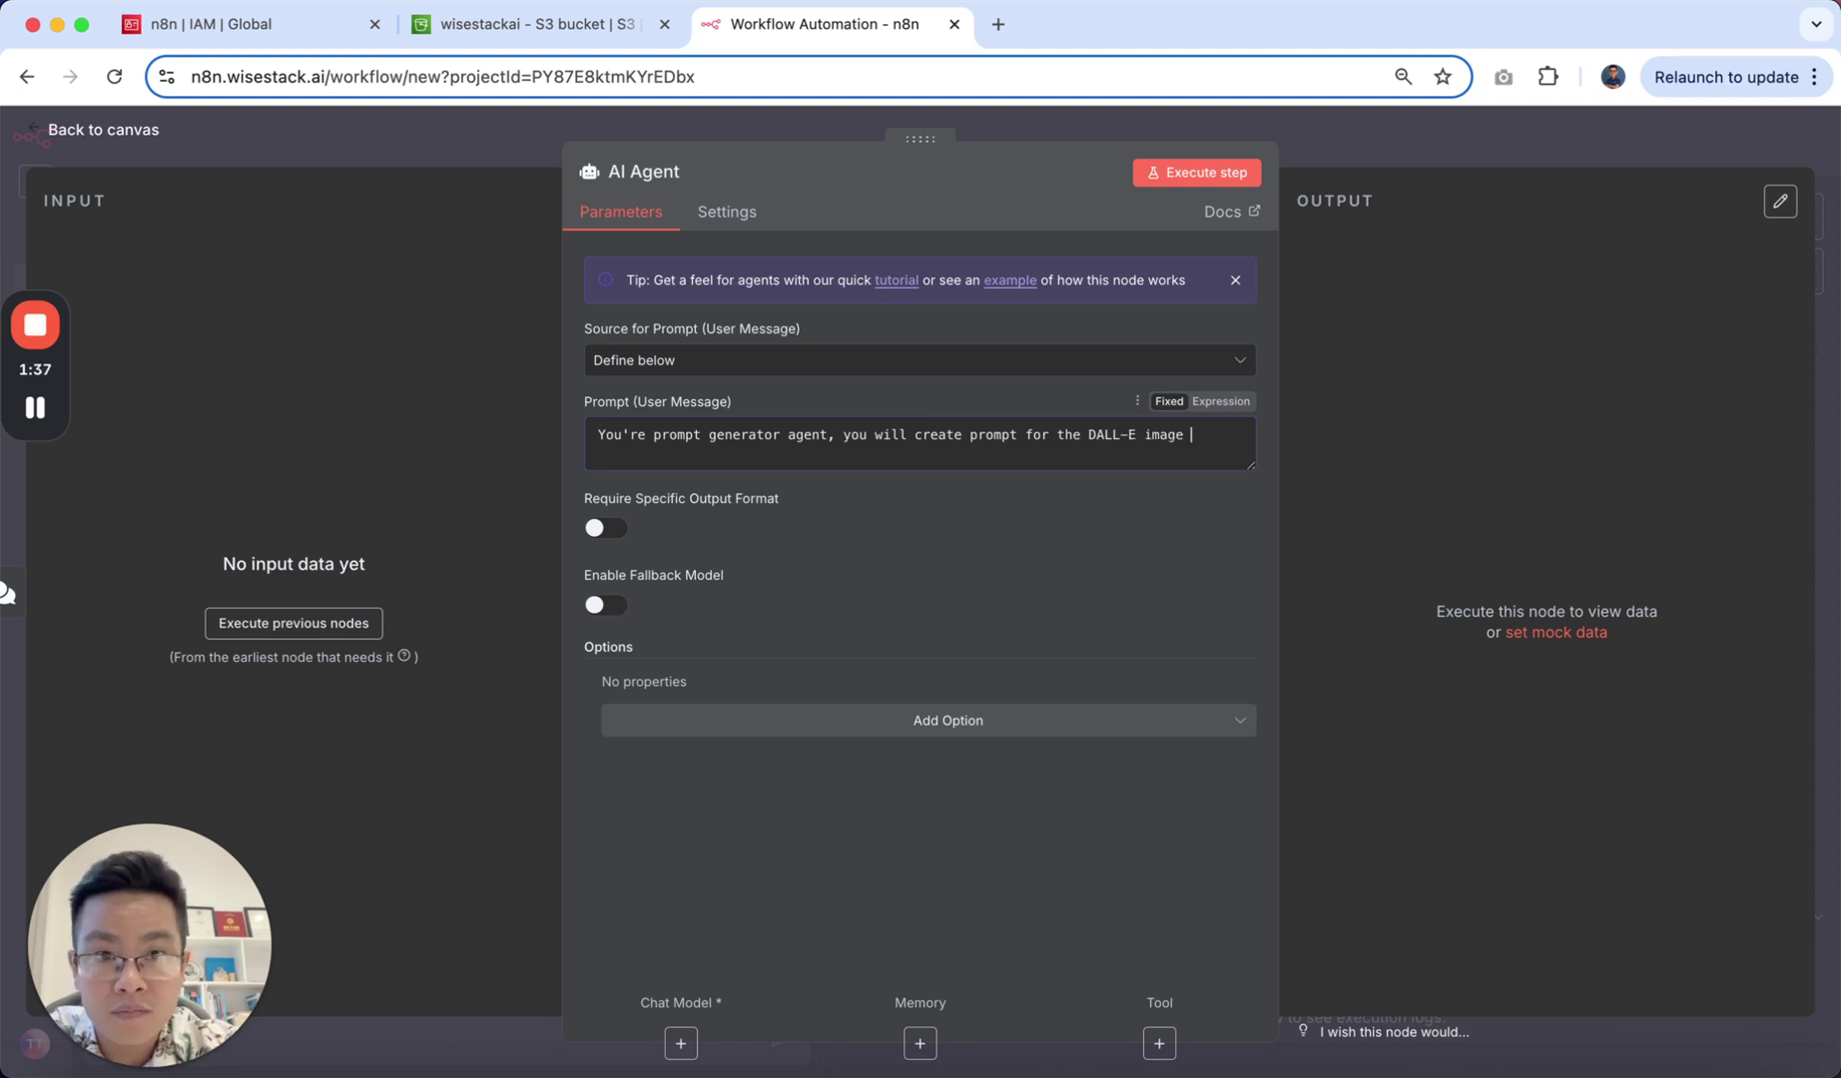
{"action": "type", "text": "gen"}
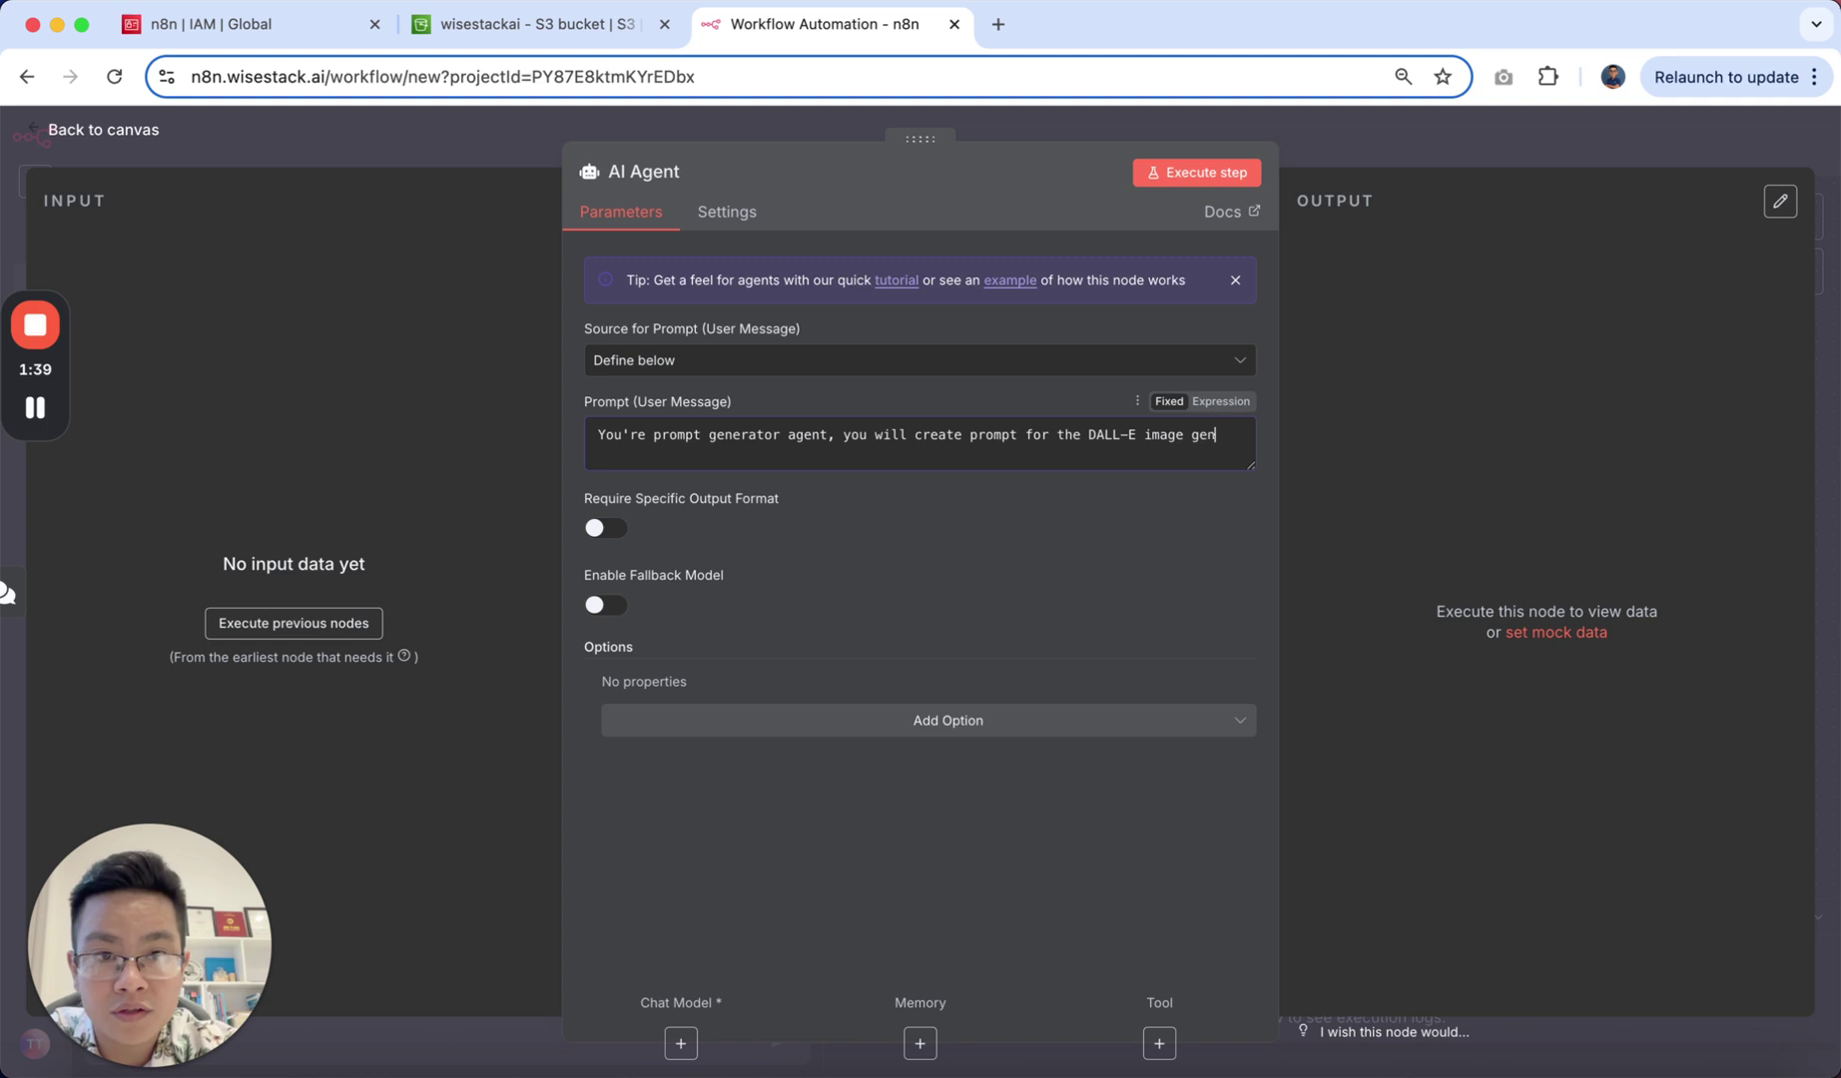
{"action": "type", "text": "erator, "}
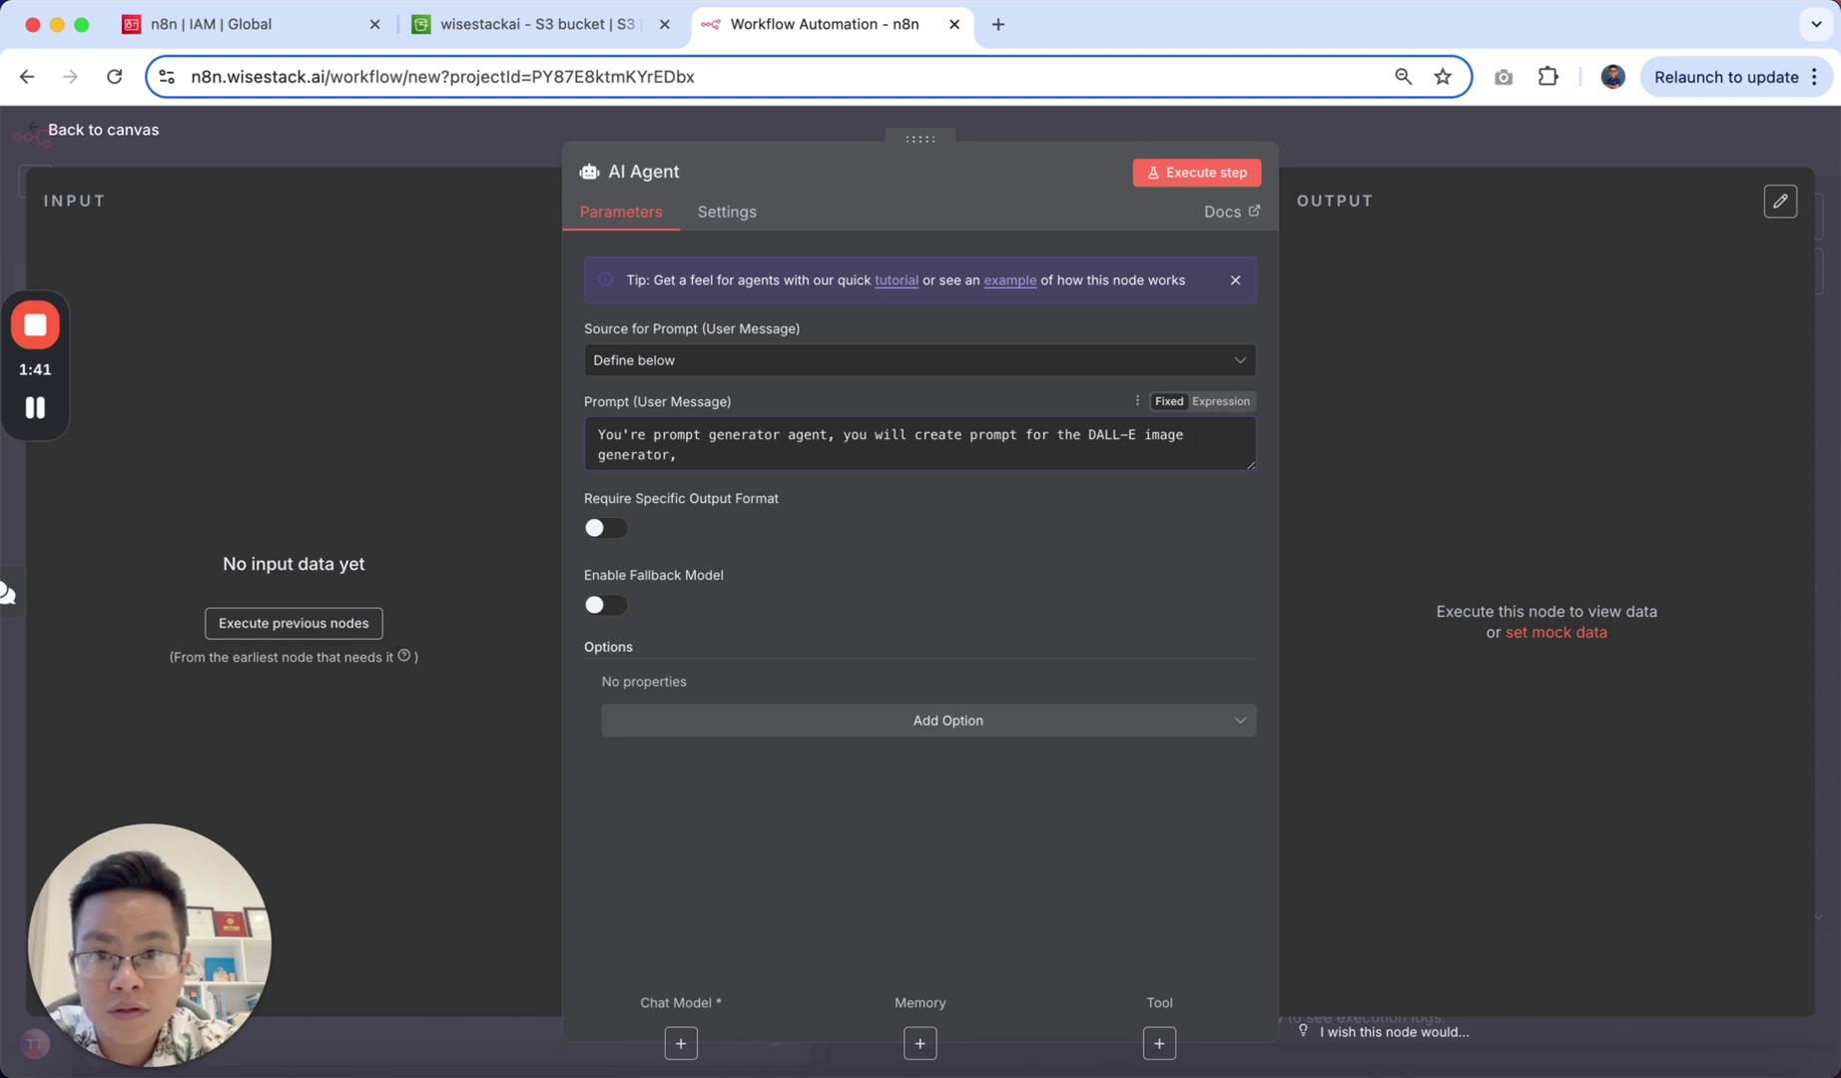
{"action": "type", "text": "th"}
{"action": "key", "text": "BackSpace"}
{"action": "key", "text": "BackSpace"}
{"action": "type", "text": "from"}
{"action": "type", "text": " the follwo"}
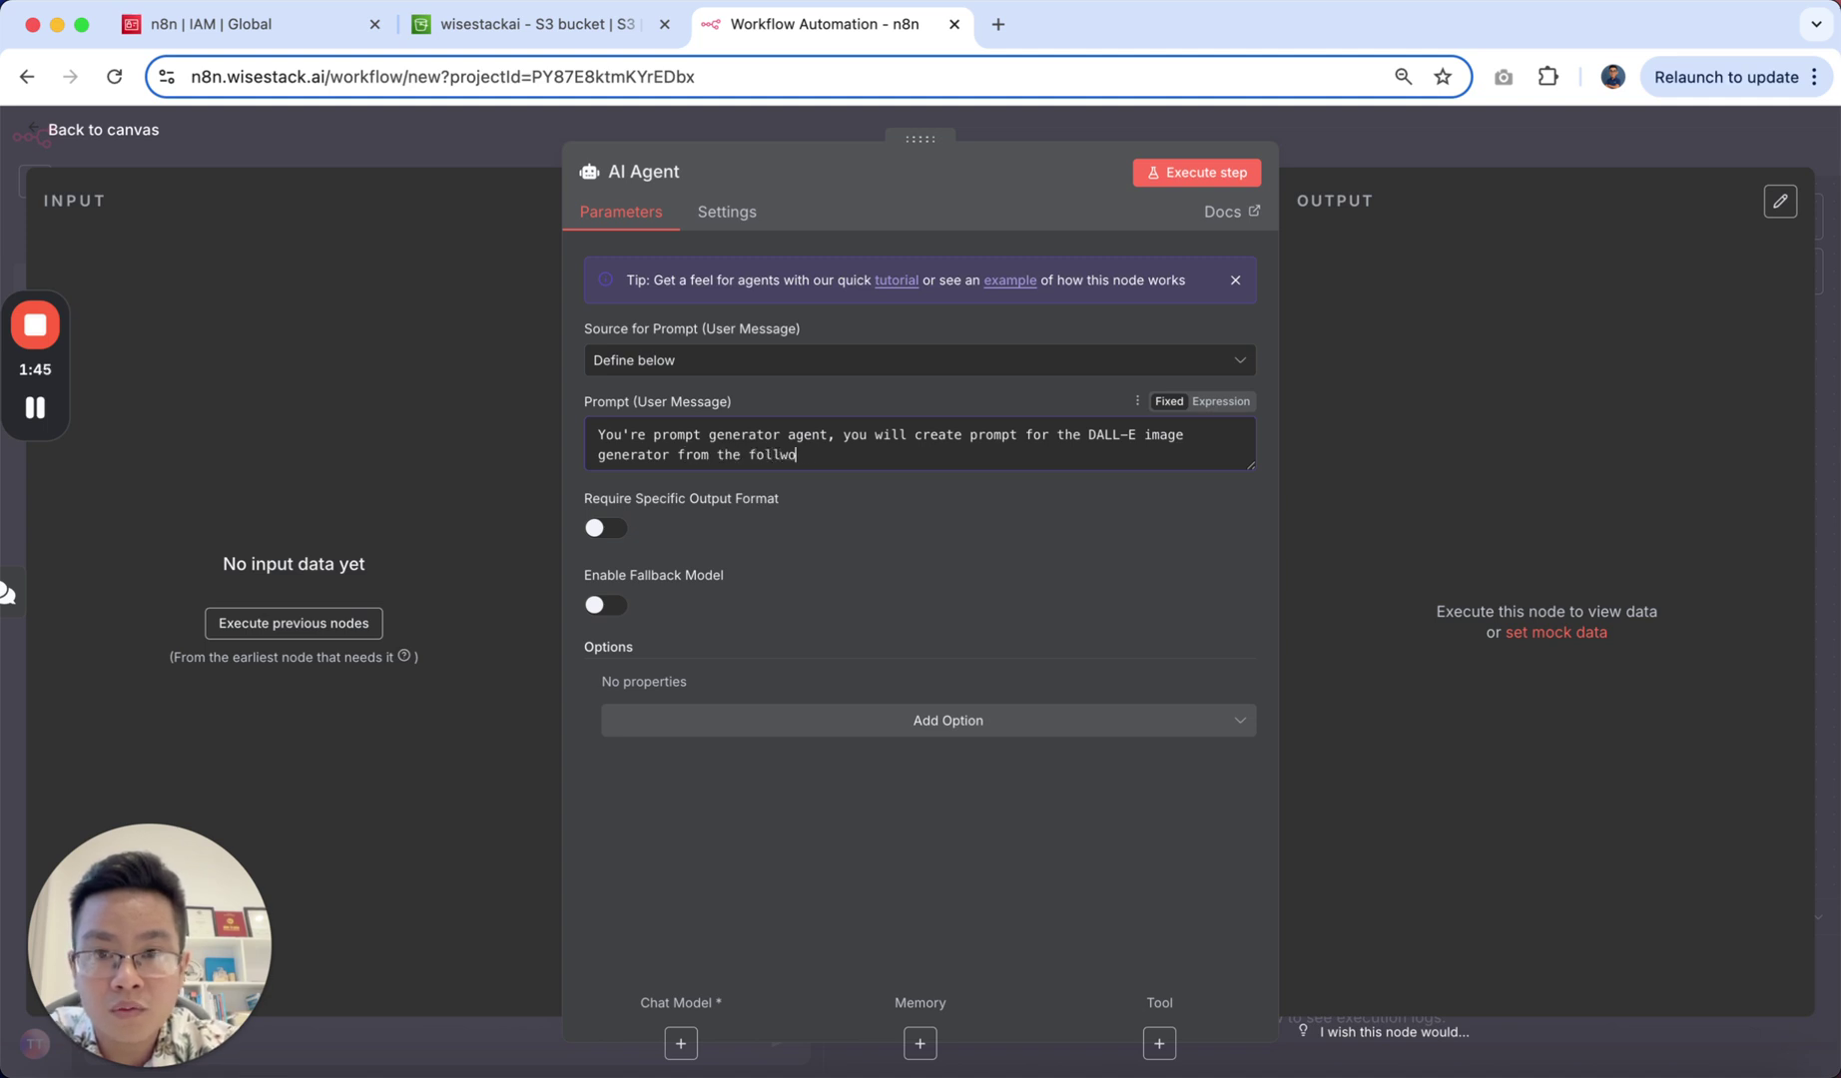
{"action": "type", "text": "ing"}
{"action": "key", "text": "BackSpace"}
{"action": "key", "text": "BackSpace"}
{"action": "key", "text": "BackSpace"}
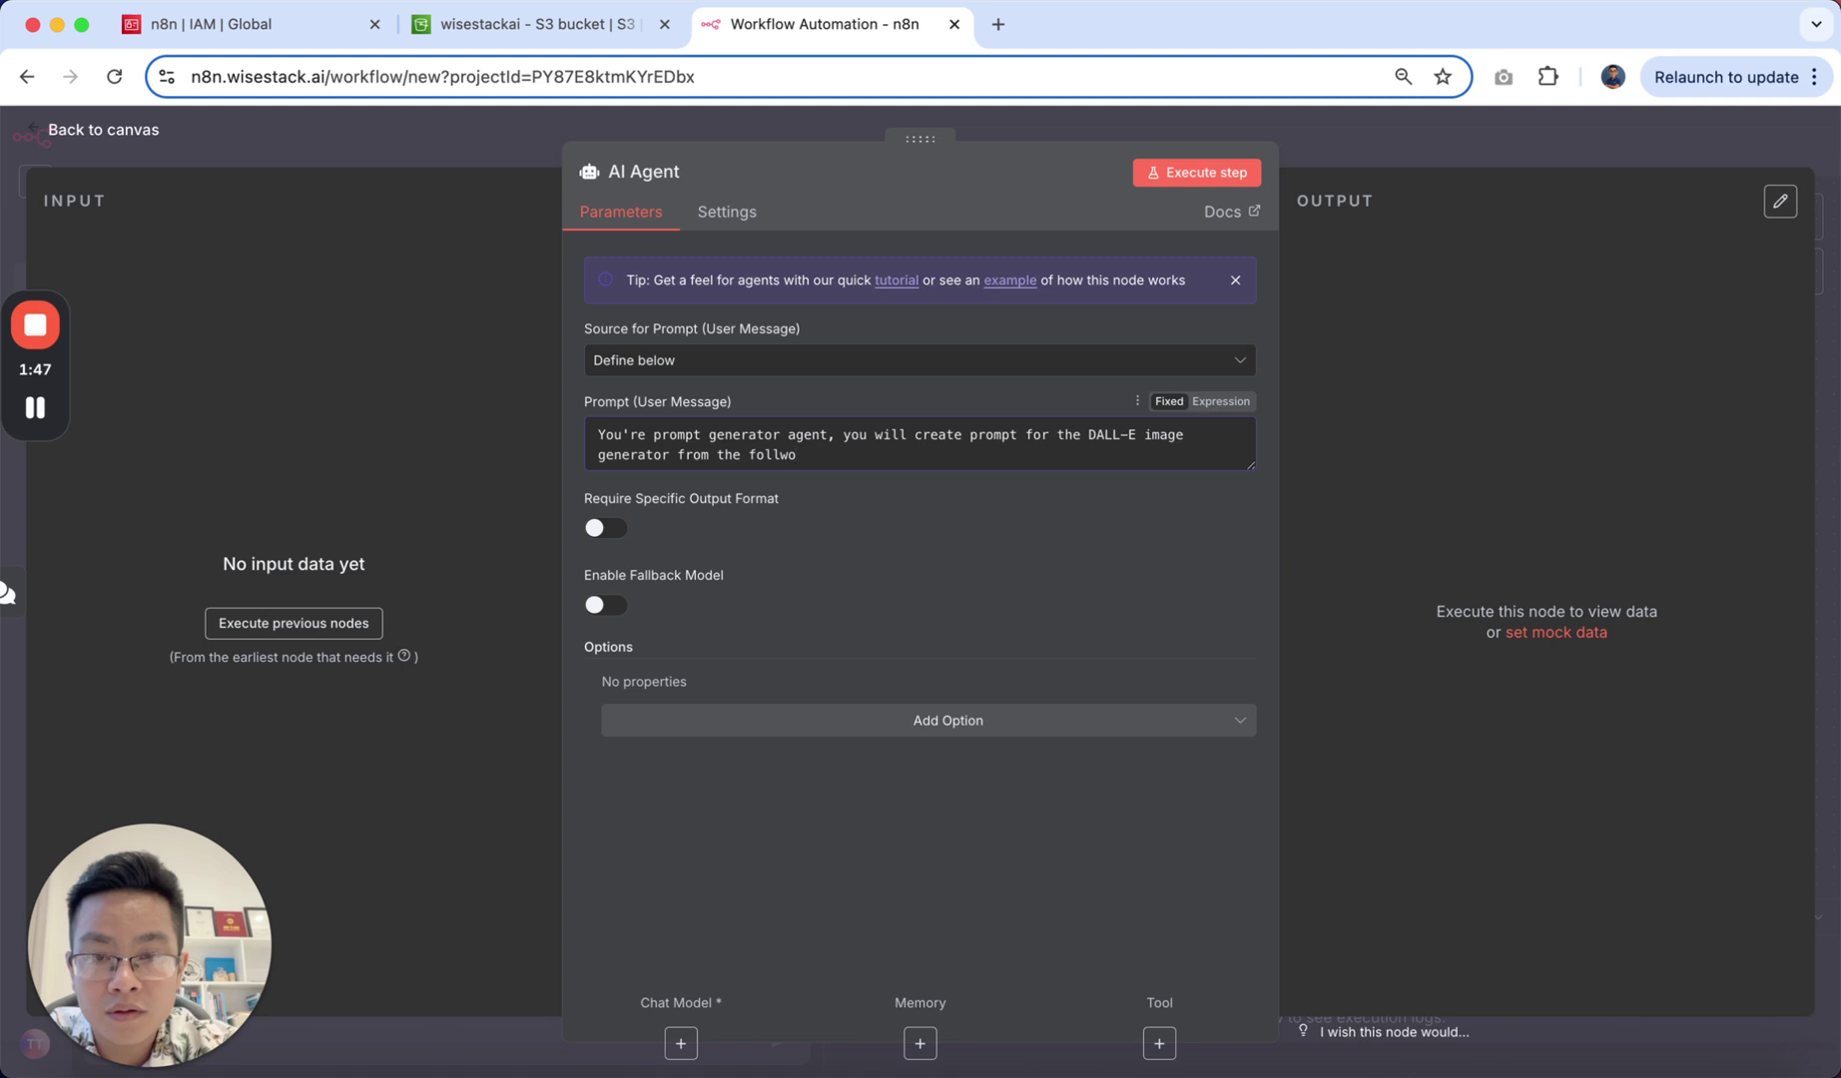
{"action": "type", "text": "wi"}
{"action": "key", "text": "BackSpace"}
{"action": "key", "text": "BackSpace"}
{"action": "key", "text": "BackSpace"}
{"action": "key", "text": "BackSpace"}
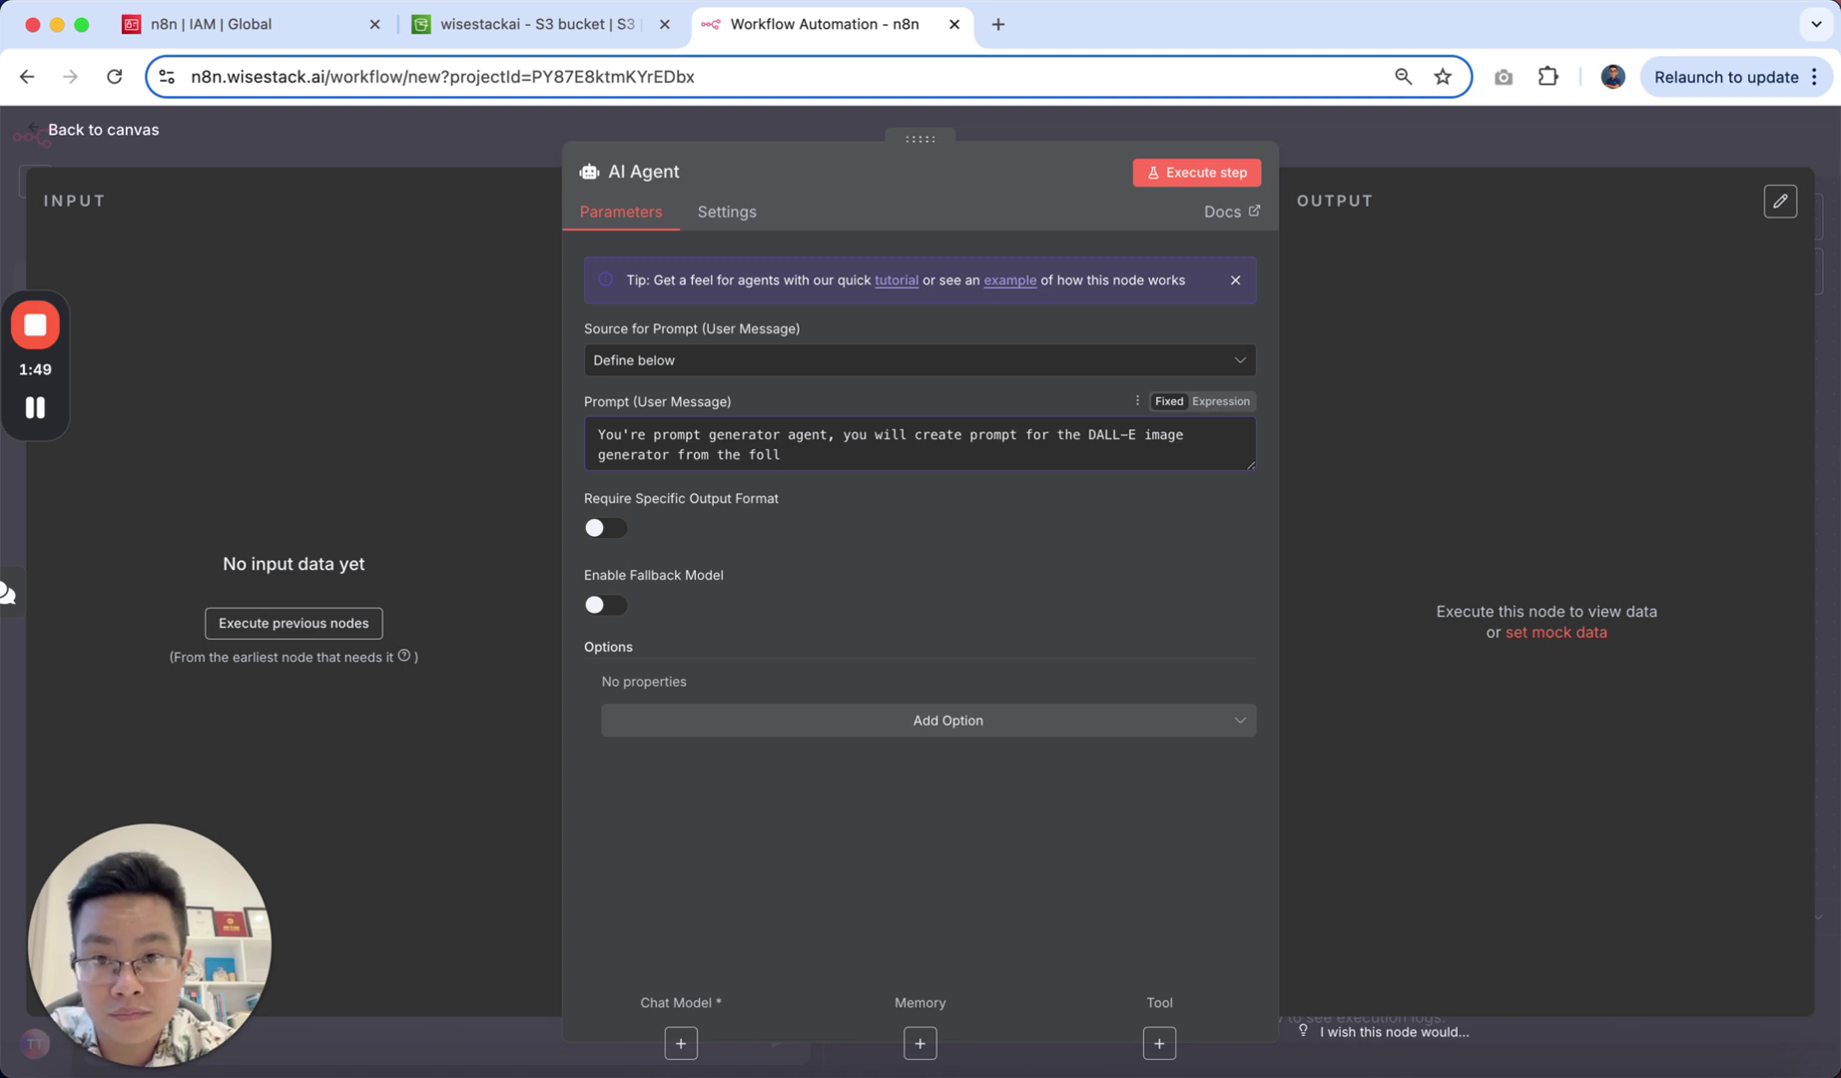
{"action": "type", "text": "owing"}
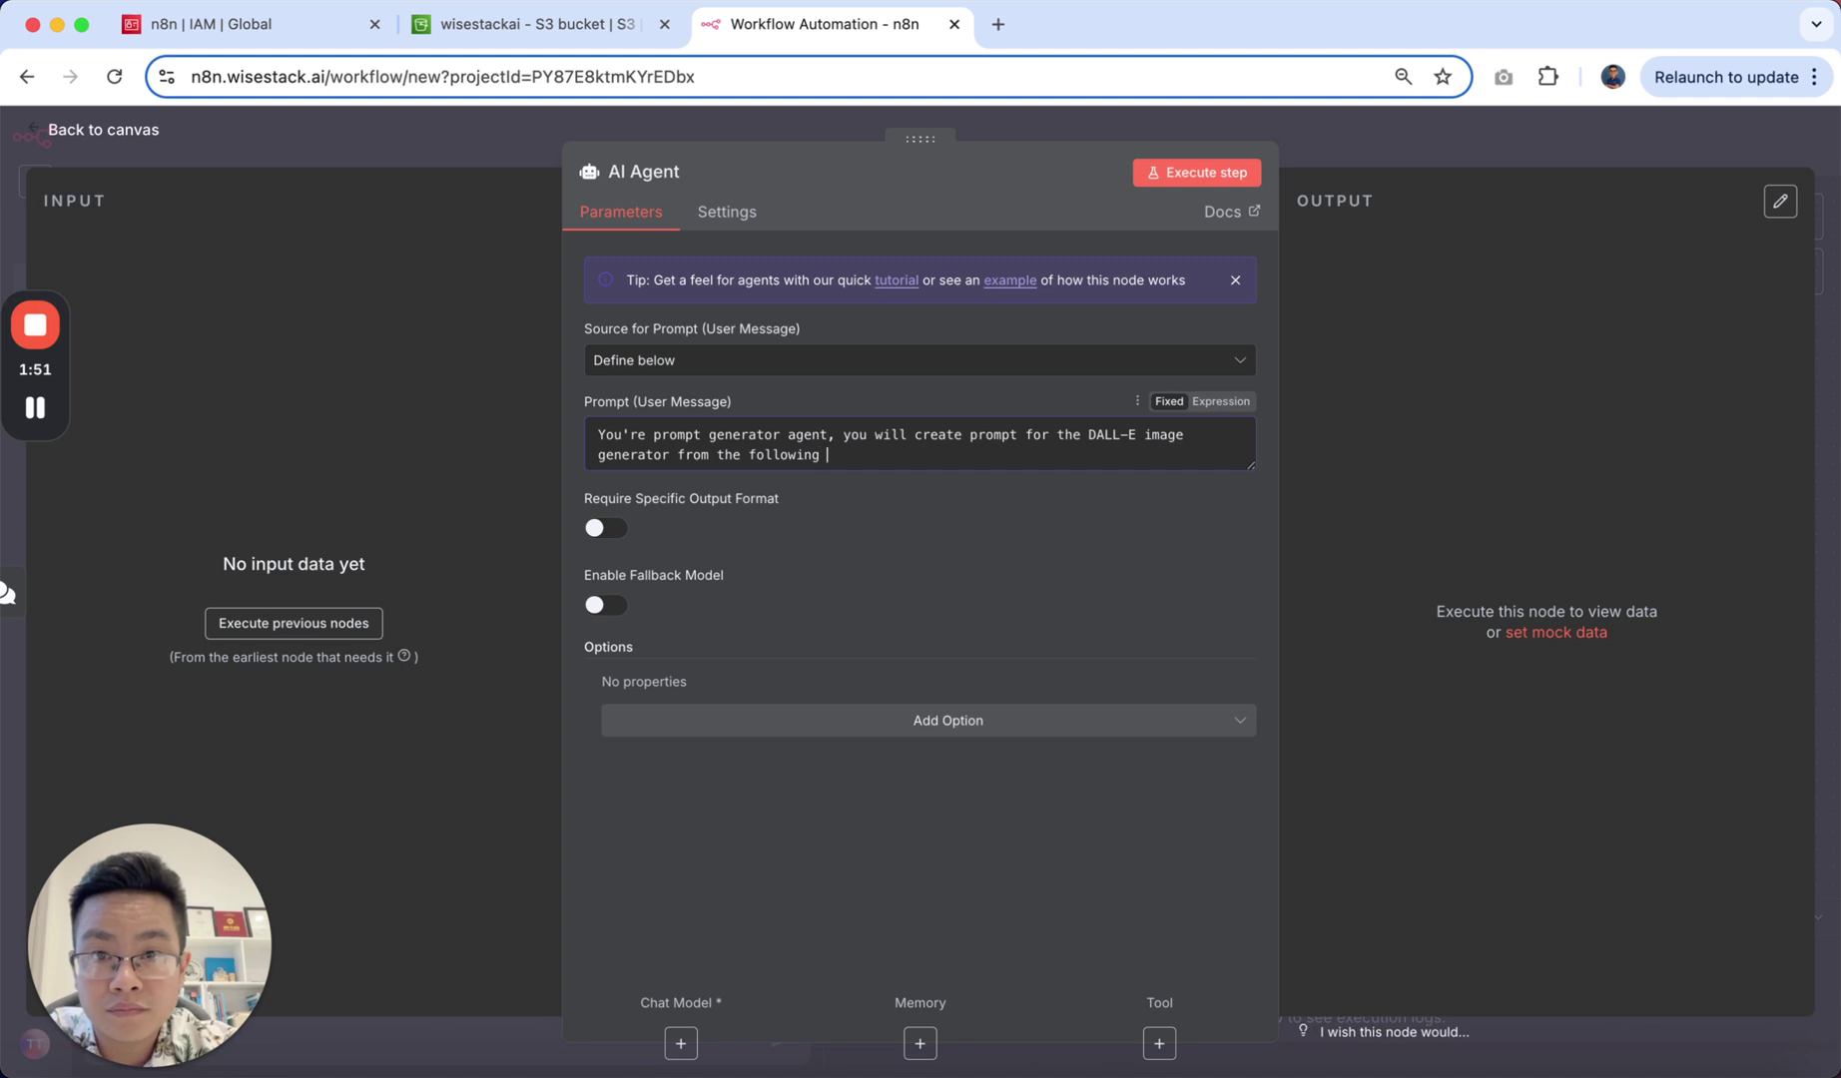
{"action": "type", "text": " input "}
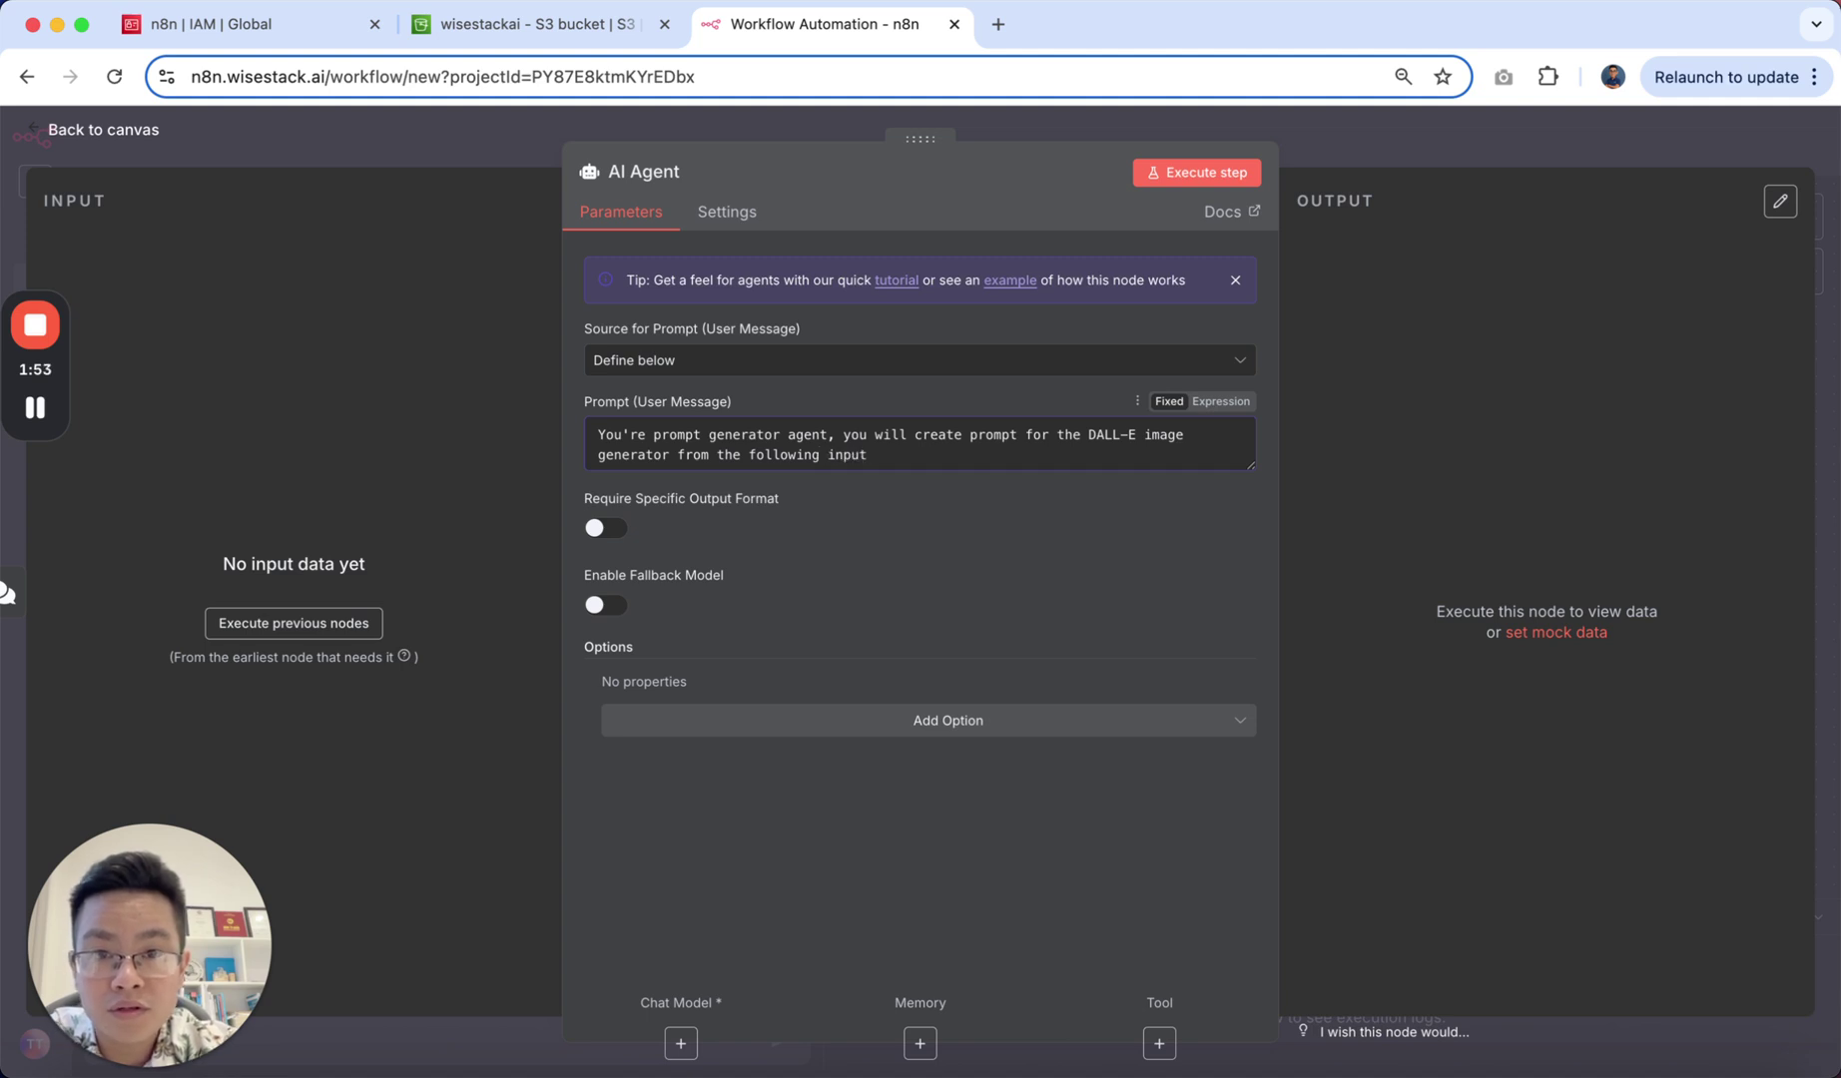
{"action": "type", "text": "fro"}
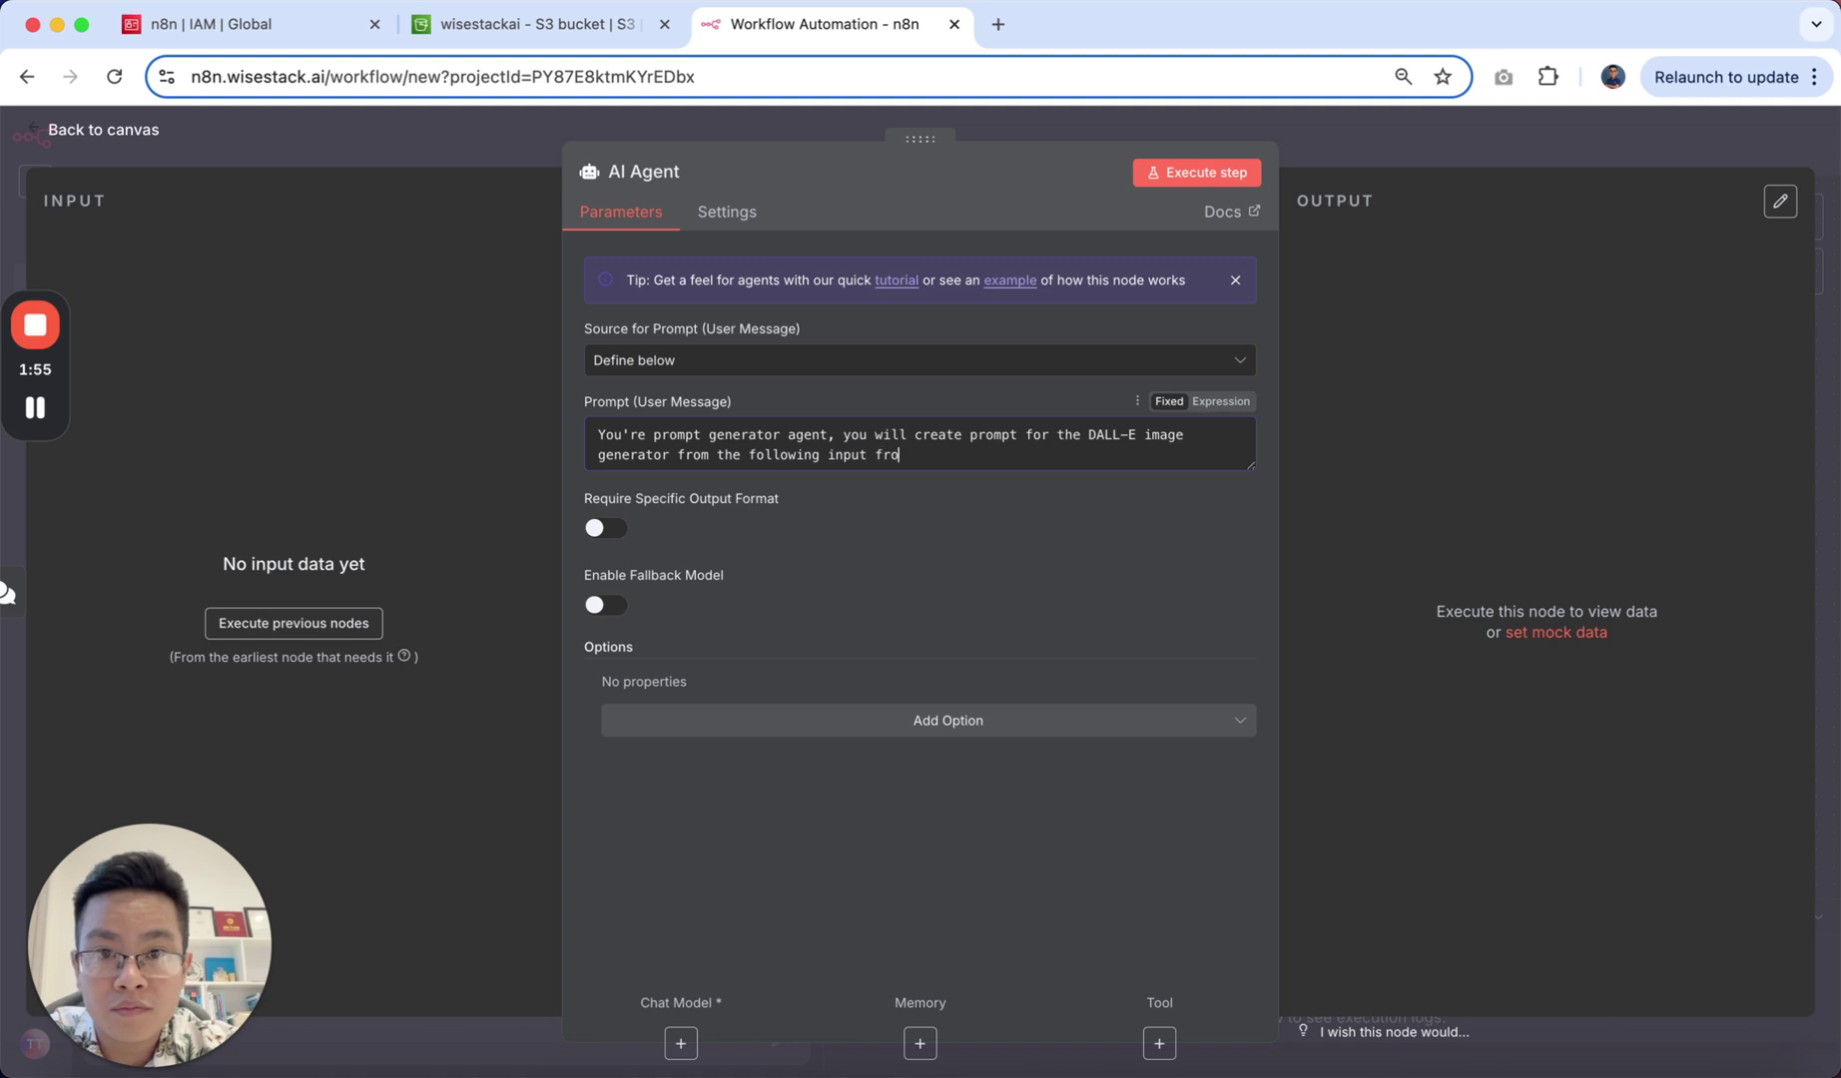
{"action": "type", "text": "m user:"}
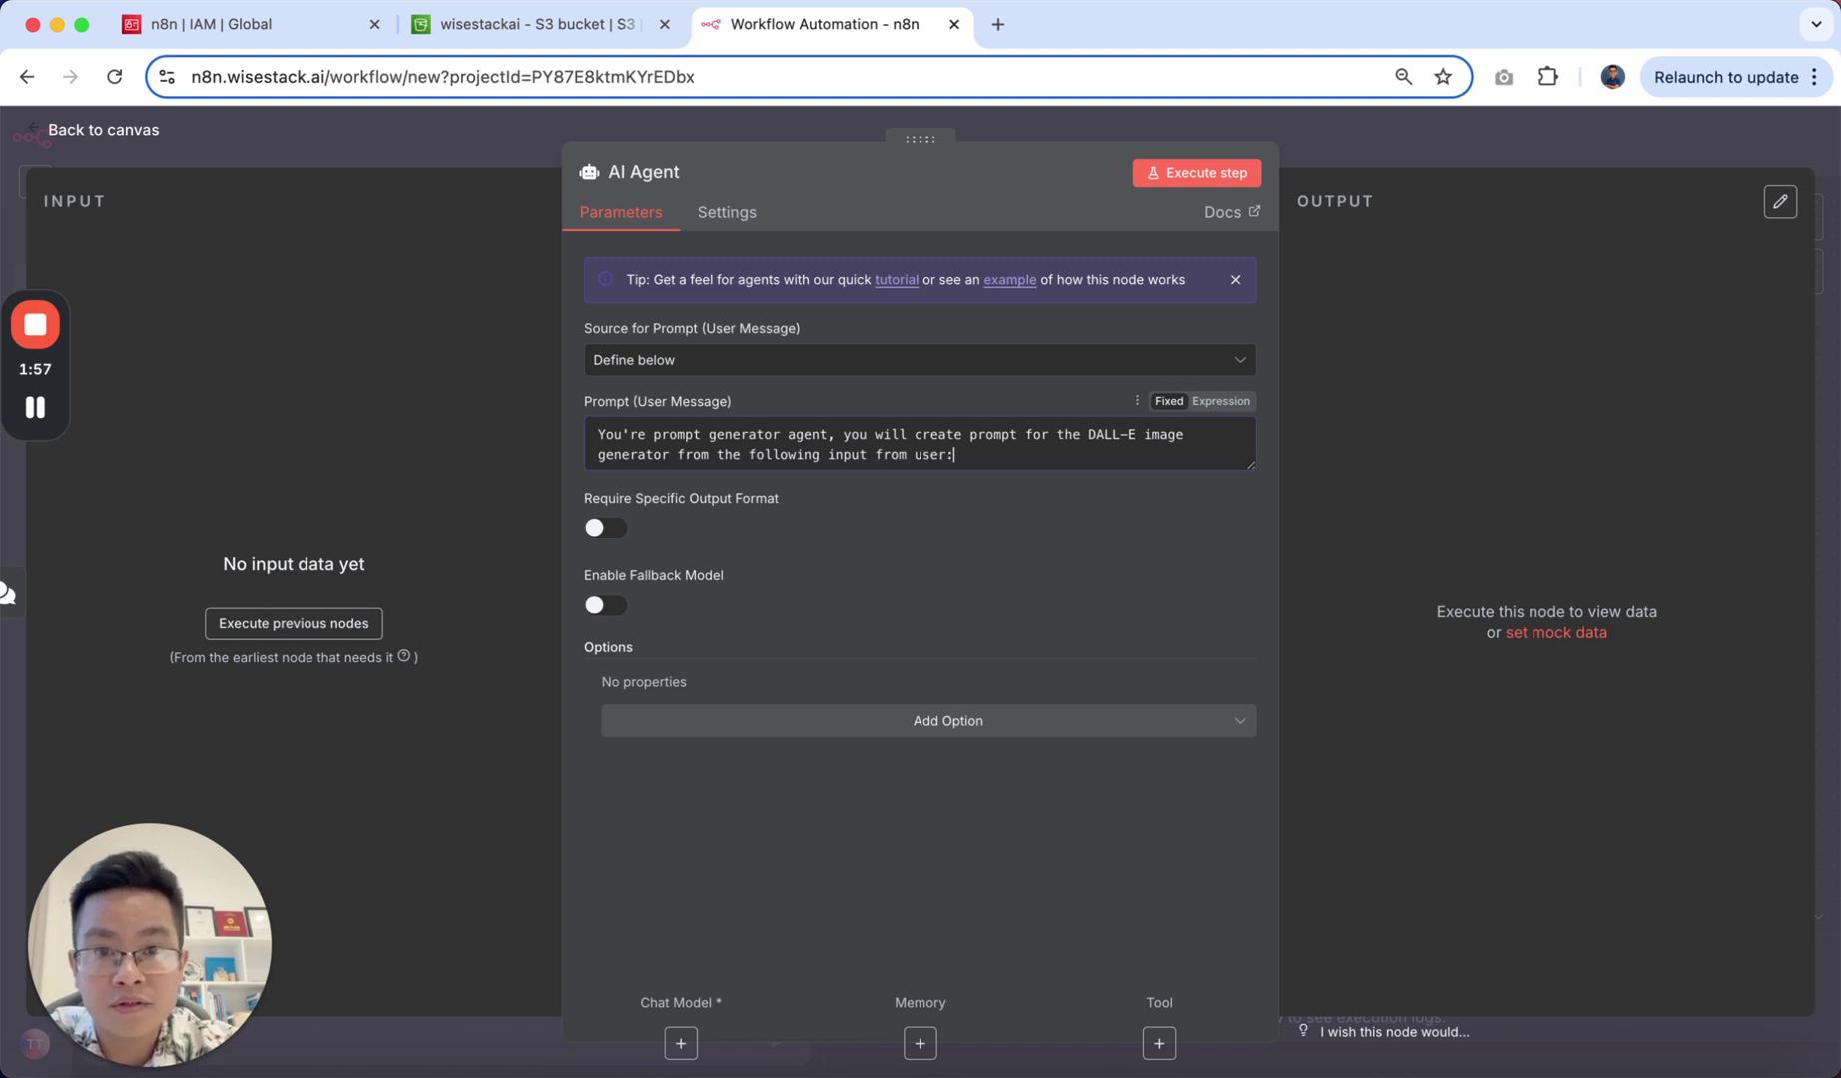
{"action": "key", "text": "Return"}
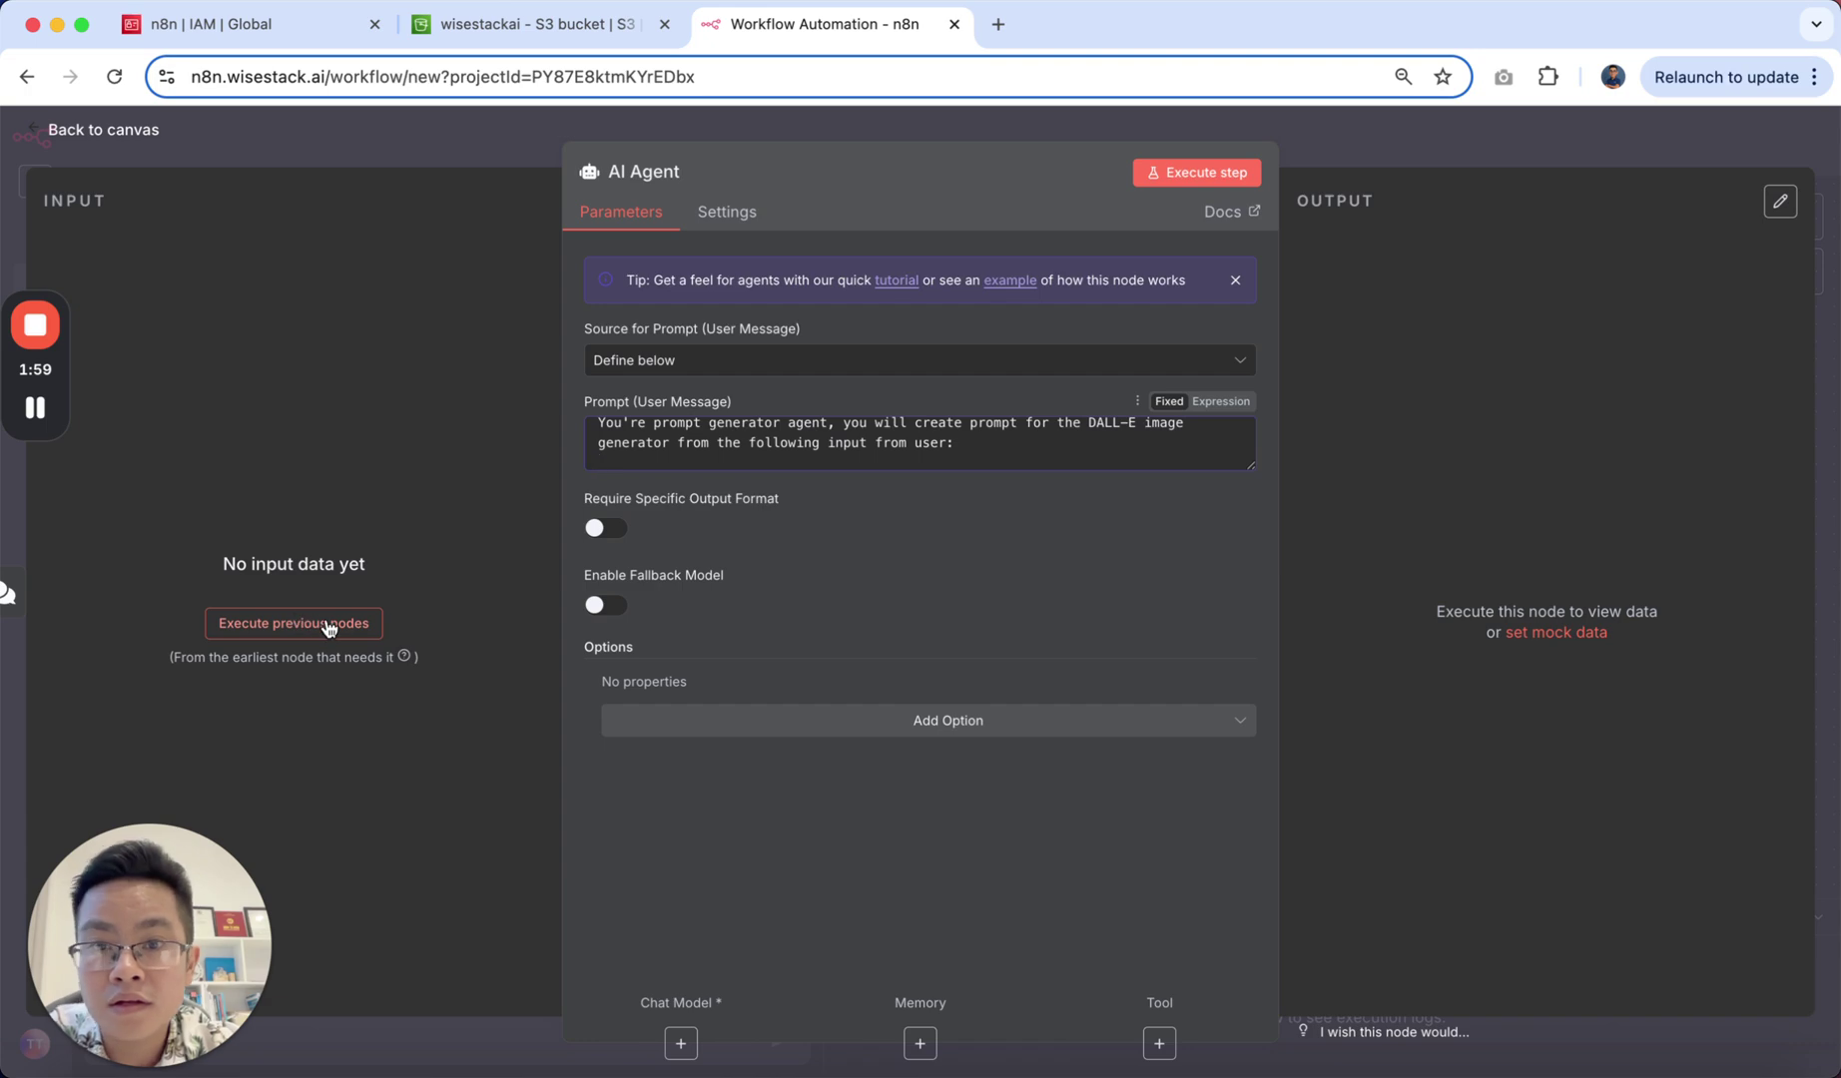
Step: Attach an OpenAI Chat Model (gpt-4.1-mini) as the AI Agent's chat model, then save
{"action": "left_click", "coordinate": [325, 623]}
{"action": "double_click", "coordinate": [871, 486]}
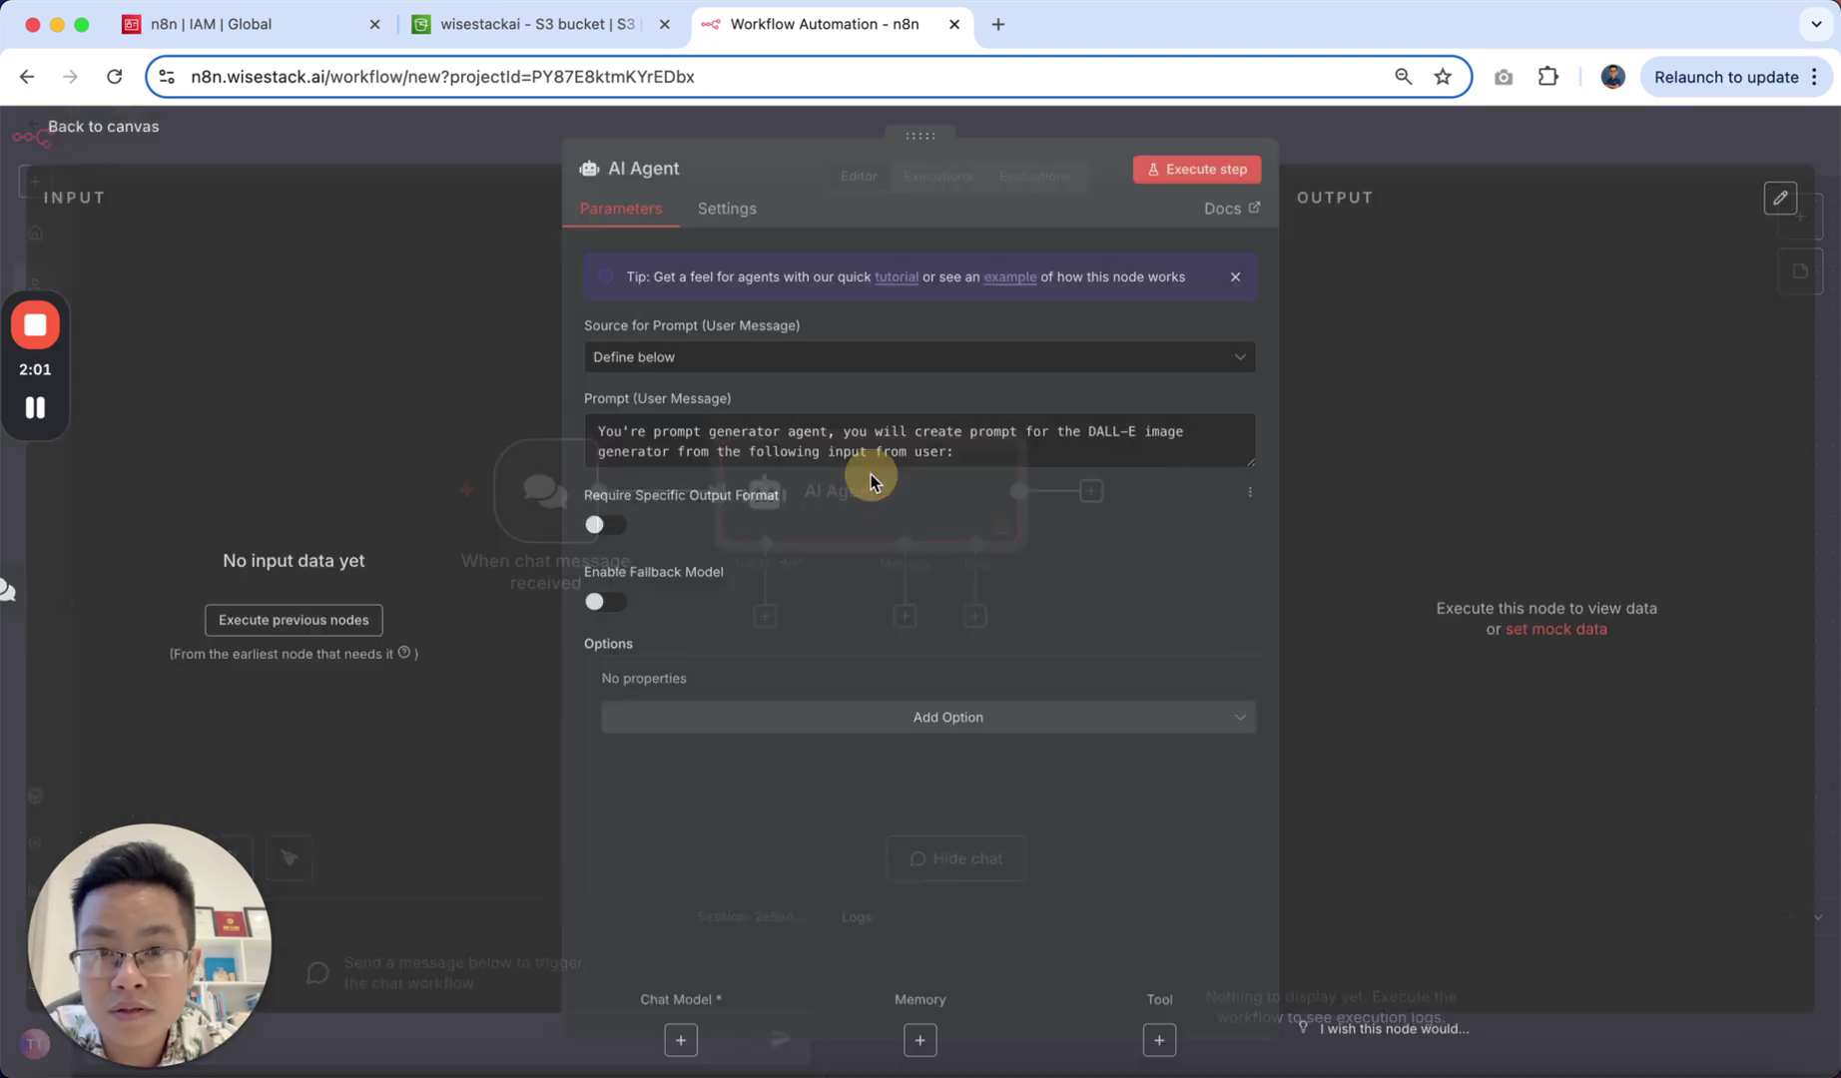
{"action": "left_click", "coordinate": [1078, 330]}
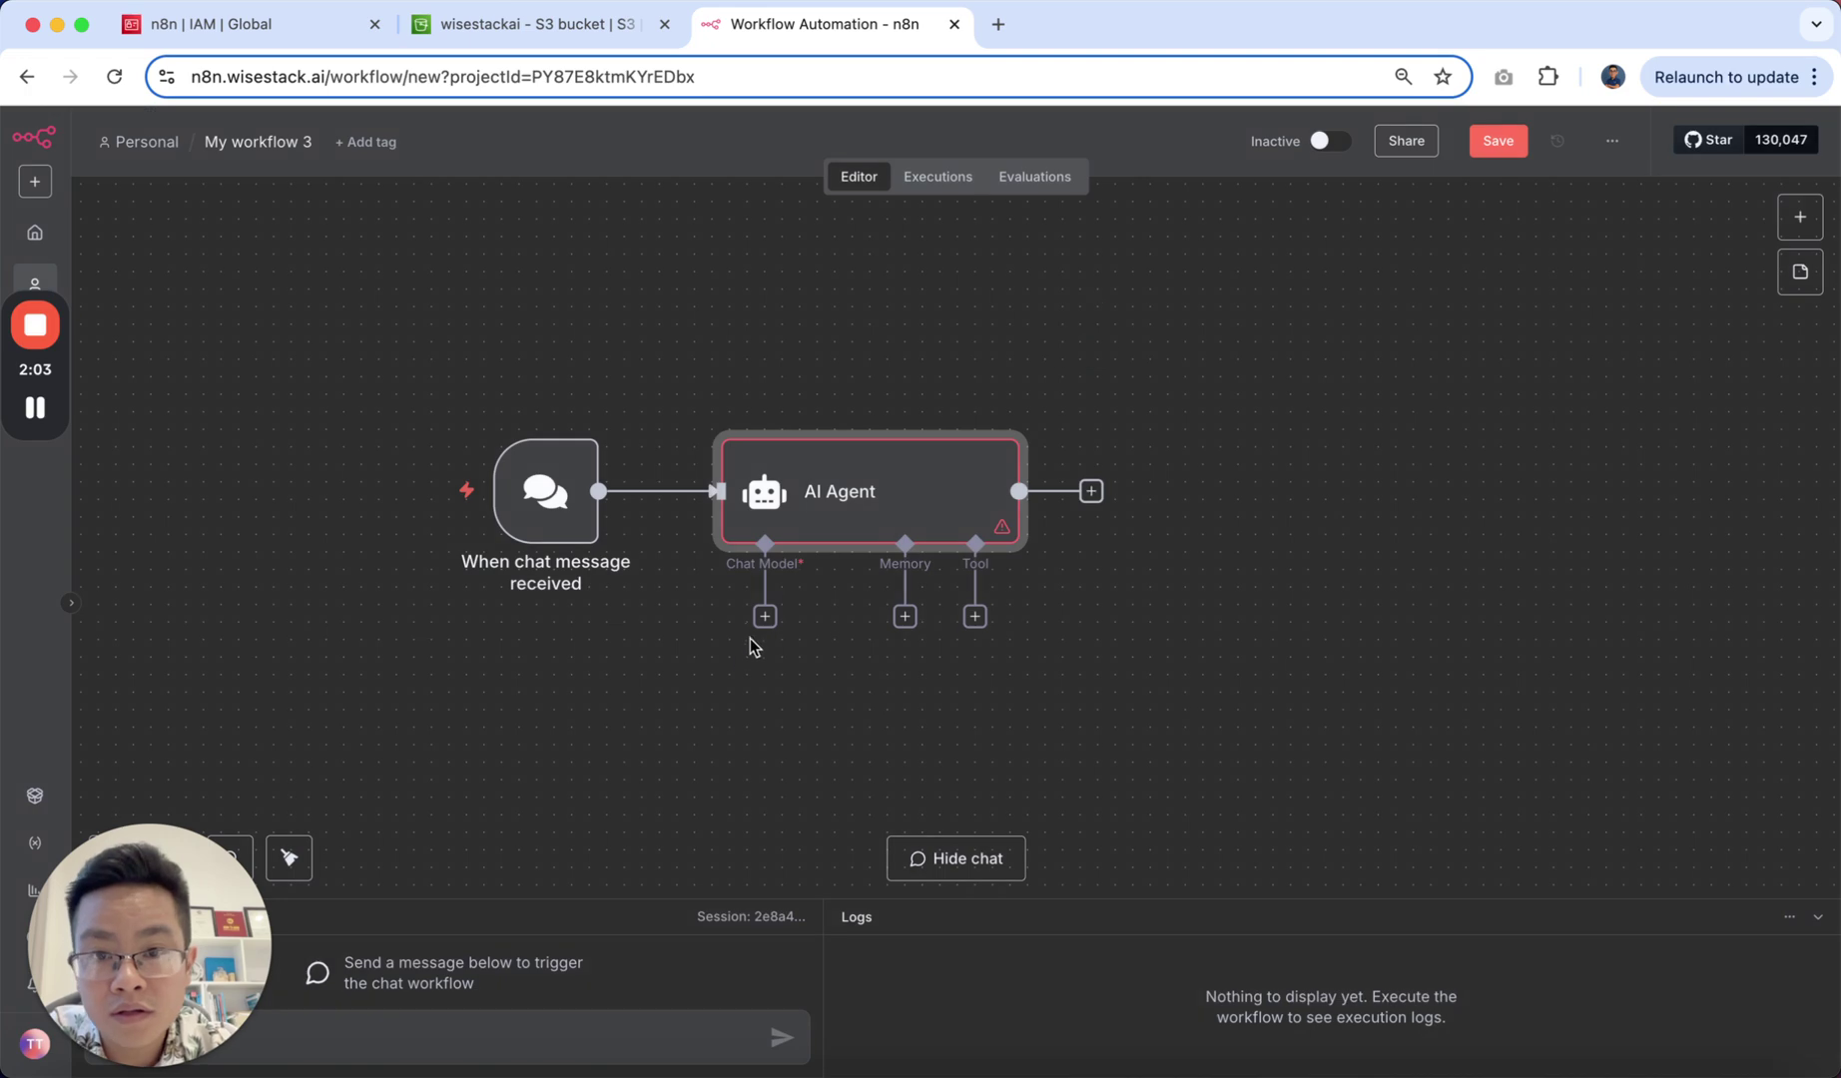
{"action": "left_click", "coordinate": [767, 617]}
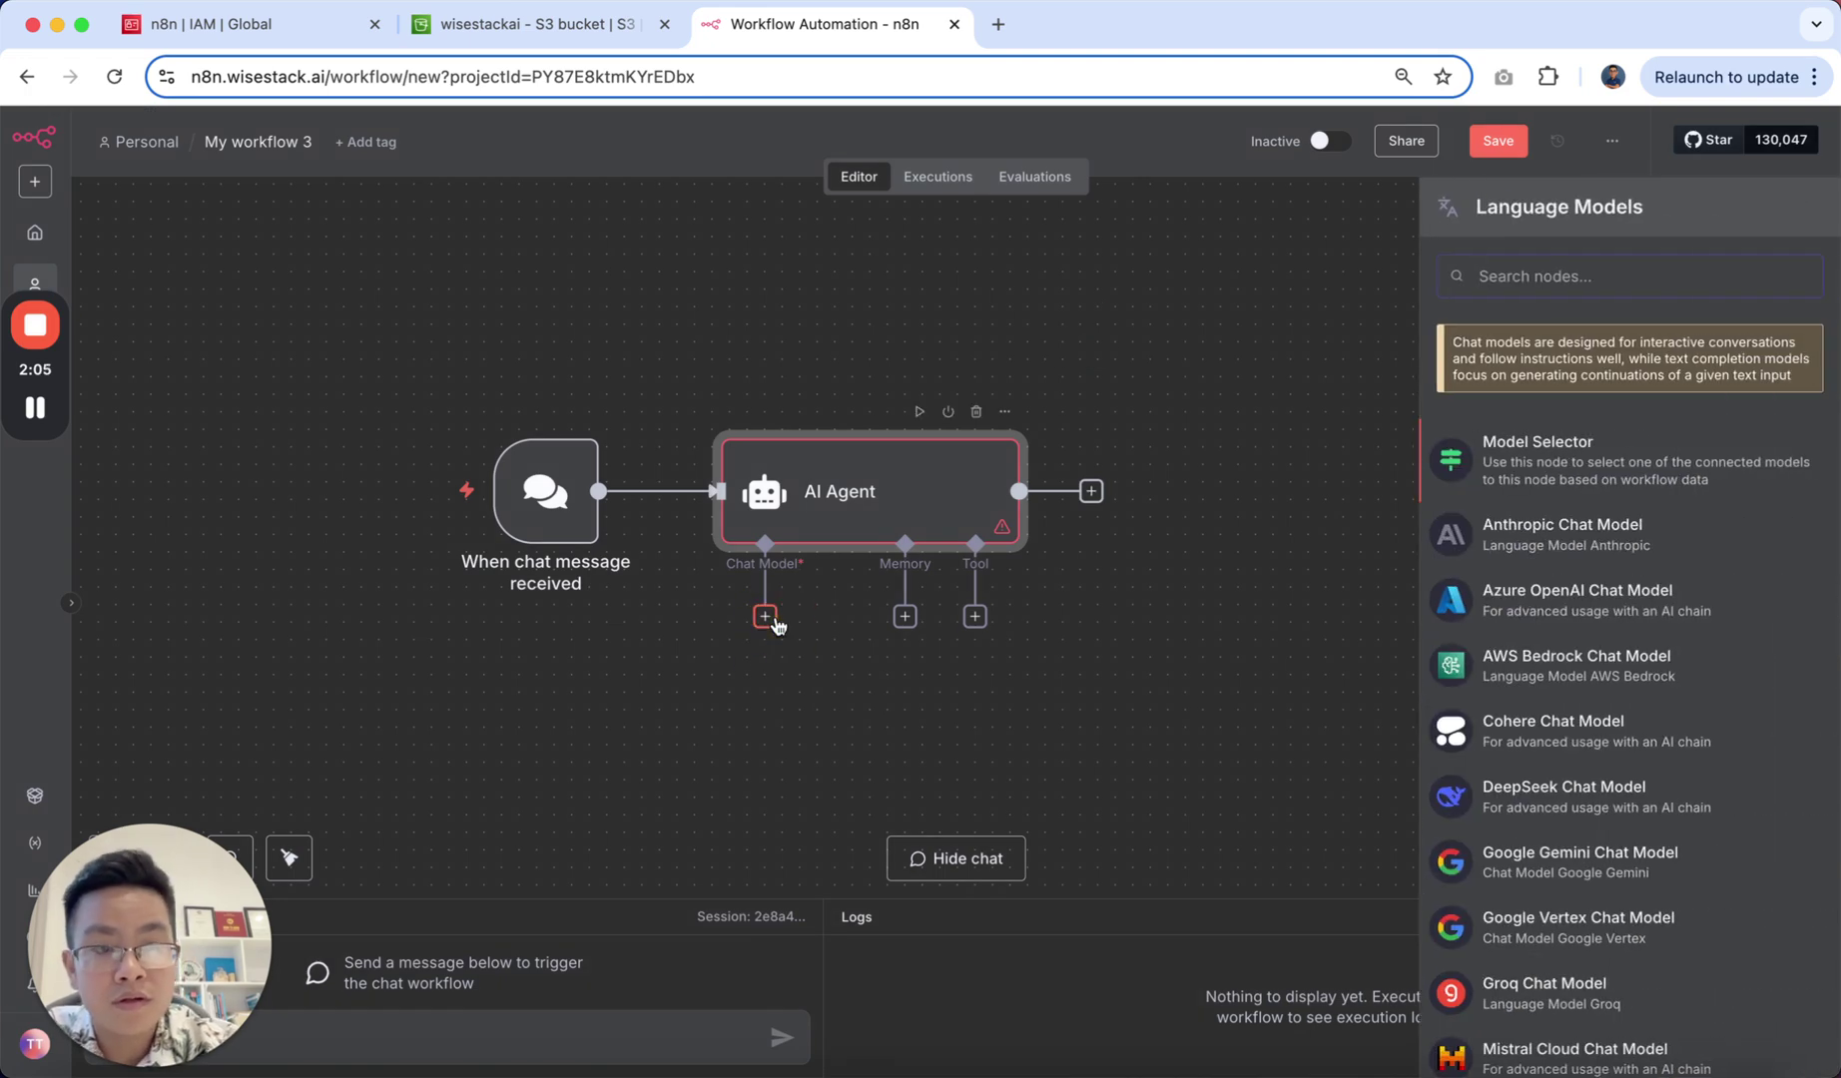
{"action": "type", "text": "mollama"}
{"action": "key", "text": "BackSpace"}
{"action": "key", "text": "BackSpace"}
{"action": "key", "text": "BackSpace"}
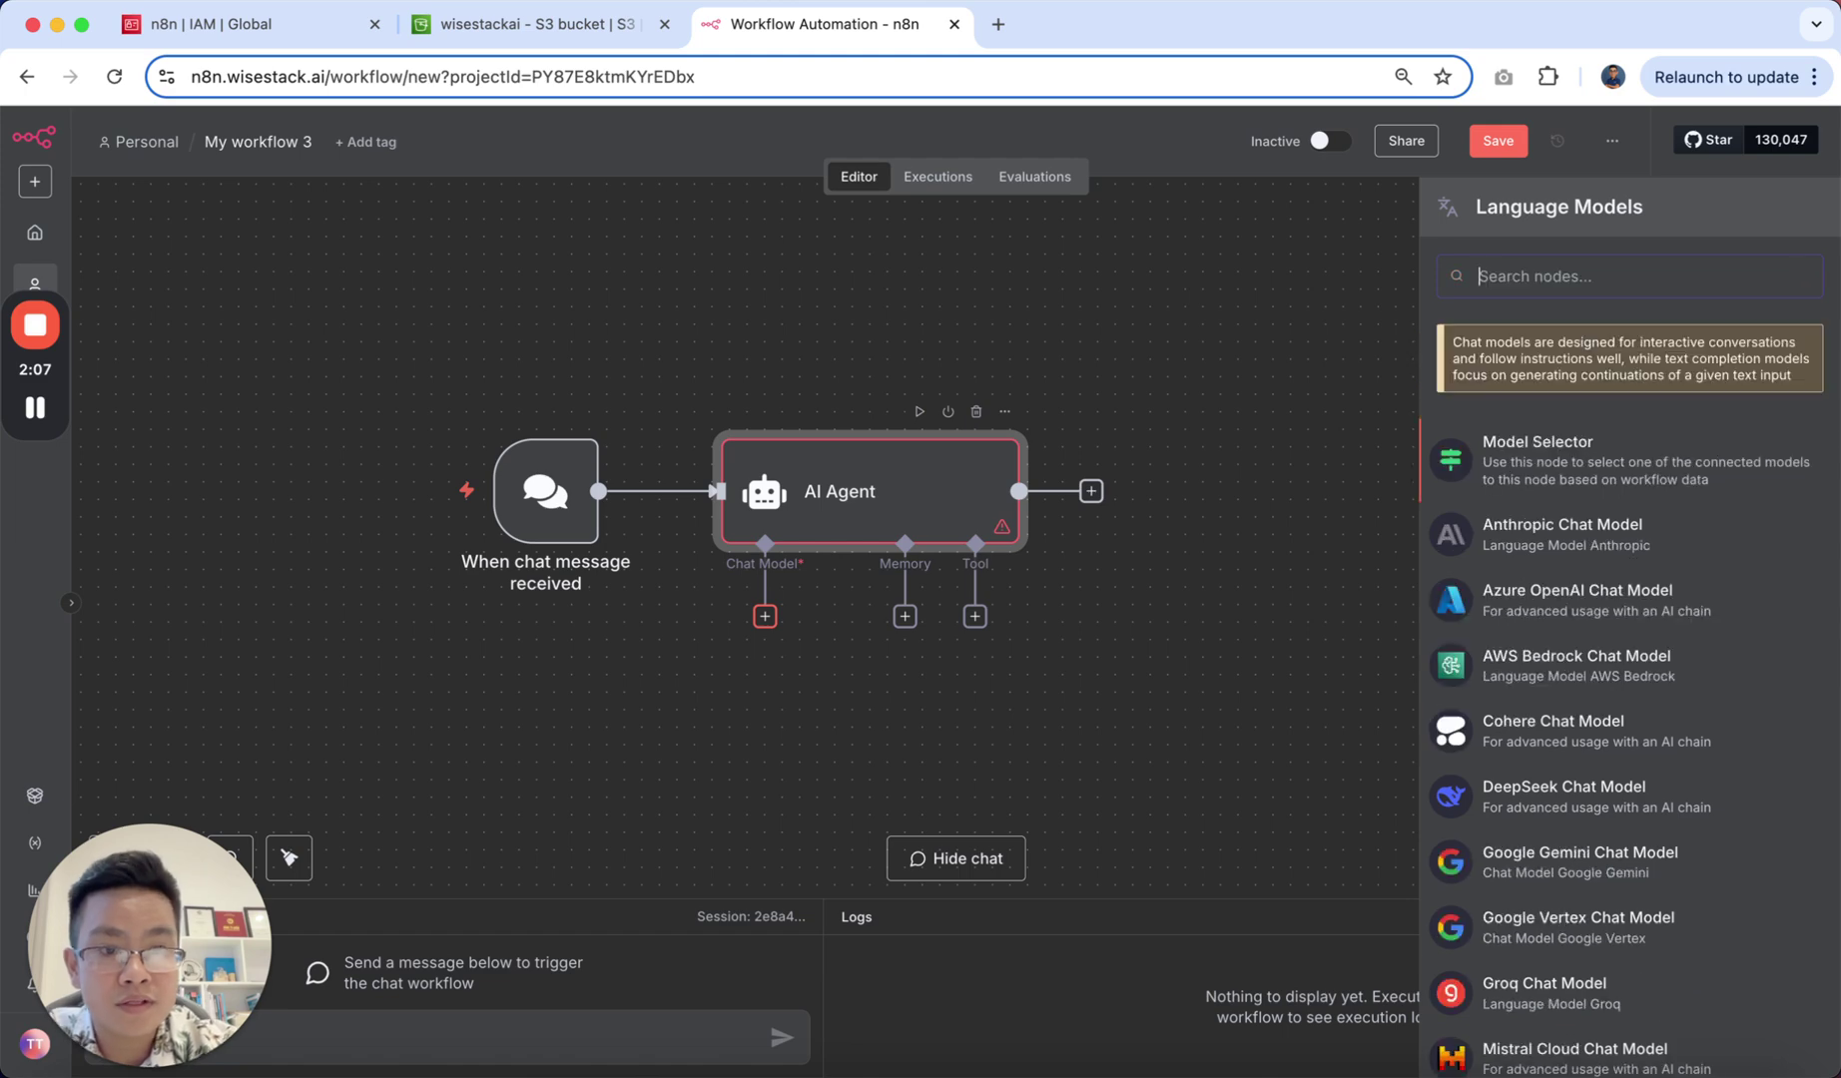
{"action": "type", "text": "open"}
{"action": "left_click", "coordinate": [1534, 366]}
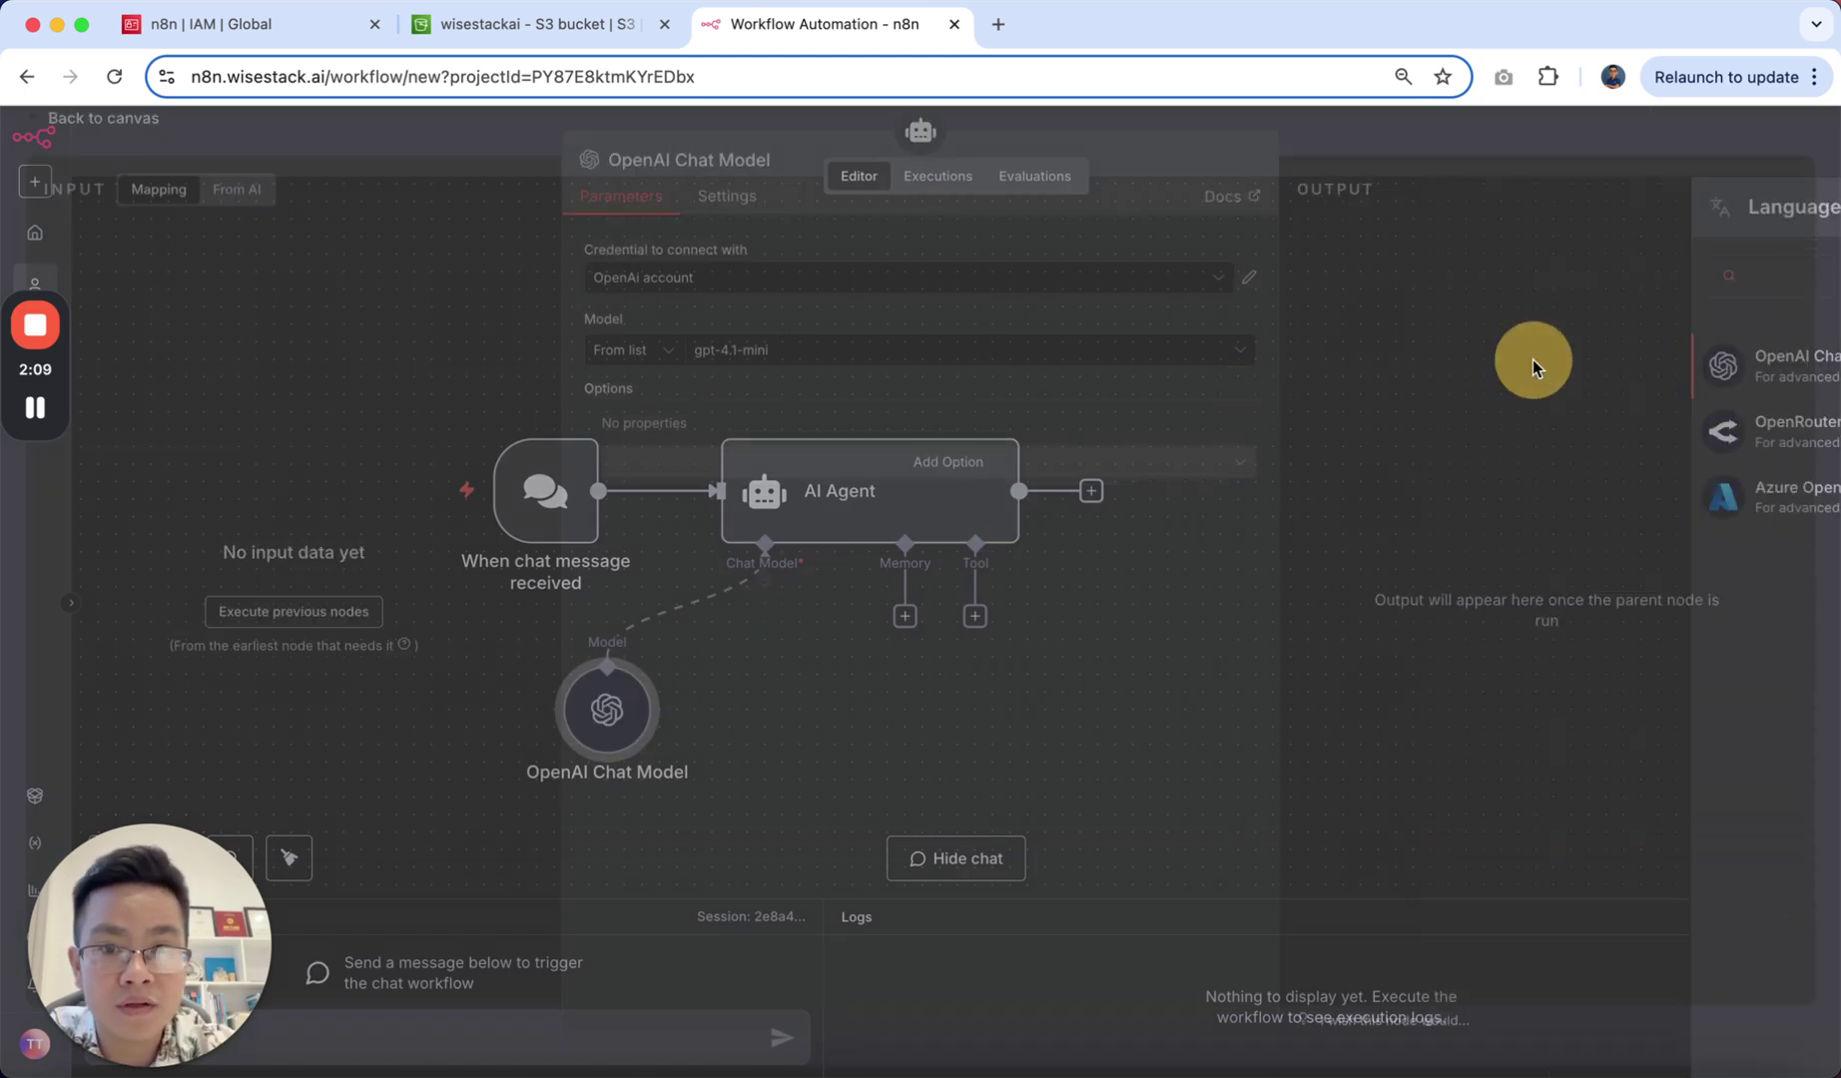
{"action": "left_click", "coordinate": [1372, 145]}
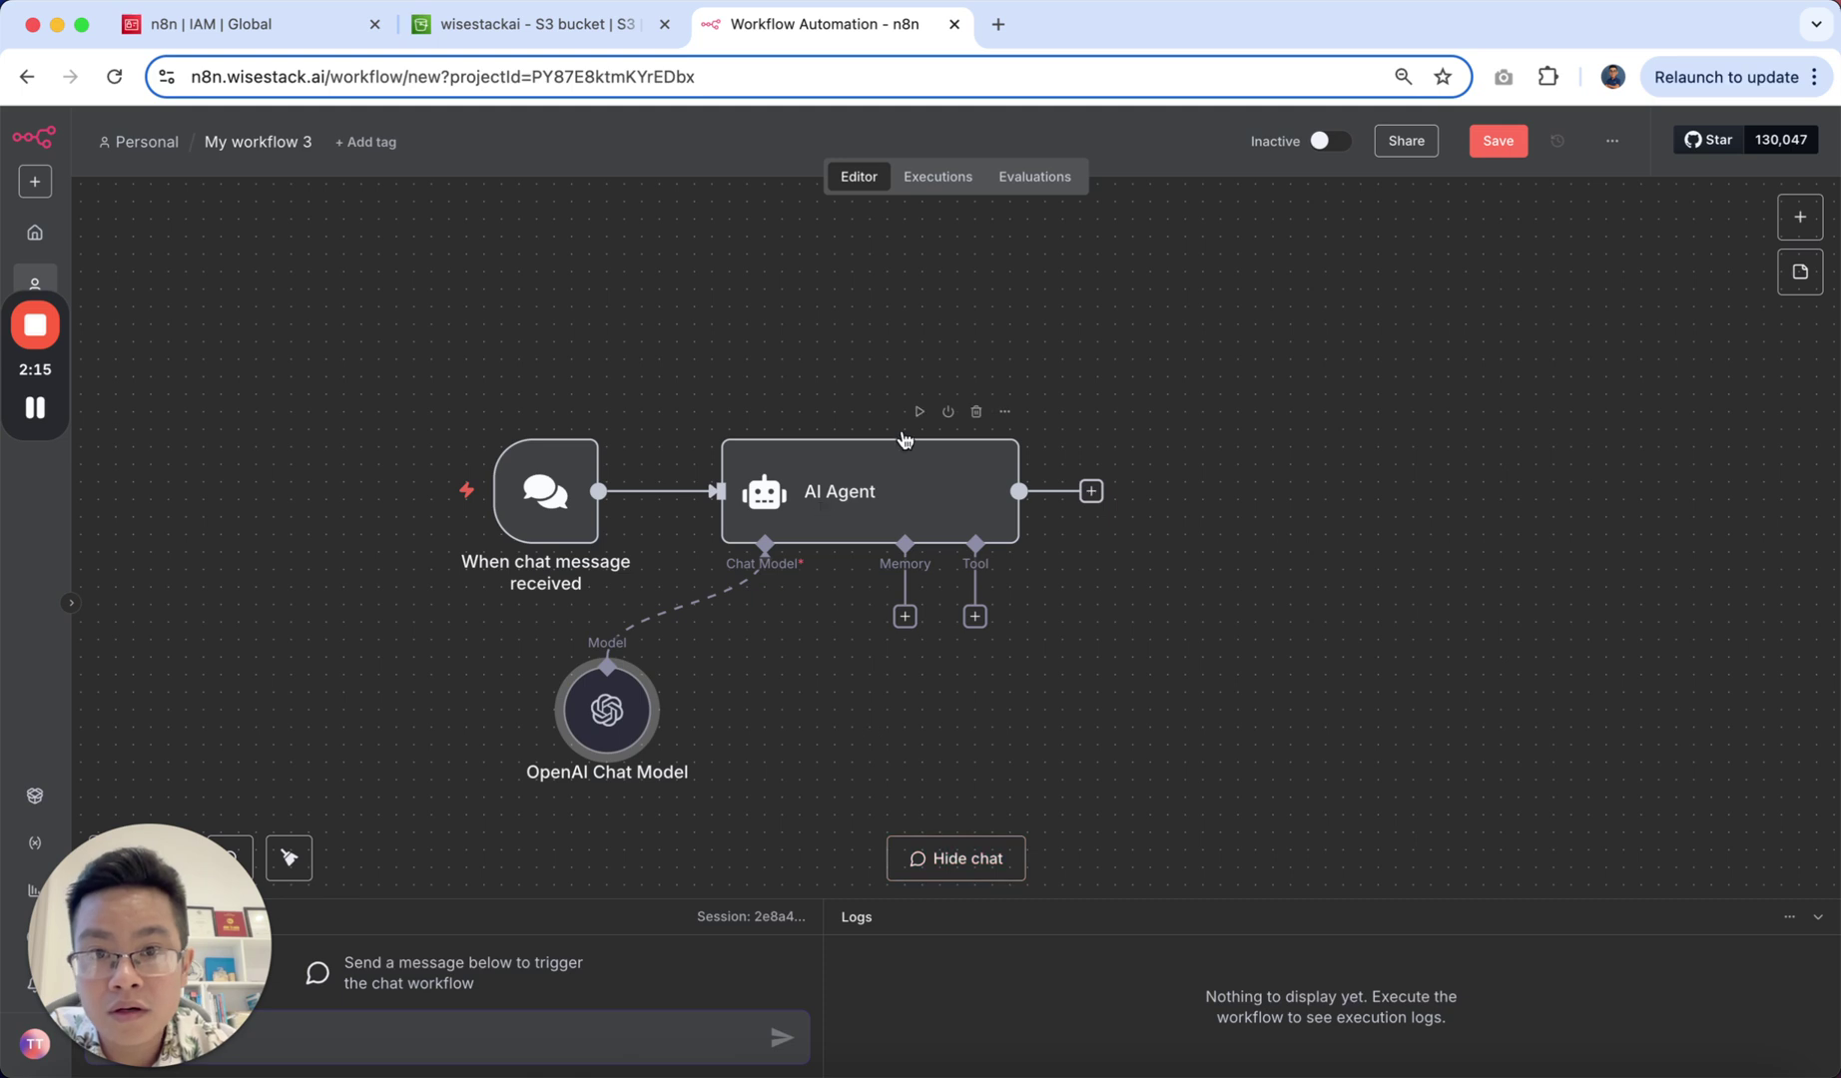
{"action": "mouse_move", "coordinate": [545, 491]}
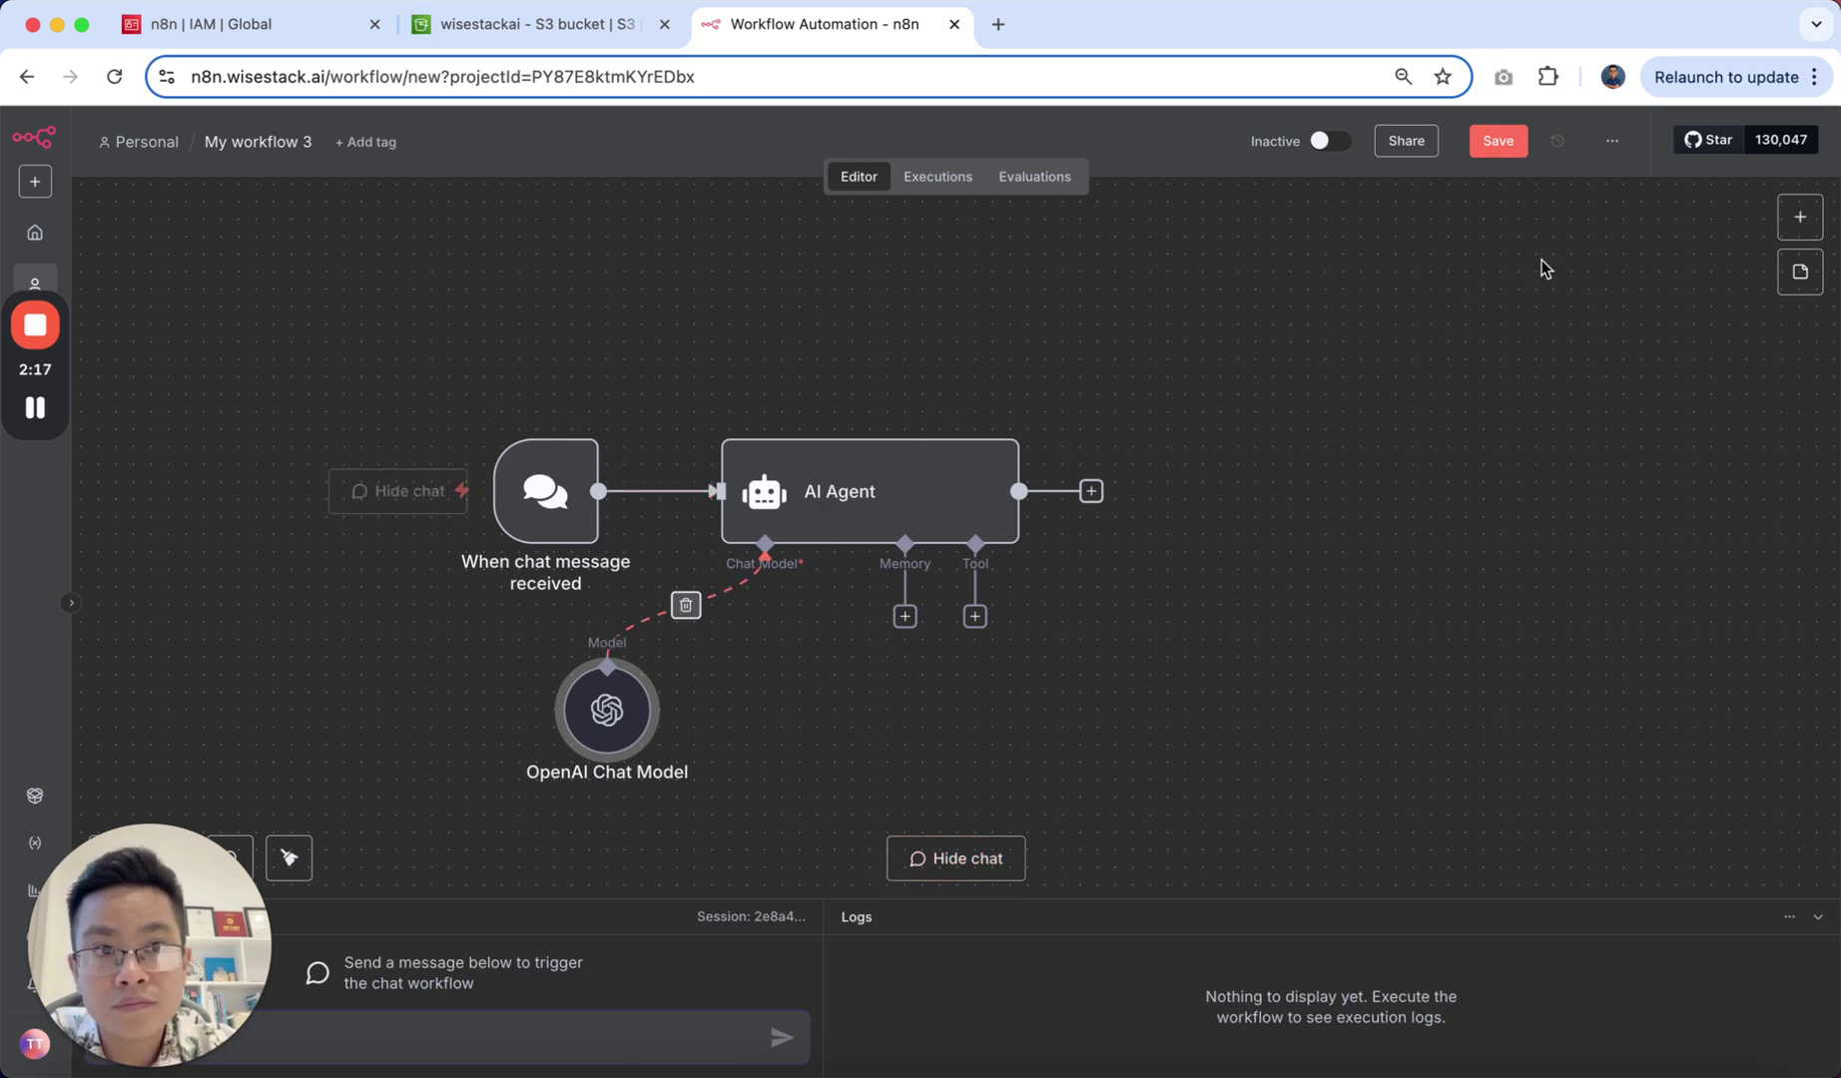
{"action": "left_click", "coordinate": [497, 431]}
{"action": "key", "text": "ctrl+s"}
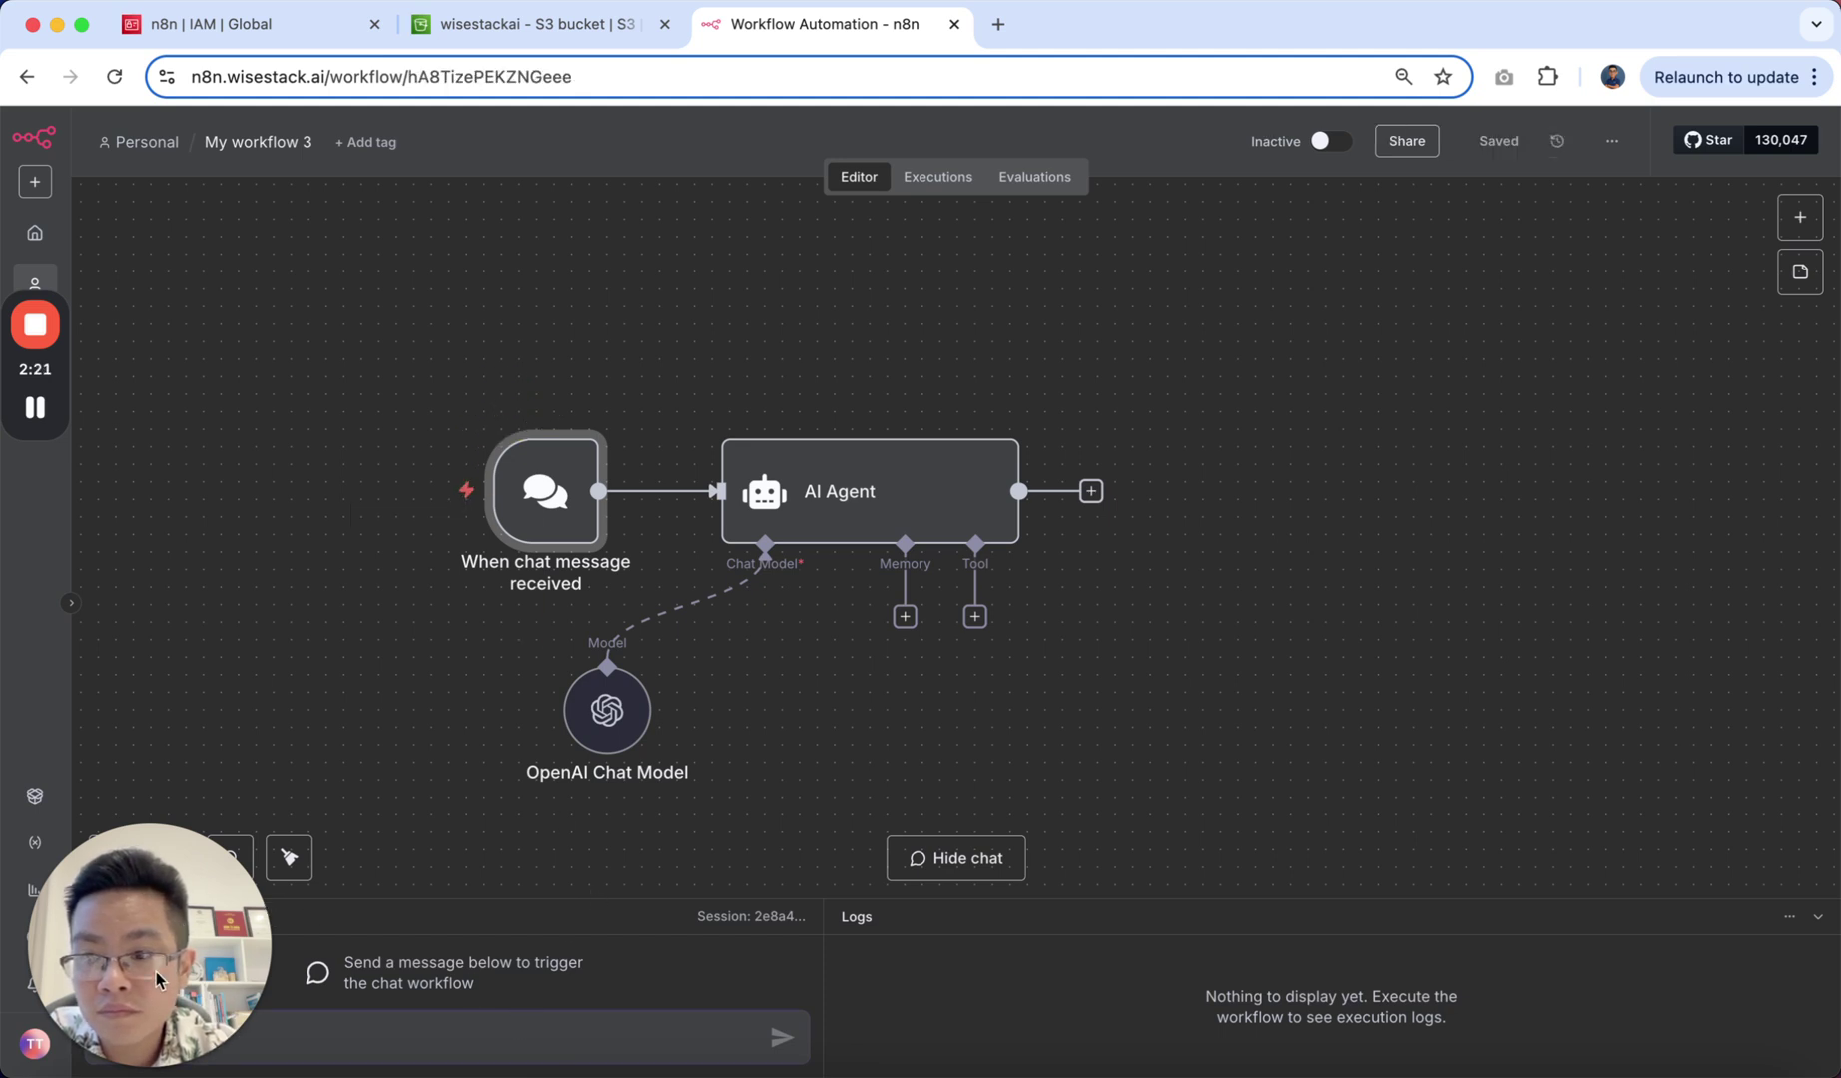
Step: Send the test chat 'I want a book cover for the book named How to teach n8n for non-tech people'
{"action": "left_click_drag", "start_coordinate": [156, 981], "coordinate": [156, 733]}
{"action": "left_click", "coordinate": [214, 1042]}
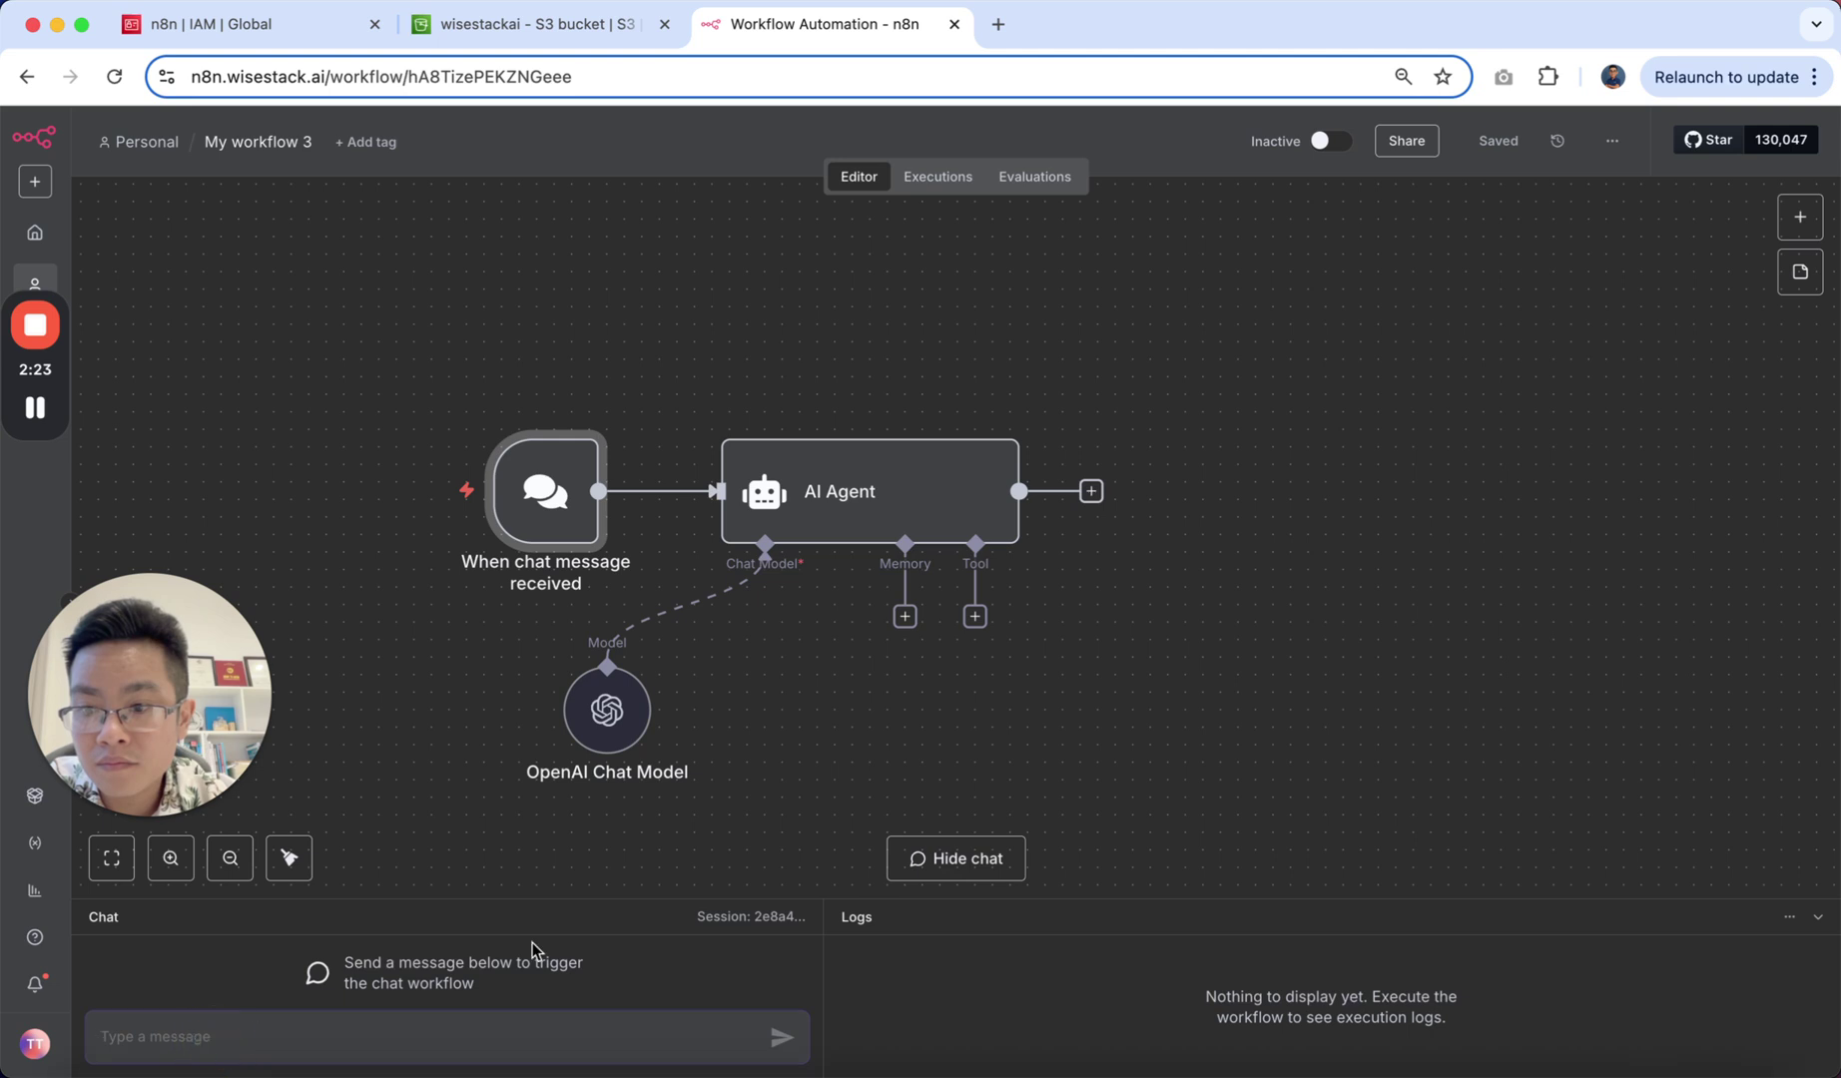
{"action": "type", "text": "cCreate"}
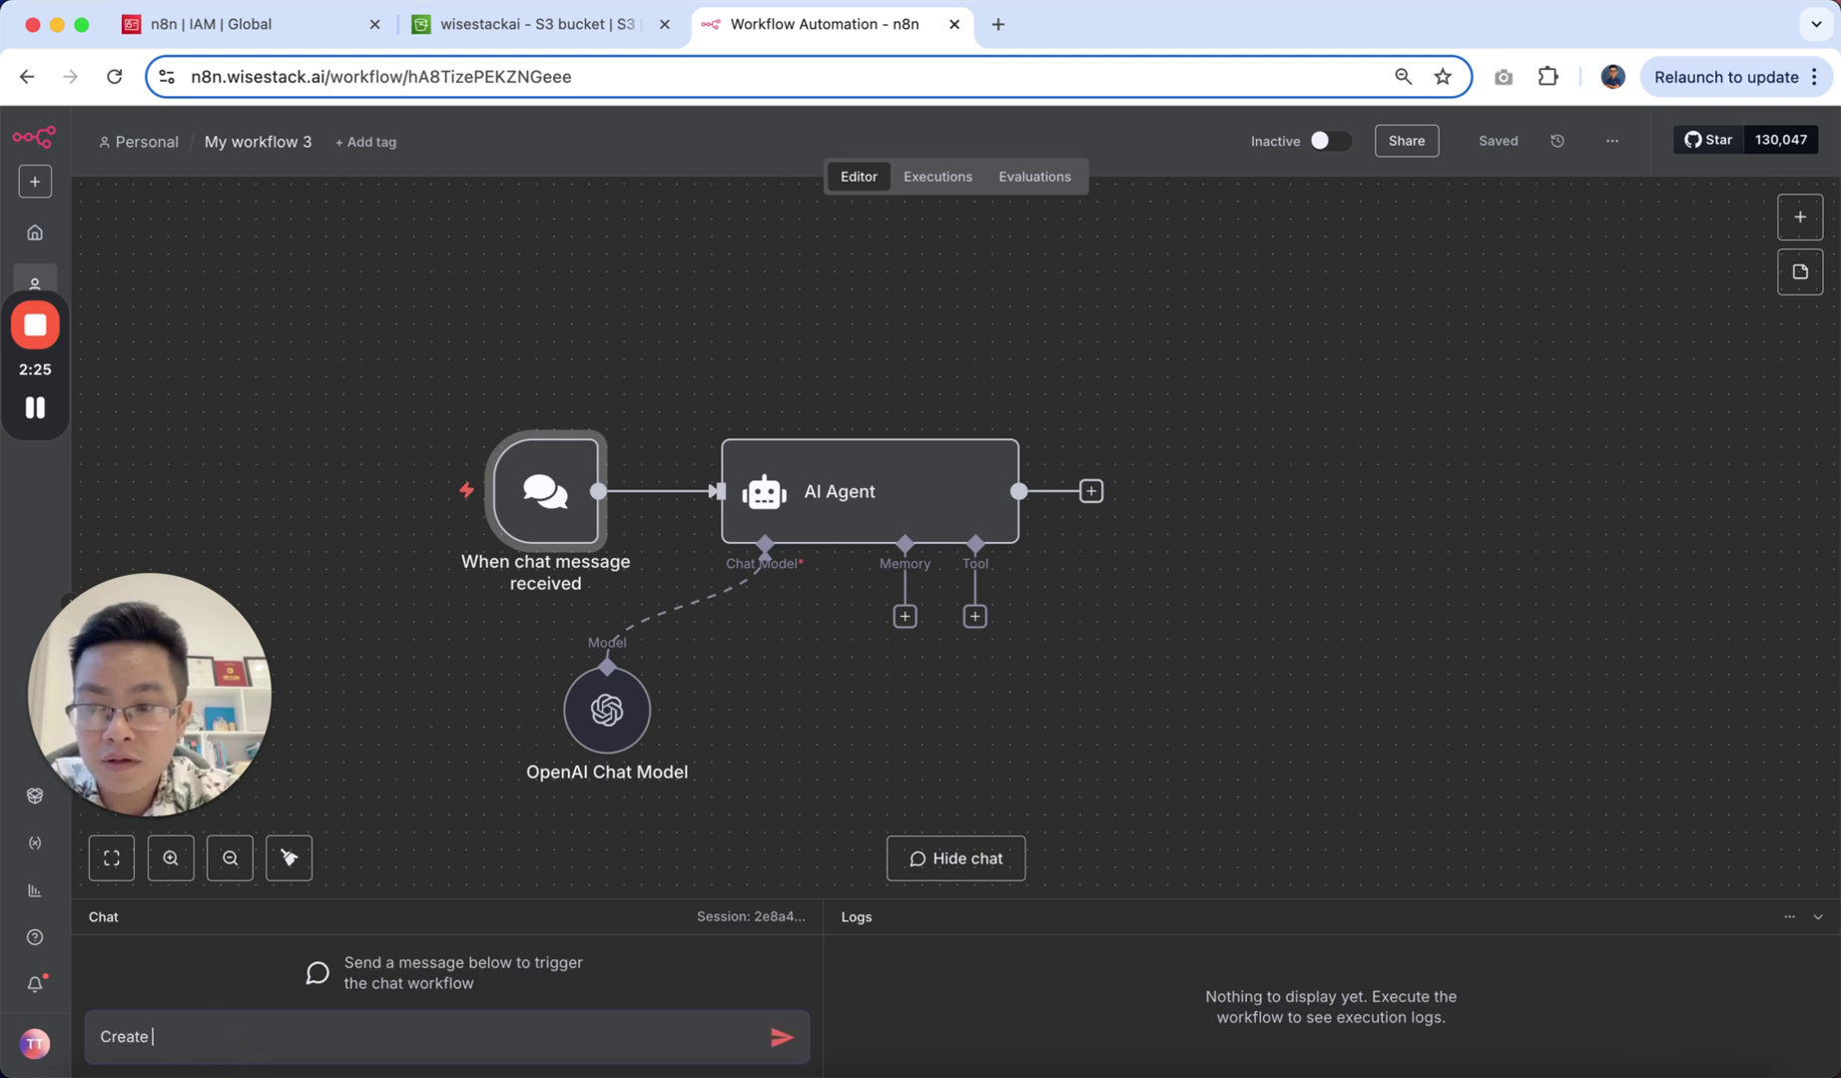
{"action": "key", "text": "super+a"}
{"action": "key", "text": "BackSpace"}
{"action": "type", "text": "I want"}
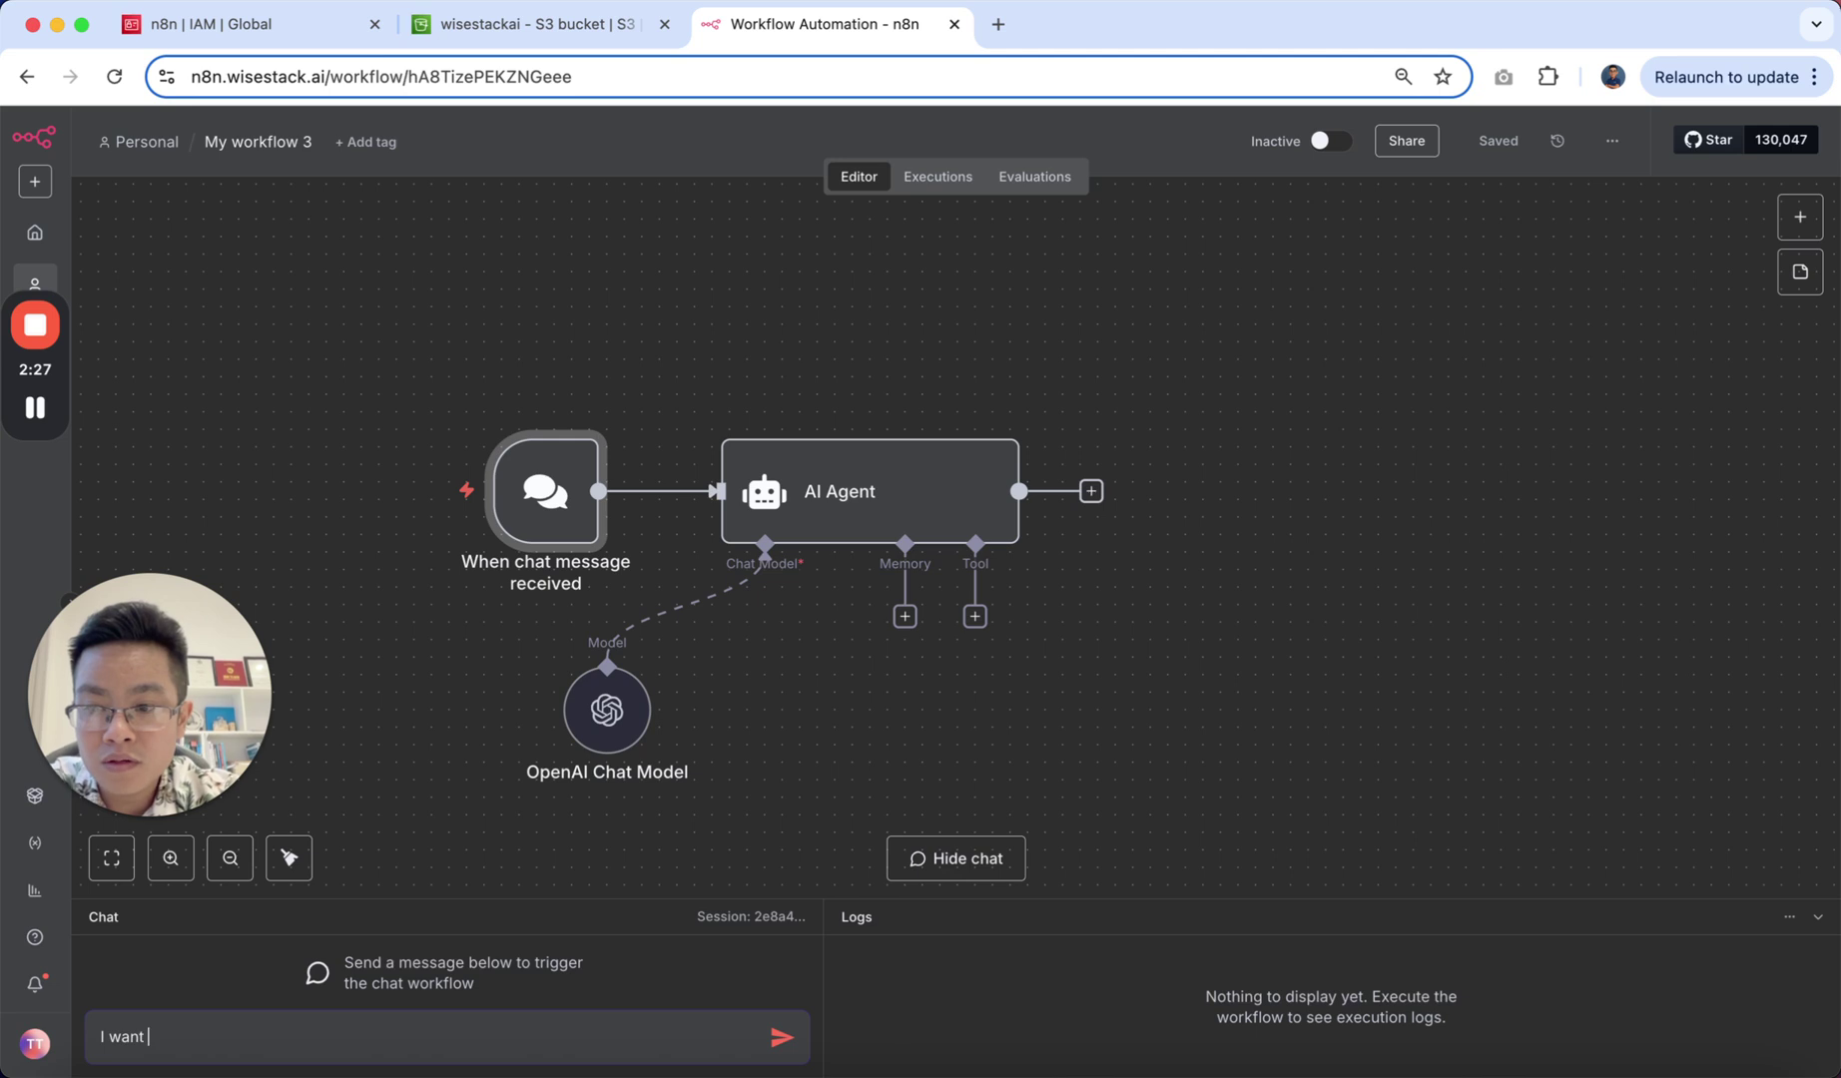
{"action": "type", "text": "a book cove"}
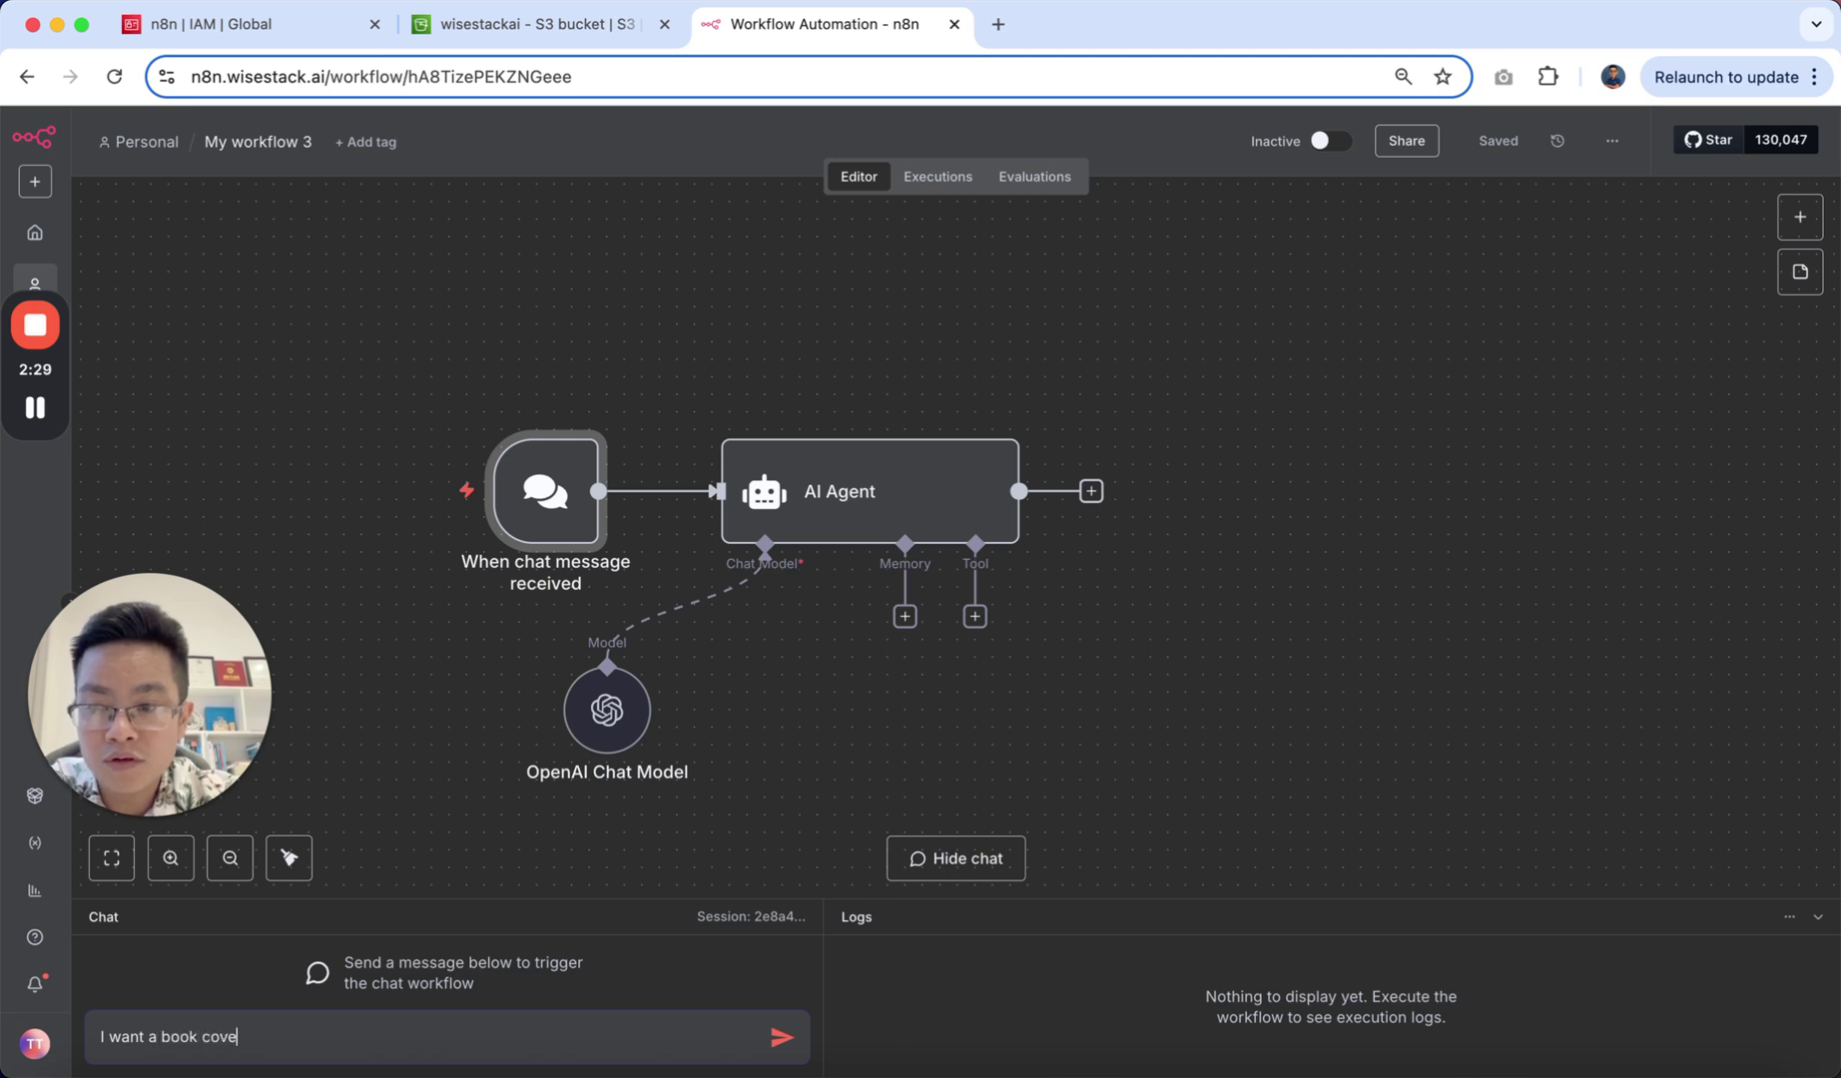
{"action": "type", "text": "r for th"}
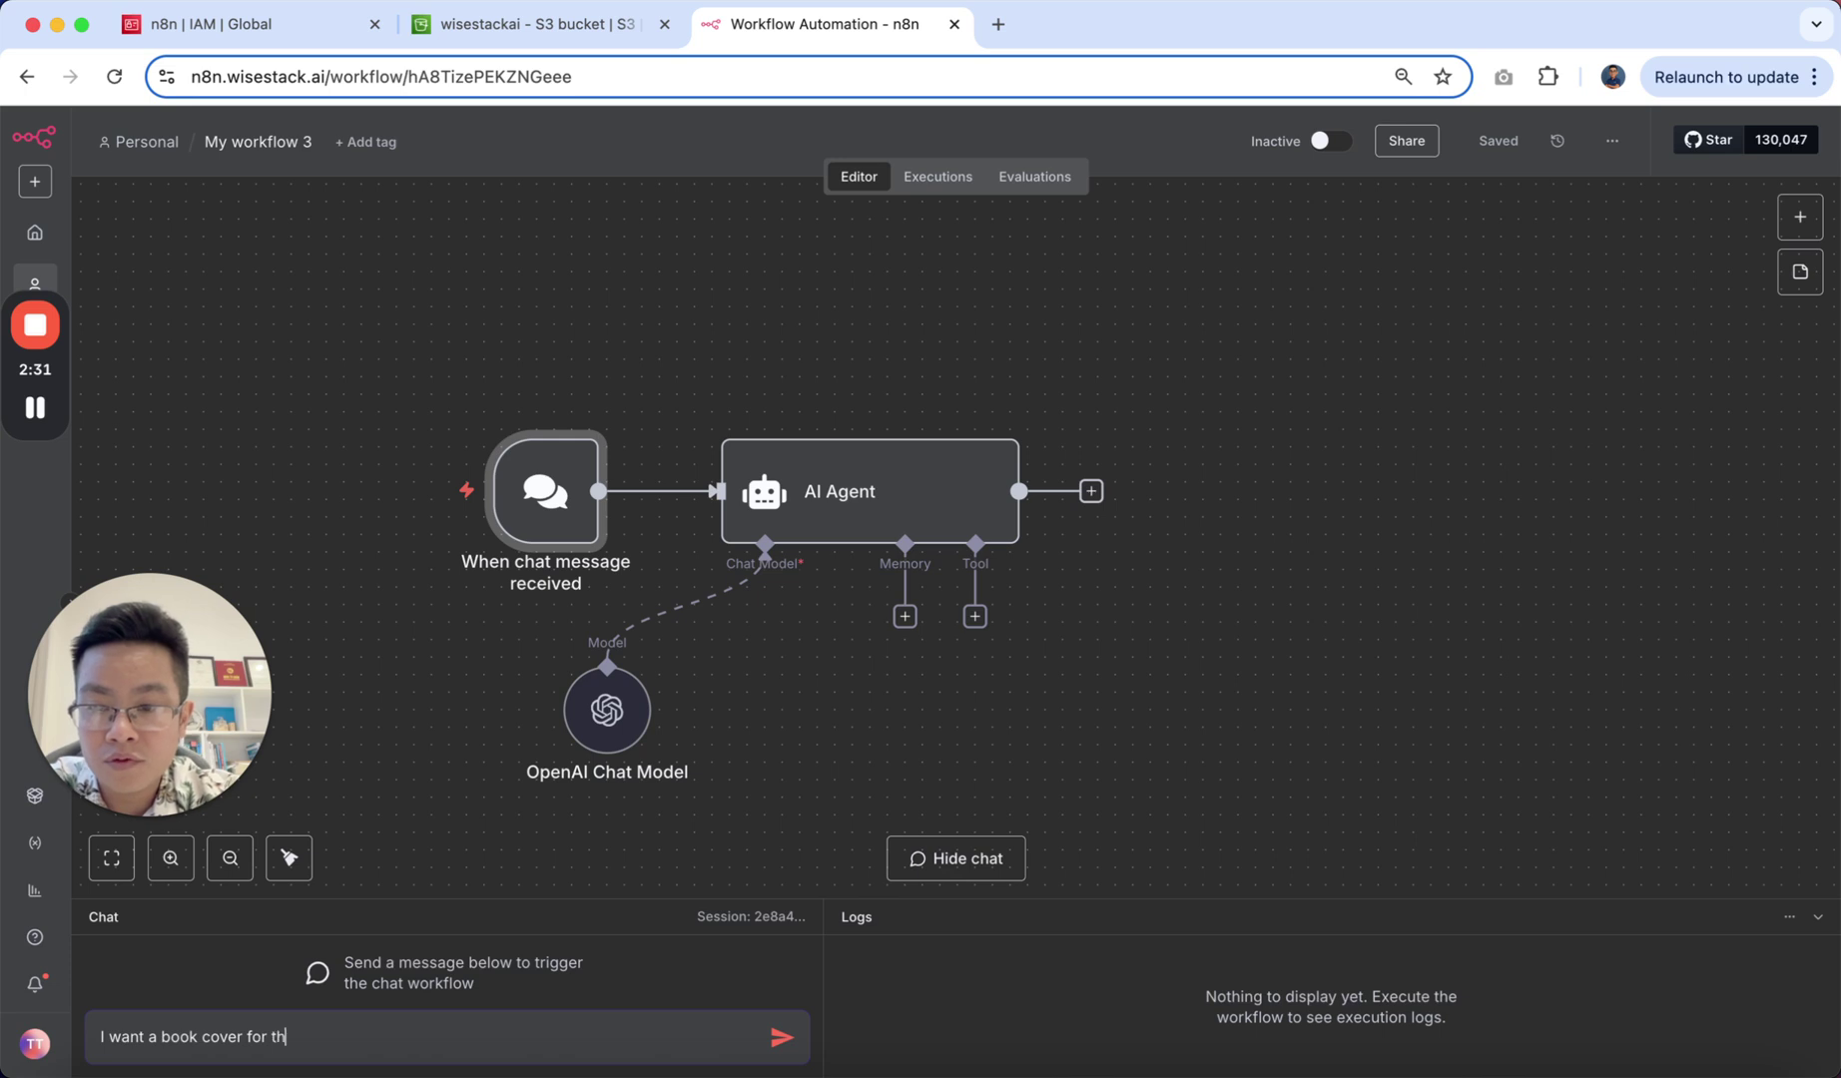
{"action": "type", "text": "e book "}
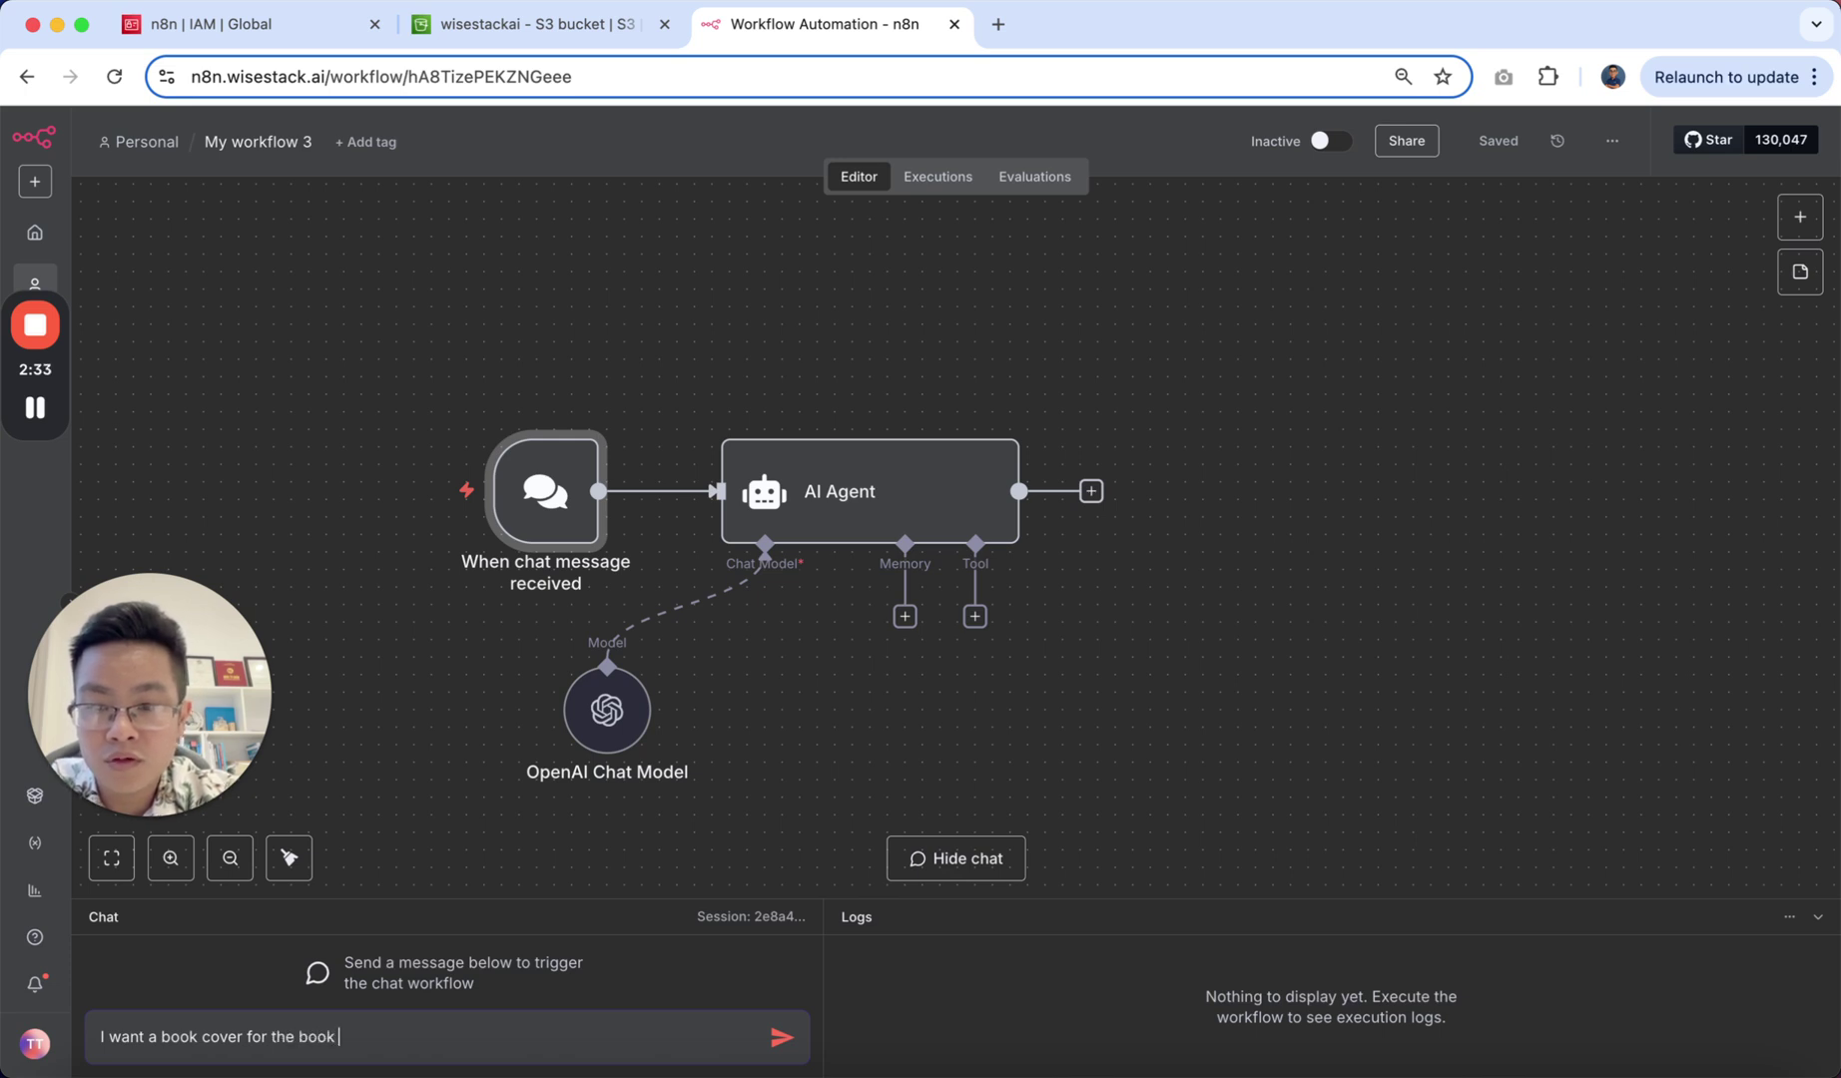
{"action": "type", "text": "named "}
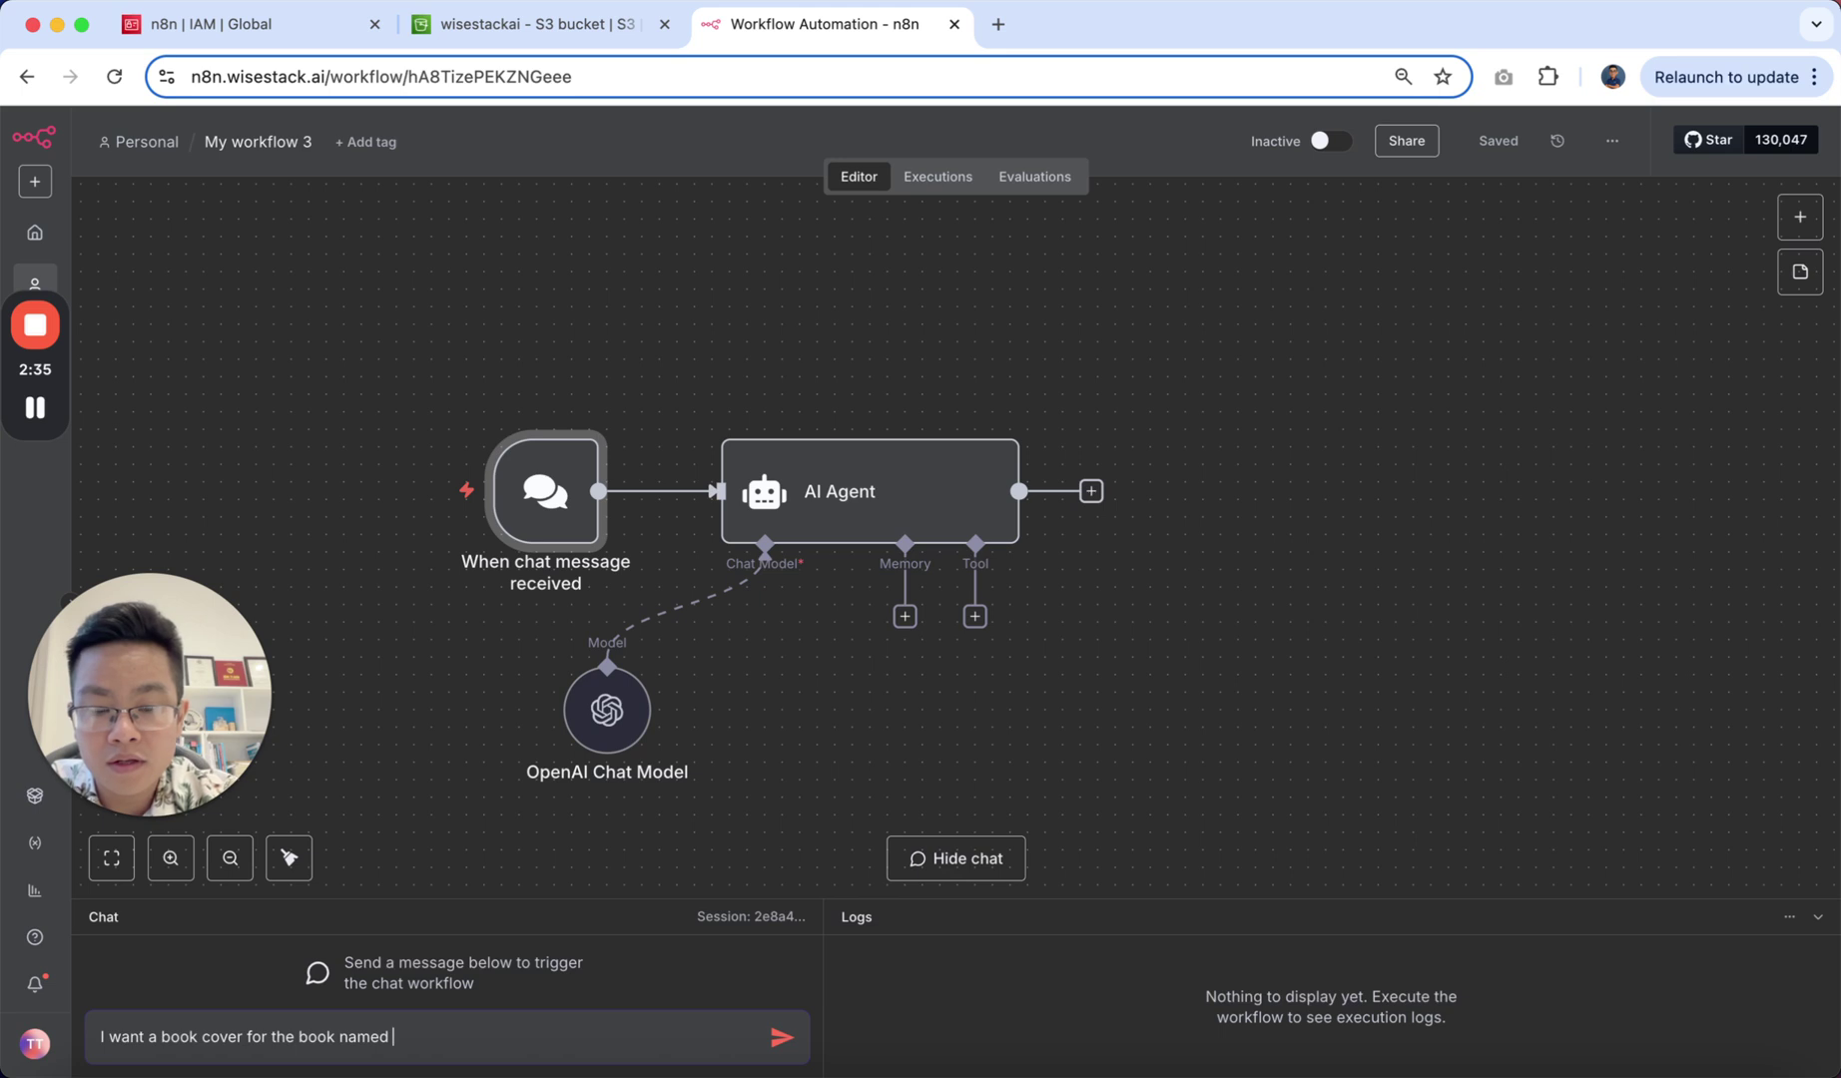
{"action": "type", "text": "How to"}
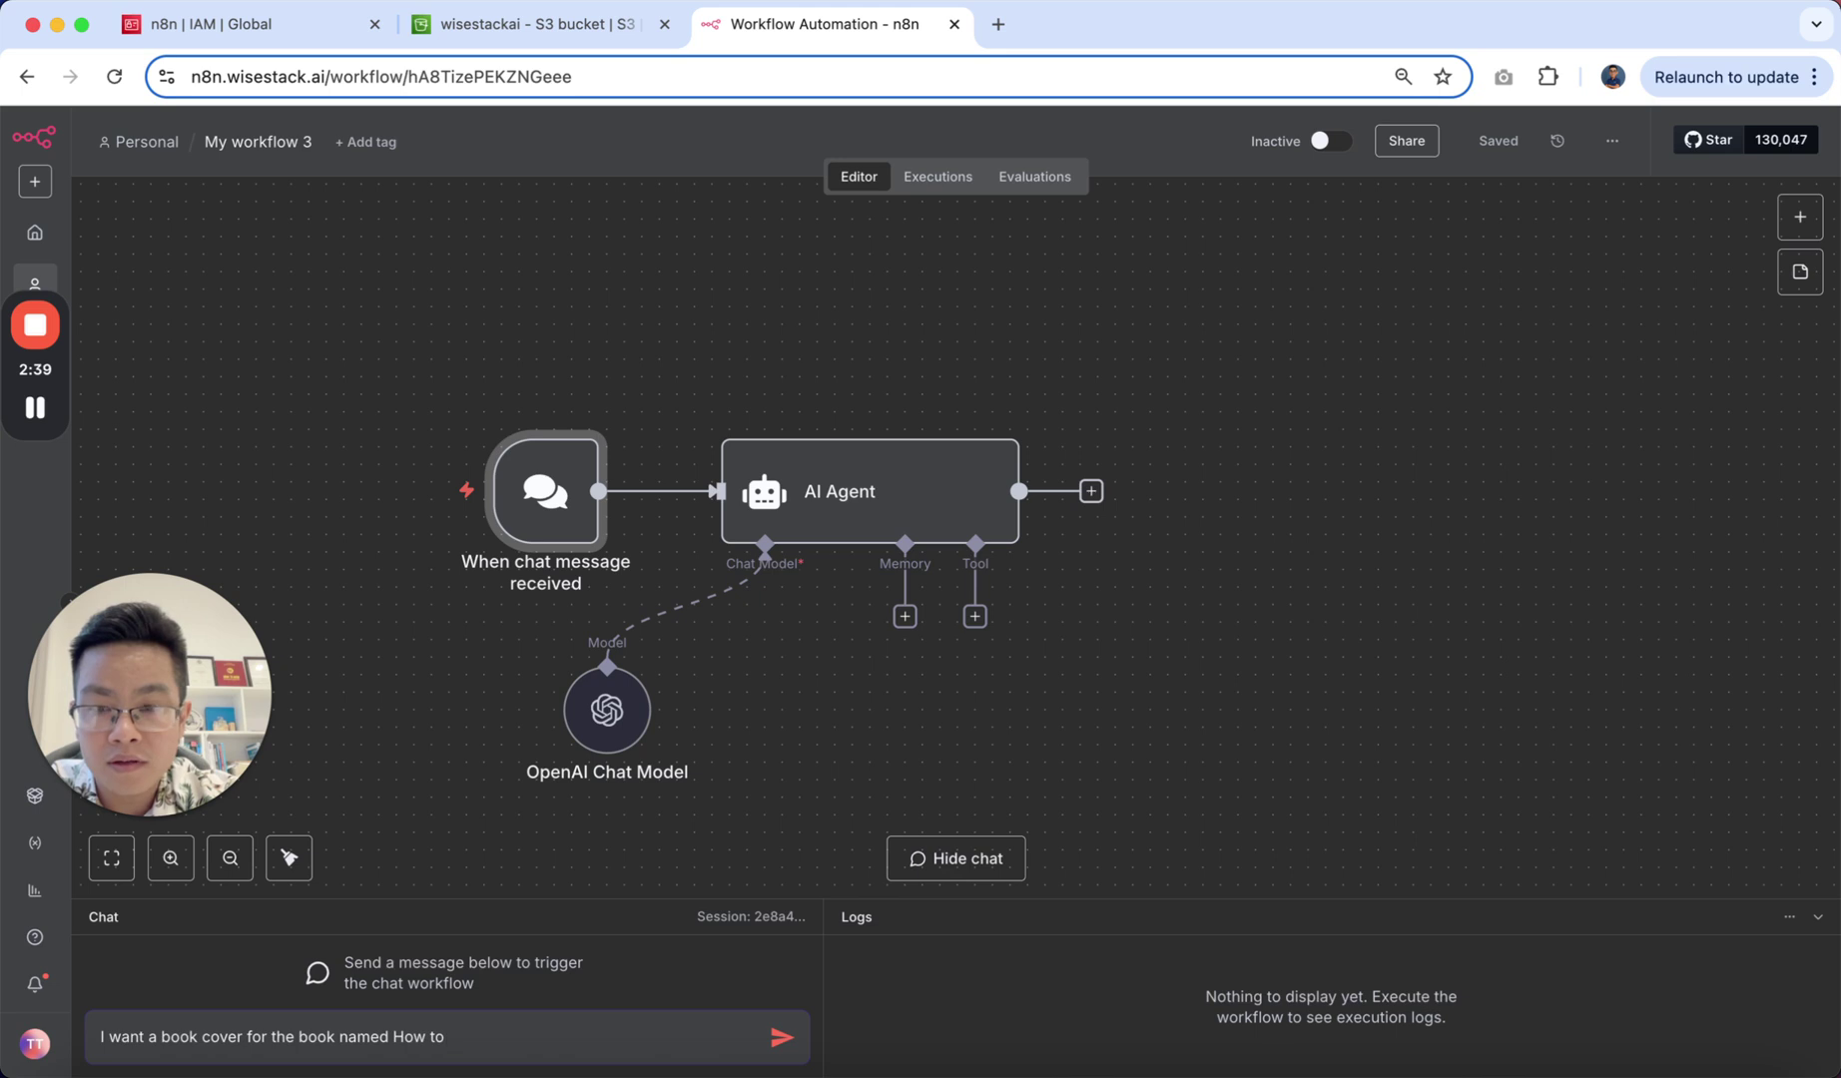
{"action": "type", "text": " teach"}
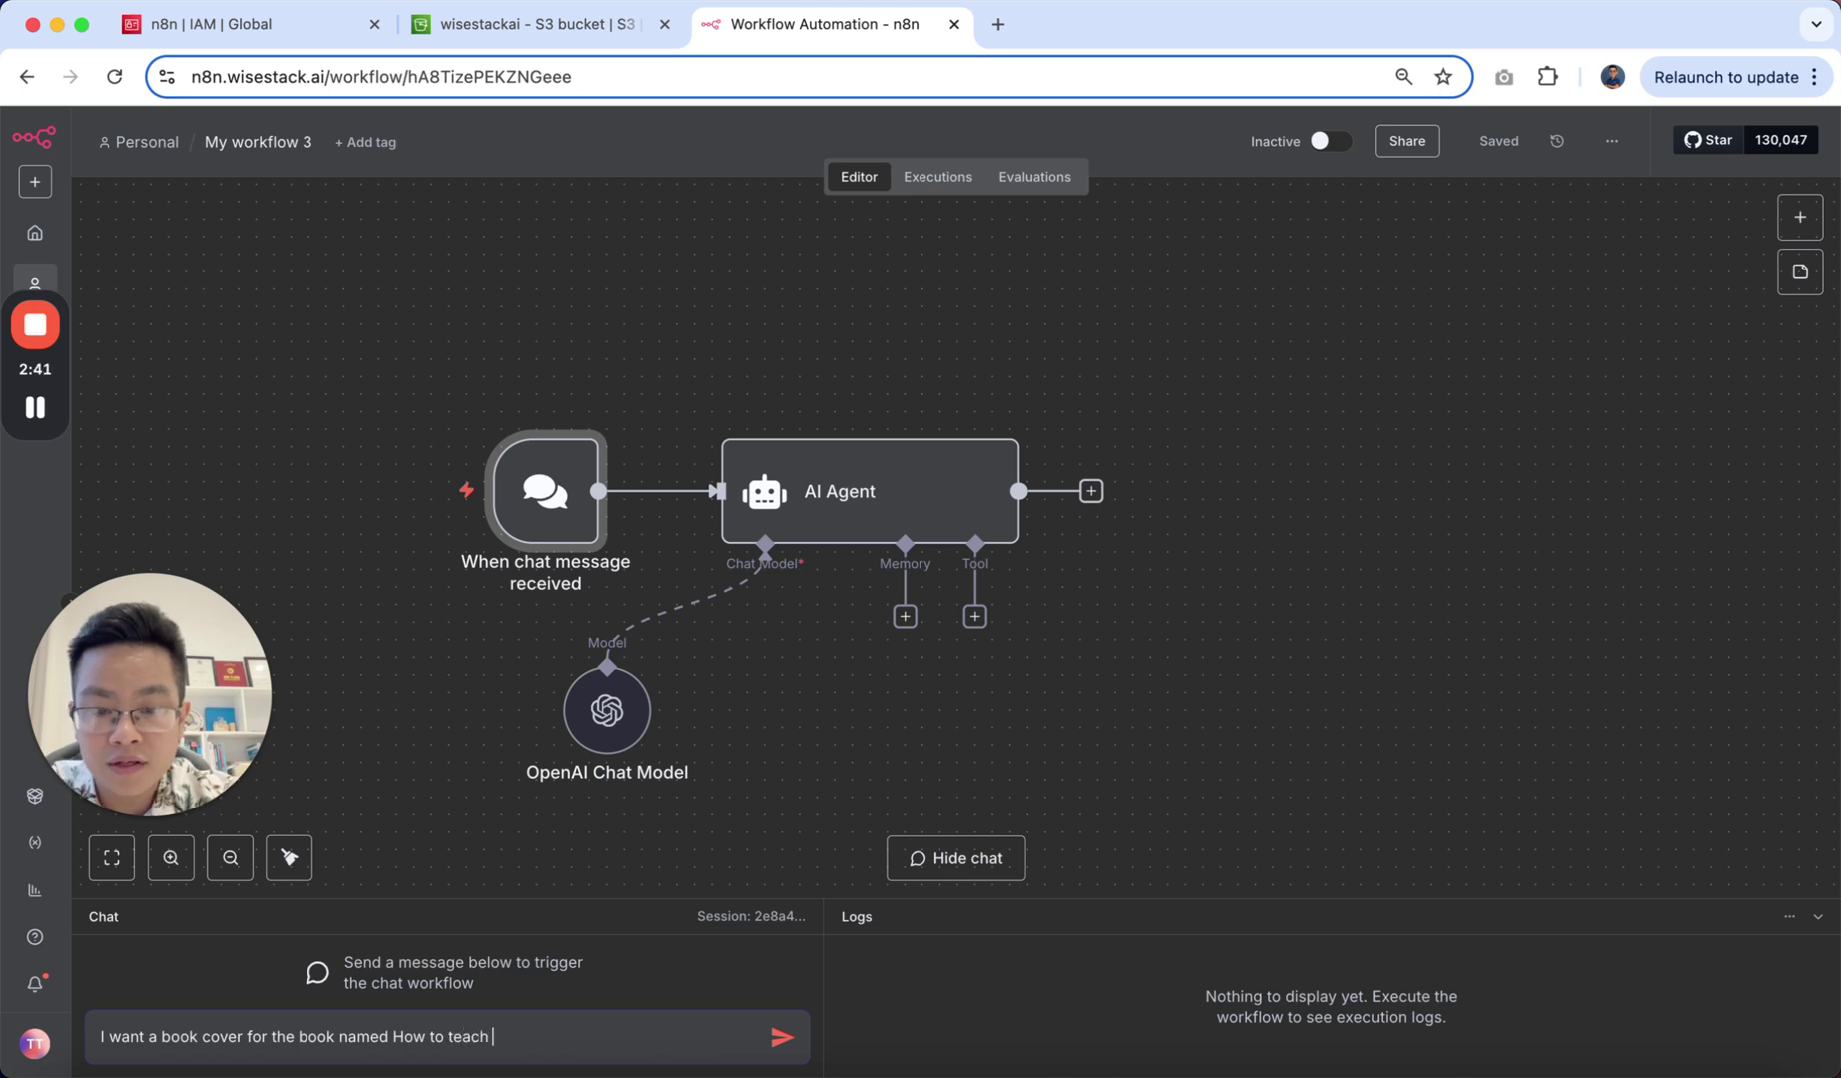
{"action": "type", "text": "n8n for"}
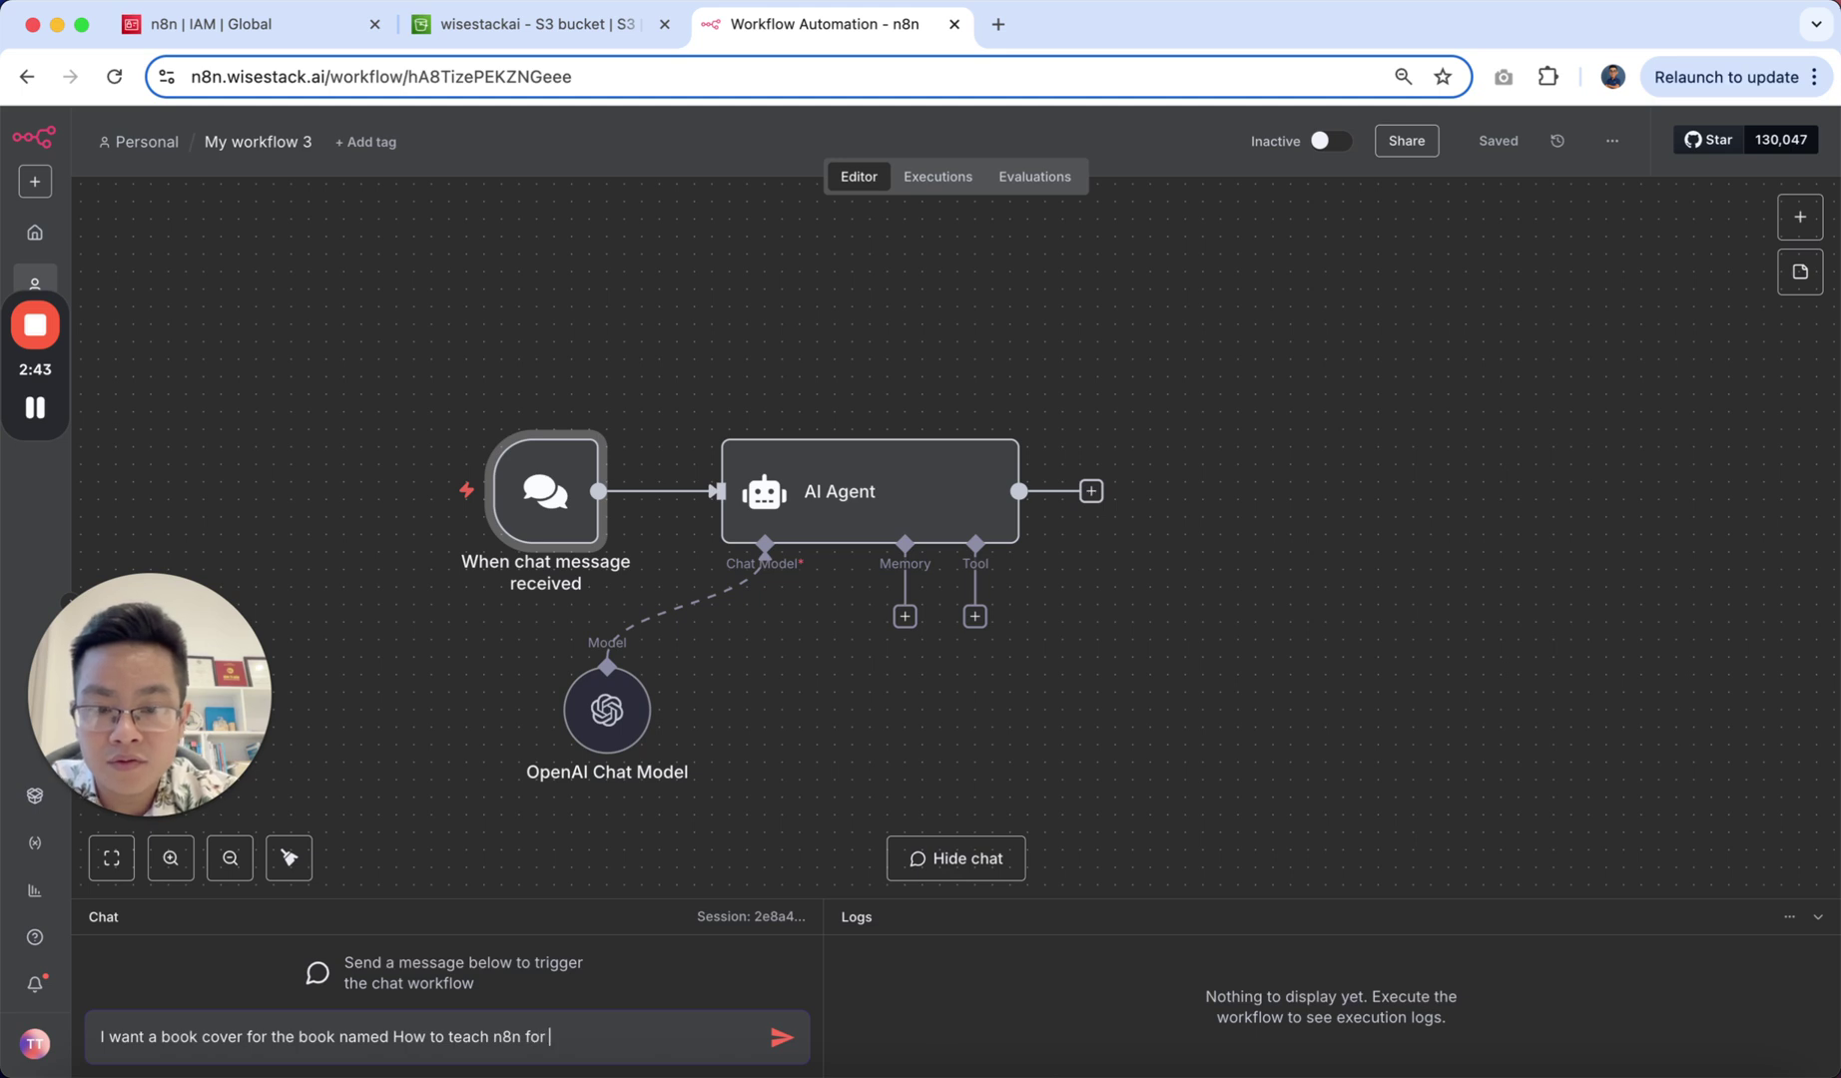
{"action": "type", "text": "nont"}
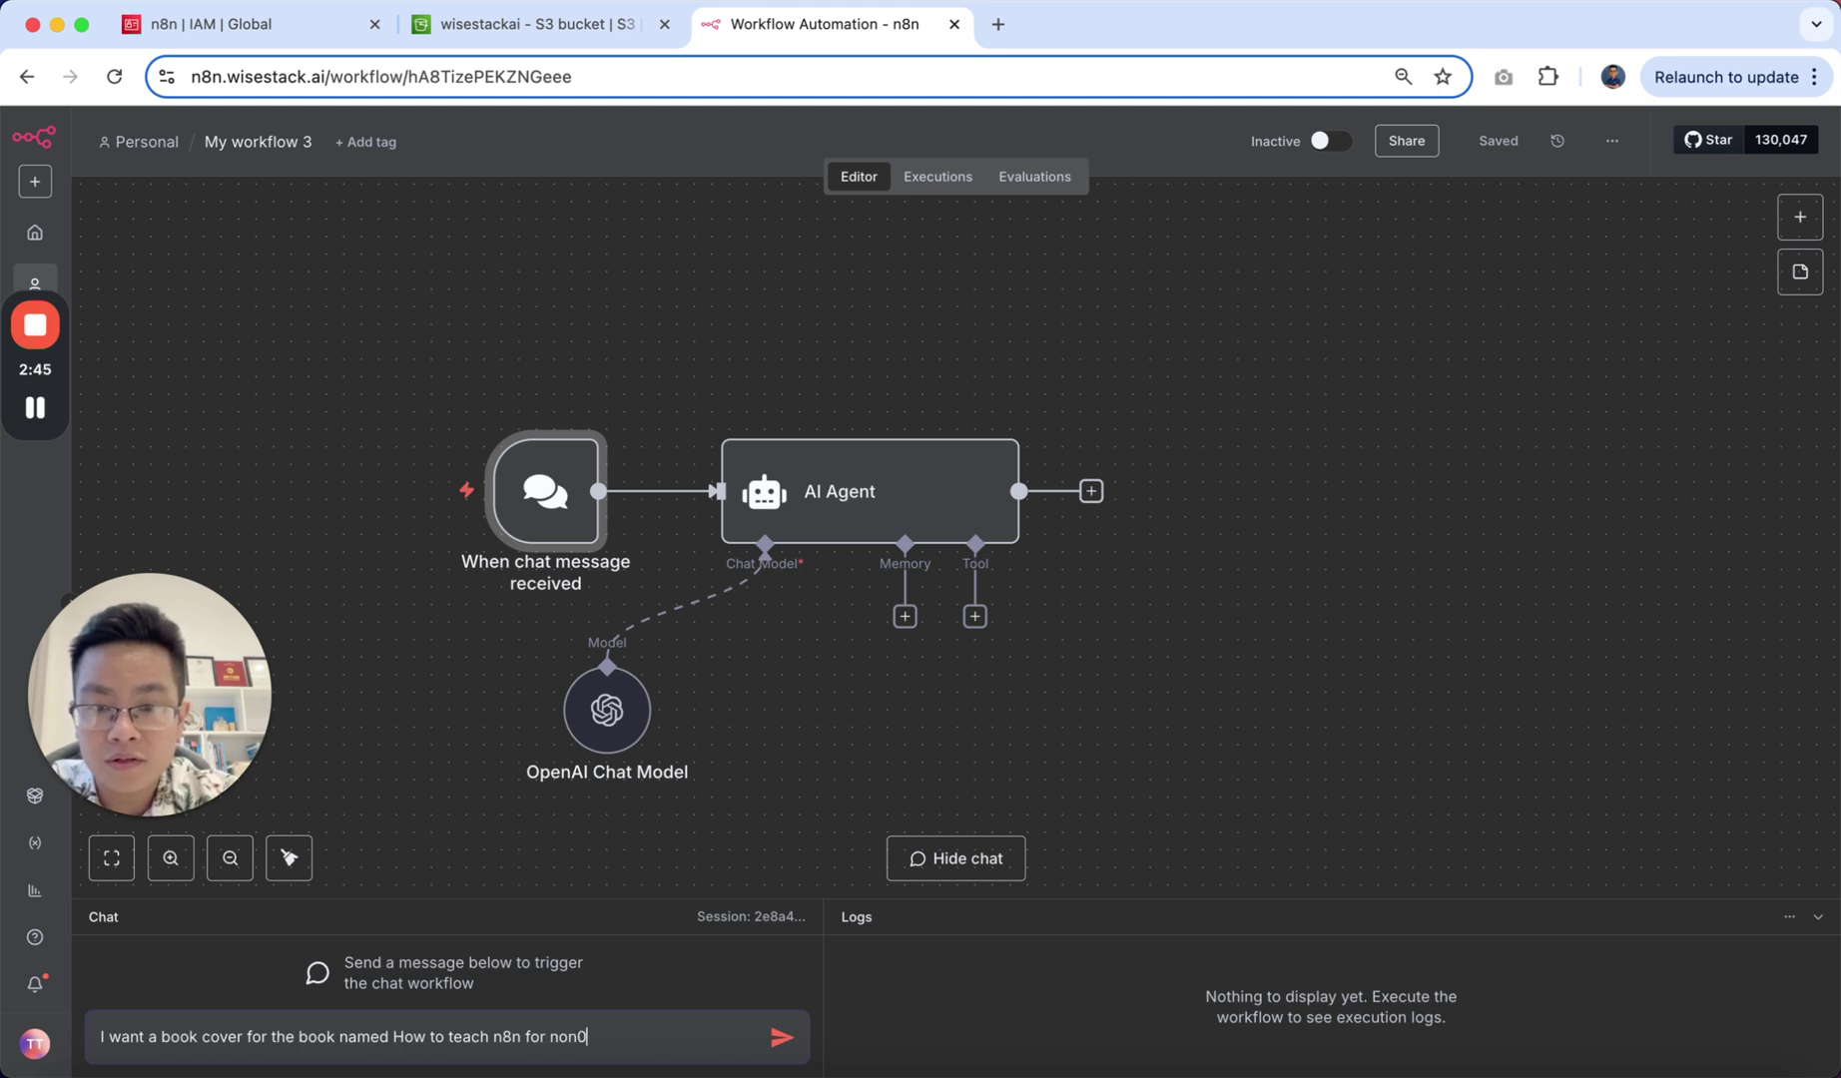
{"action": "type", "text": "ech"}
{"action": "key", "text": "BackSpace"}
{"action": "key", "text": "BackSpace"}
{"action": "key", "text": "BackSpace"}
{"action": "key", "text": "BackSpace"}
{"action": "type", "text": "-tech"}
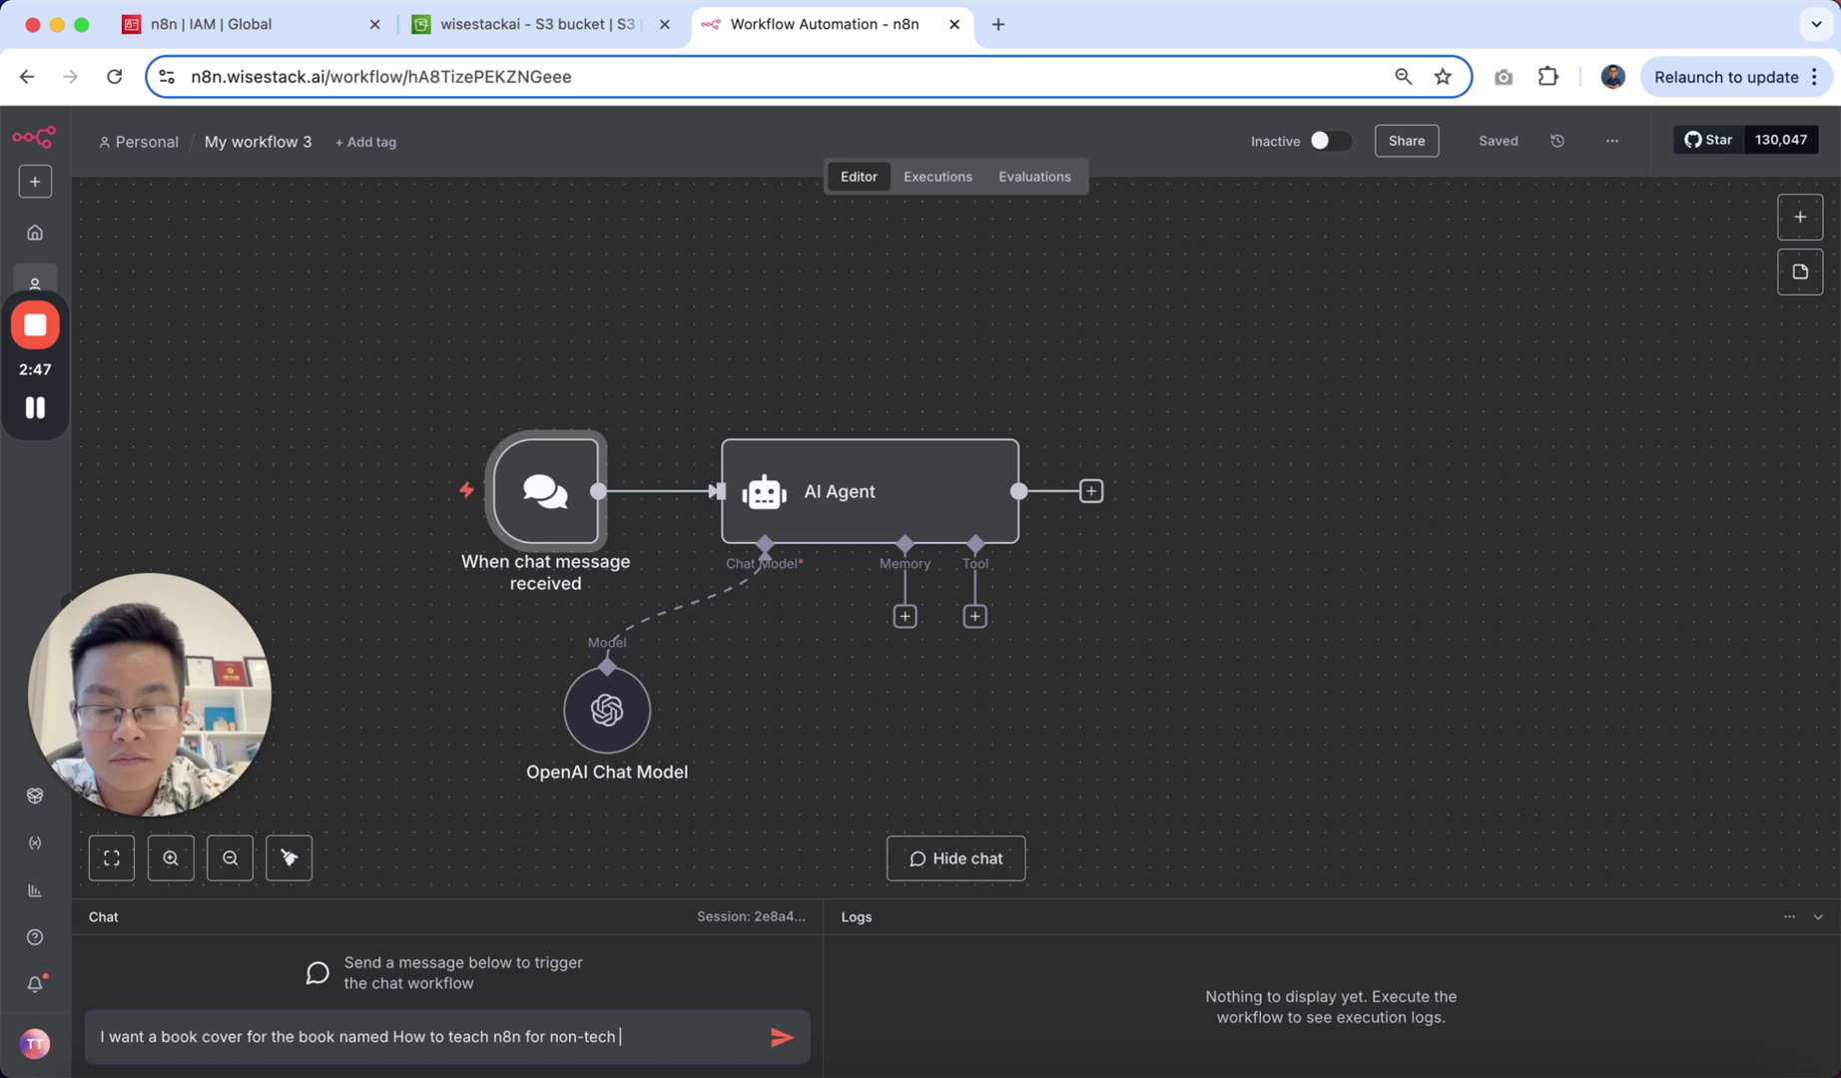
{"action": "type", "text": " people"}
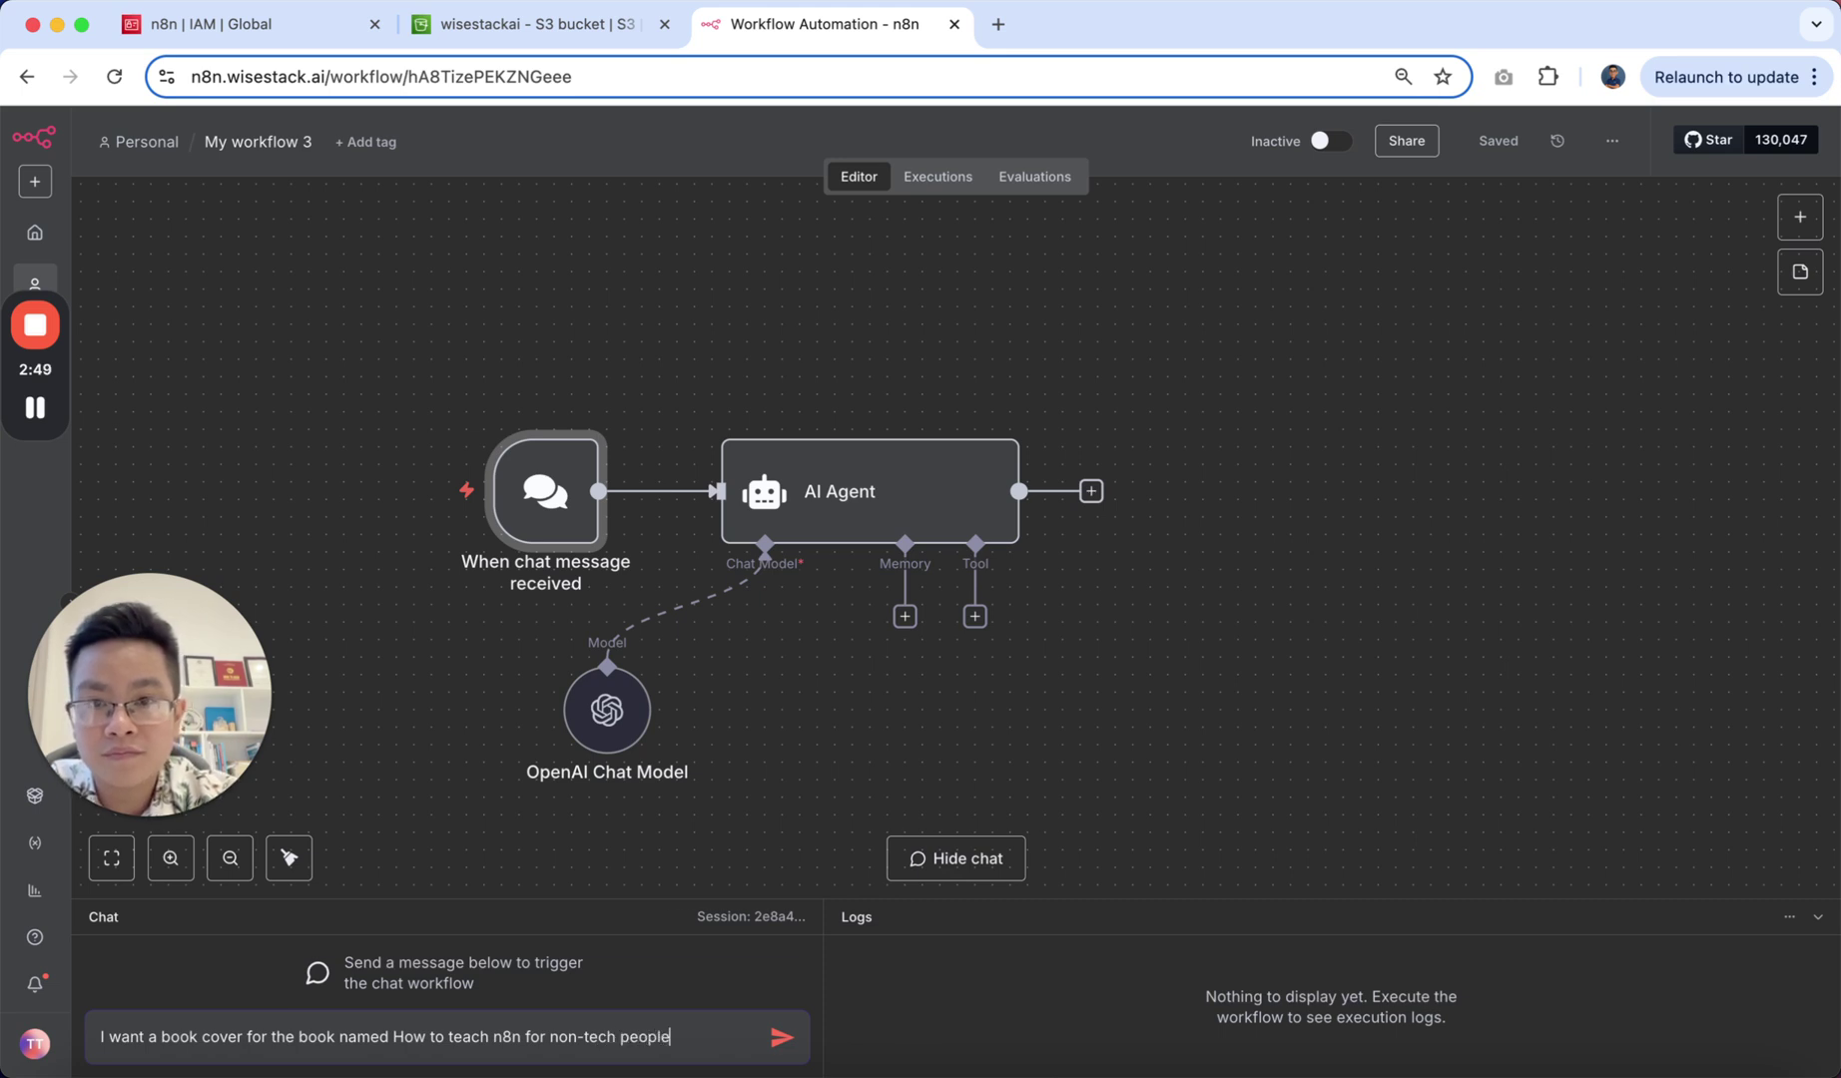
{"action": "key", "text": "Return"}
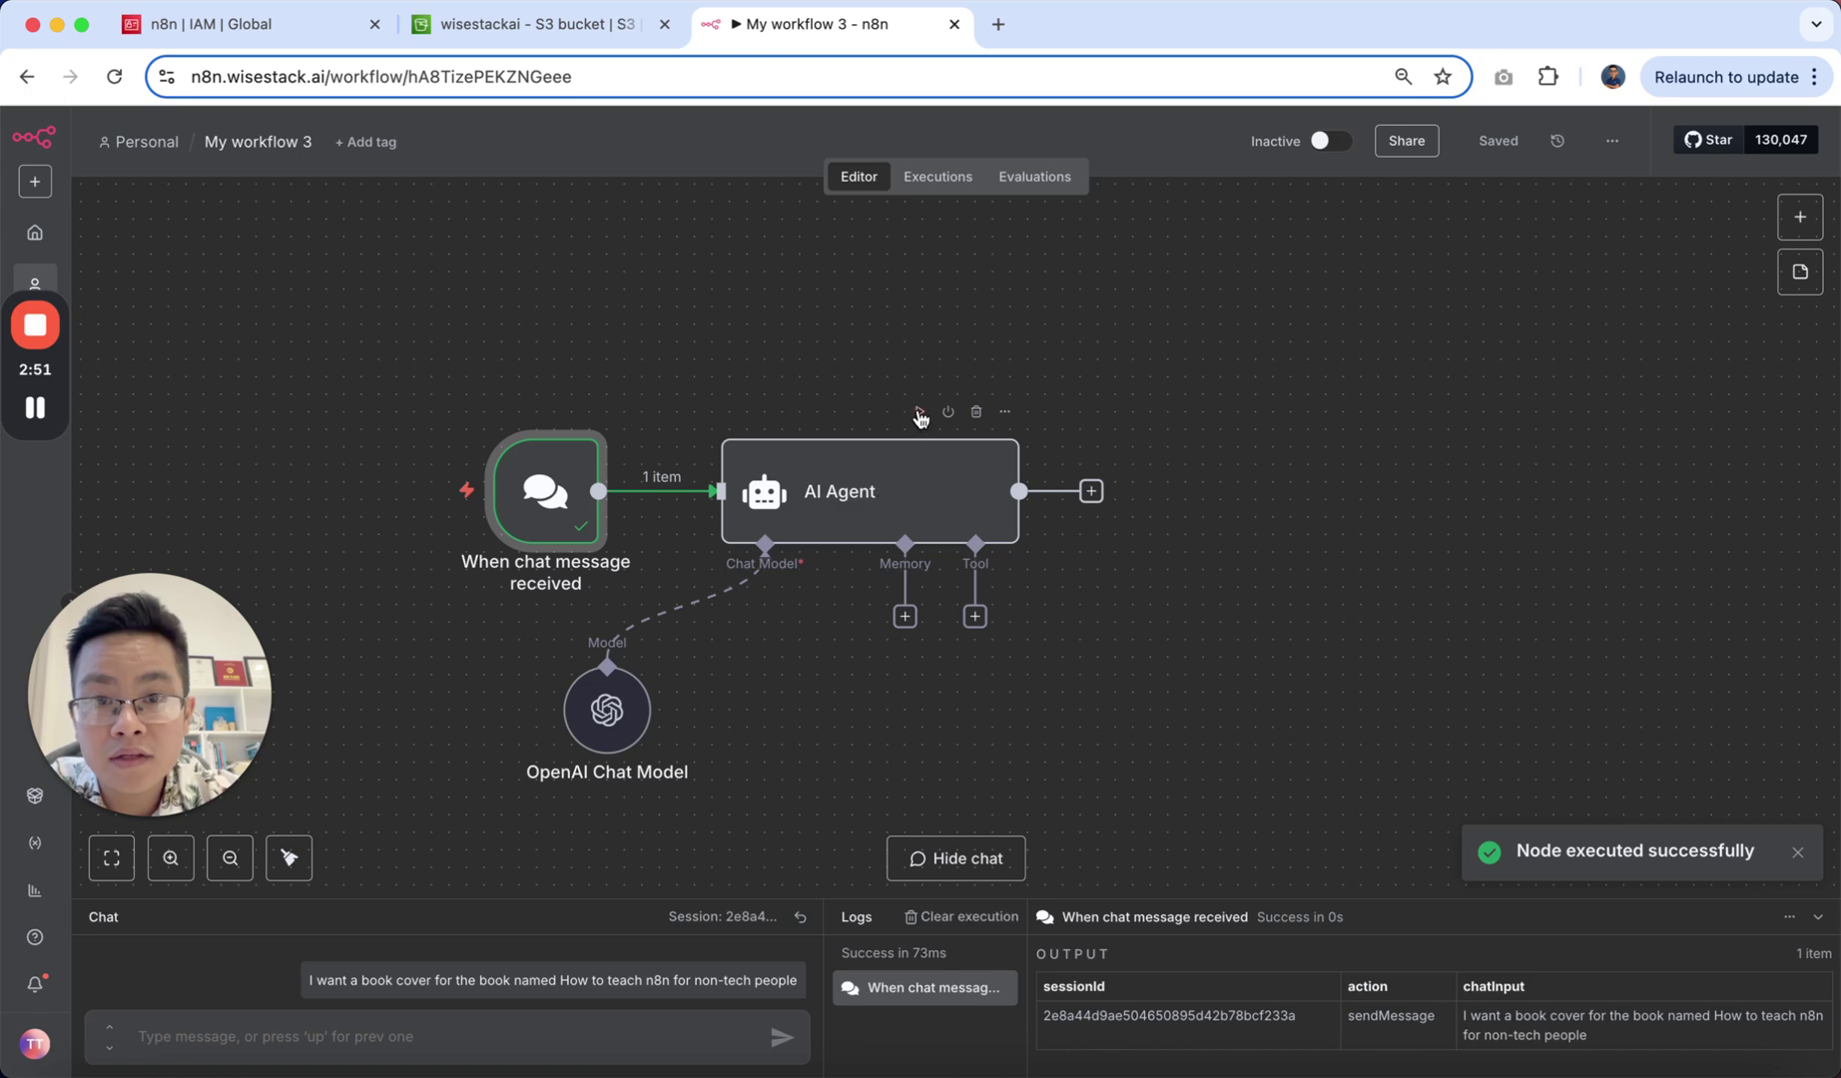
{"action": "left_click", "coordinate": [957, 484]}
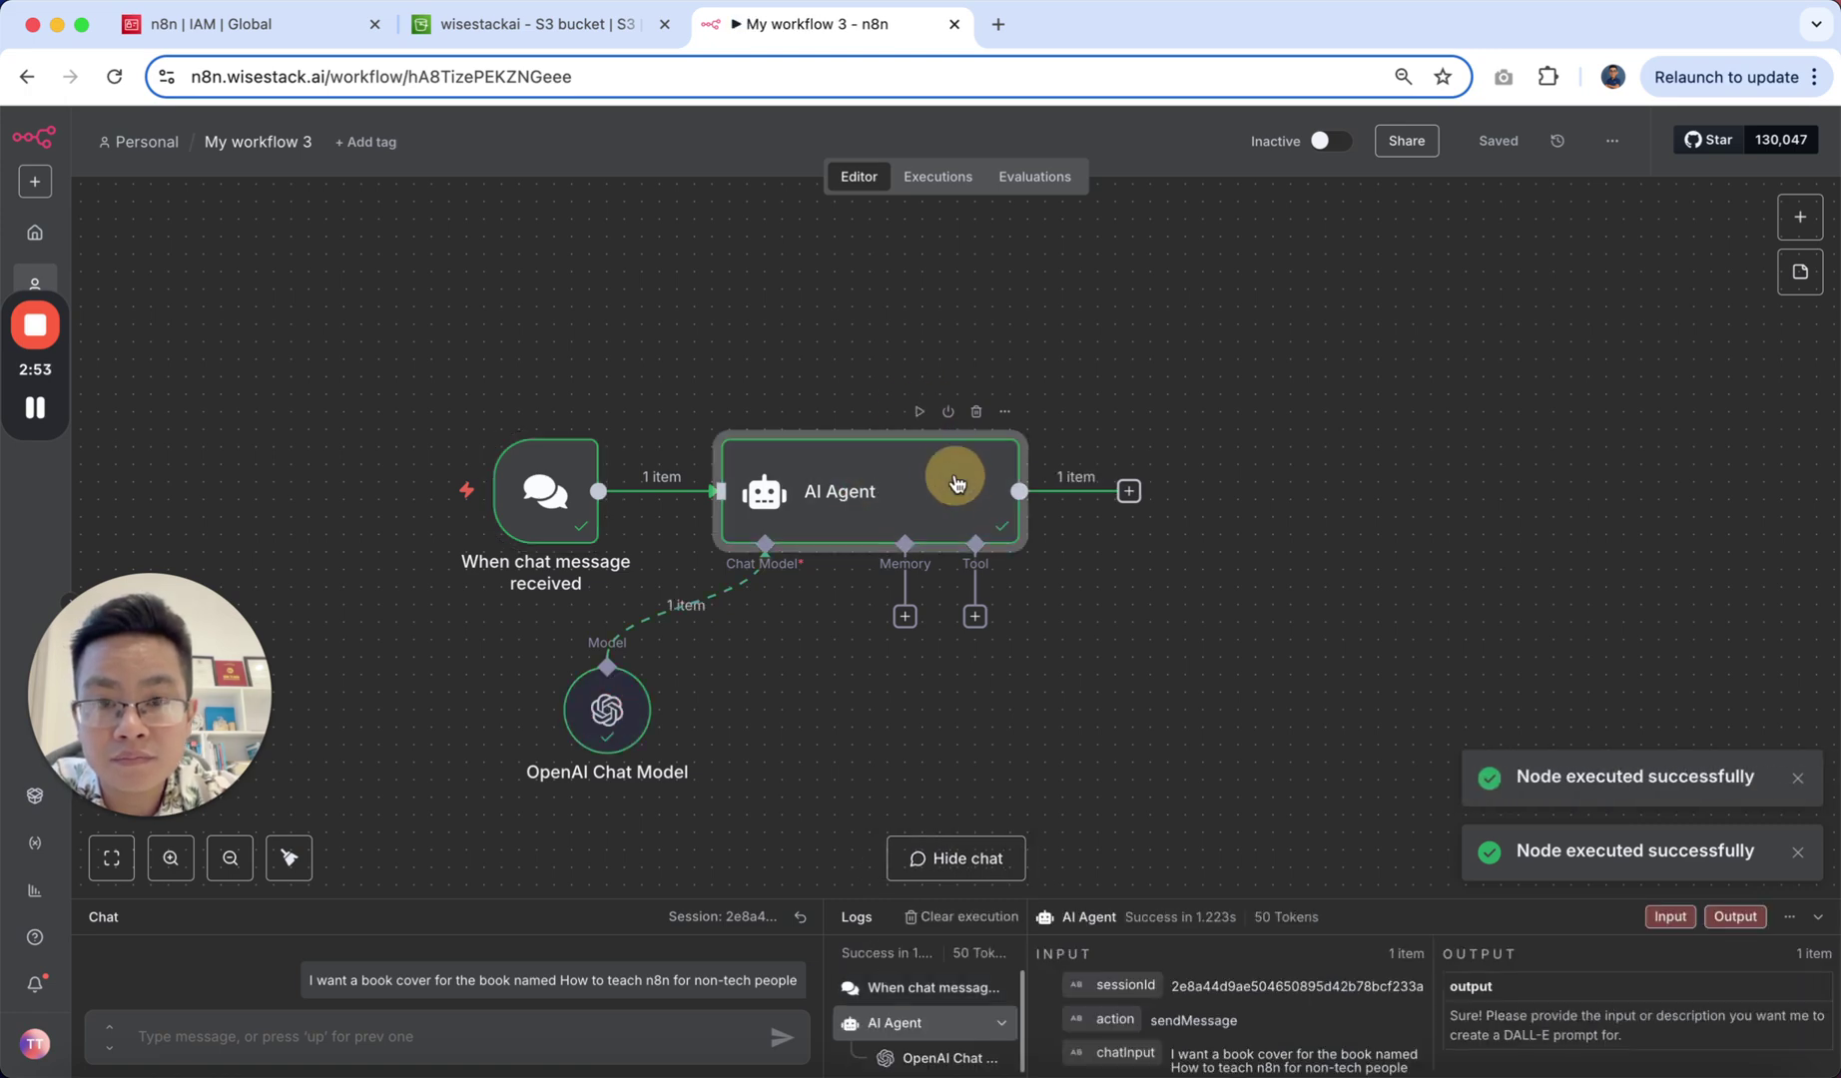
Step: Add the chatInput field on a new line of the AI Agent prompt and re-execute the agent
{"action": "double_click", "coordinate": [957, 484]}
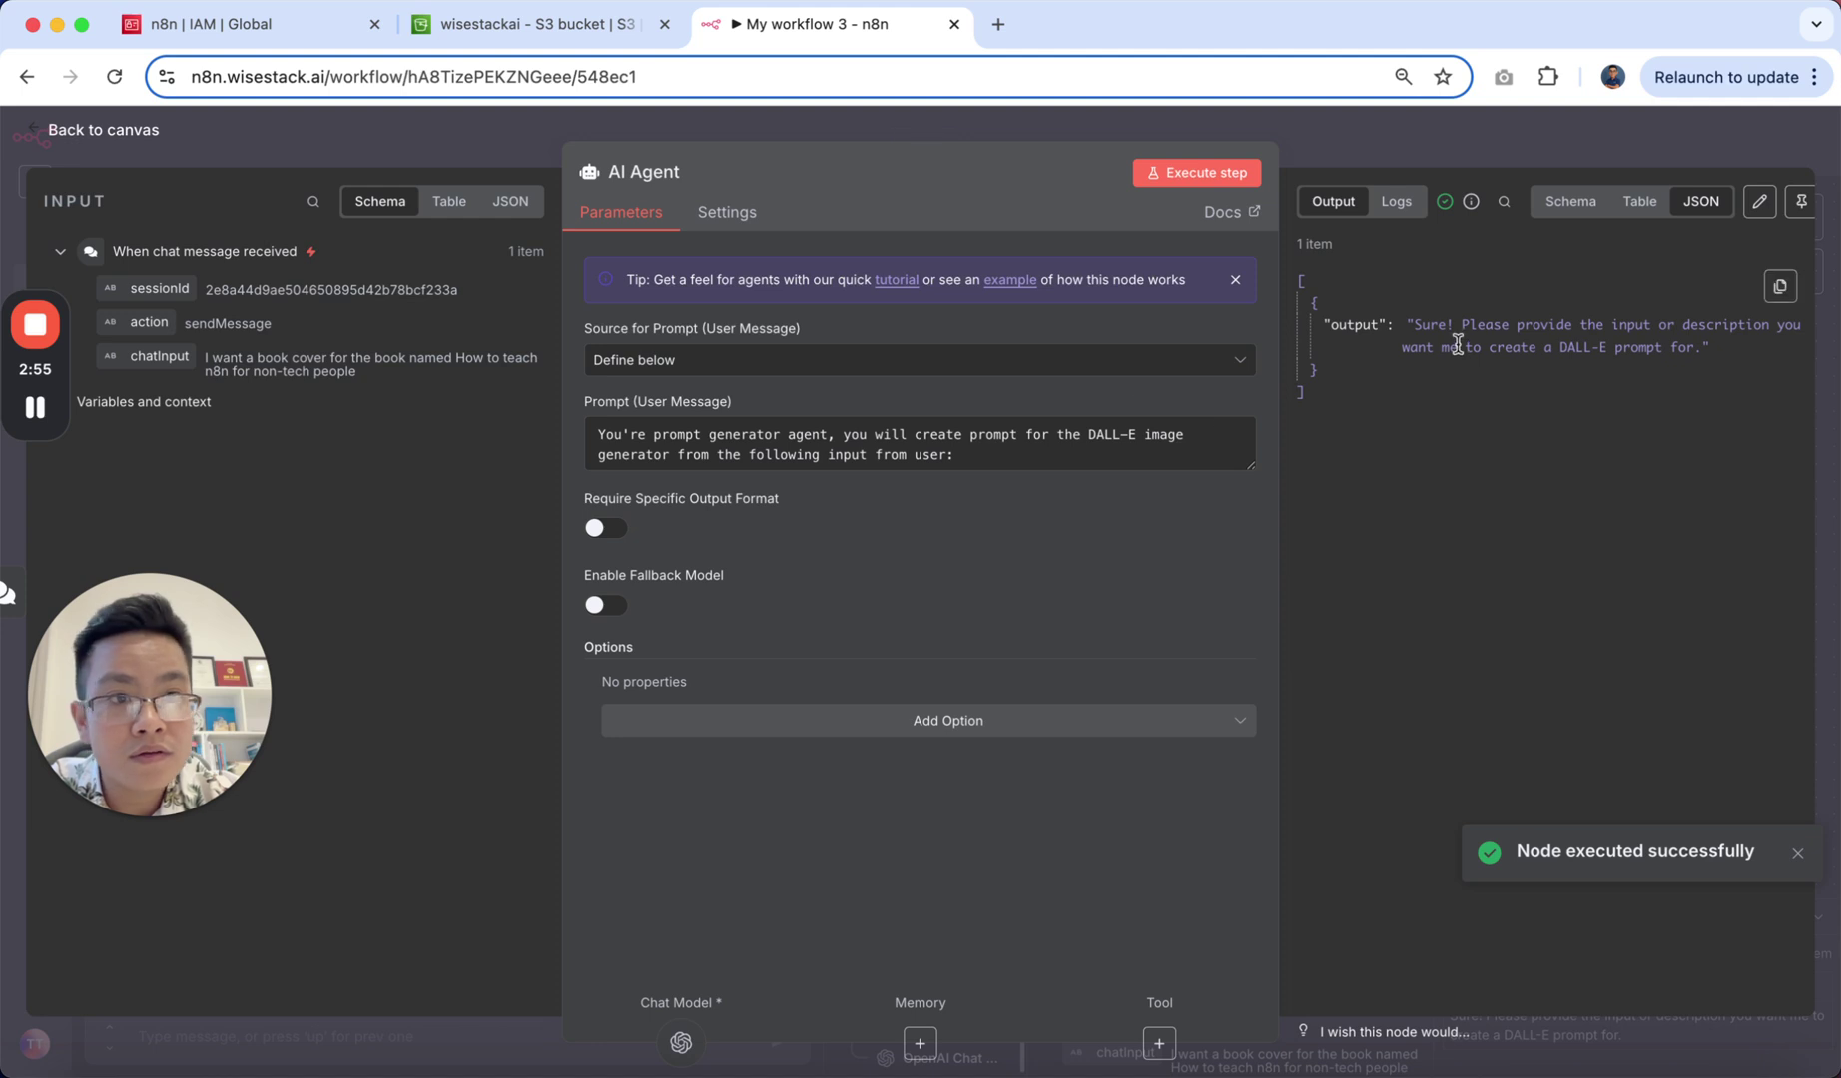
{"action": "mouse_move", "coordinate": [921, 444]}
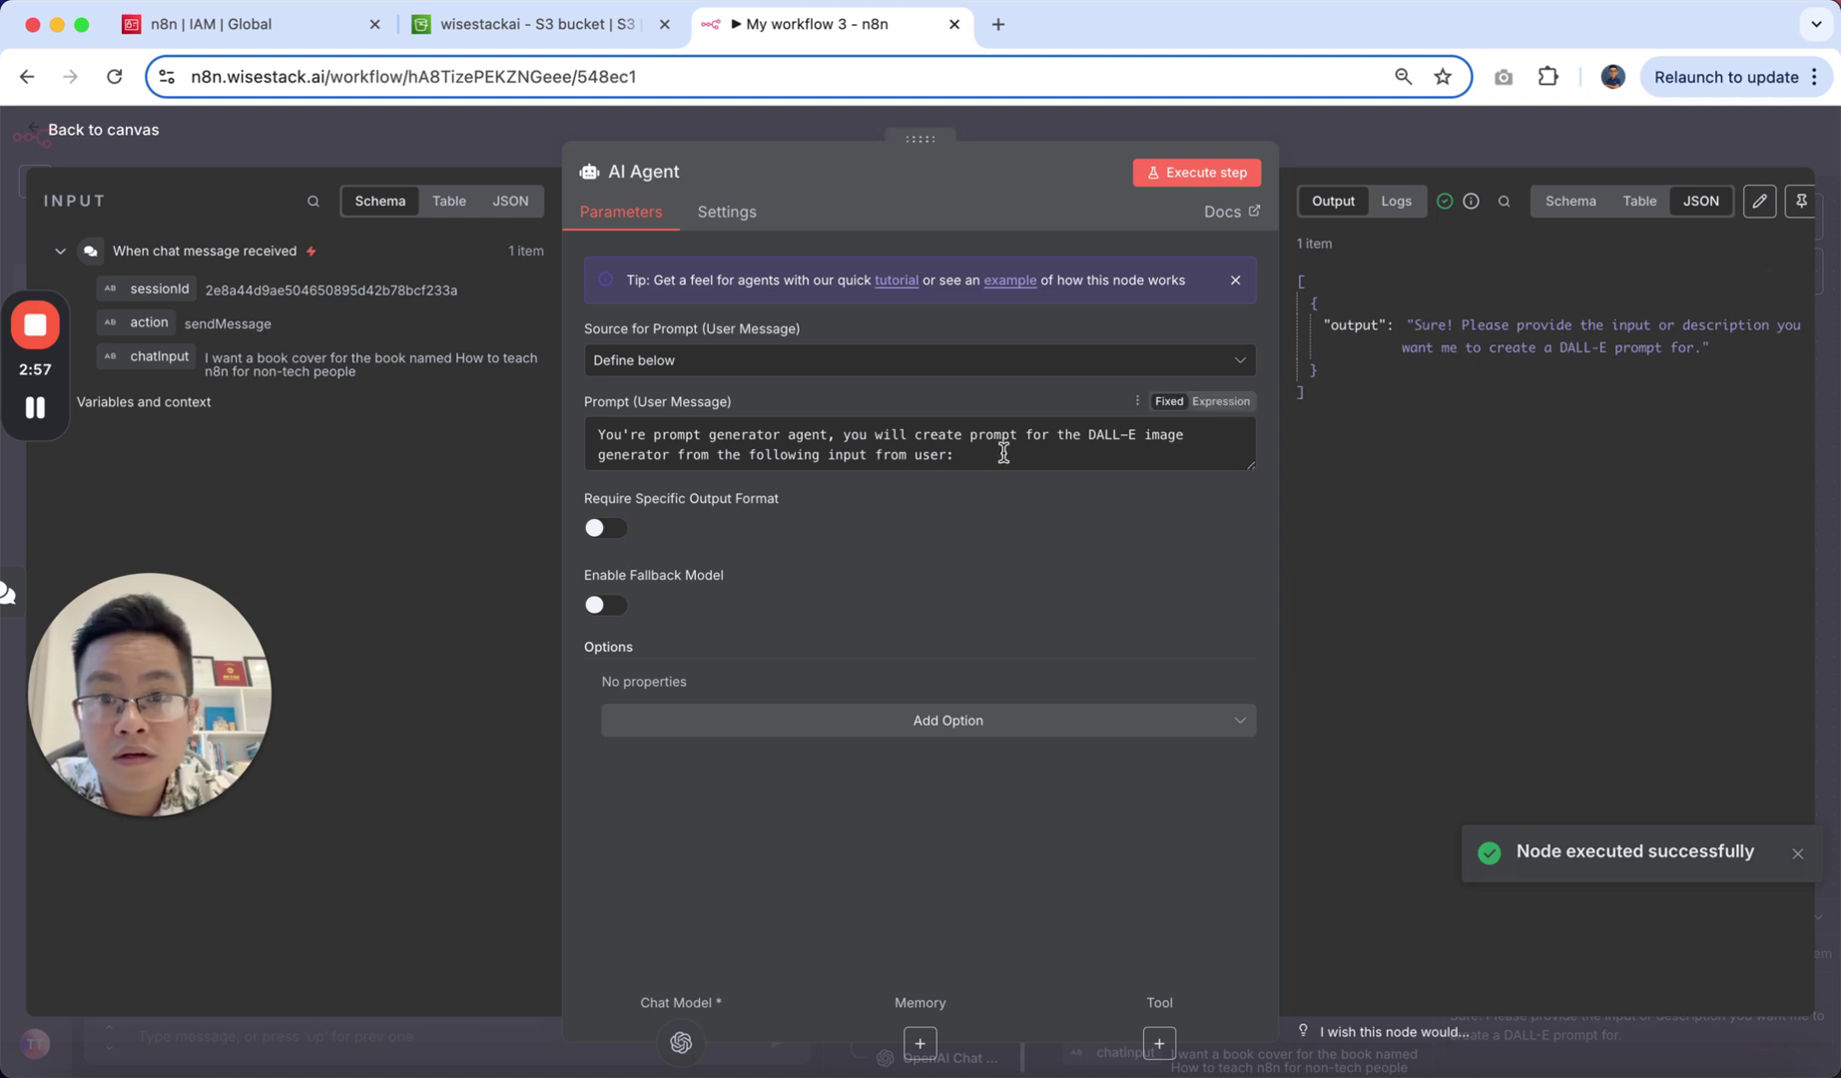
{"action": "left_click", "coordinate": [1002, 453]}
{"action": "key", "text": "Return"}
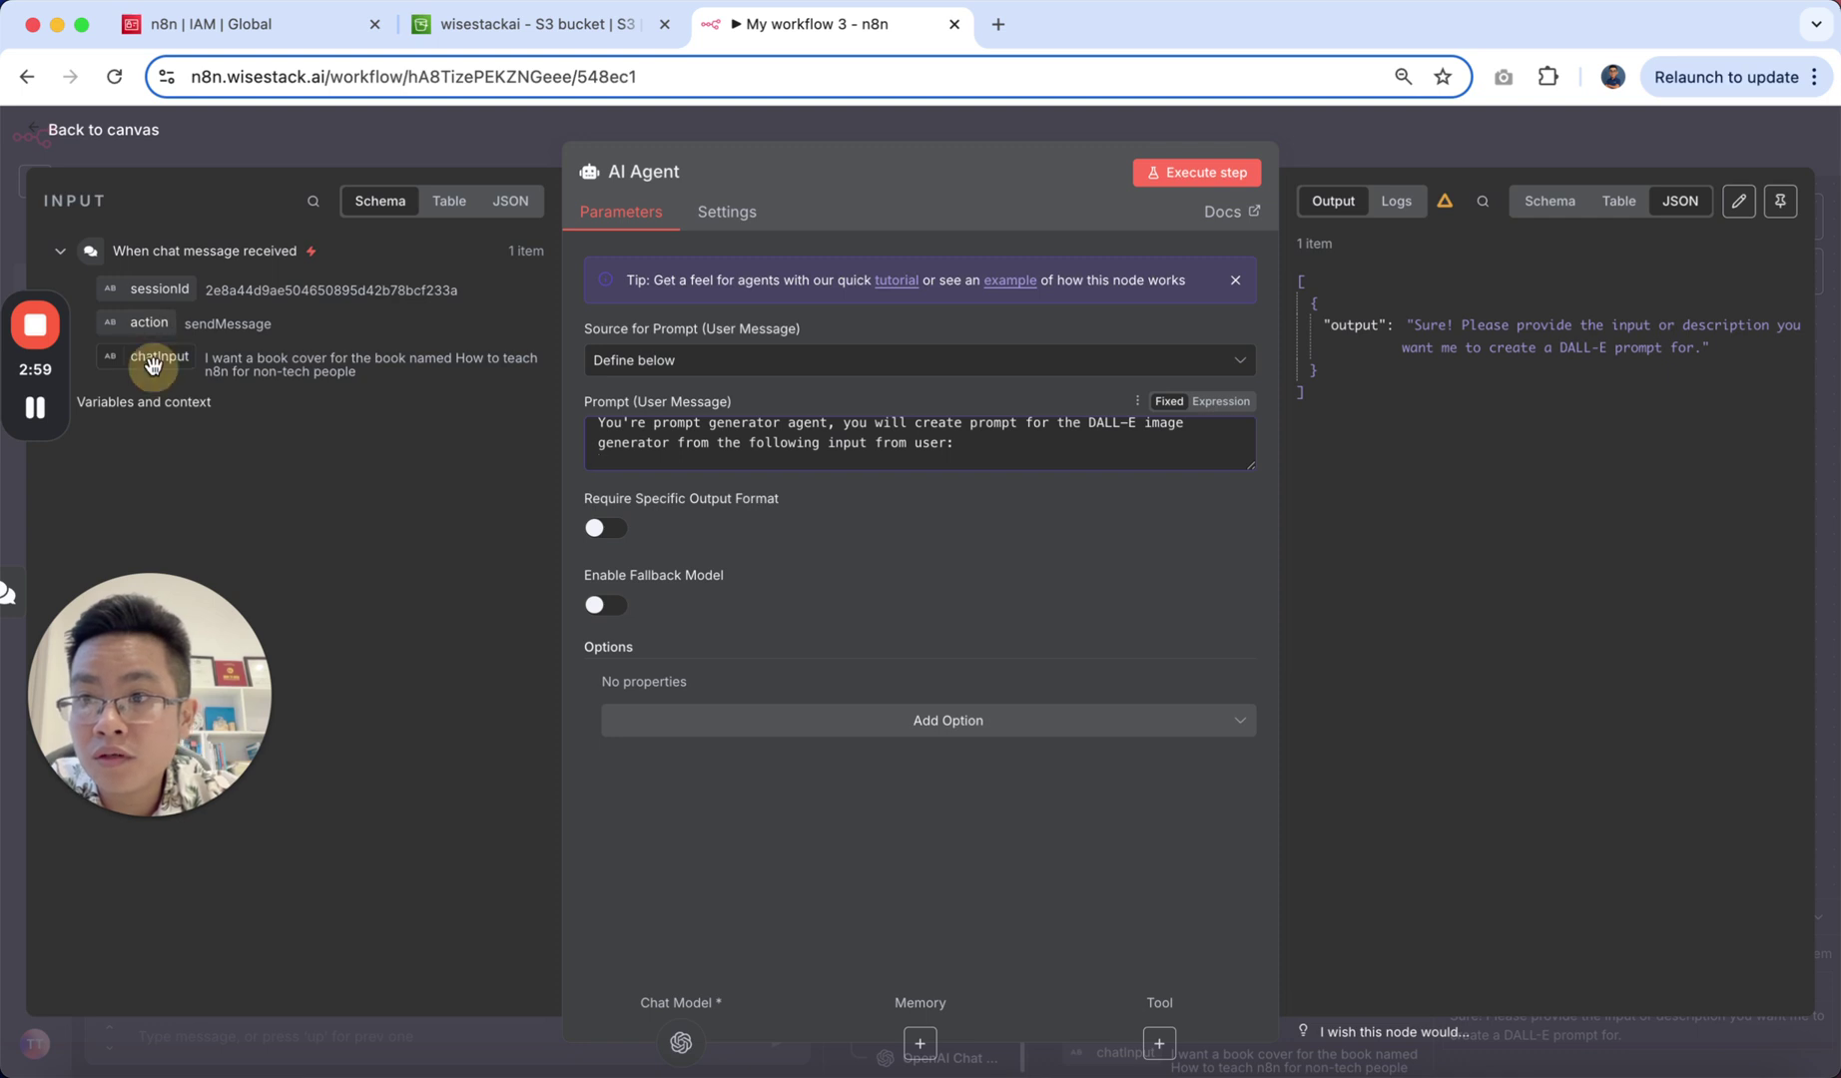
{"action": "left_click_drag", "start_coordinate": [153, 365], "coordinate": [956, 463]}
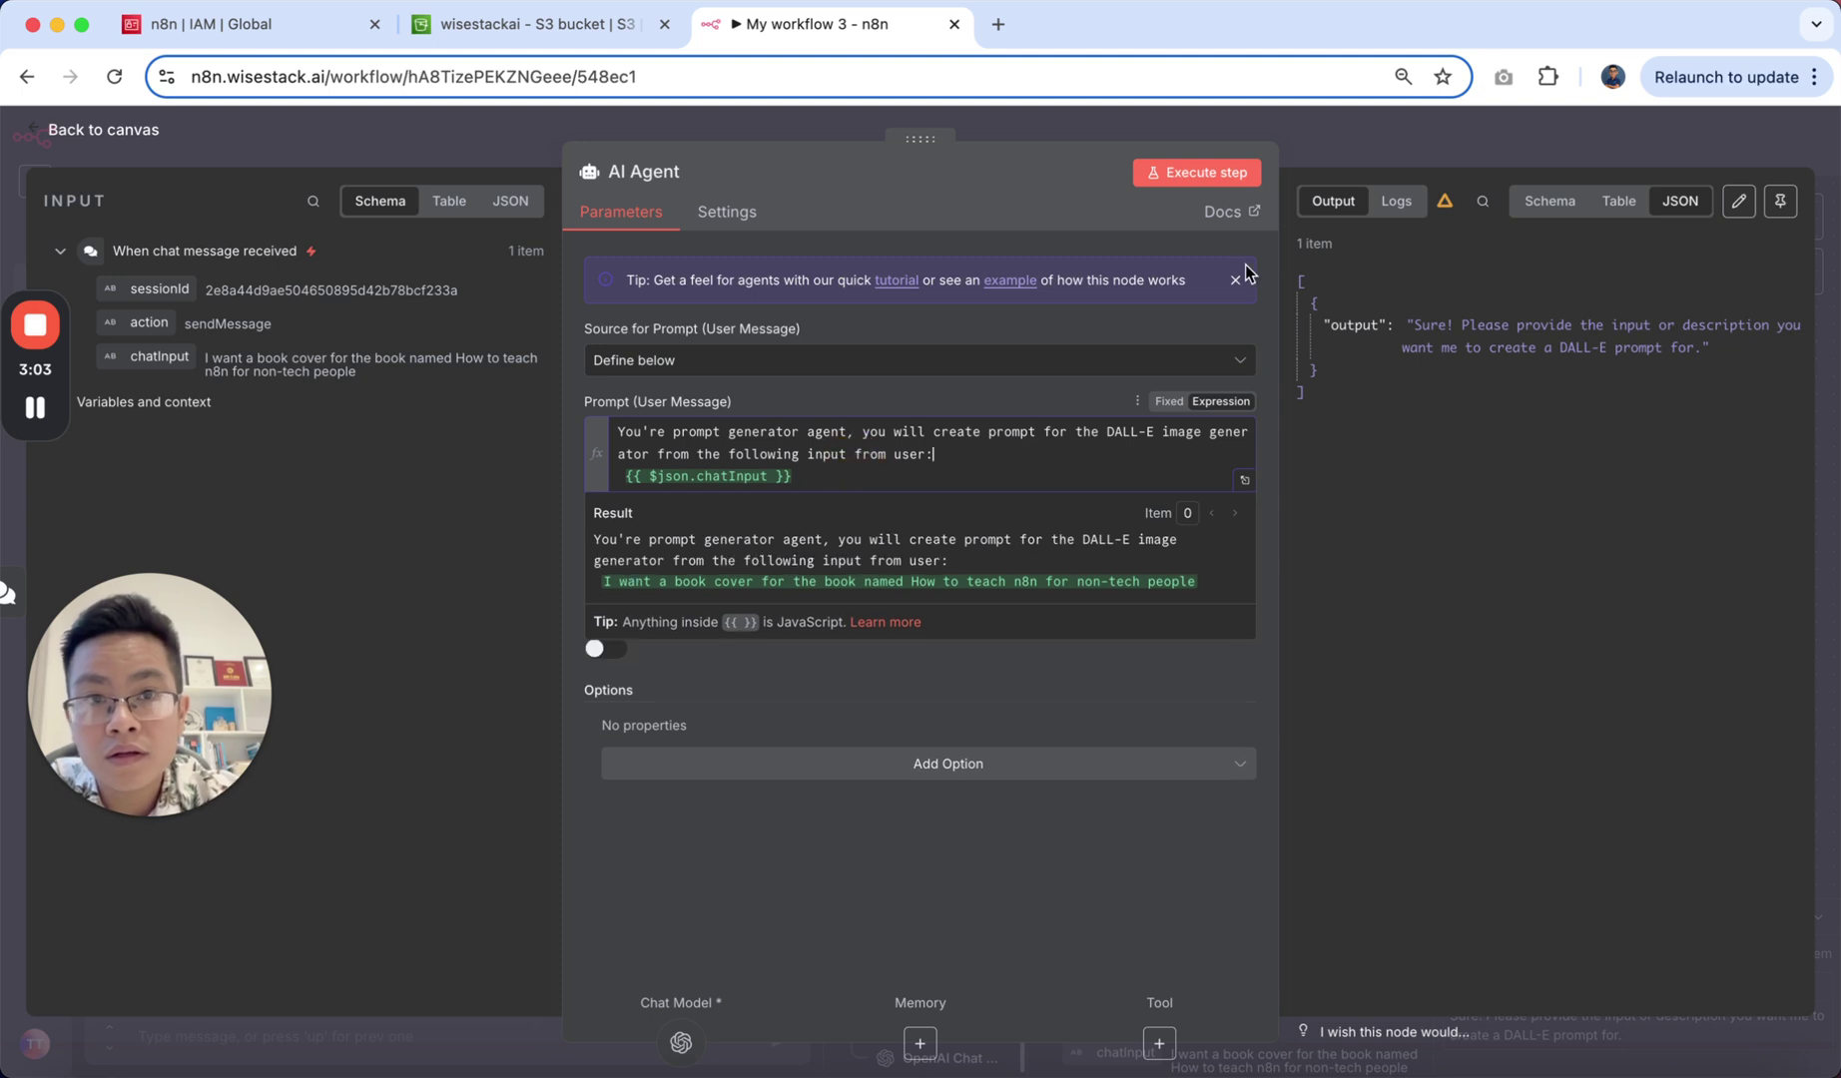
{"action": "left_click", "coordinate": [1221, 156]}
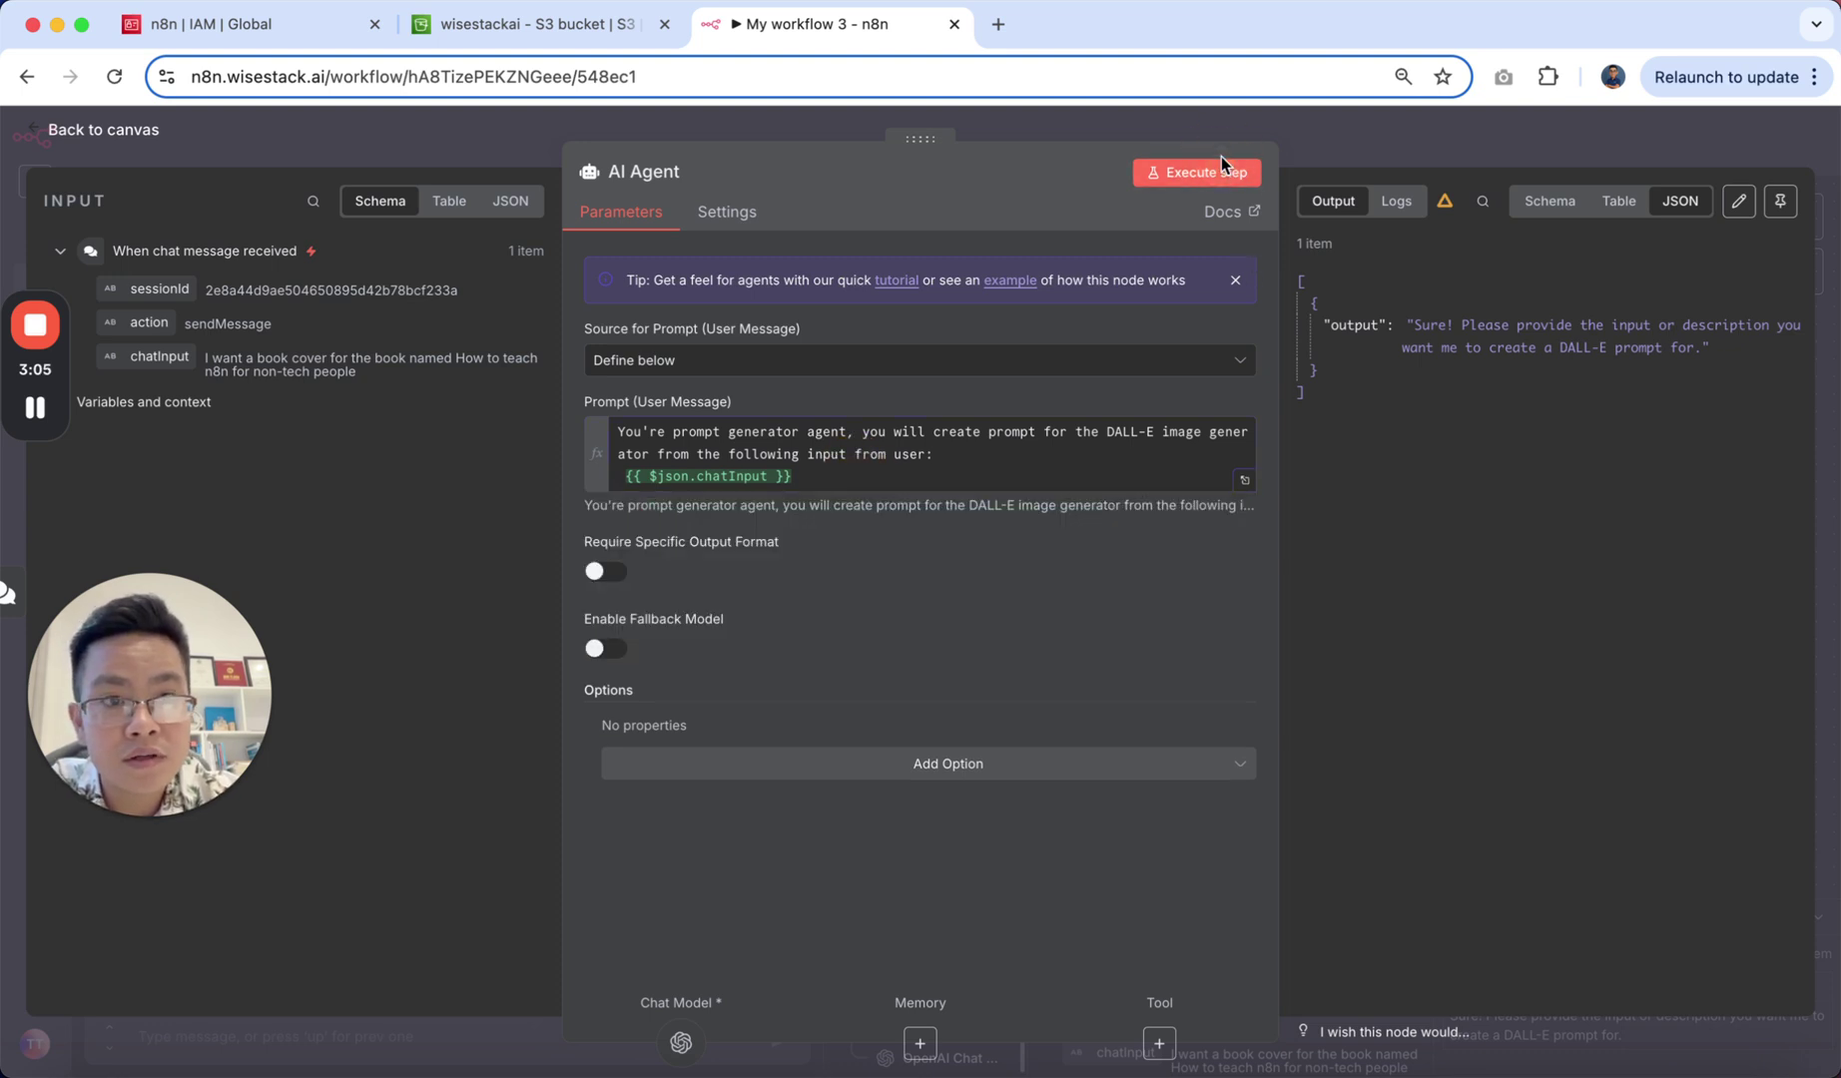
{"action": "left_click", "coordinate": [1199, 177]}
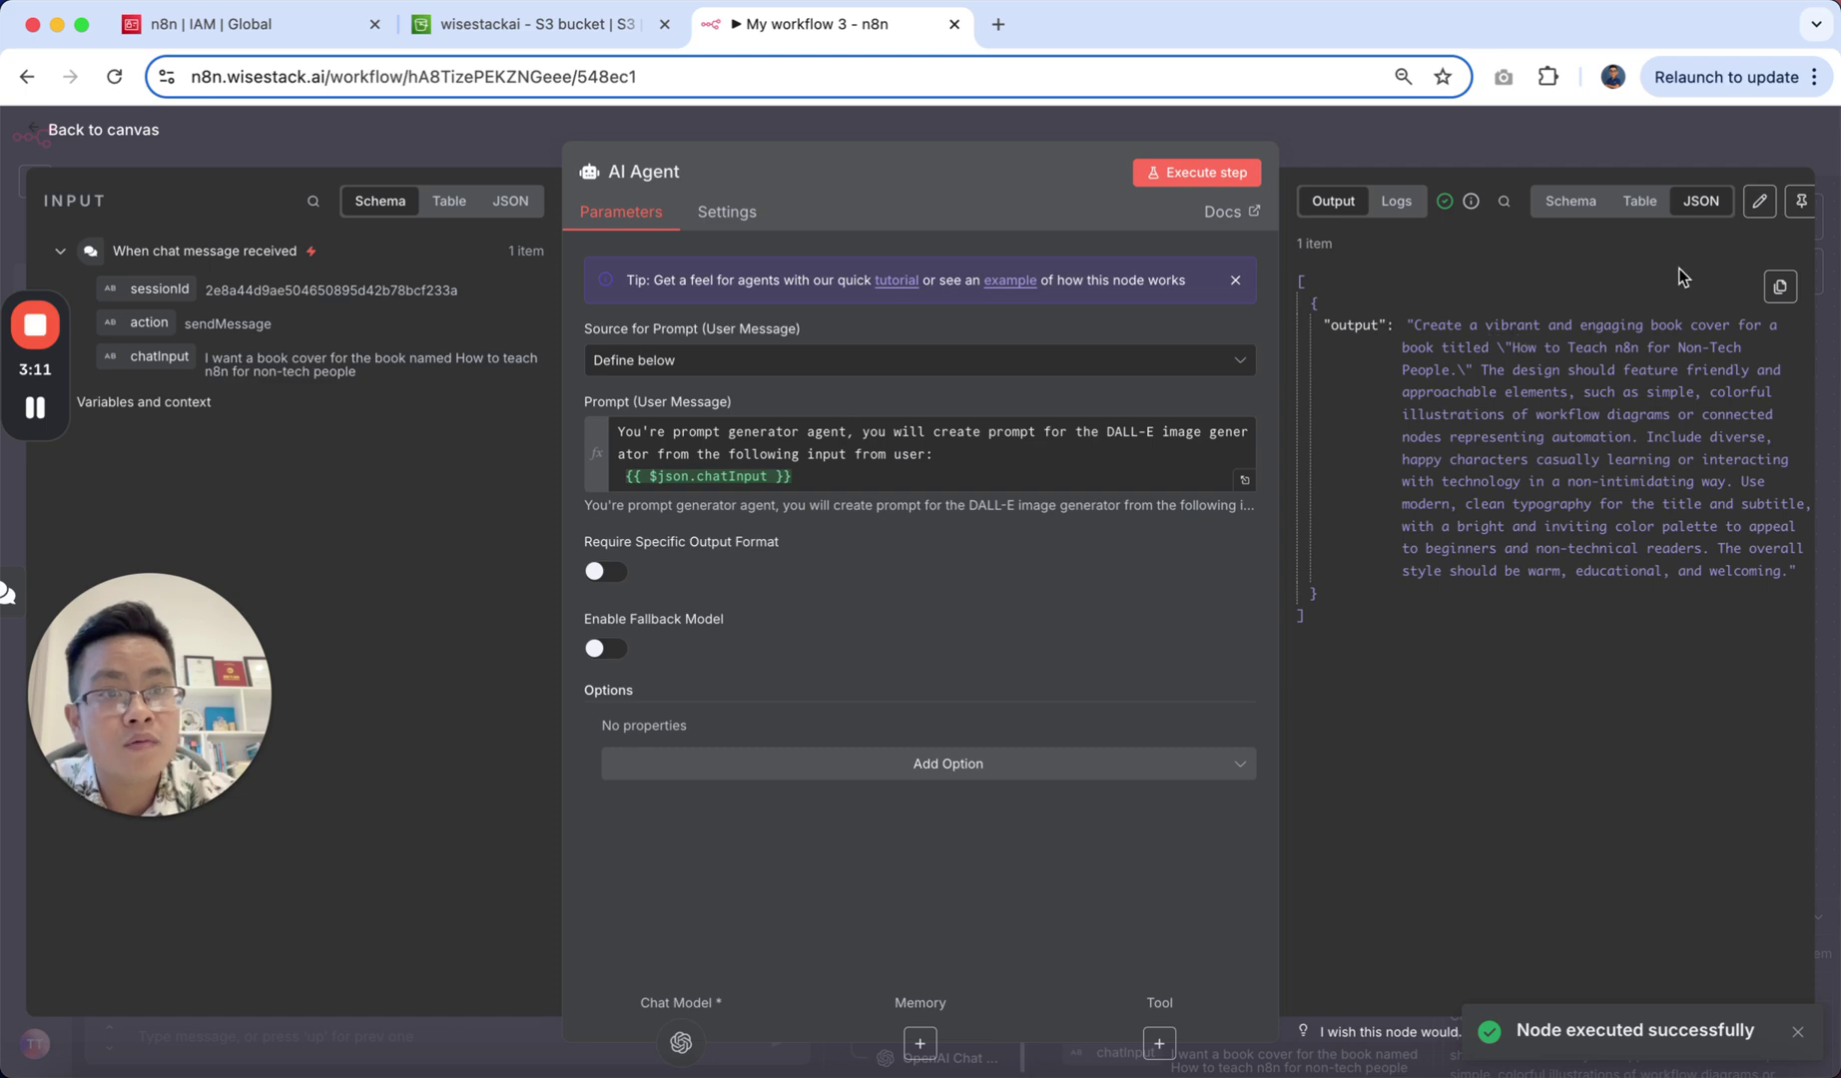
Step: Add an OpenAI 'Generate an image' node after the AI Agent
{"action": "left_click", "coordinate": [1554, 137]}
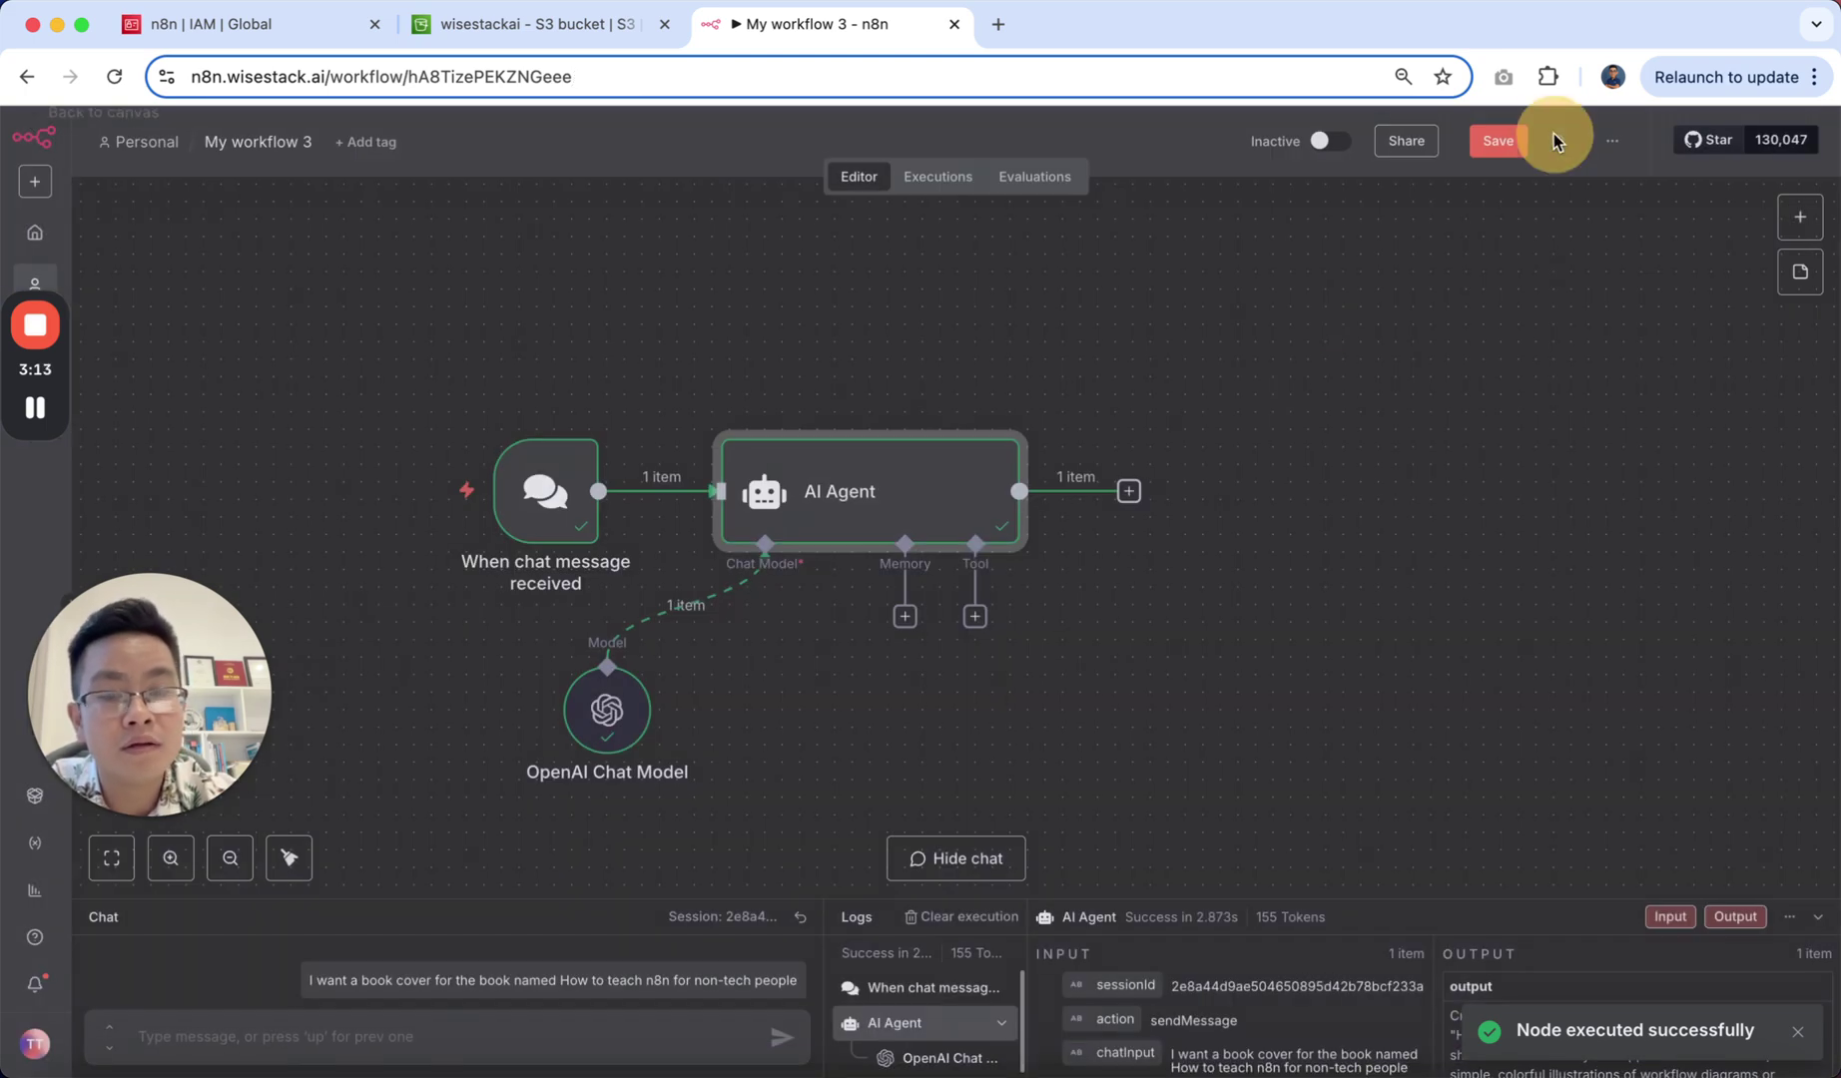
{"action": "left_click", "coordinate": [1130, 490]}
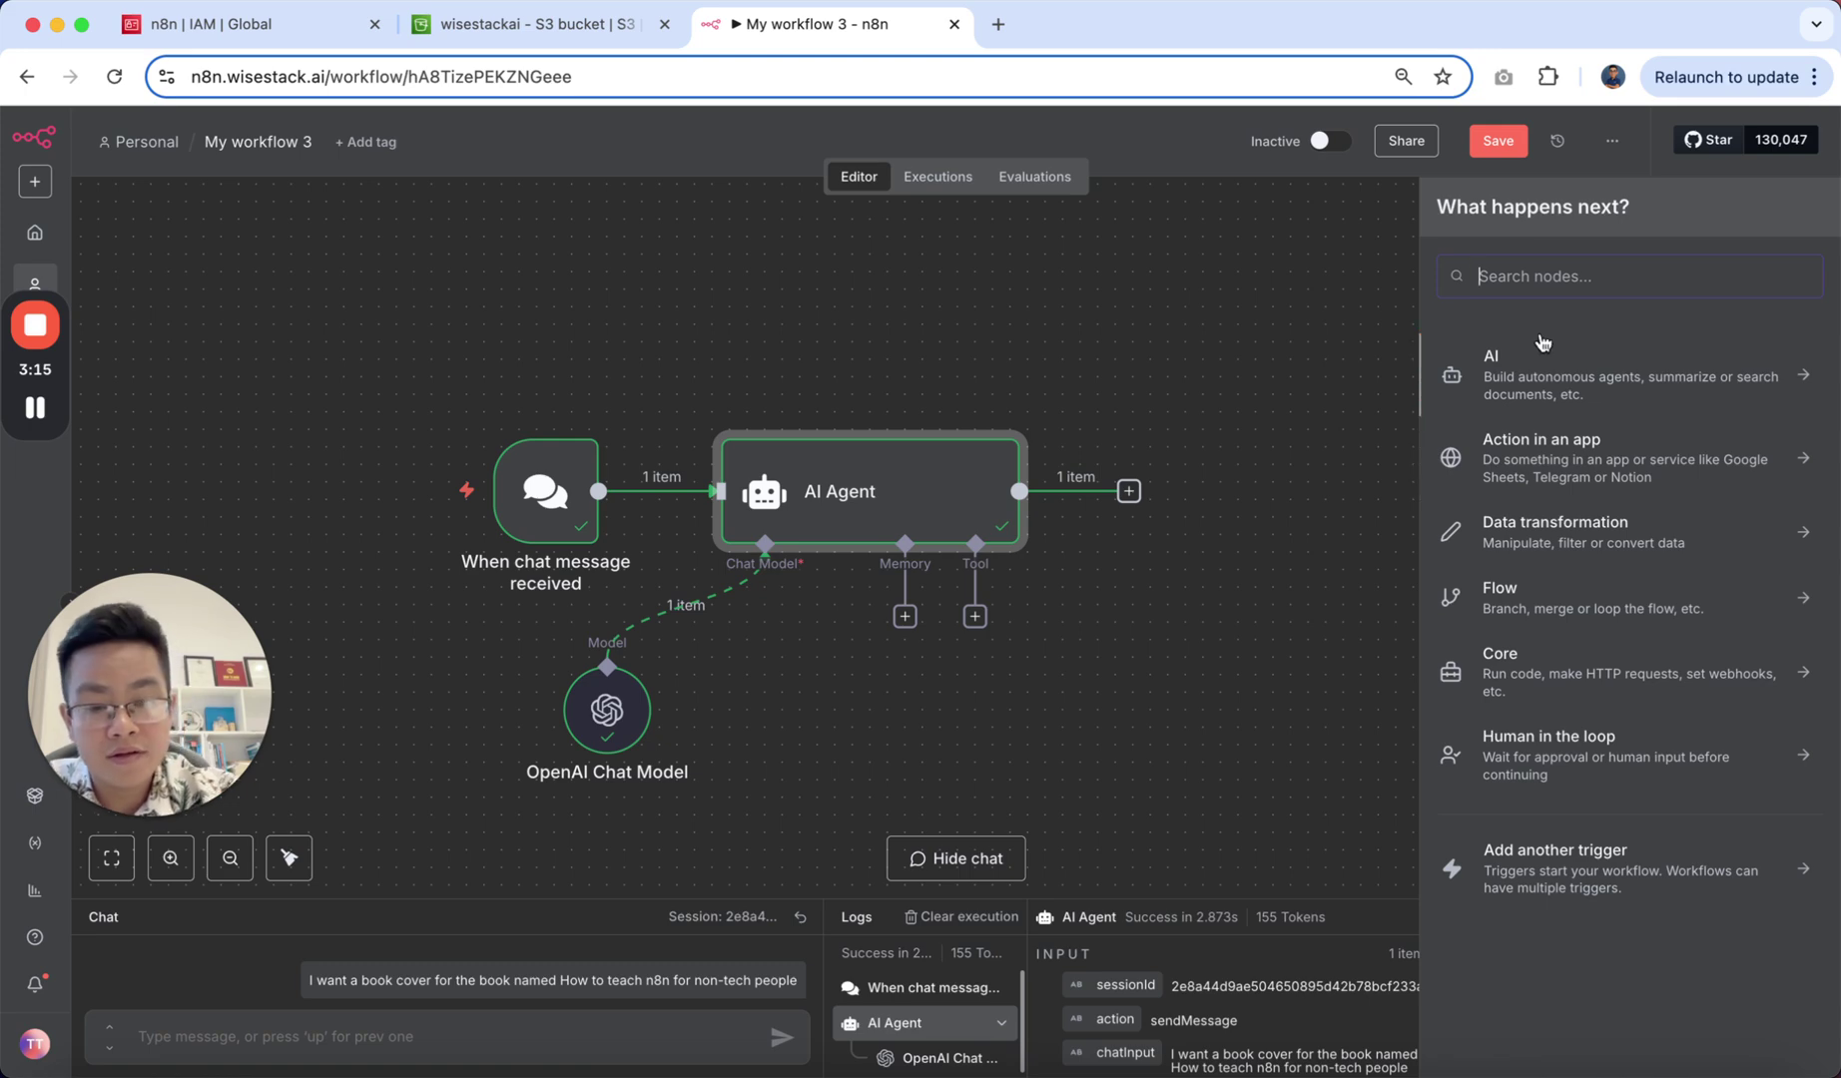
{"action": "type", "text": "ope"}
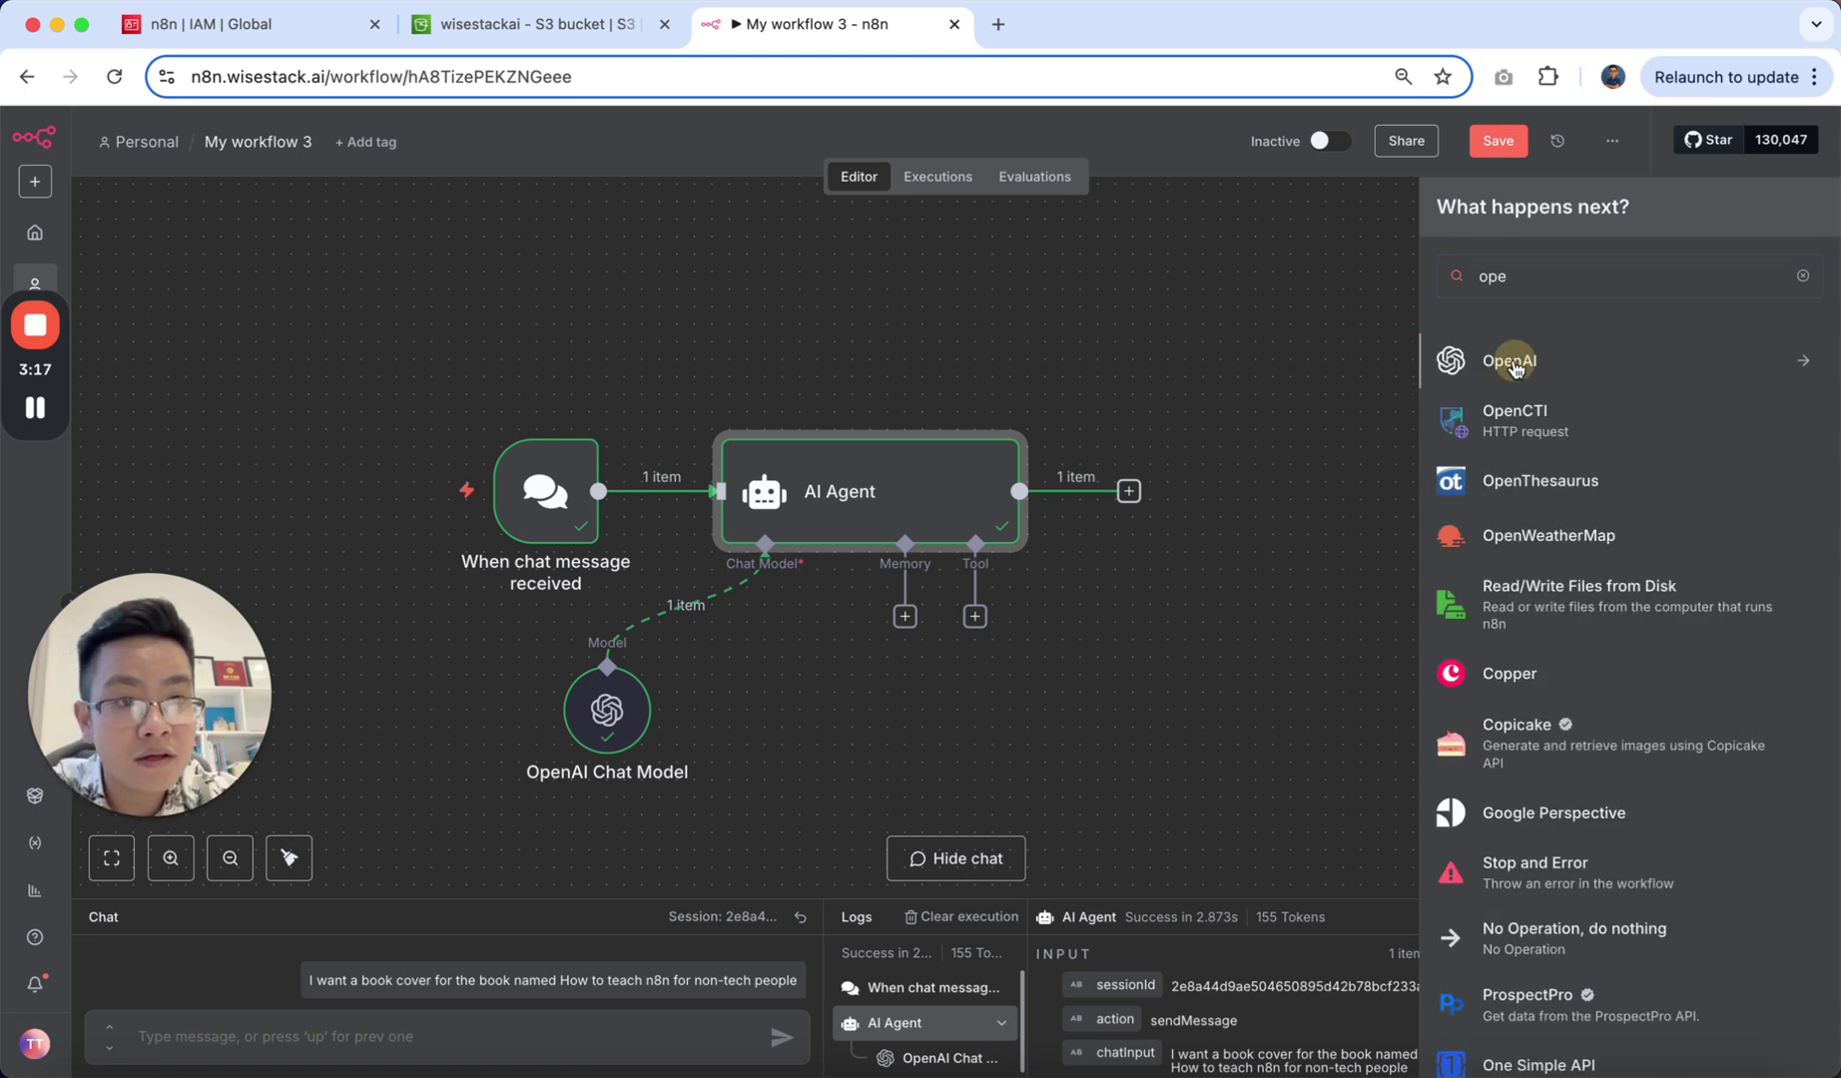
{"action": "left_click", "coordinate": [1521, 360]}
{"action": "scroll", "coordinate": [1580, 794], "scroll_direction": "down", "scroll_amount": 1}
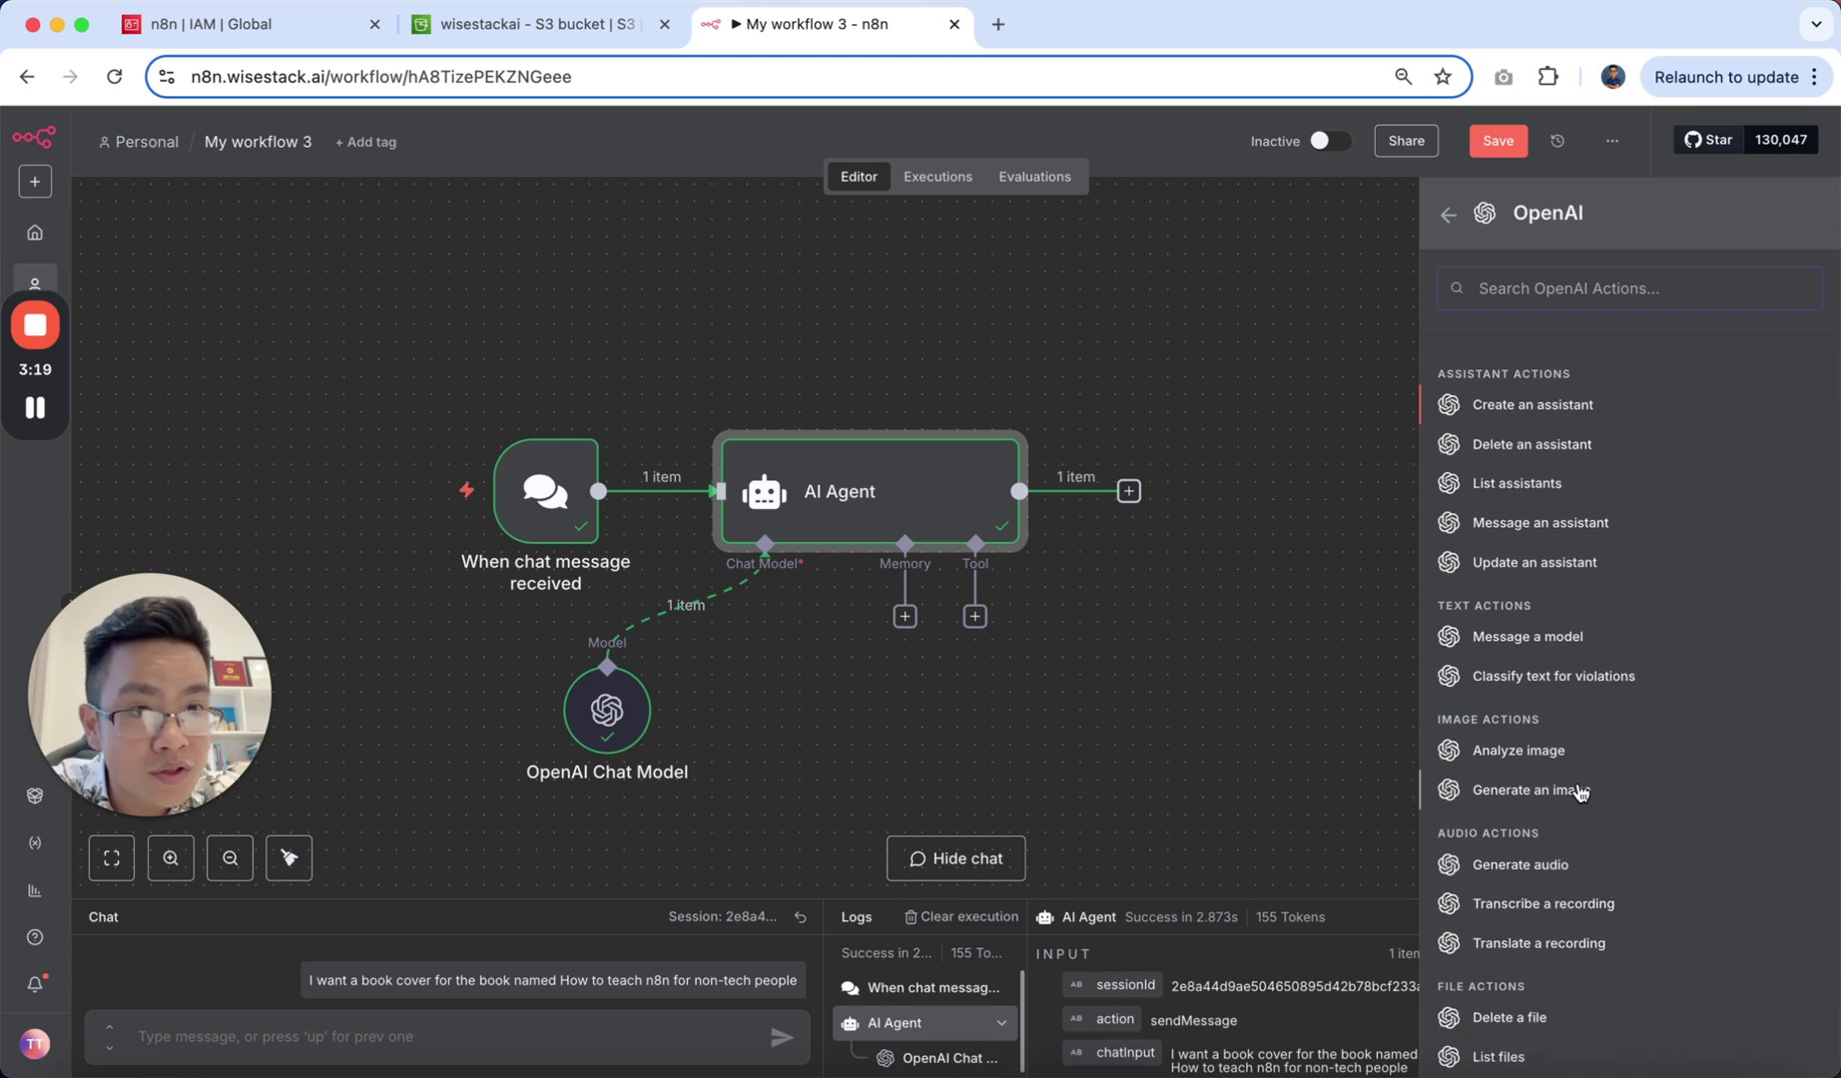
{"action": "scroll", "coordinate": [1580, 791], "scroll_direction": "down", "scroll_amount": 2}
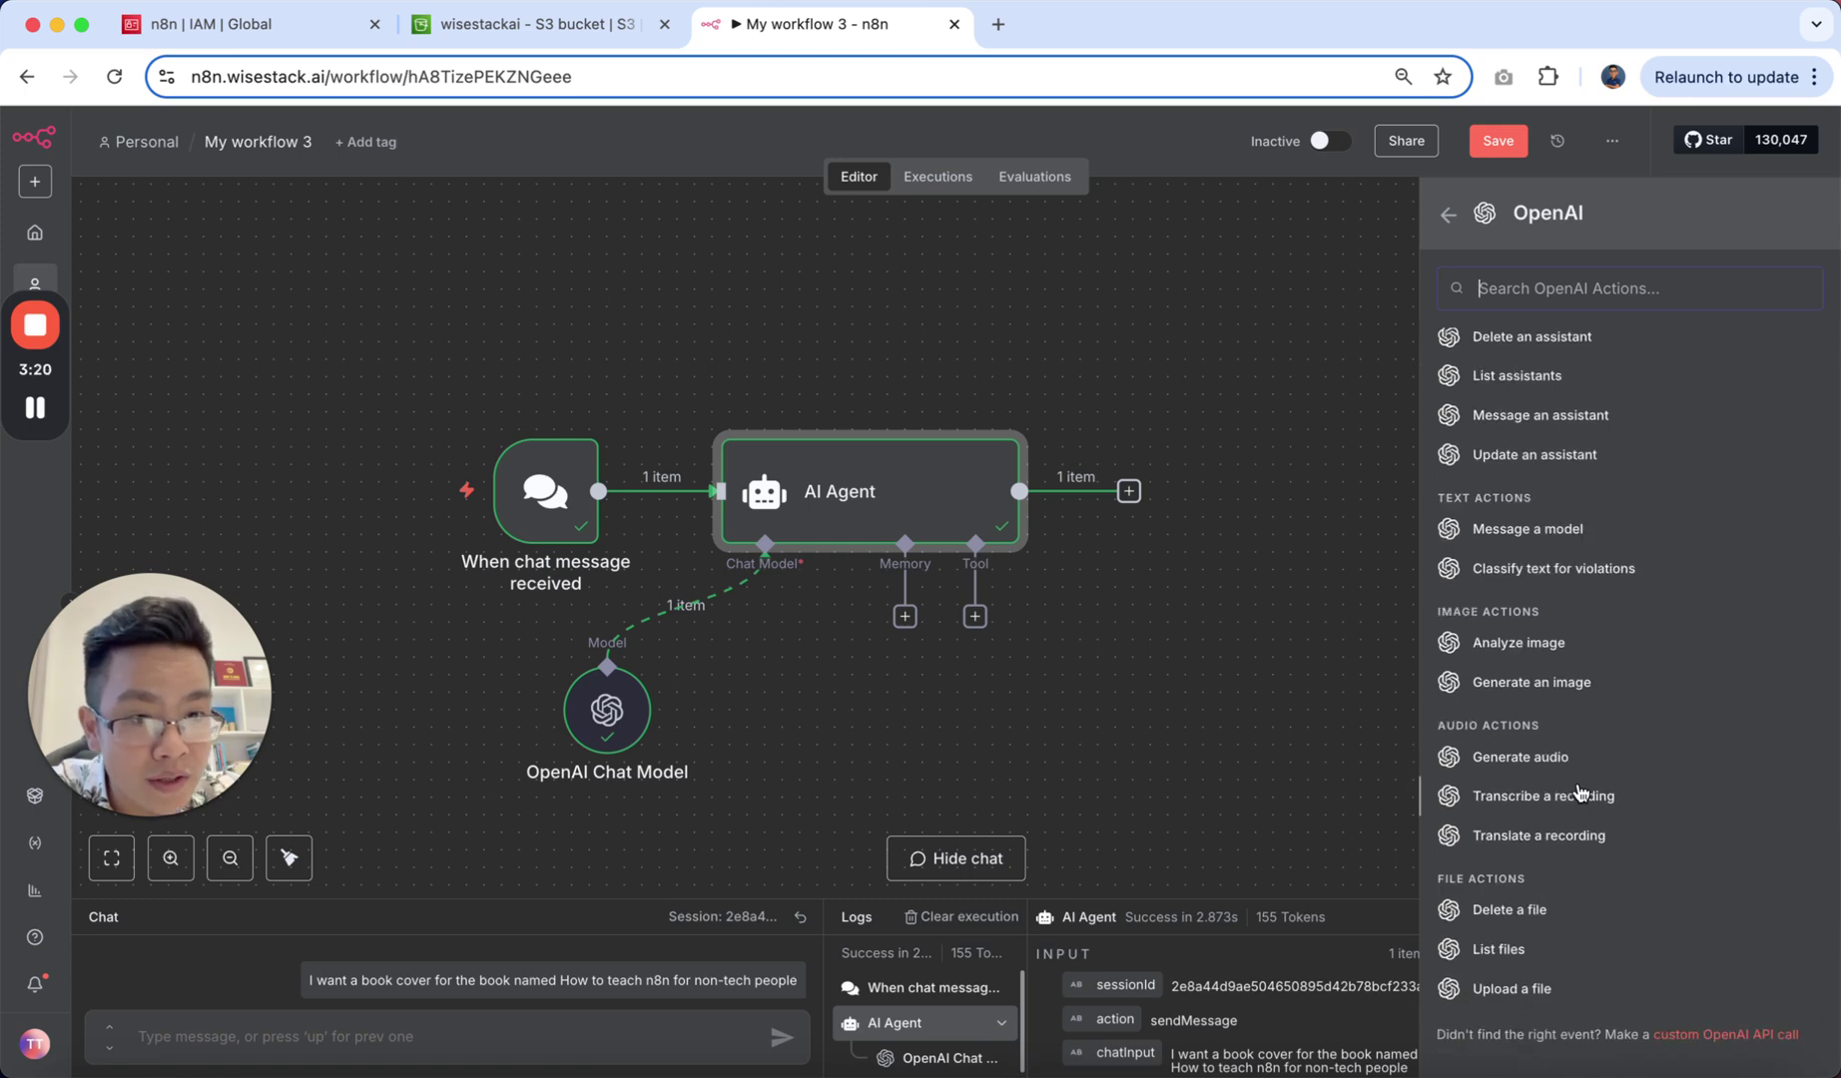
{"action": "left_click", "coordinate": [1532, 682]}
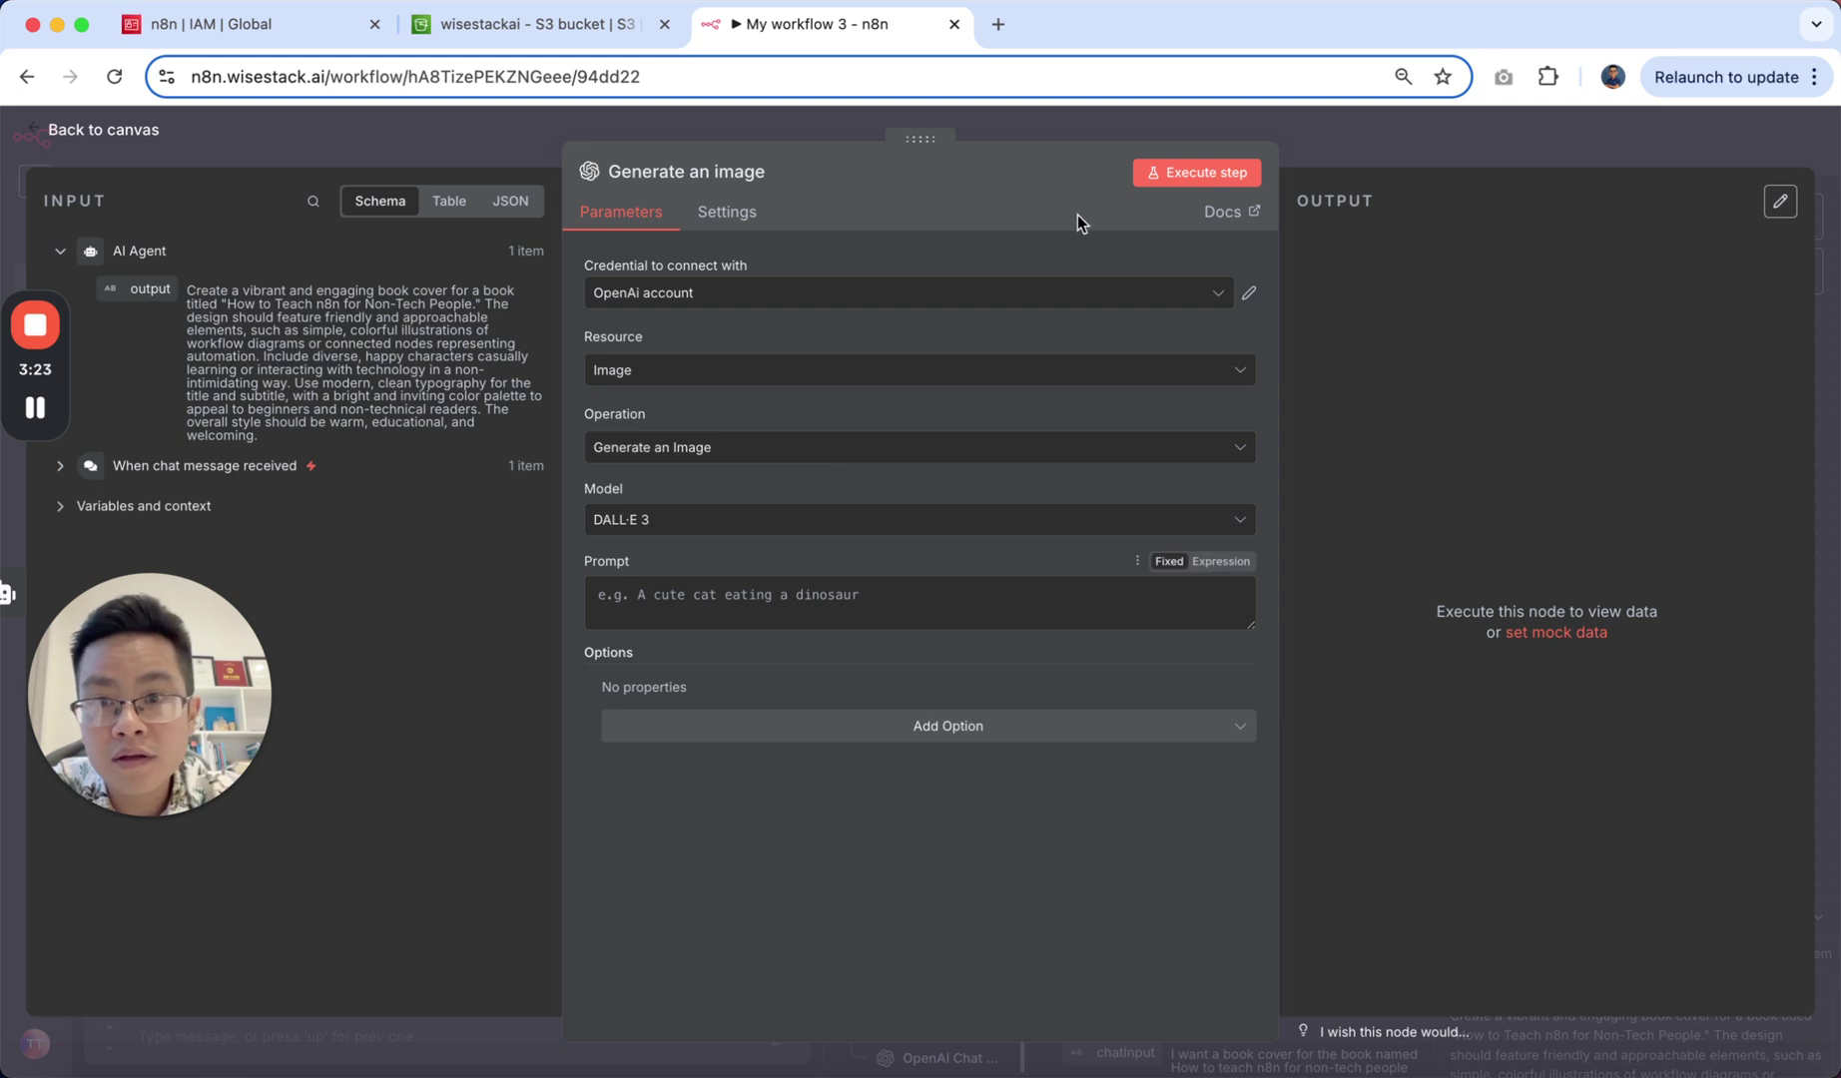
Step: Use the agent's output as the image prompt, switch the model to DALL-E 2, and execute the step
{"action": "left_click_drag", "start_coordinate": [150, 288], "coordinate": [706, 614]}
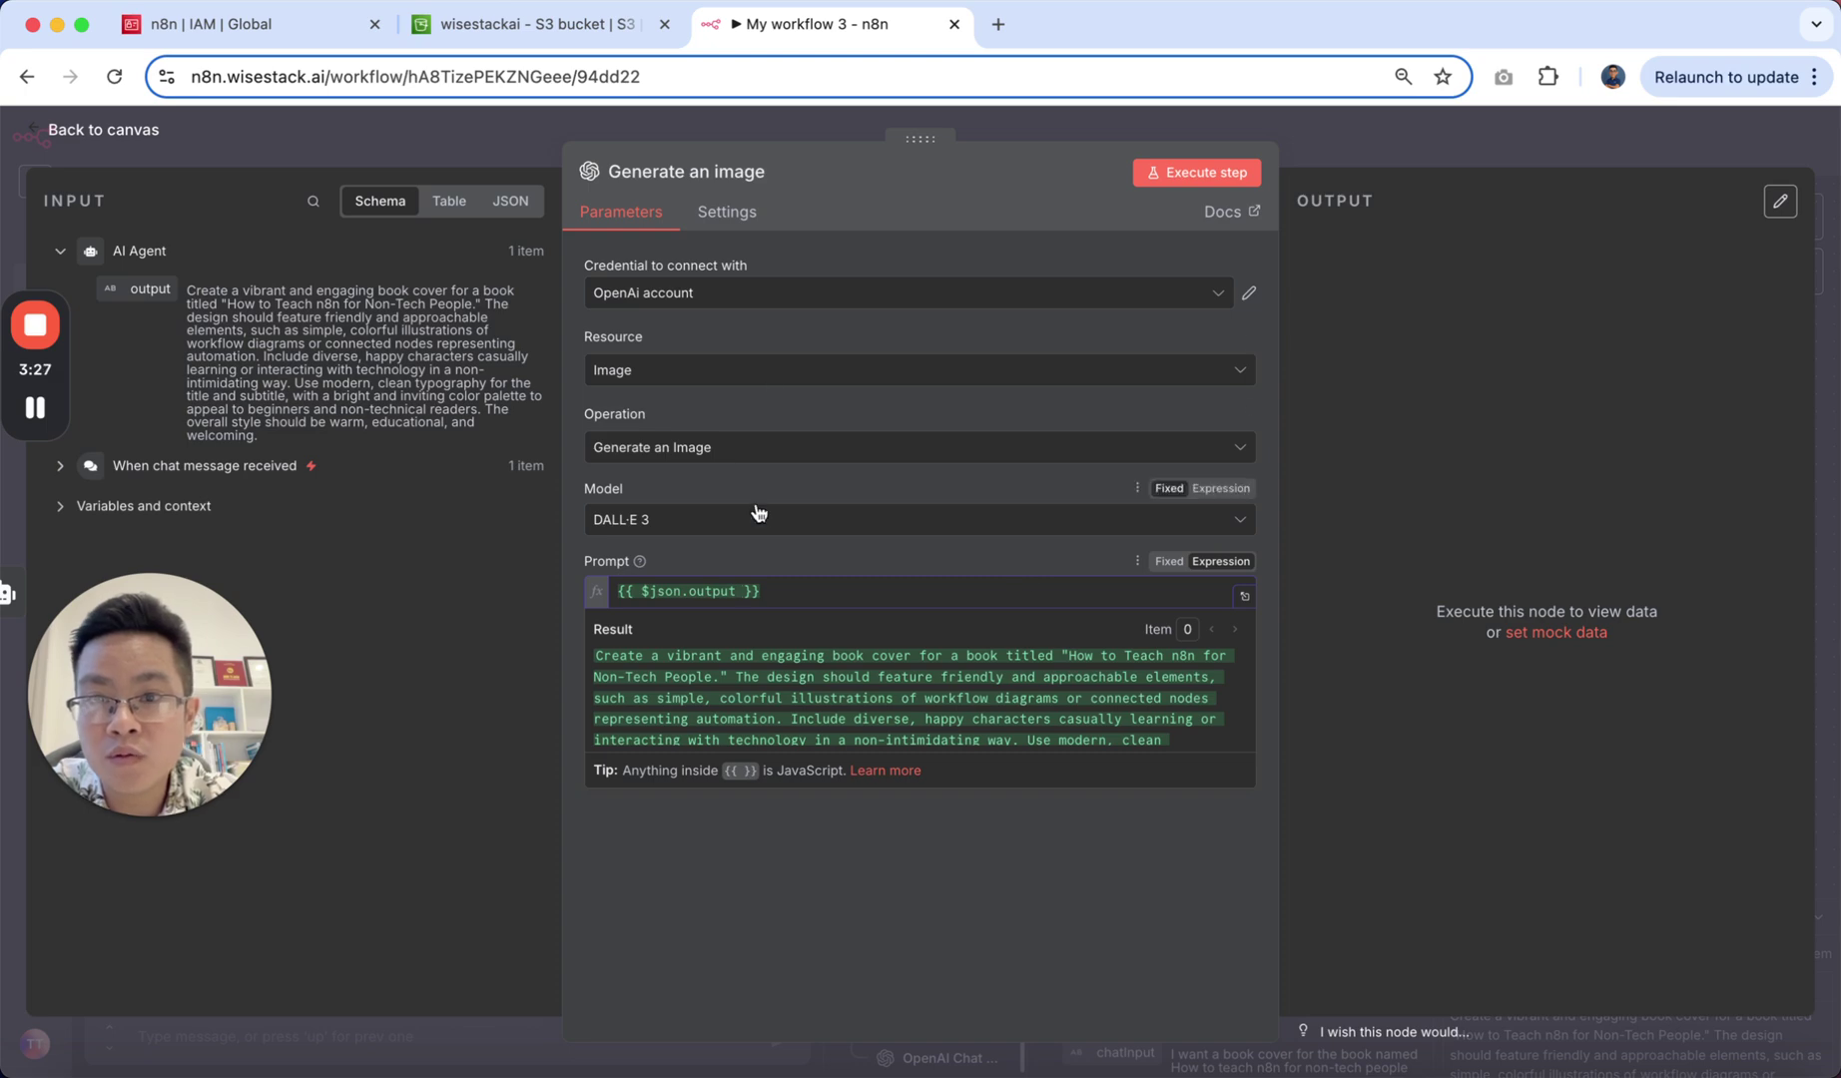
{"action": "left_click", "coordinate": [760, 518]}
{"action": "left_click", "coordinate": [721, 575]}
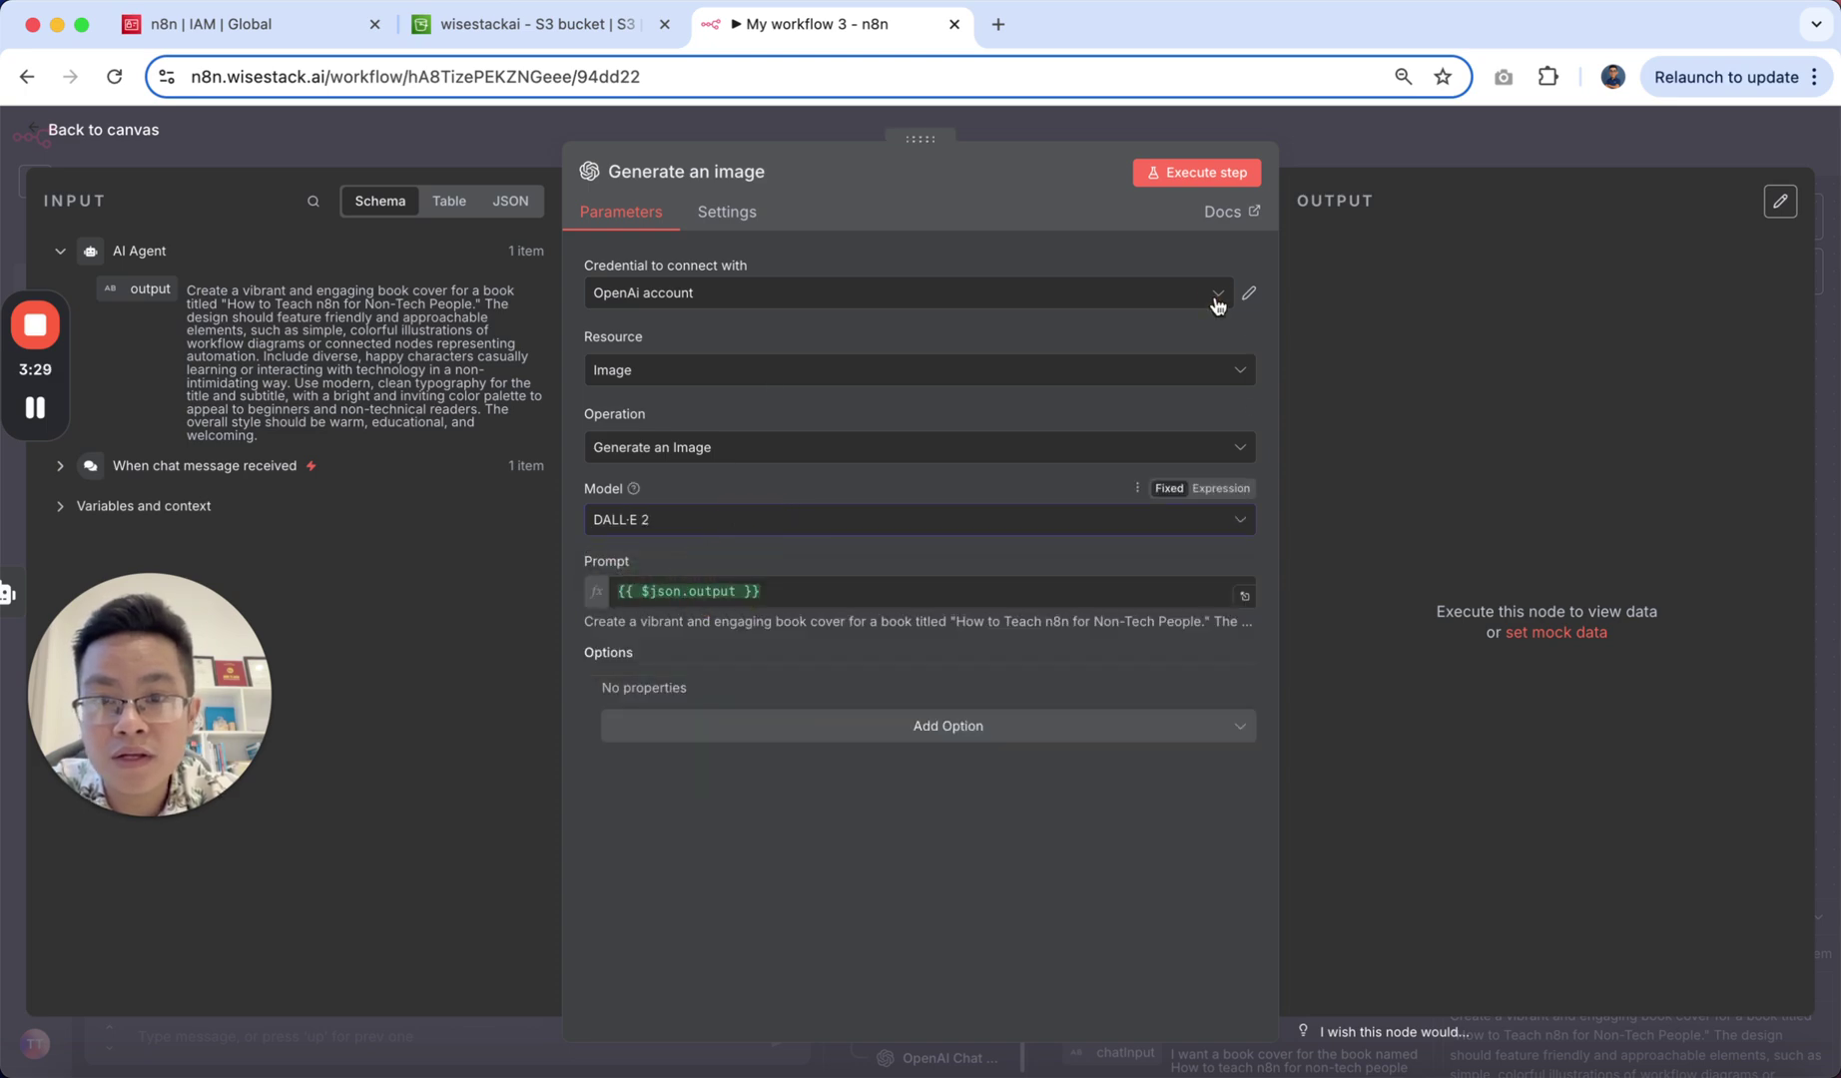
{"action": "left_click", "coordinate": [1423, 135]}
{"action": "left_click_drag", "start_coordinate": [1162, 496], "coordinate": [1233, 504]}
{"action": "mouse_move", "coordinate": [1228, 491]}
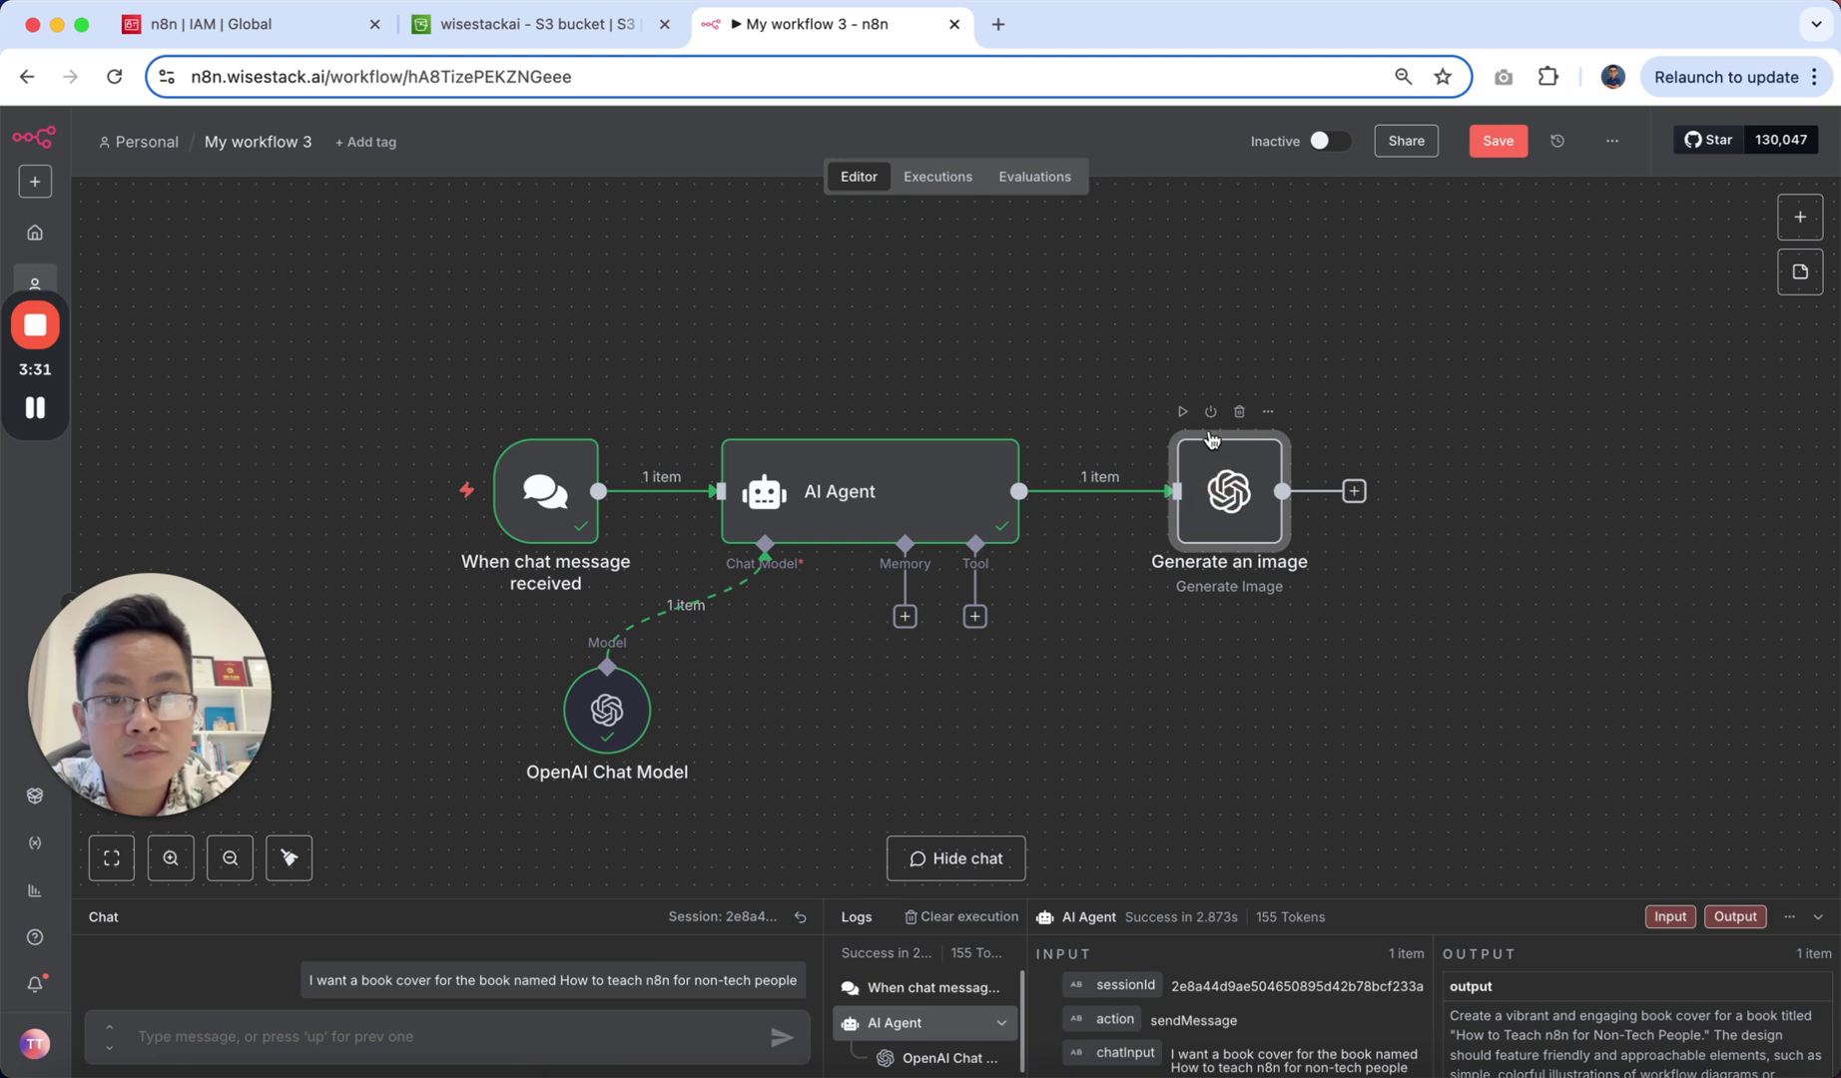
{"action": "left_click", "coordinate": [1182, 413]}
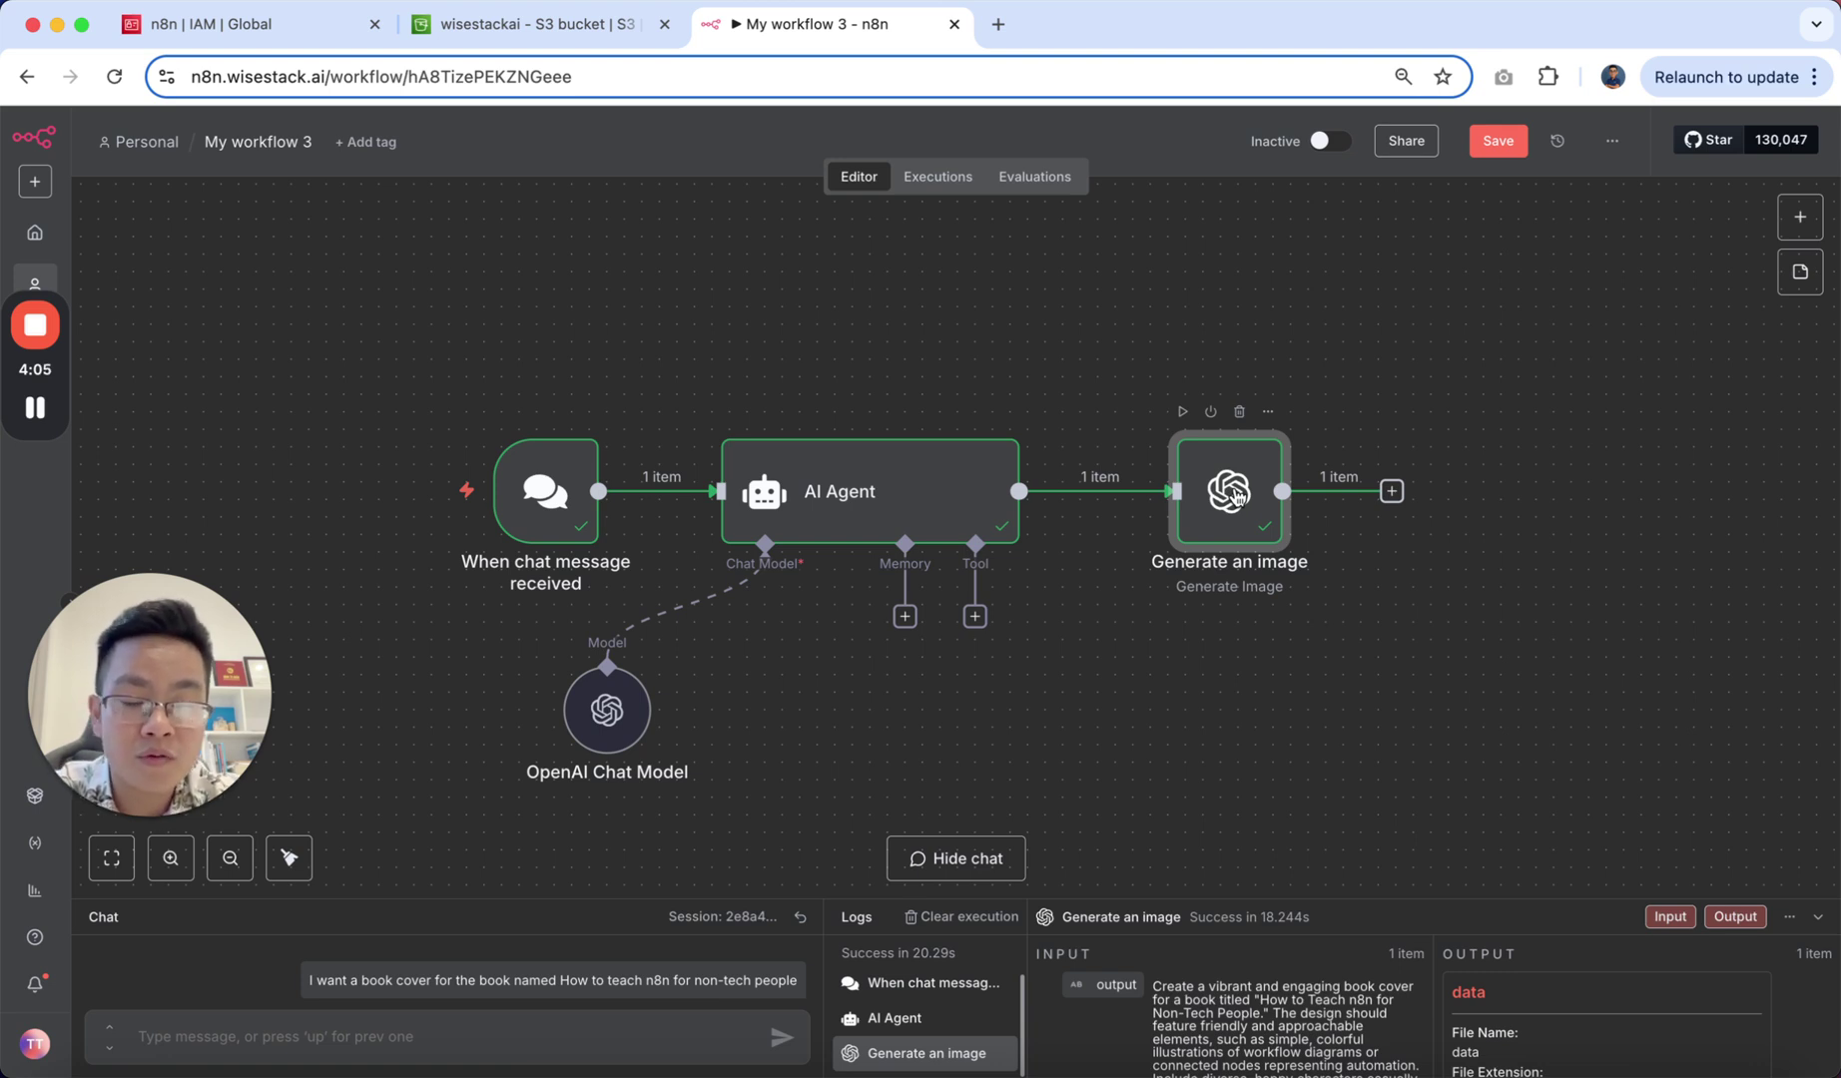
{"action": "double_click", "coordinate": [1234, 497]}
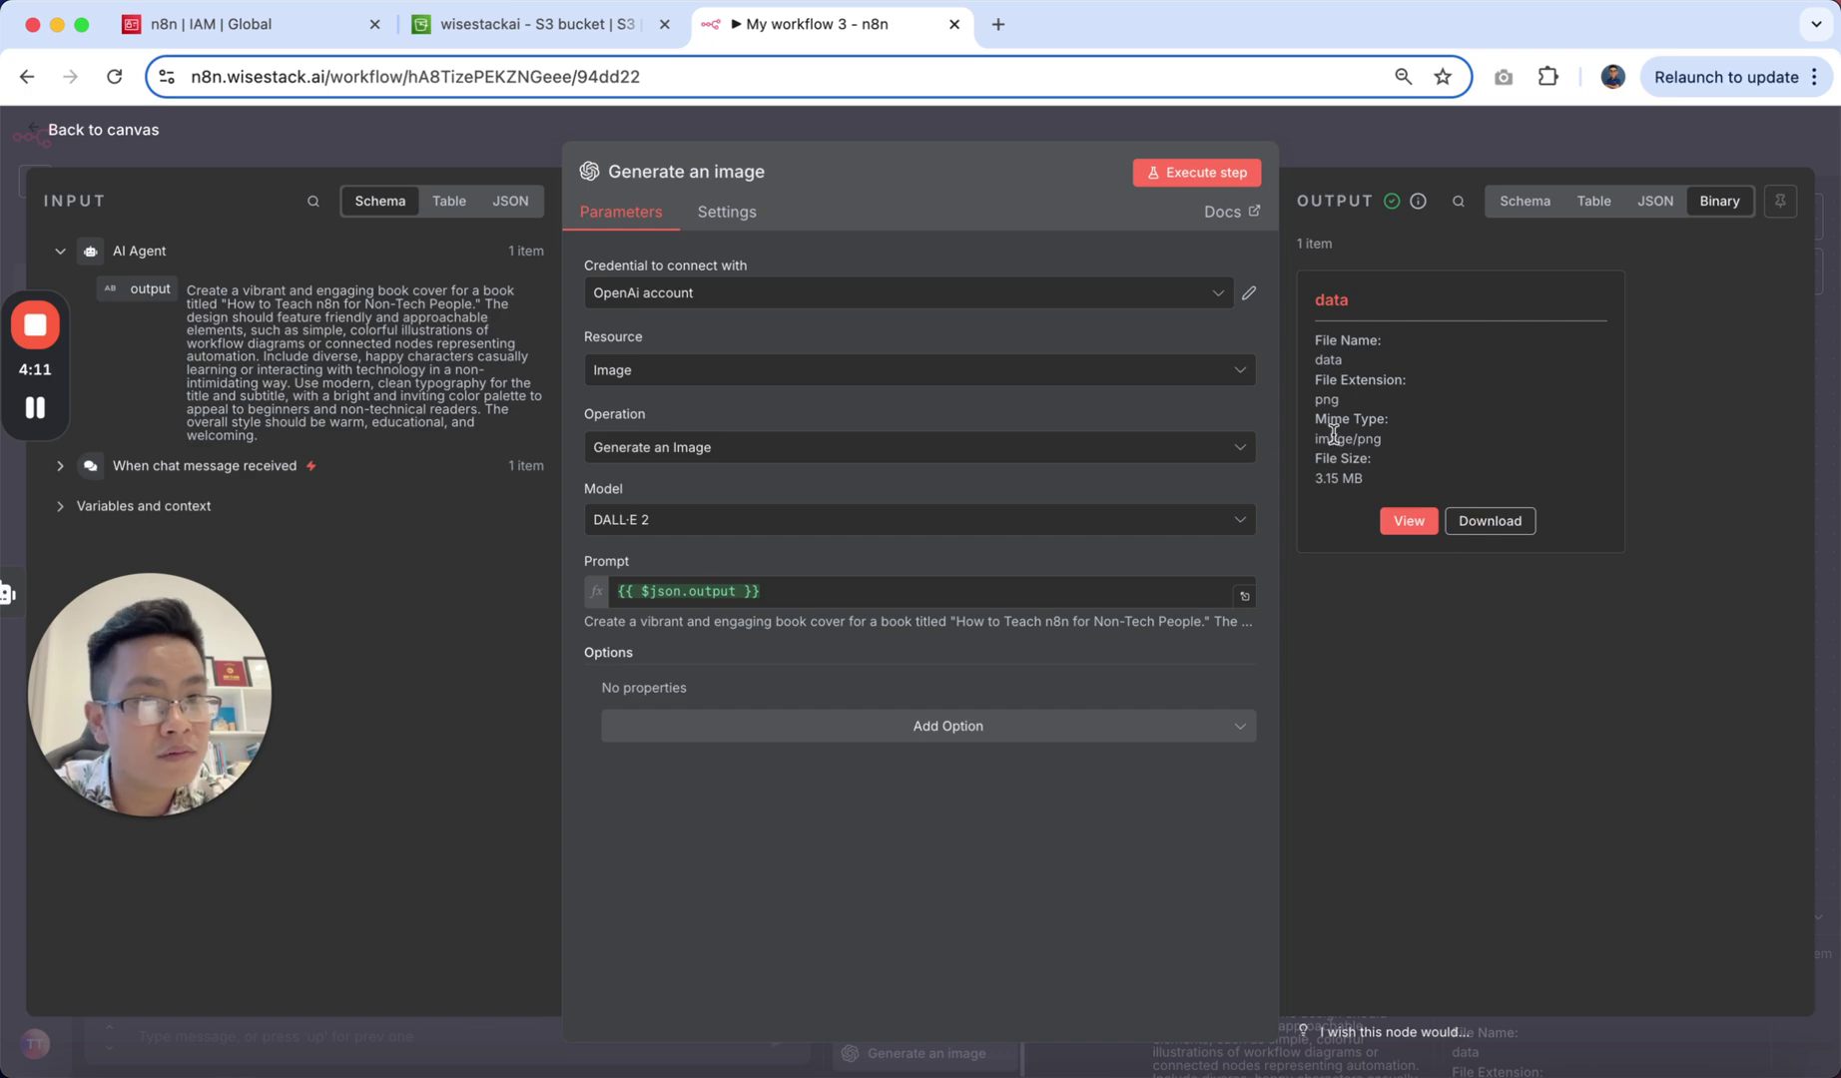
{"action": "left_click", "coordinate": [1564, 150]}
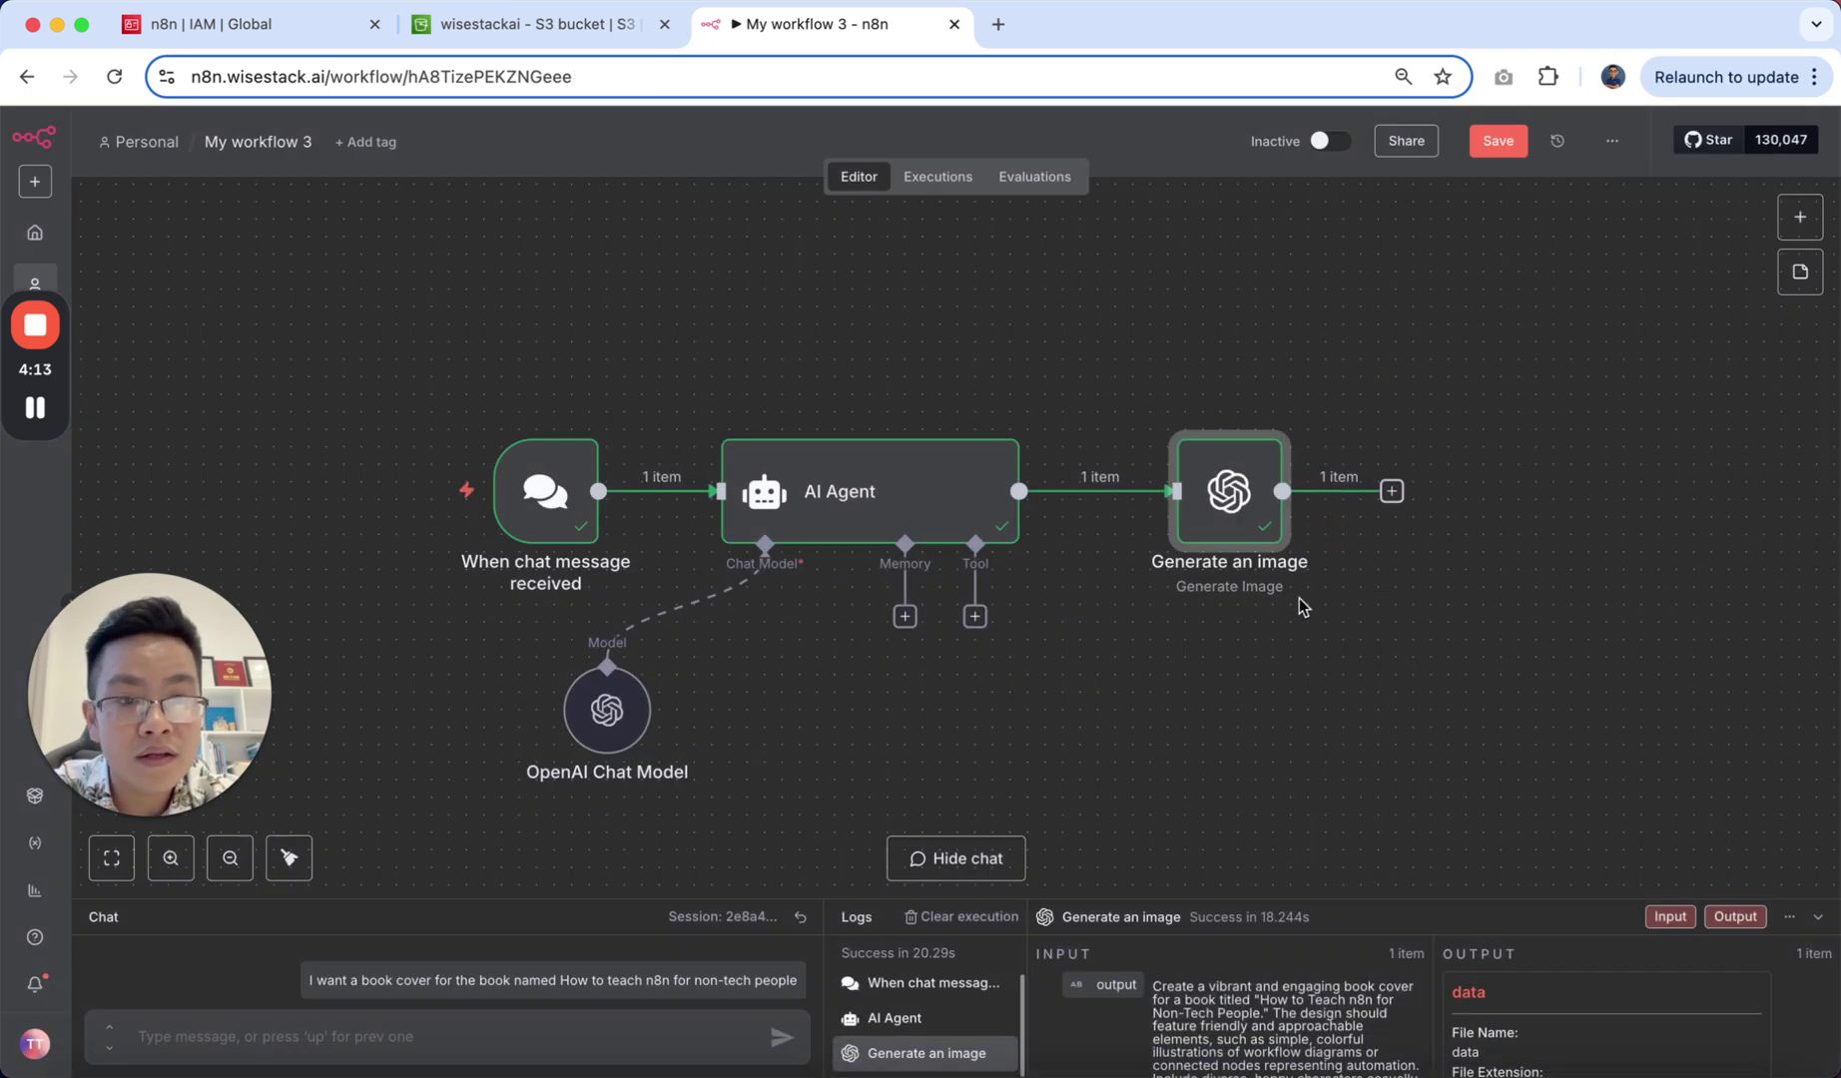
{"action": "mouse_move", "coordinate": [1391, 492]}
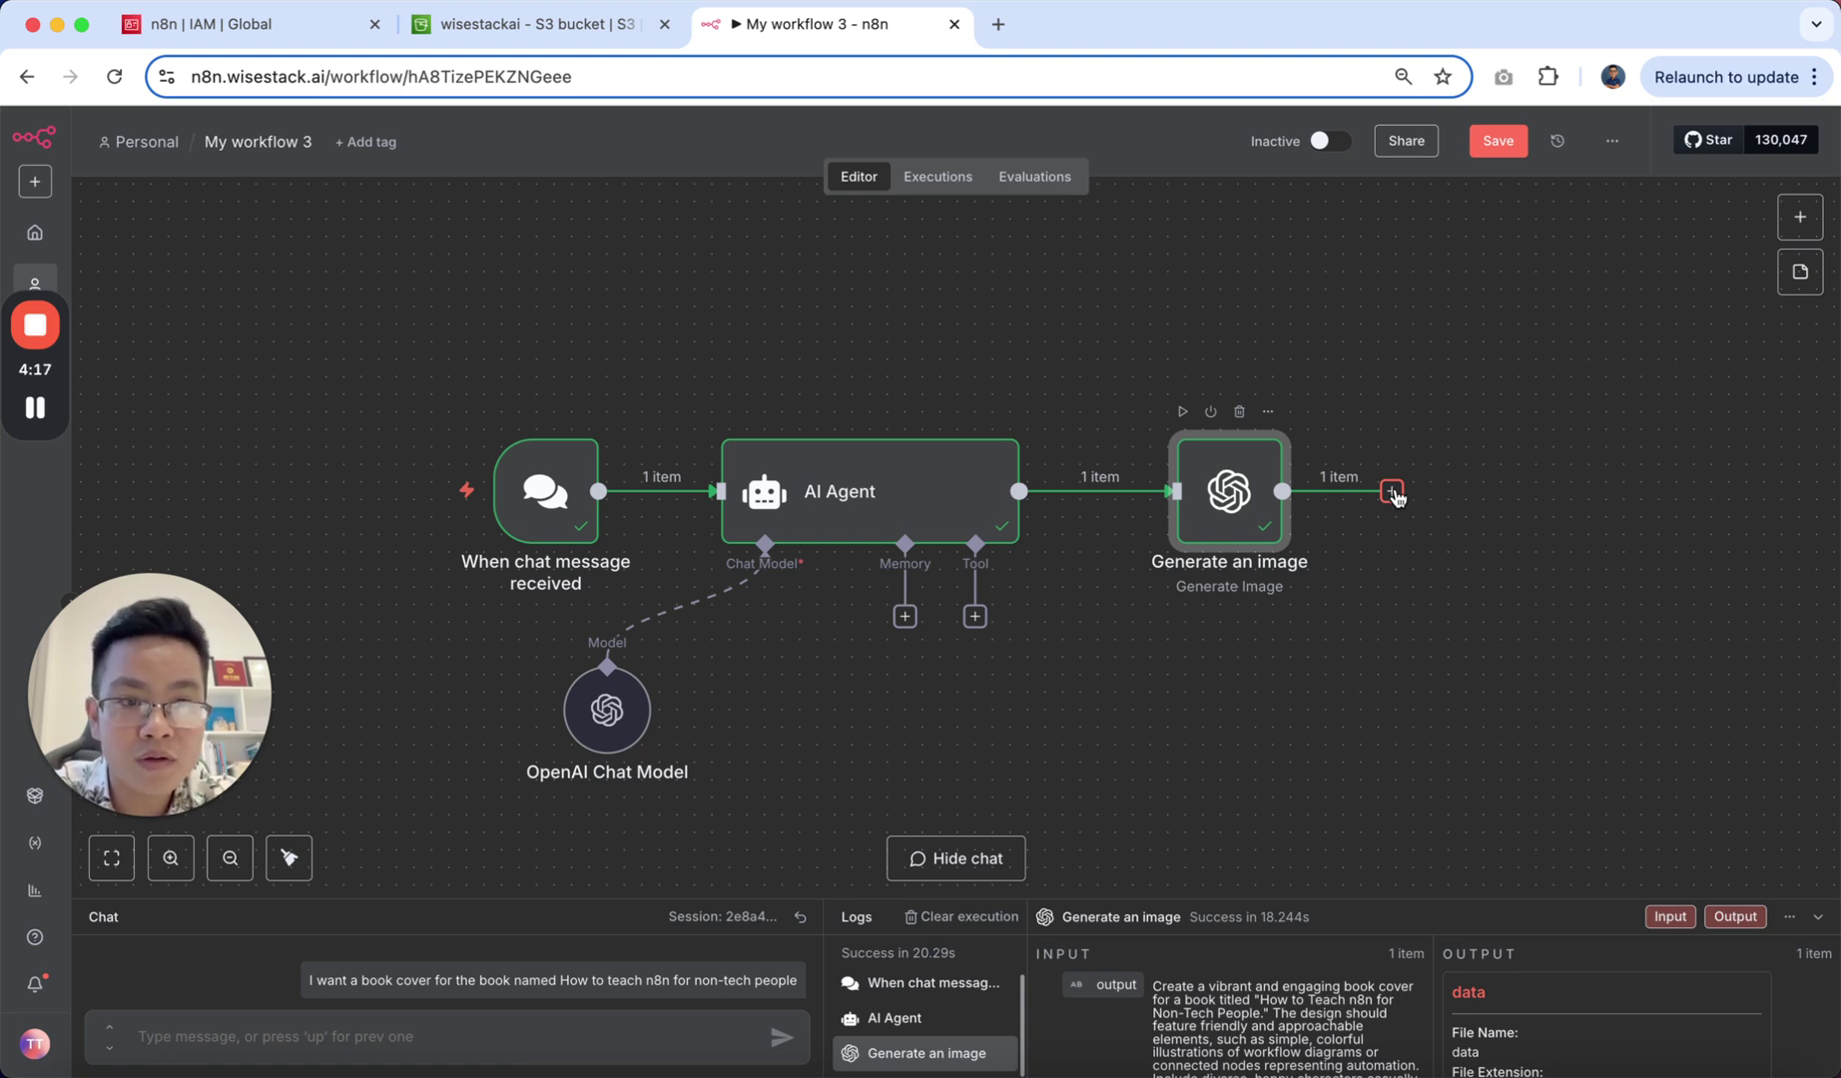
Step: Add an AWS S3 'Upload a file' node after the Generate an image step
{"action": "left_click", "coordinate": [1391, 491]}
{"action": "type", "text": "aws"}
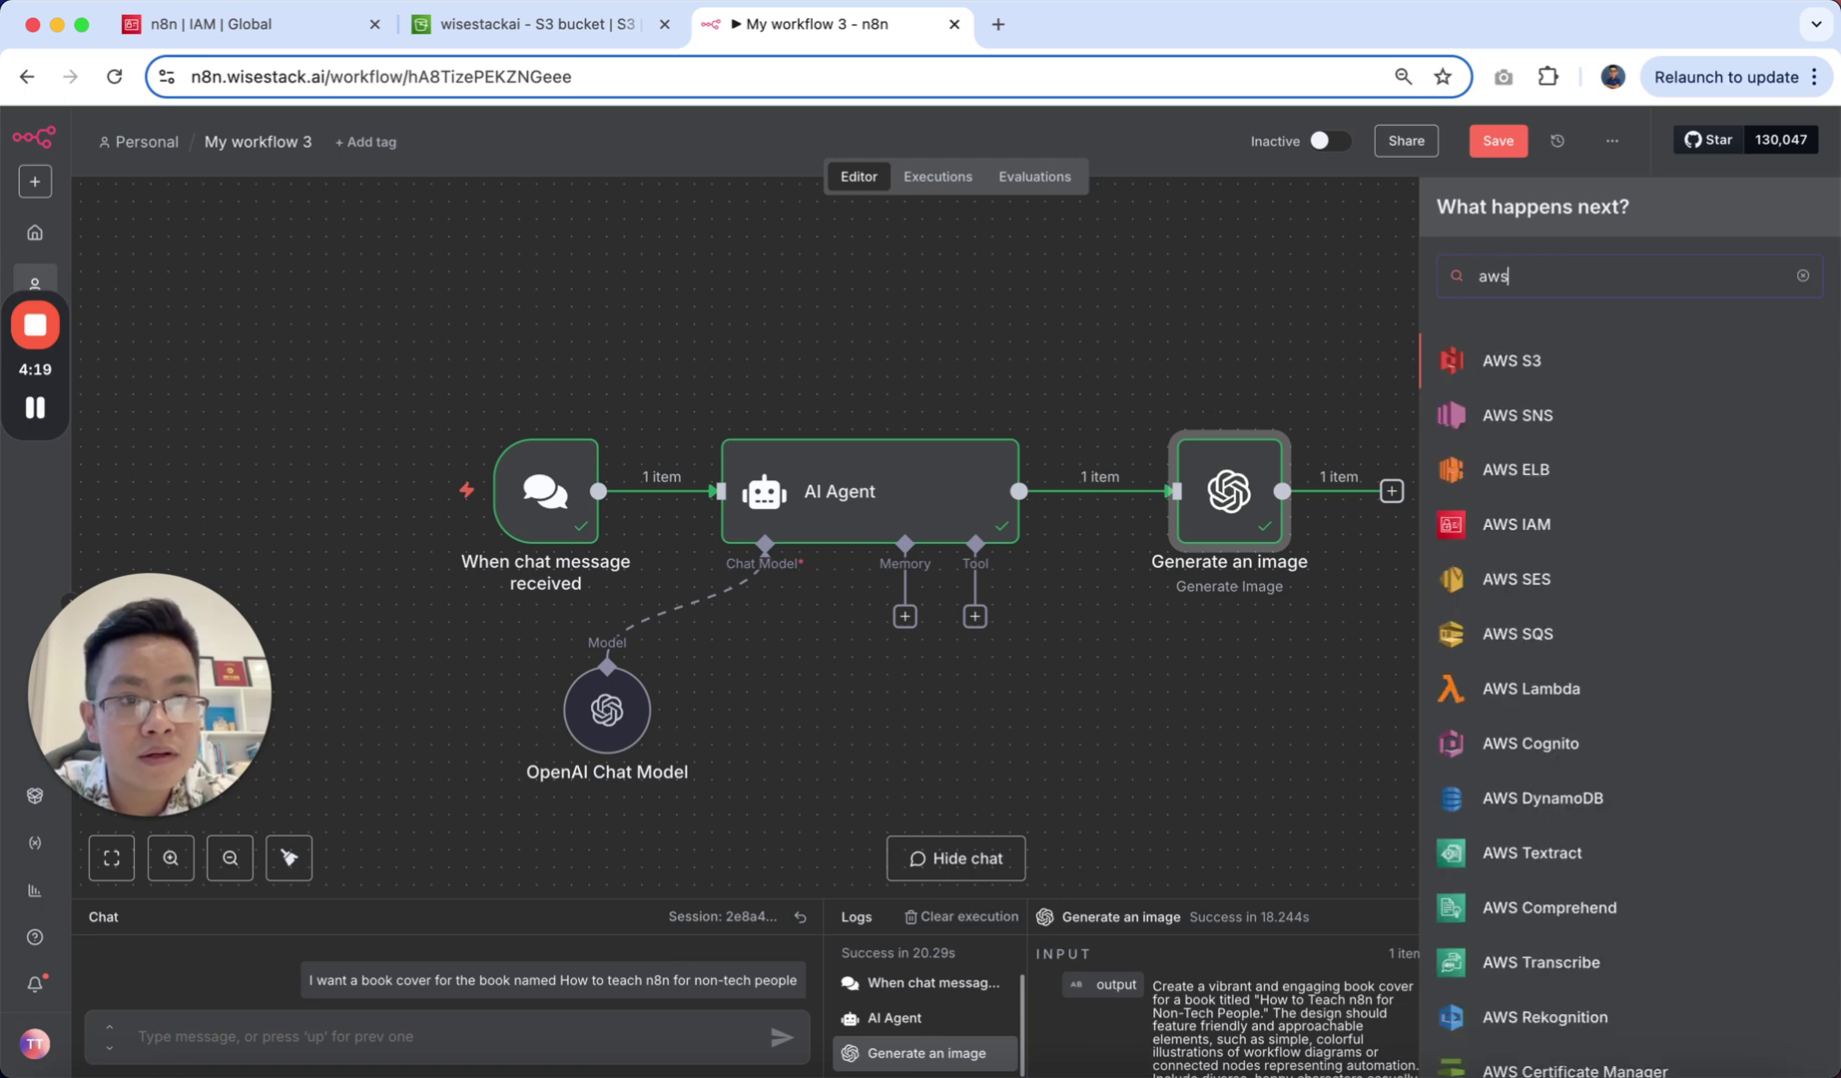
{"action": "left_click", "coordinate": [1511, 367]}
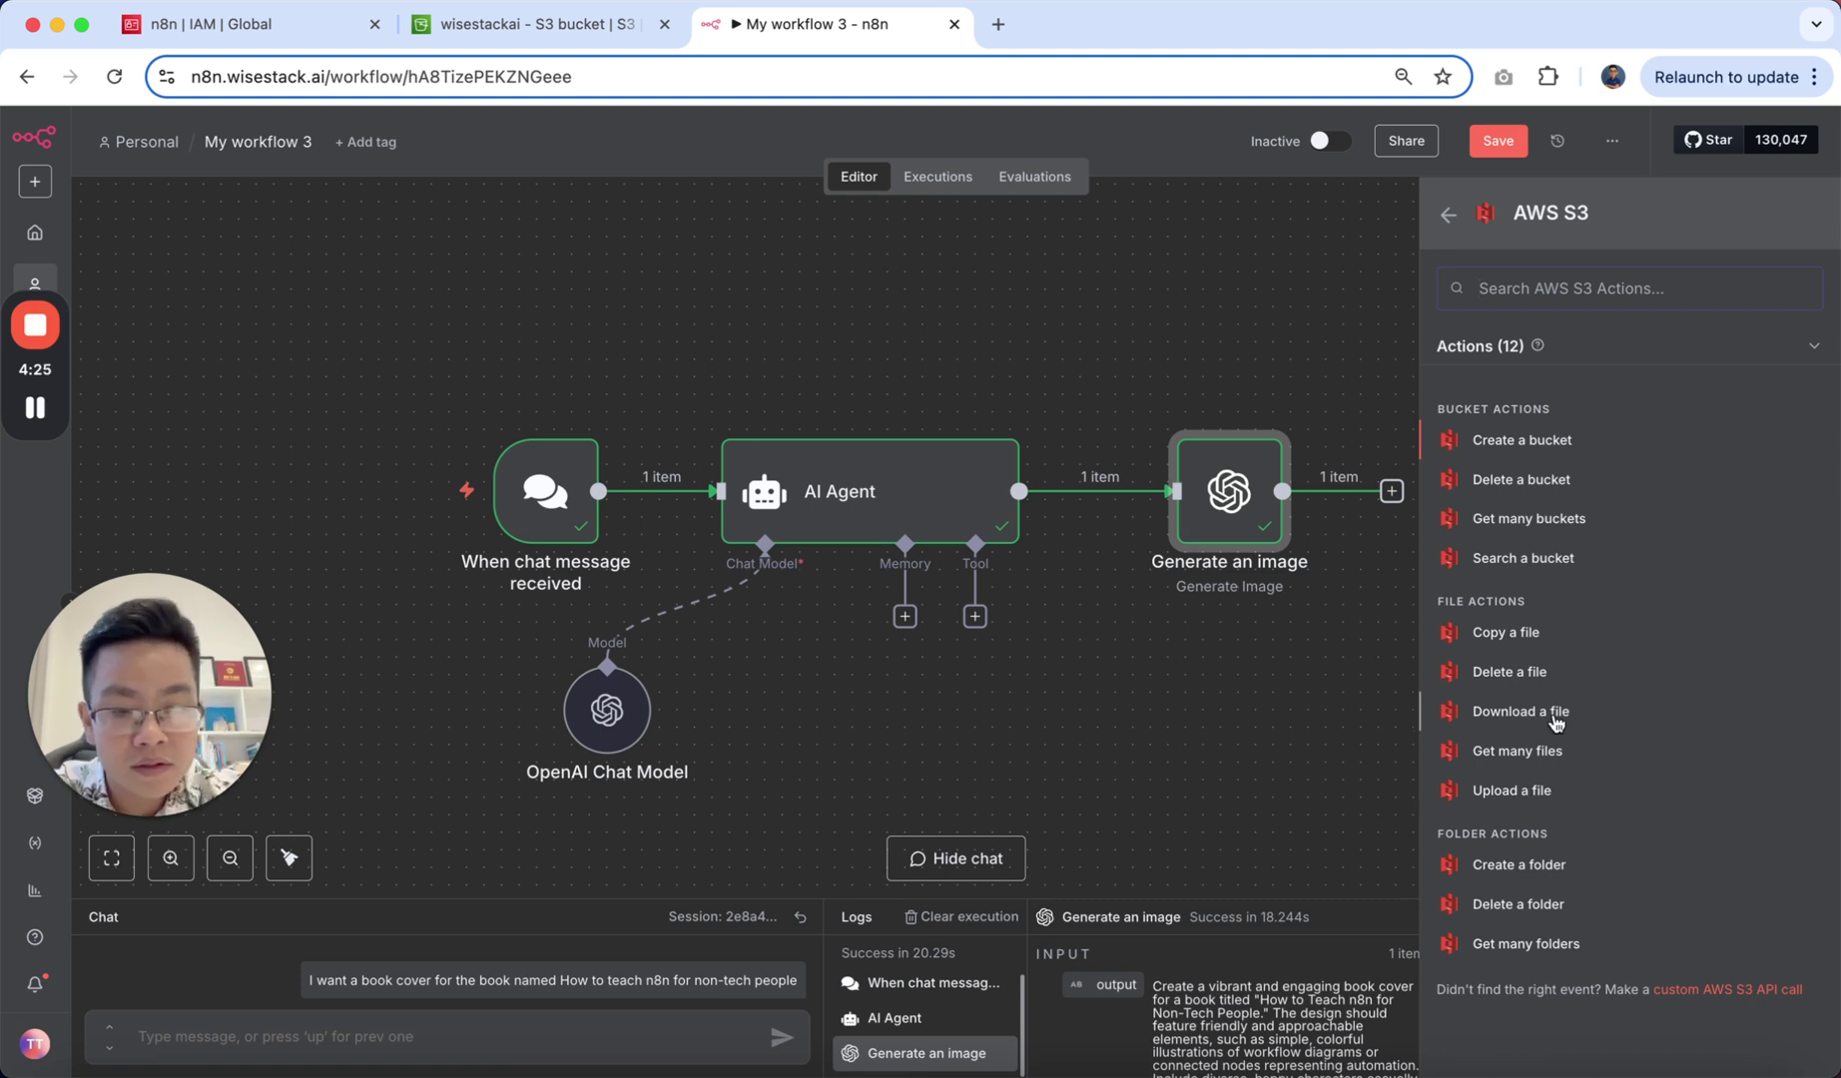
{"action": "type", "text": "up"}
{"action": "left_click", "coordinate": [1538, 409]}
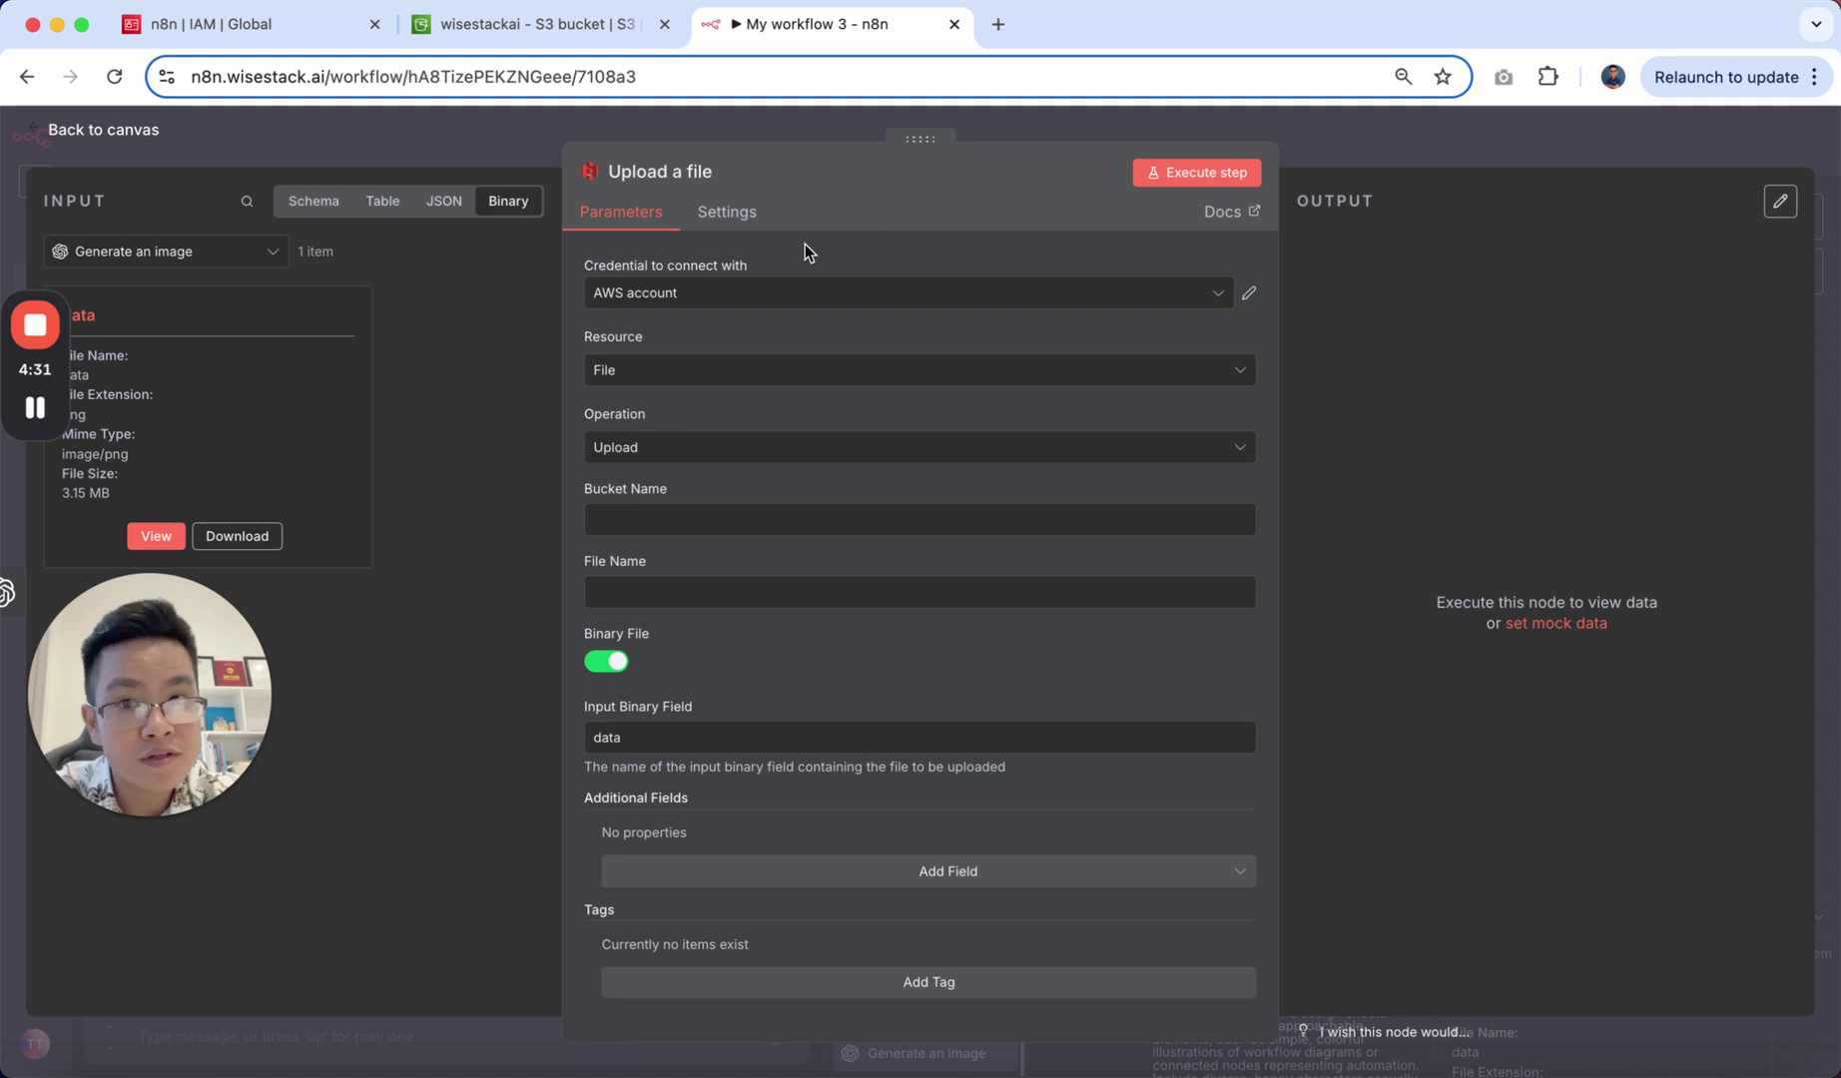
Step: Edit the AWS account credential and keep its region as Asia Pacific (Singapore)
{"action": "left_click", "coordinate": [1248, 294]}
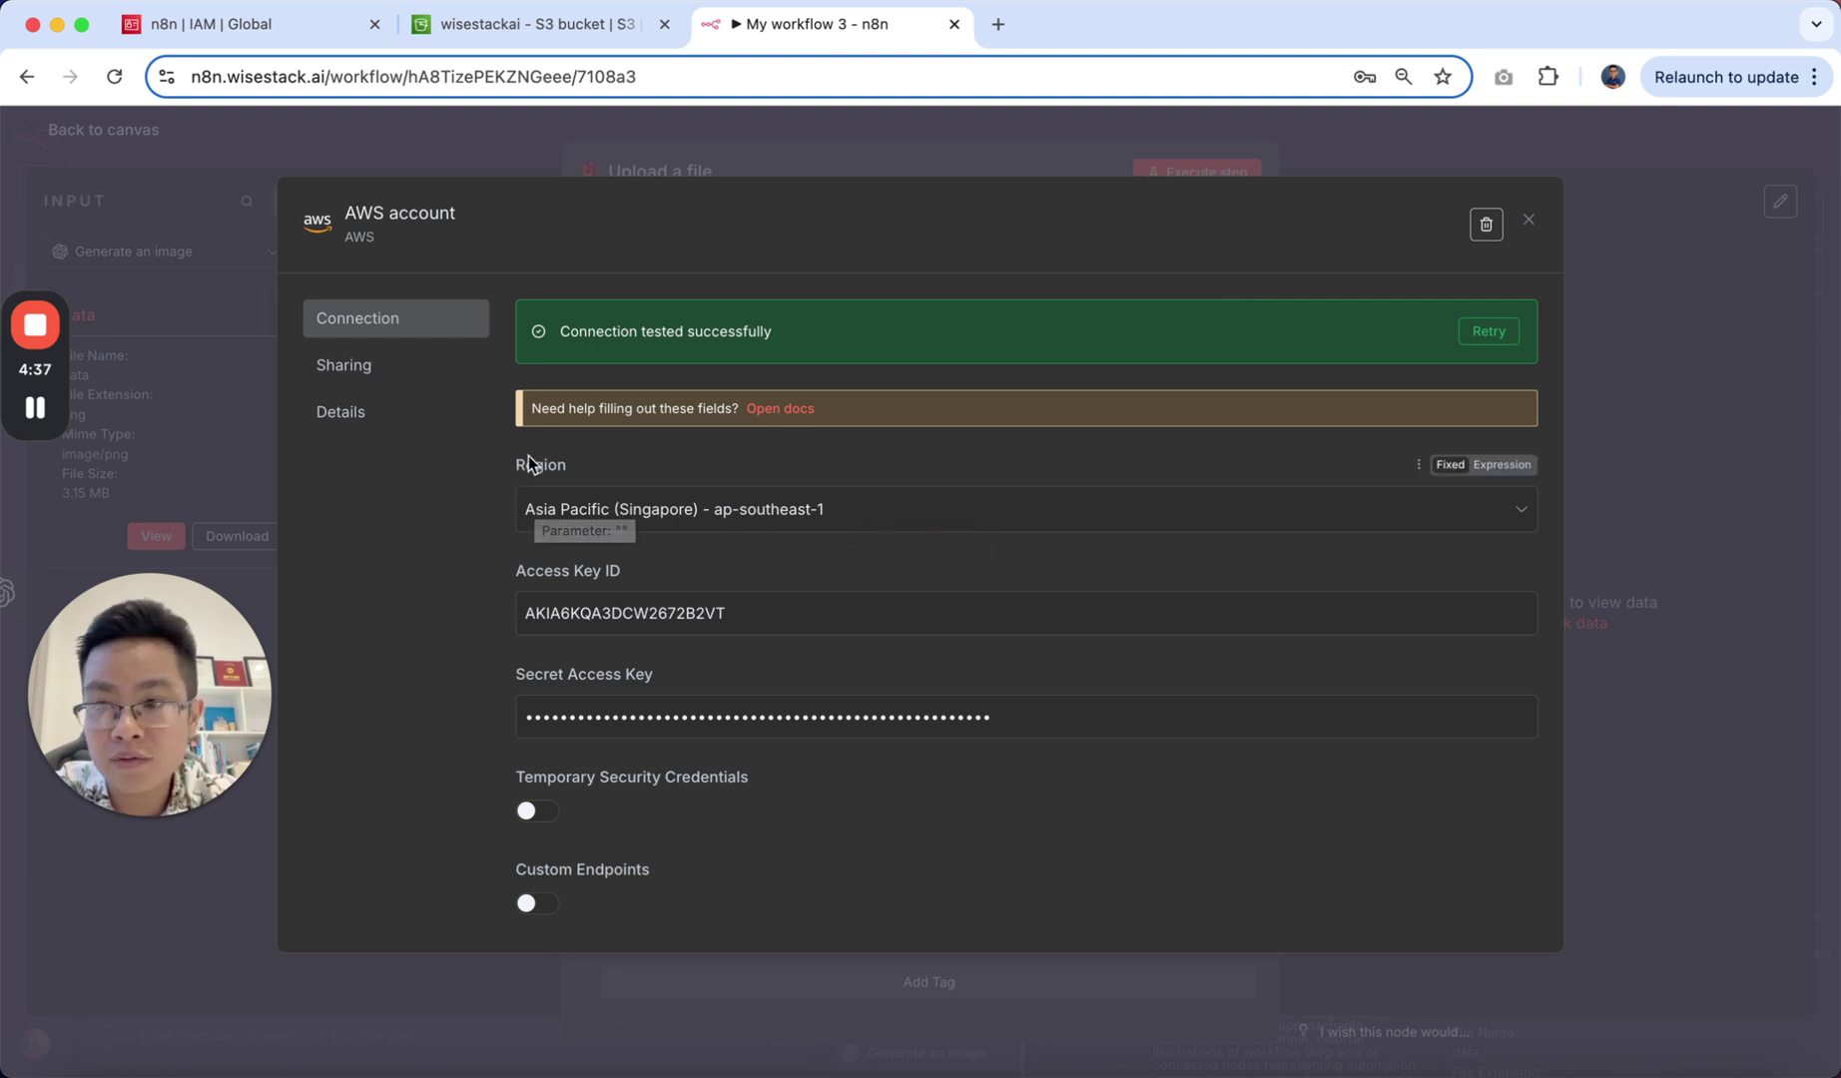
{"action": "left_click", "coordinate": [660, 516]}
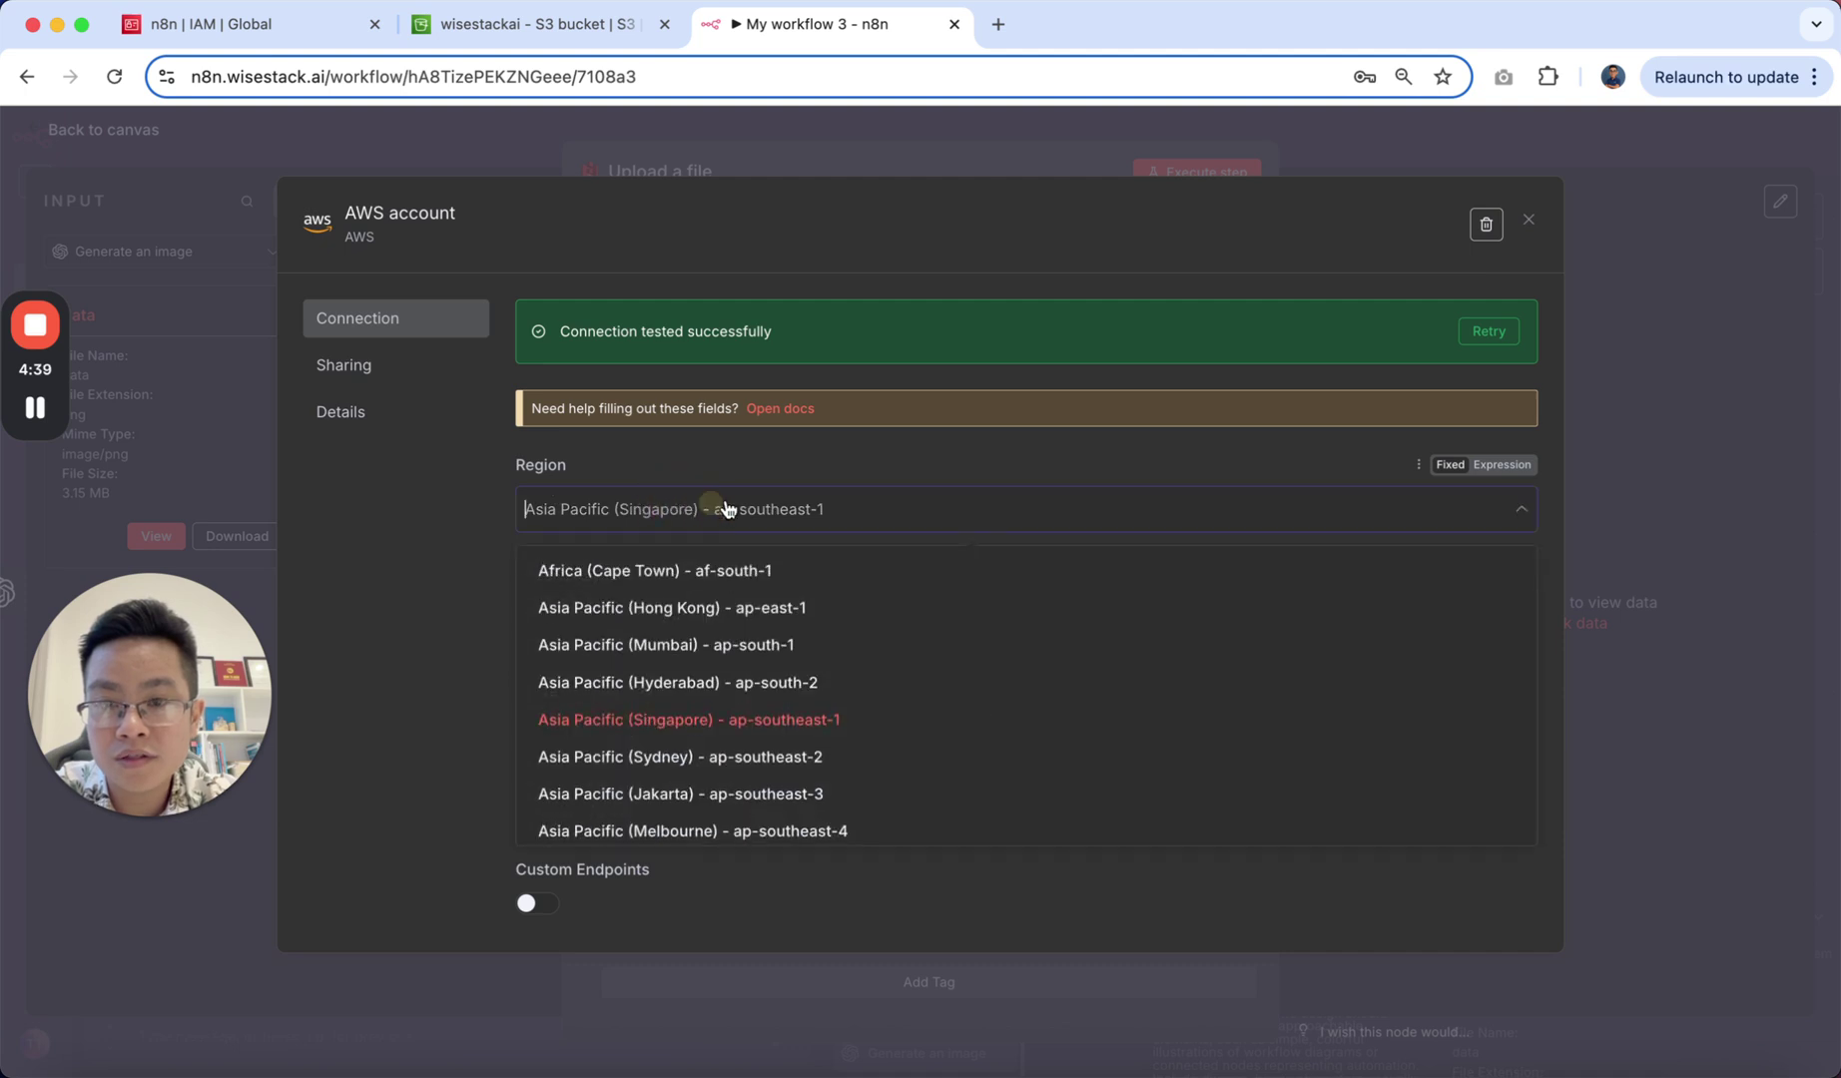
{"action": "left_click", "coordinate": [817, 715]}
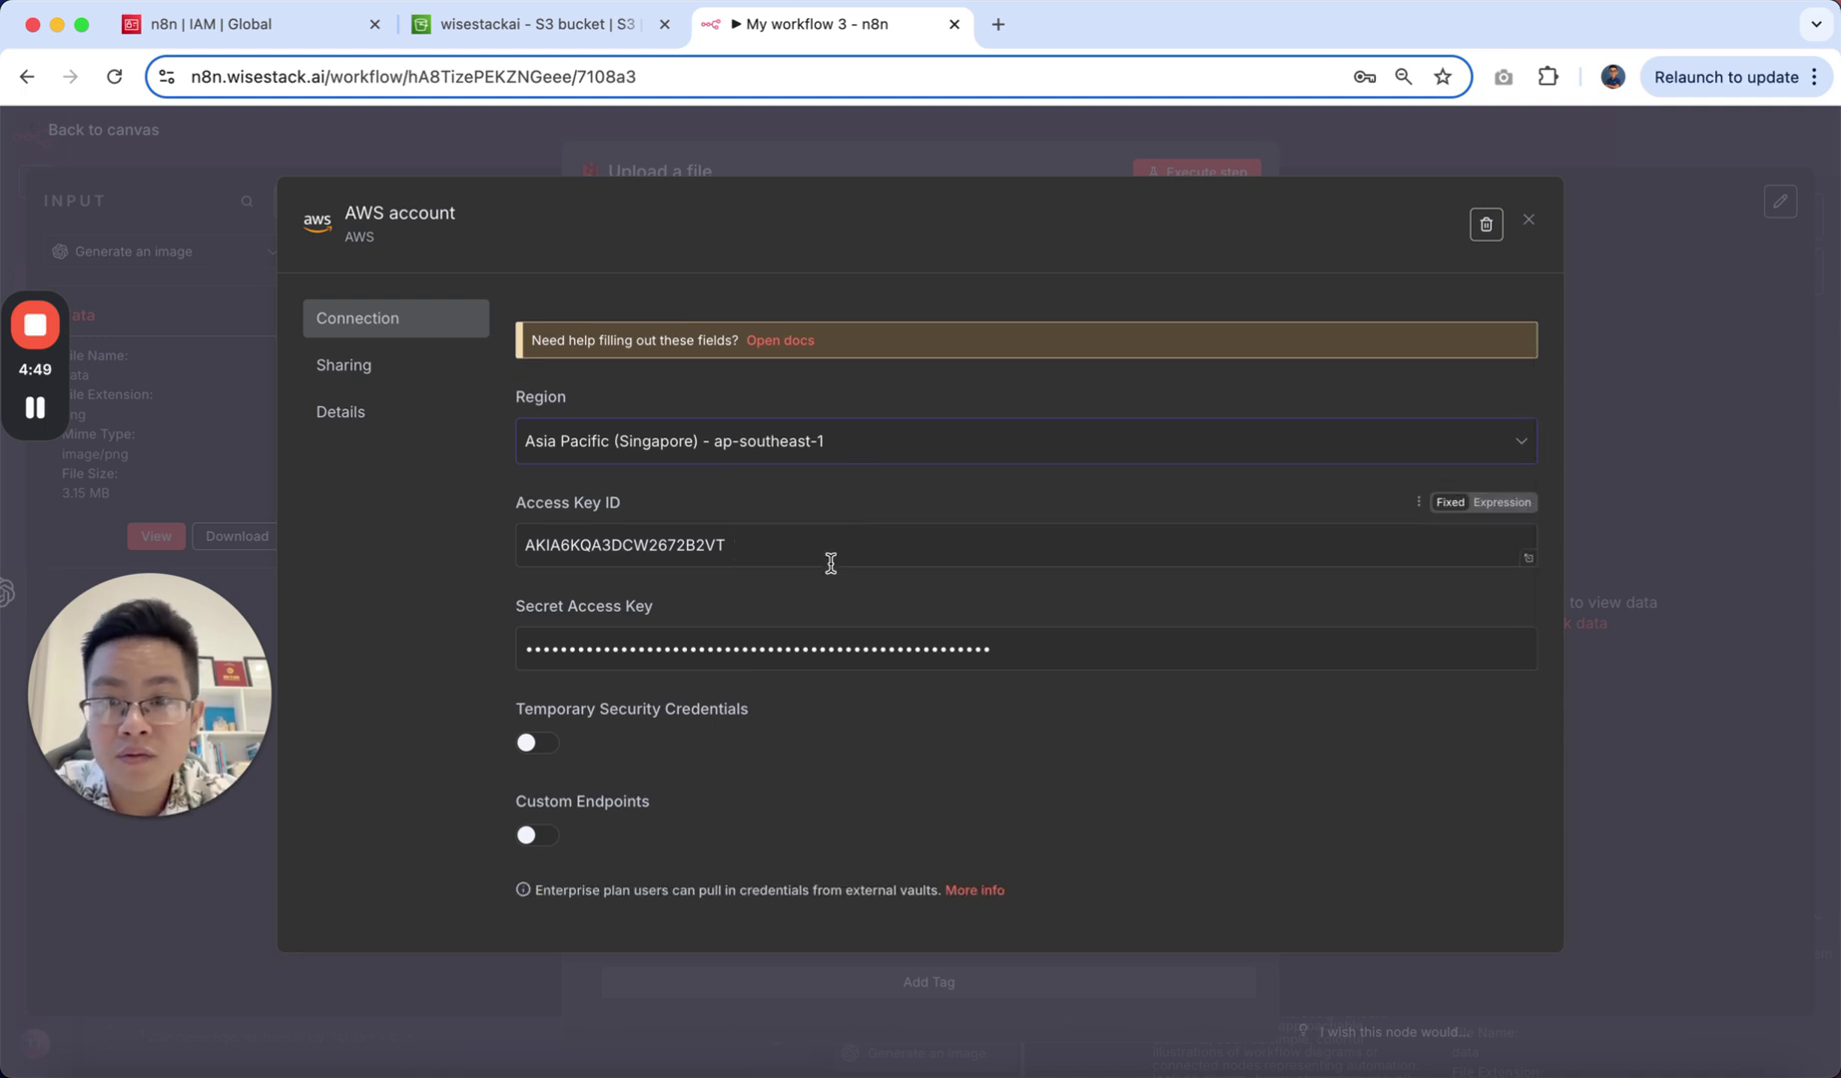
{"action": "scroll", "coordinate": [830, 563], "scroll_direction": "down", "scroll_amount": 1}
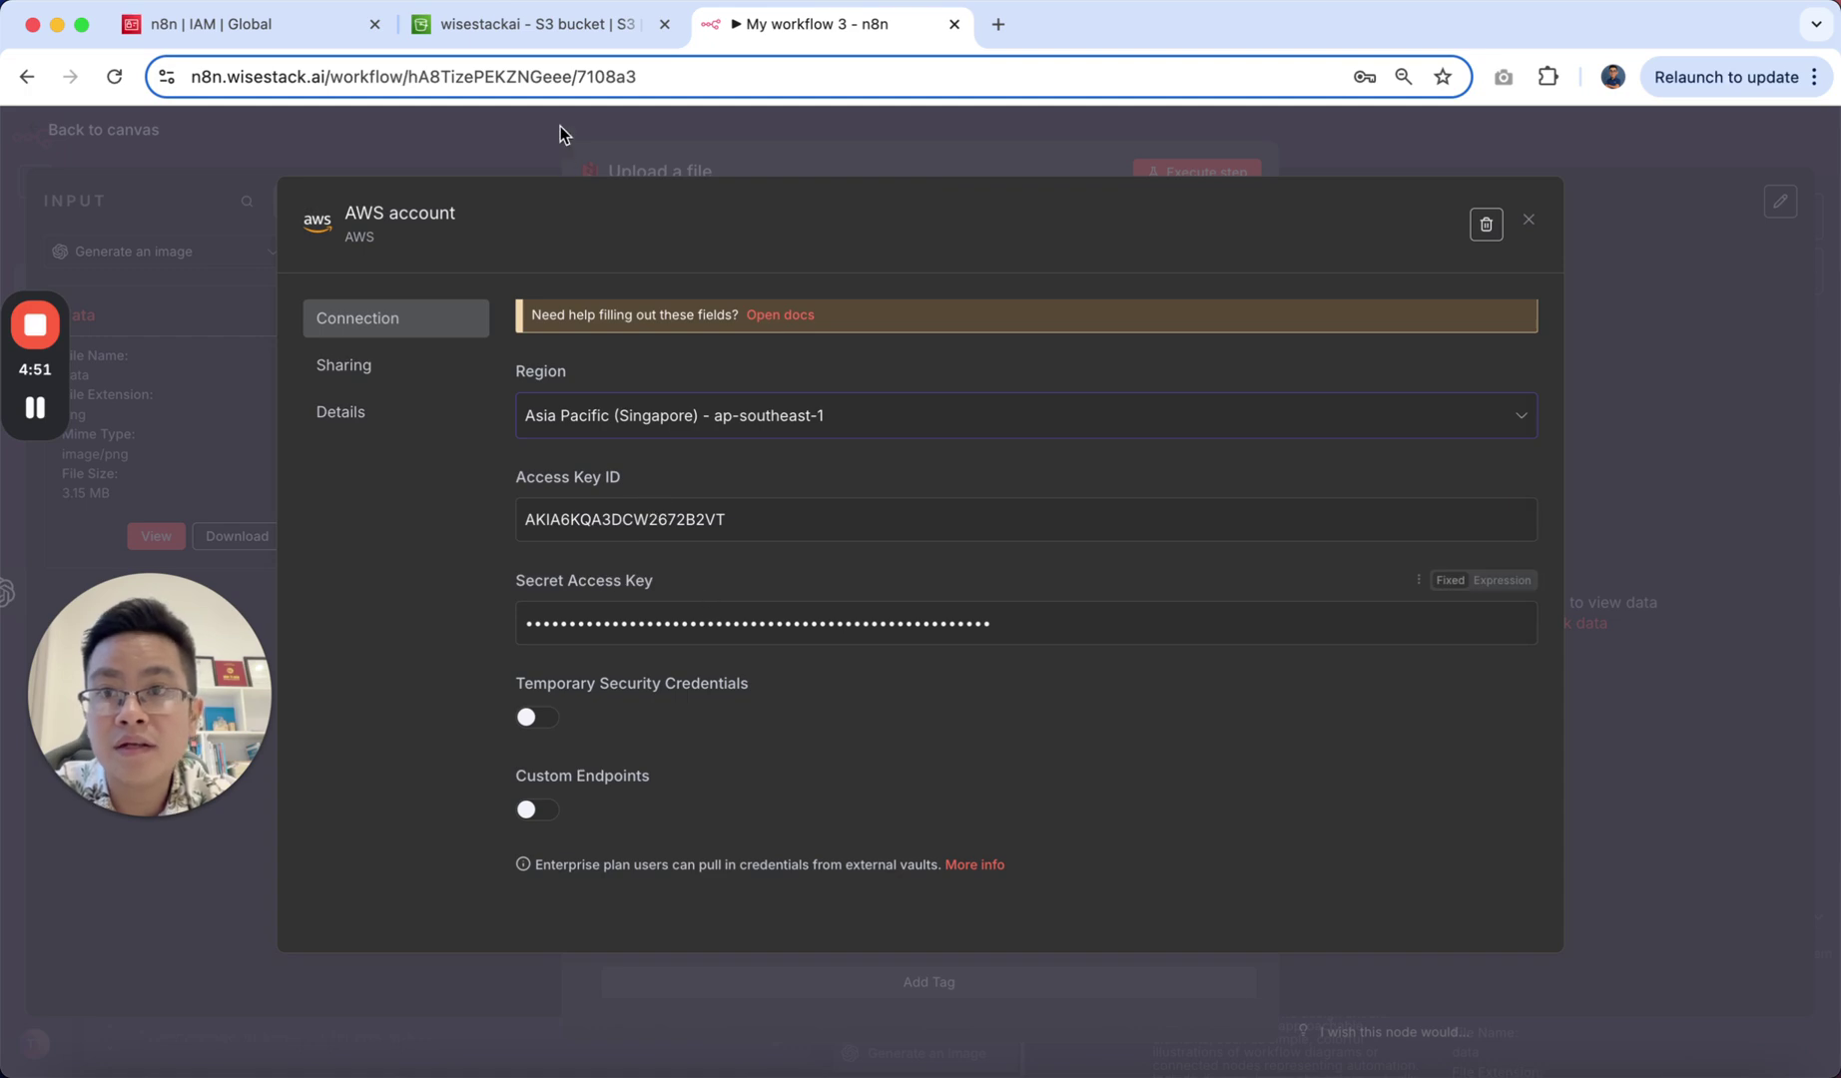
Step: In AWS IAM, begin a new access key for the third-party service use case
{"action": "left_click", "coordinate": [295, 26]}
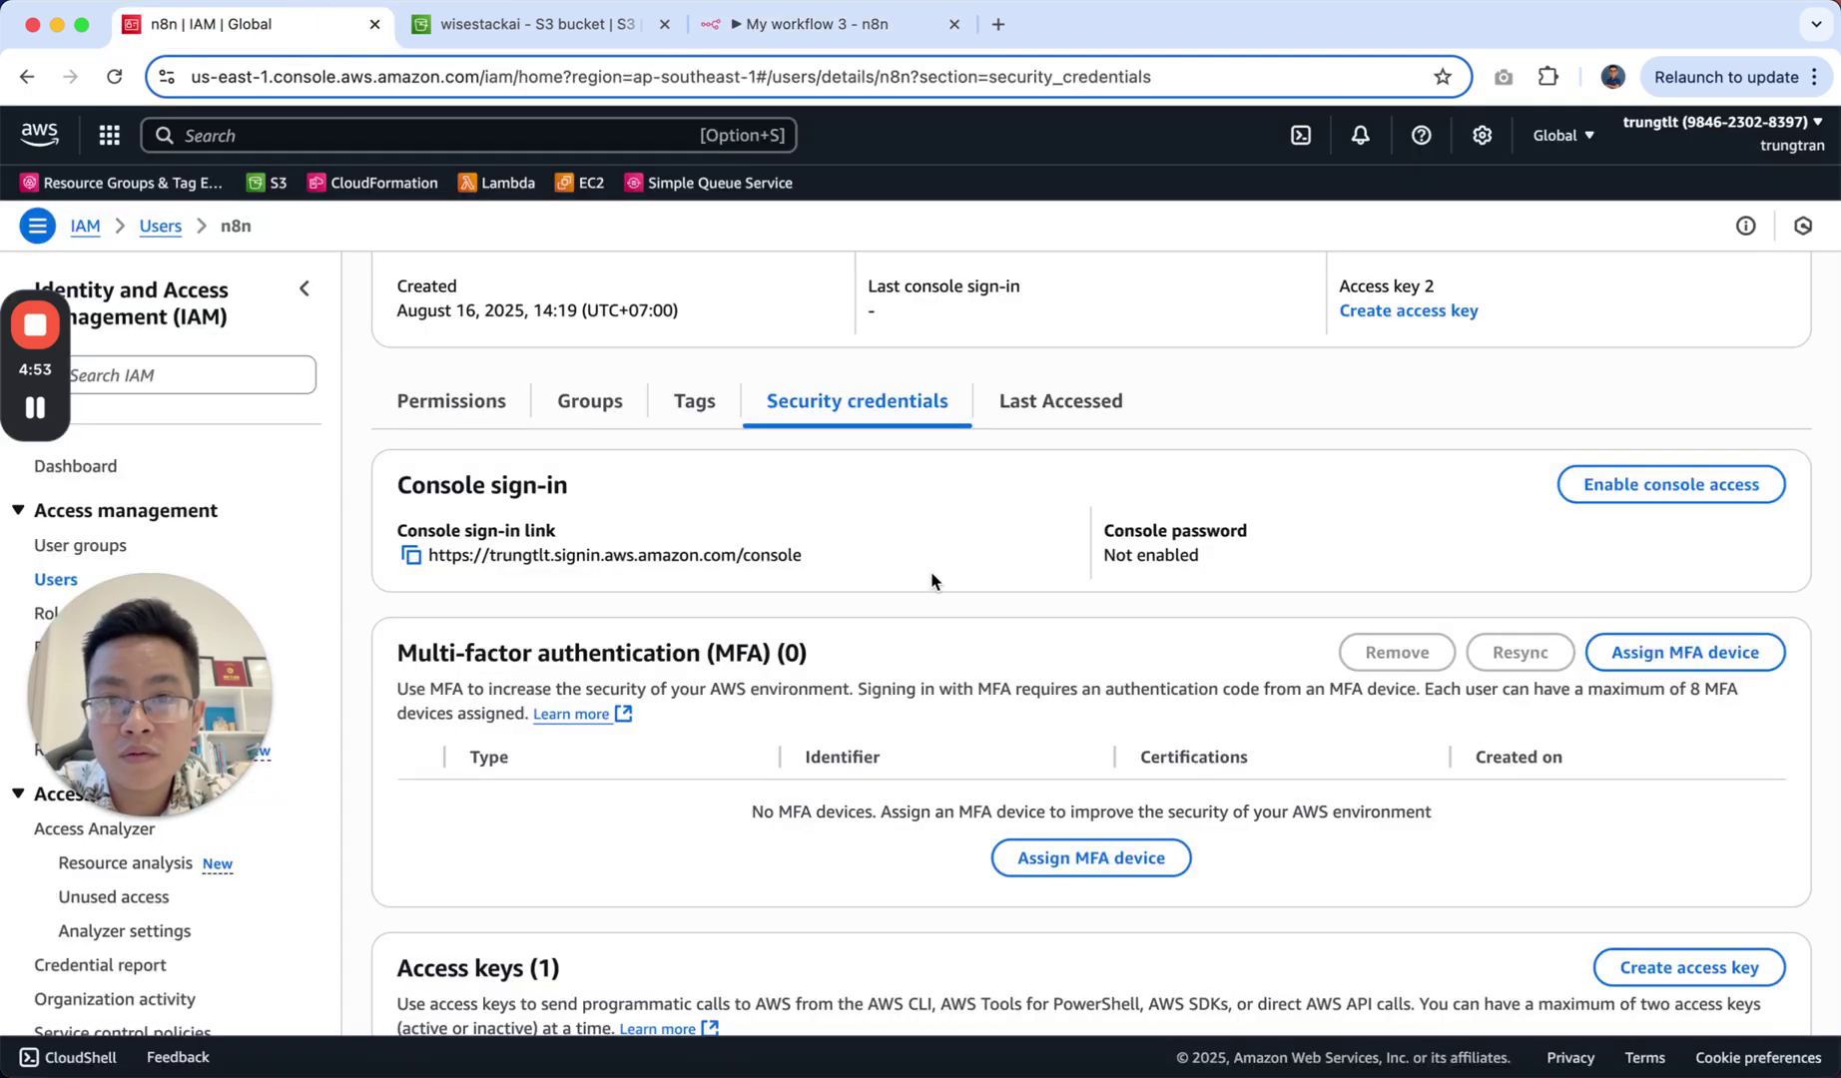
{"action": "scroll", "coordinate": [932, 582], "scroll_direction": "up", "scroll_amount": 3}
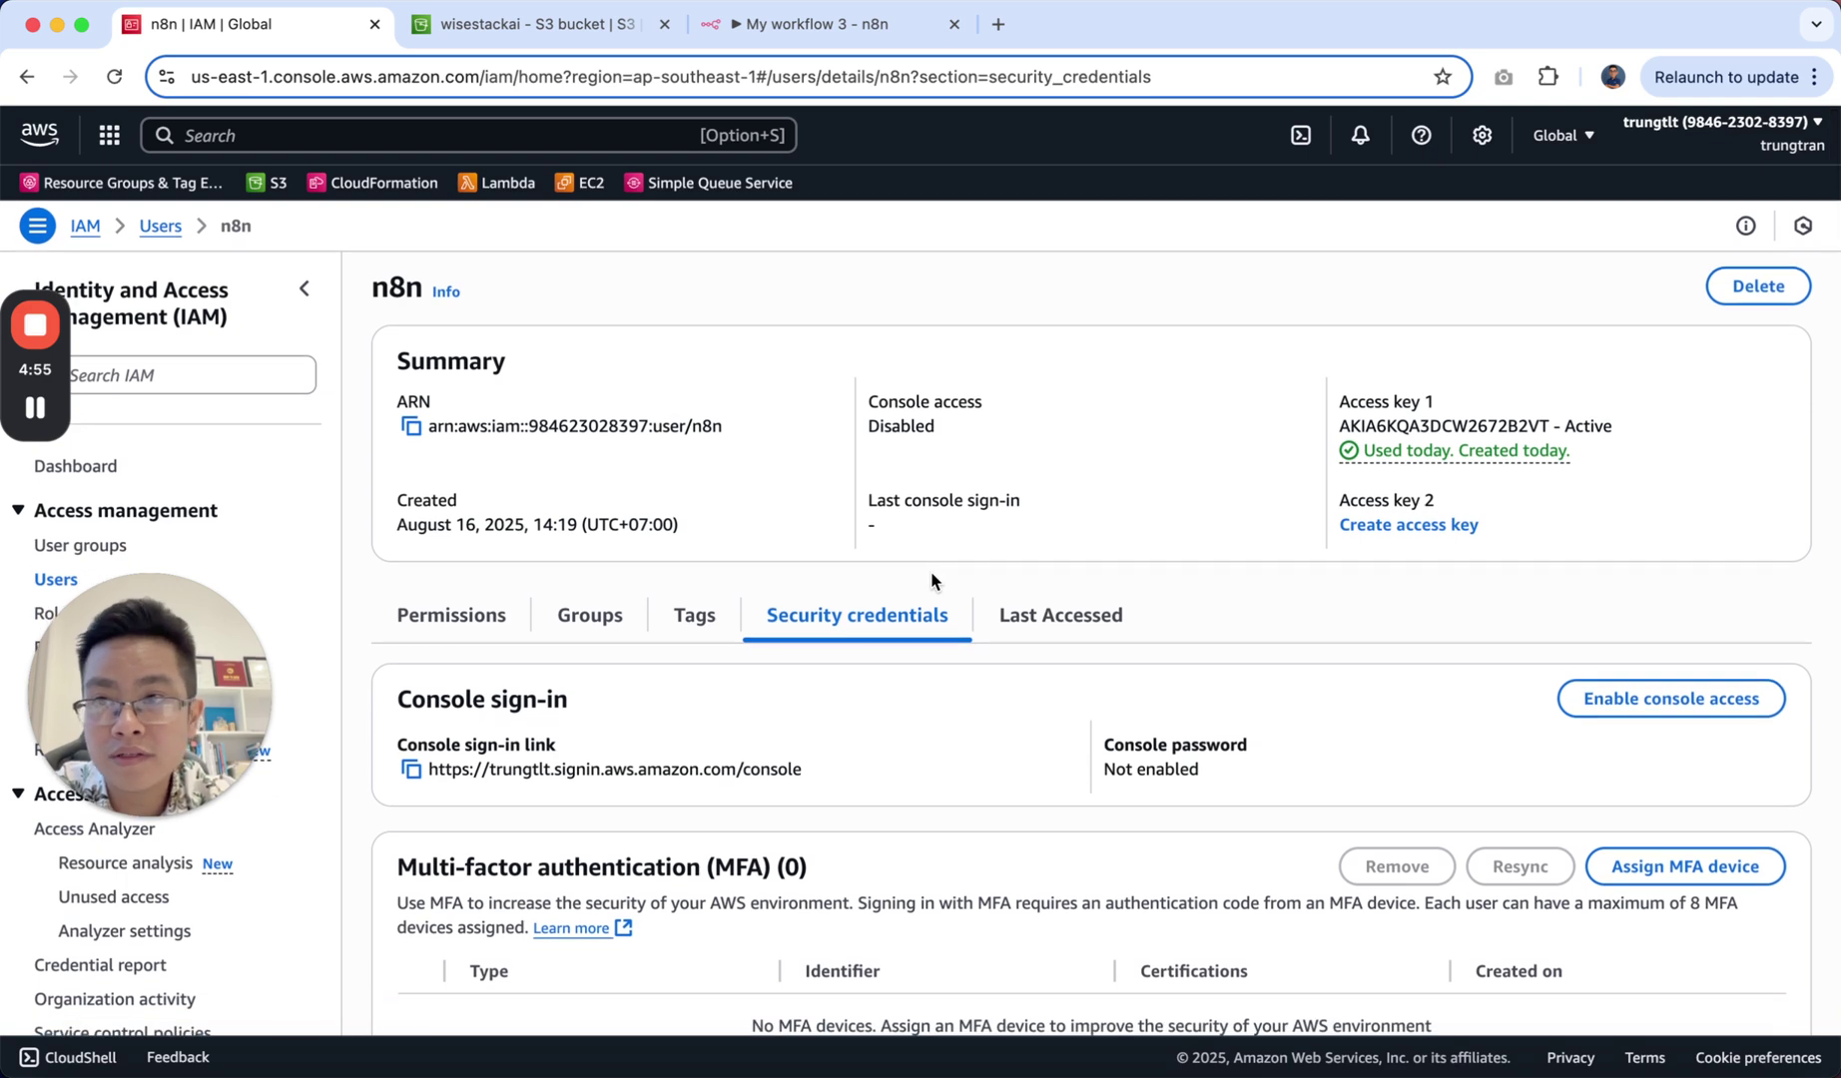
{"action": "scroll", "coordinate": [678, 617], "scroll_direction": "down", "scroll_amount": 3}
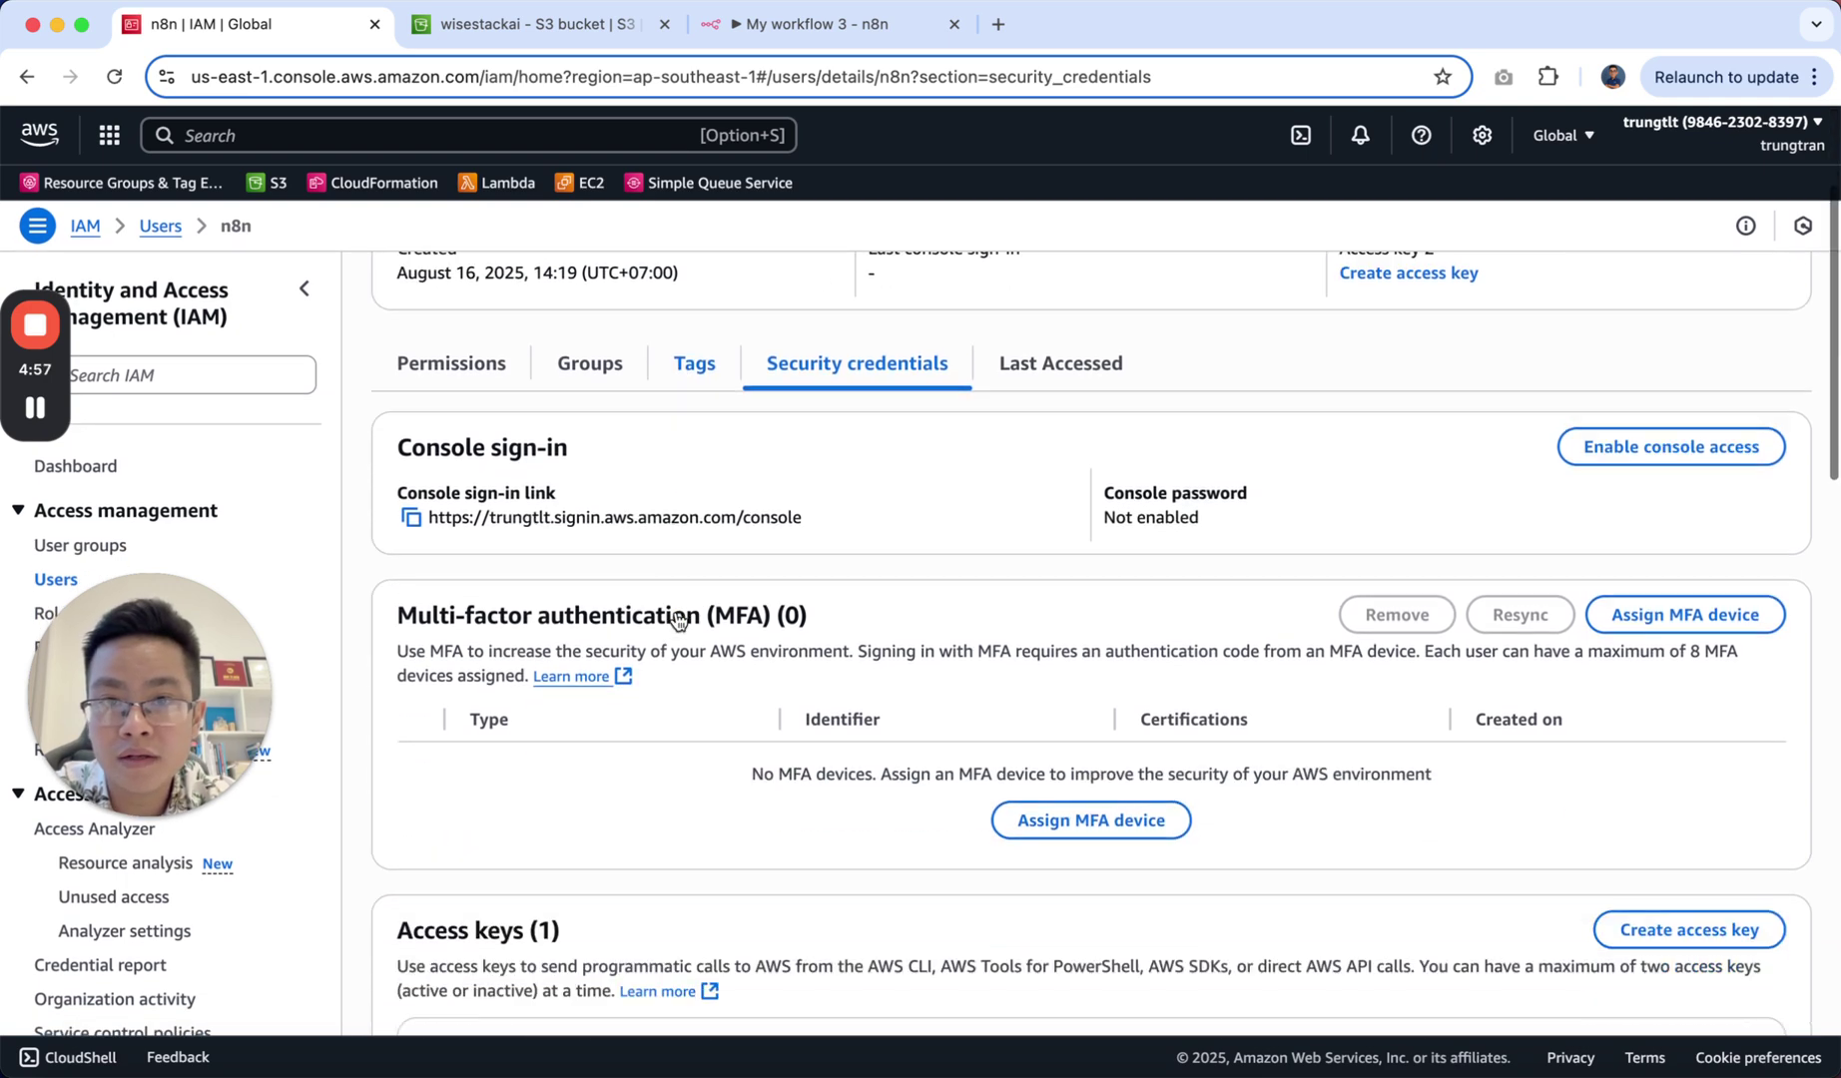
{"action": "scroll", "coordinate": [1054, 684], "scroll_direction": "down", "scroll_amount": 3}
{"action": "scroll", "coordinate": [1055, 684], "scroll_direction": "down", "scroll_amount": 2}
{"action": "scroll", "coordinate": [1054, 684], "scroll_direction": "down", "scroll_amount": 1}
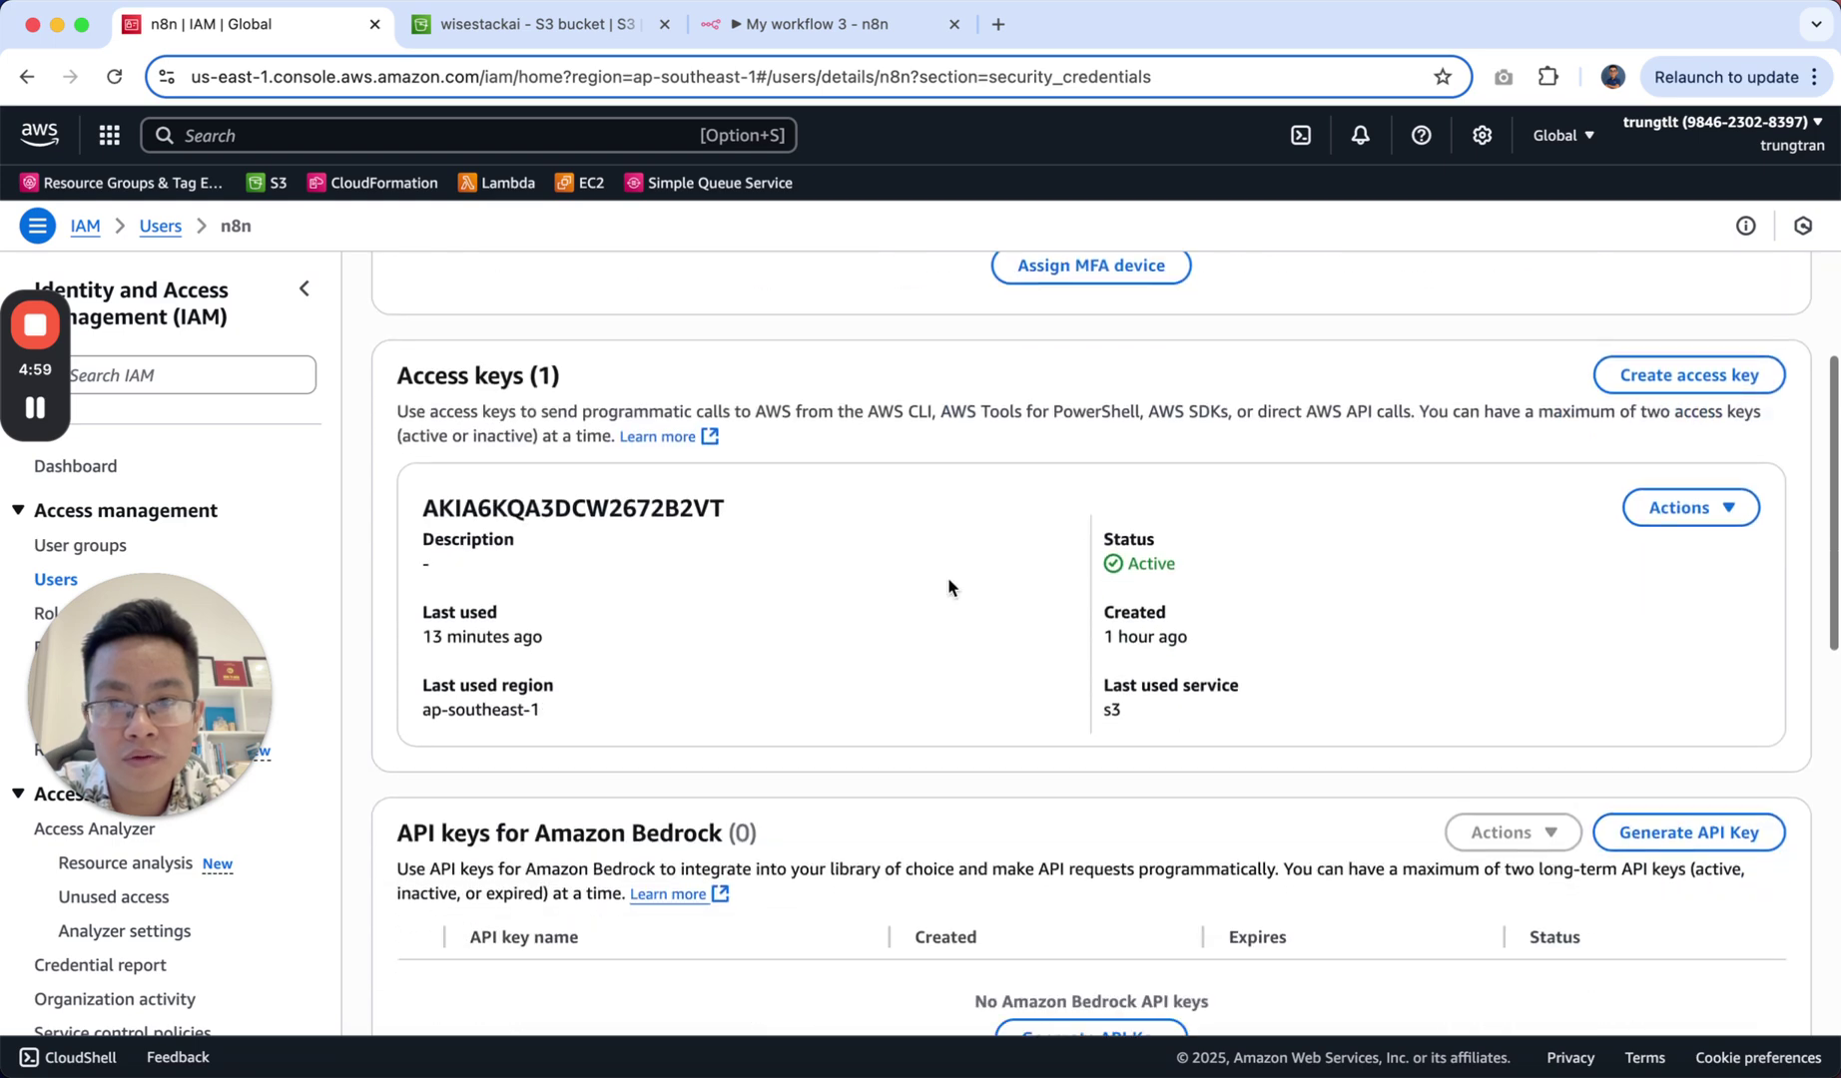
{"action": "left_click", "coordinate": [1714, 376]}
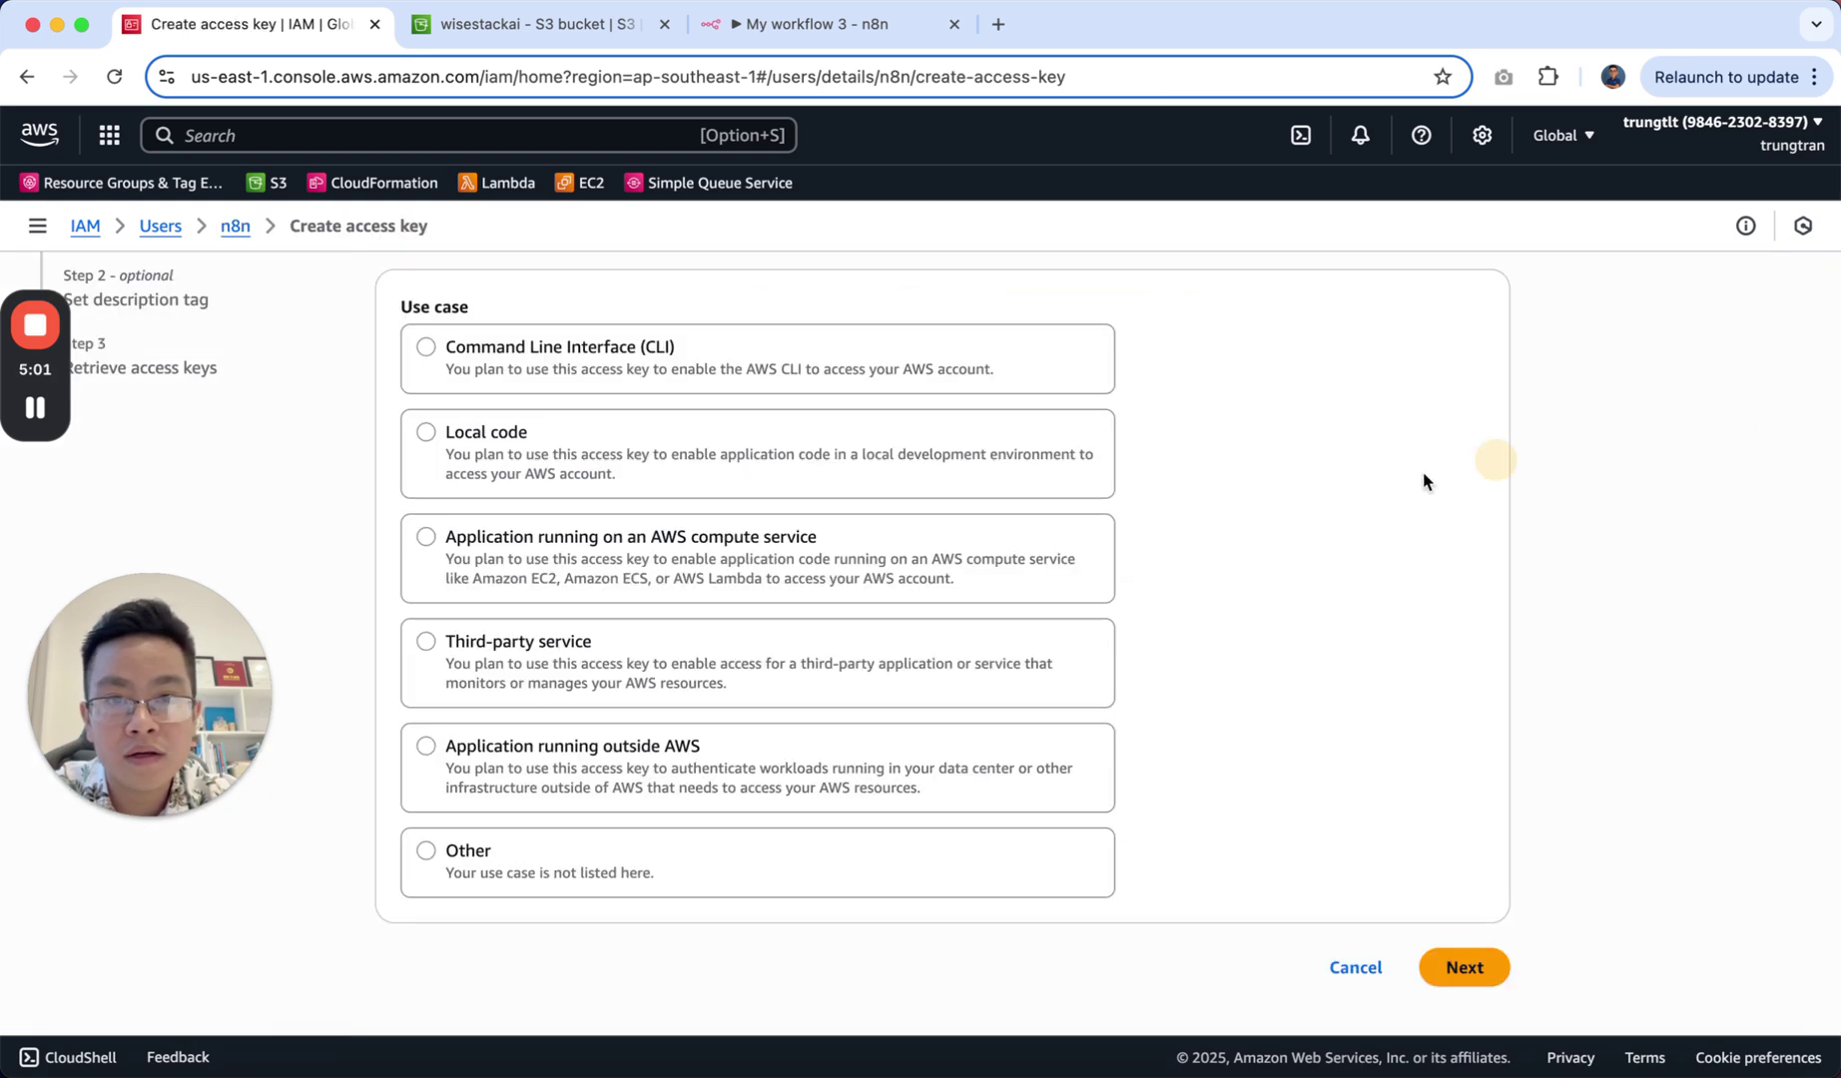
{"action": "left_click", "coordinate": [428, 643]}
{"action": "scroll", "coordinate": [666, 657], "scroll_direction": "down", "scroll_amount": 2}
{"action": "left_click", "coordinate": [567, 887]}
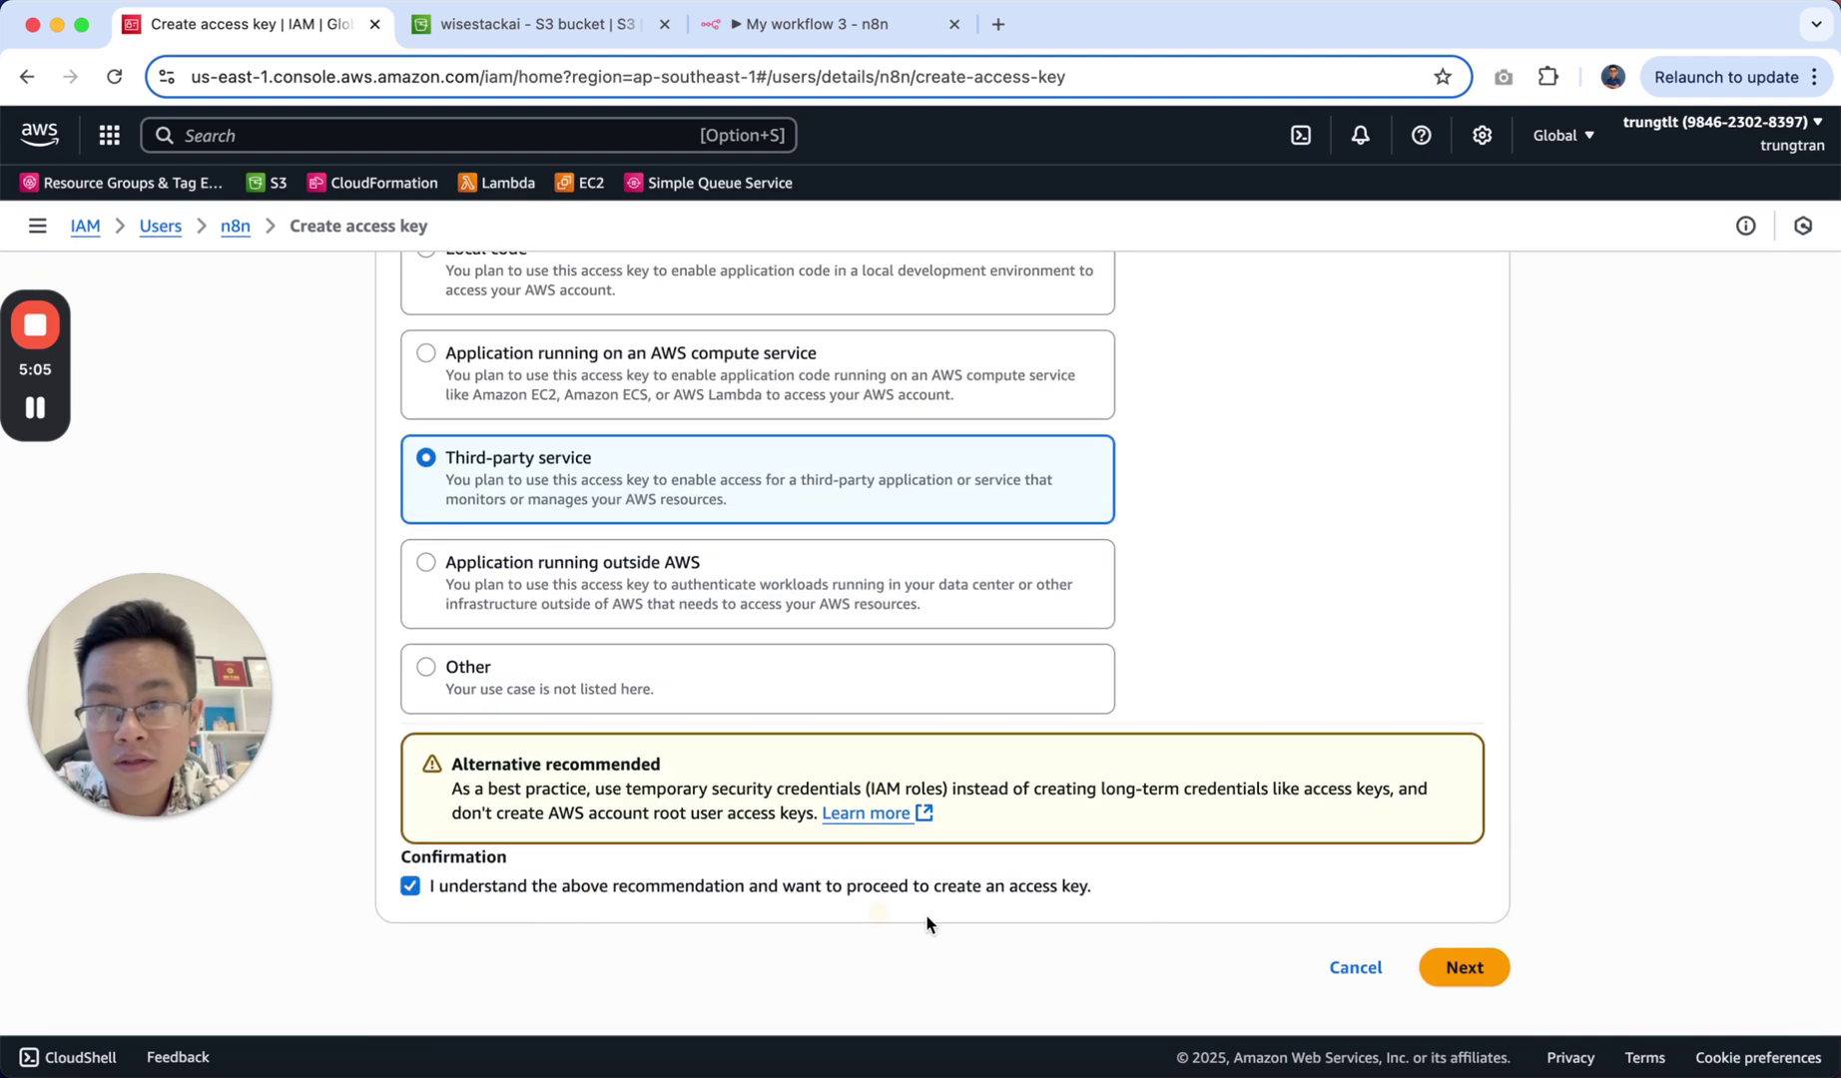
{"action": "left_click", "coordinate": [1482, 967]}
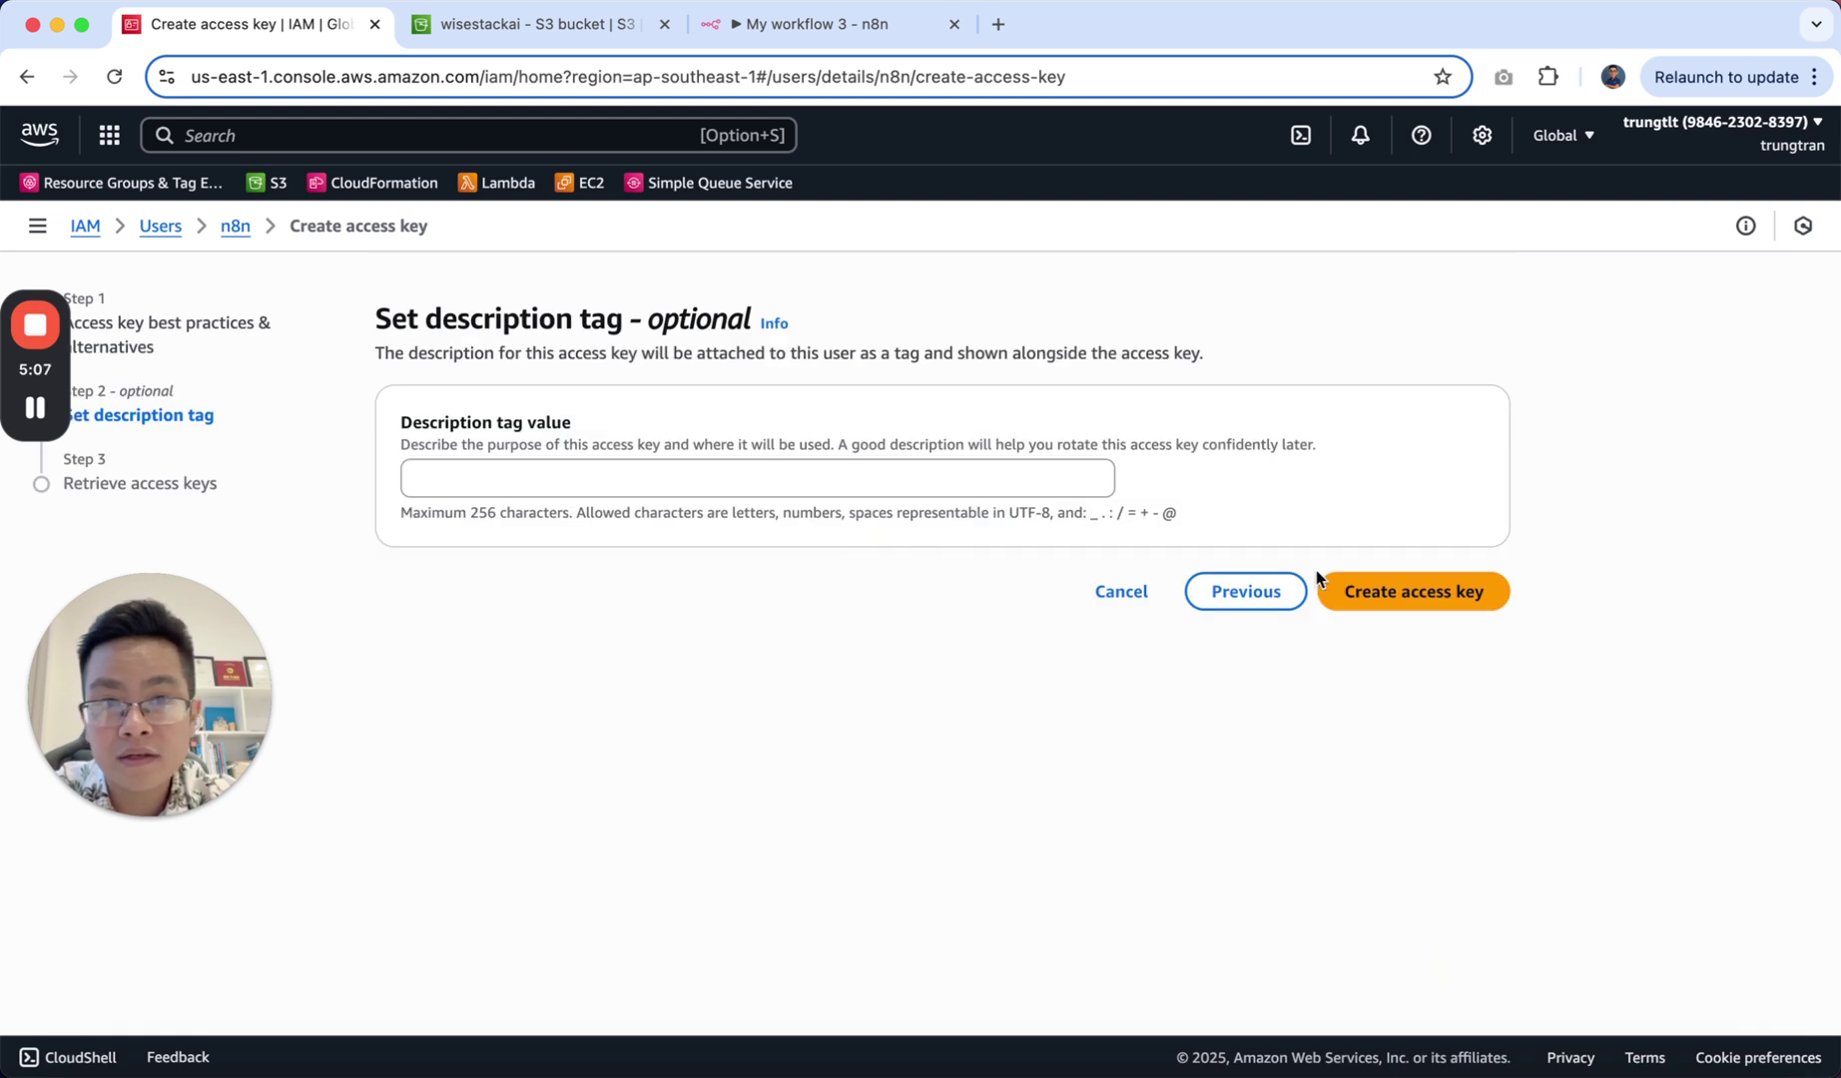
Step: Describe the key as 'Demo s3 upload', create it, and copy the access key ID
{"action": "left_click", "coordinate": [979, 477]}
{"action": "type", "text": "Demo s3 upload"}
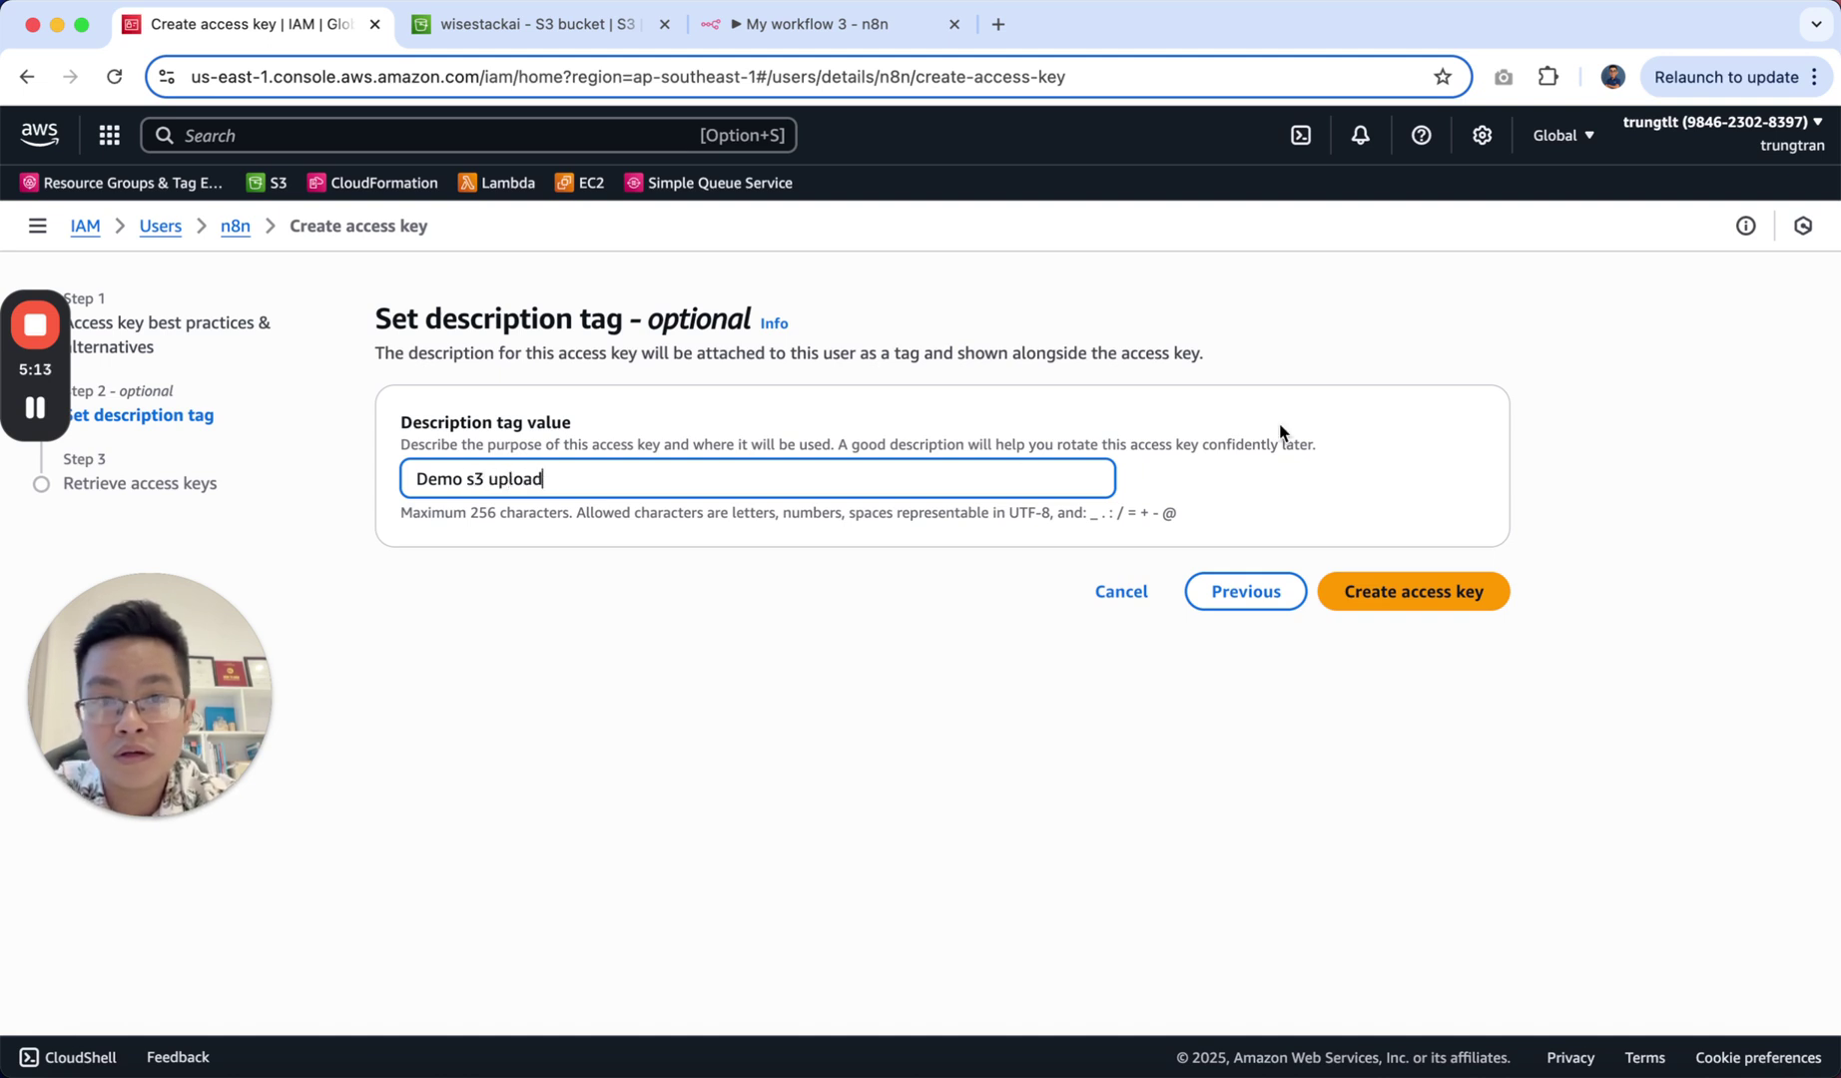
{"action": "left_click", "coordinate": [1398, 597]}
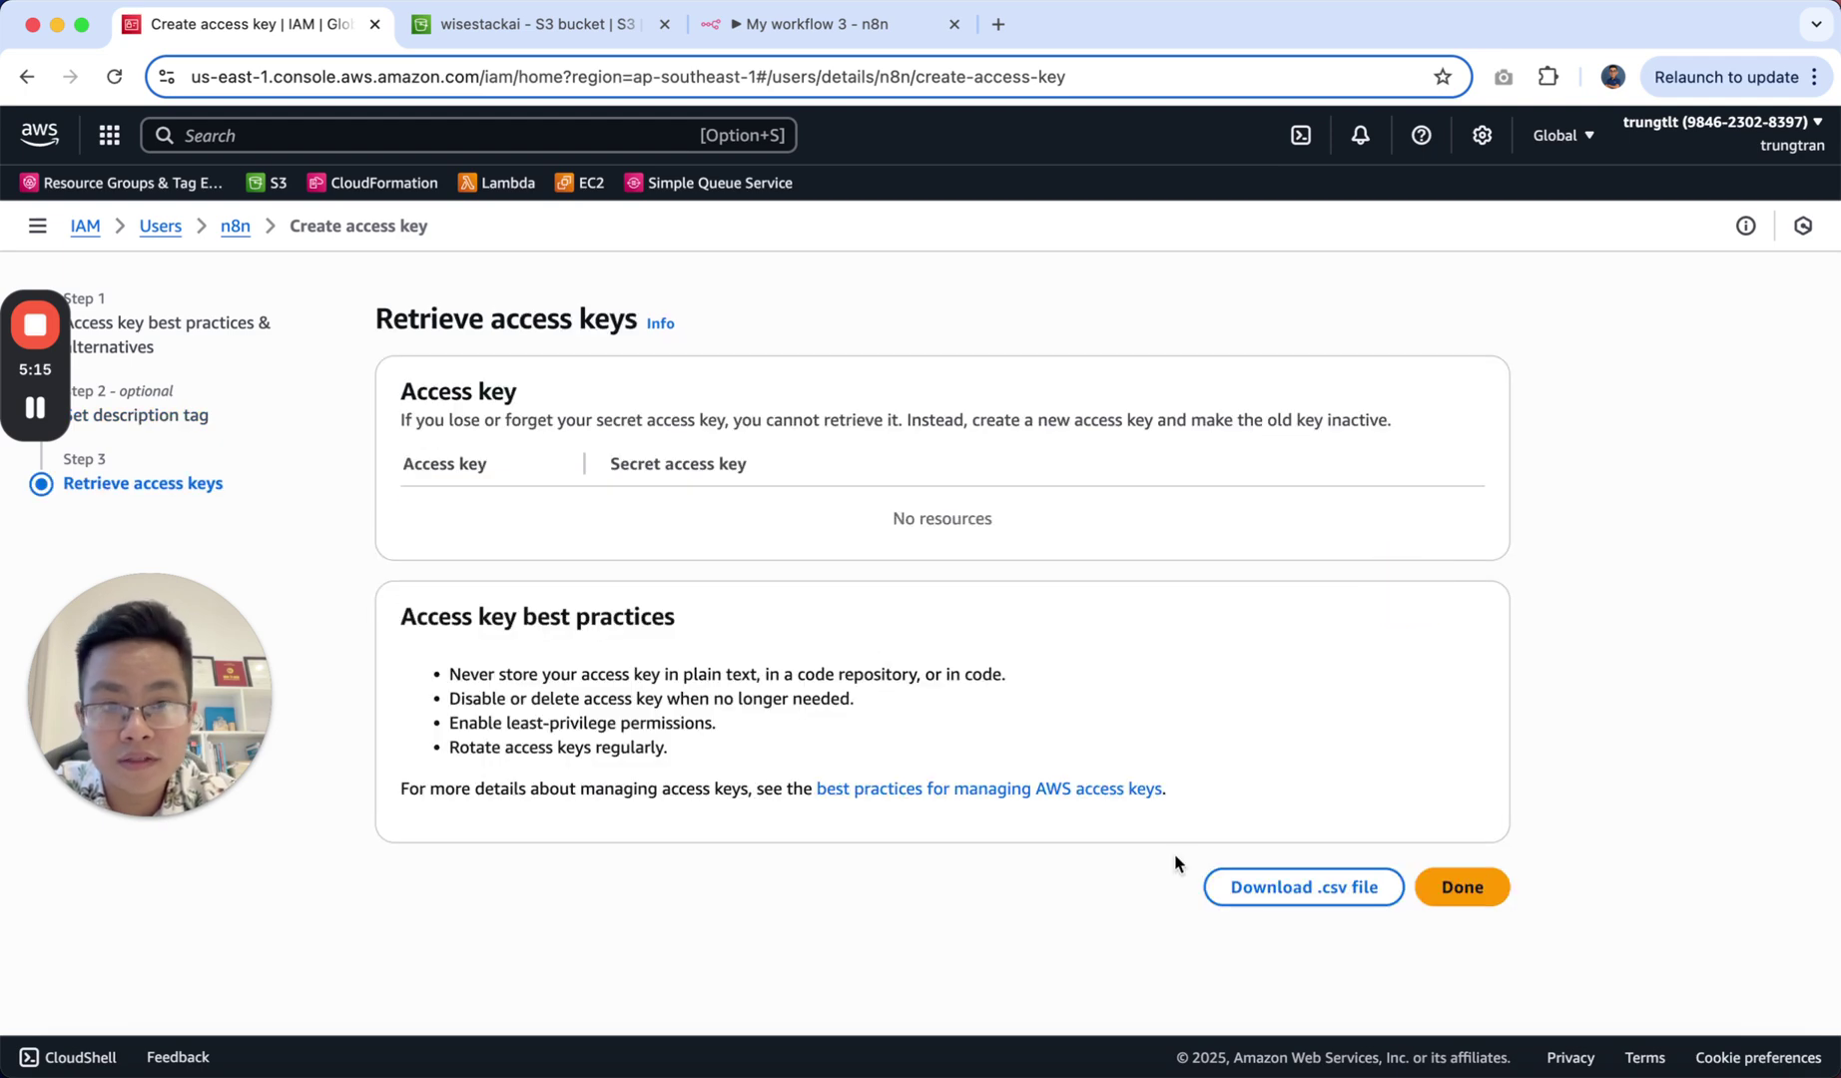
{"action": "left_click", "coordinate": [417, 604]}
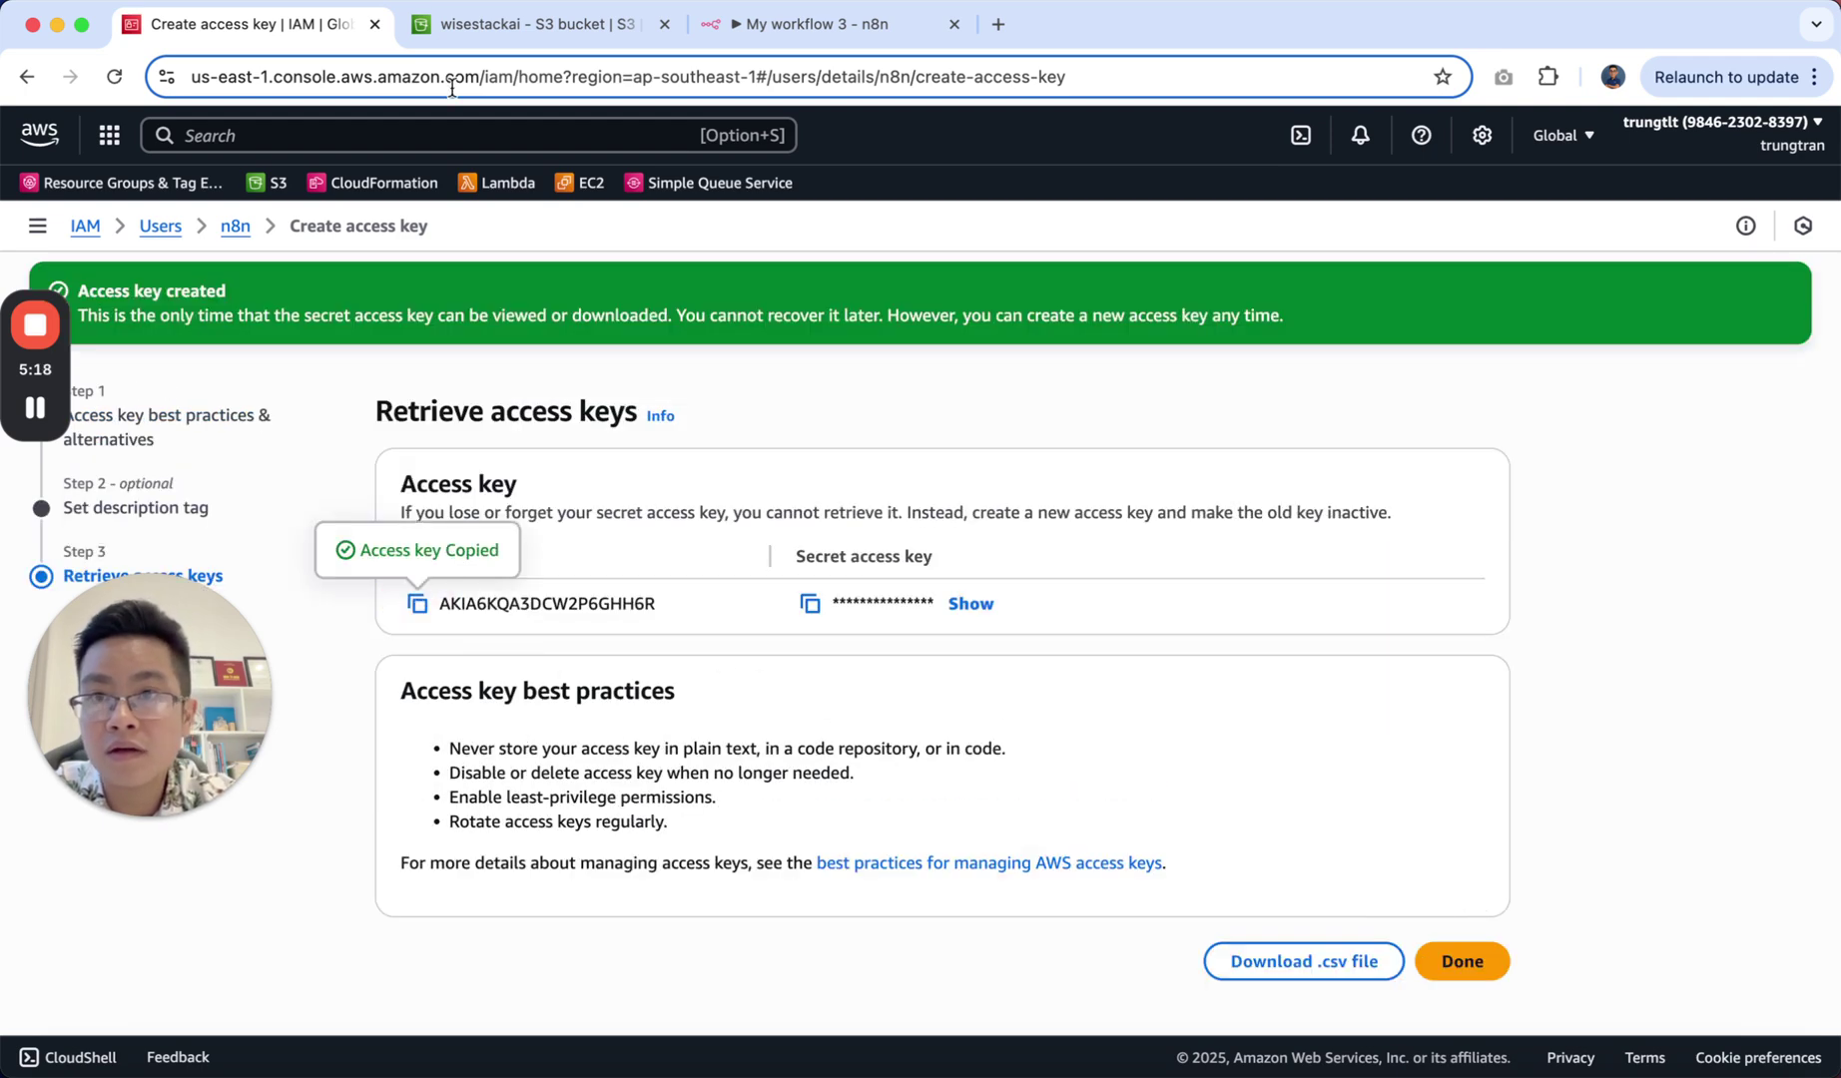
Step: Replace the AWS credential's Access Key ID and Secret Access Key with the new key's values
{"action": "left_click", "coordinate": [819, 24]}
{"action": "left_click", "coordinate": [522, 445]}
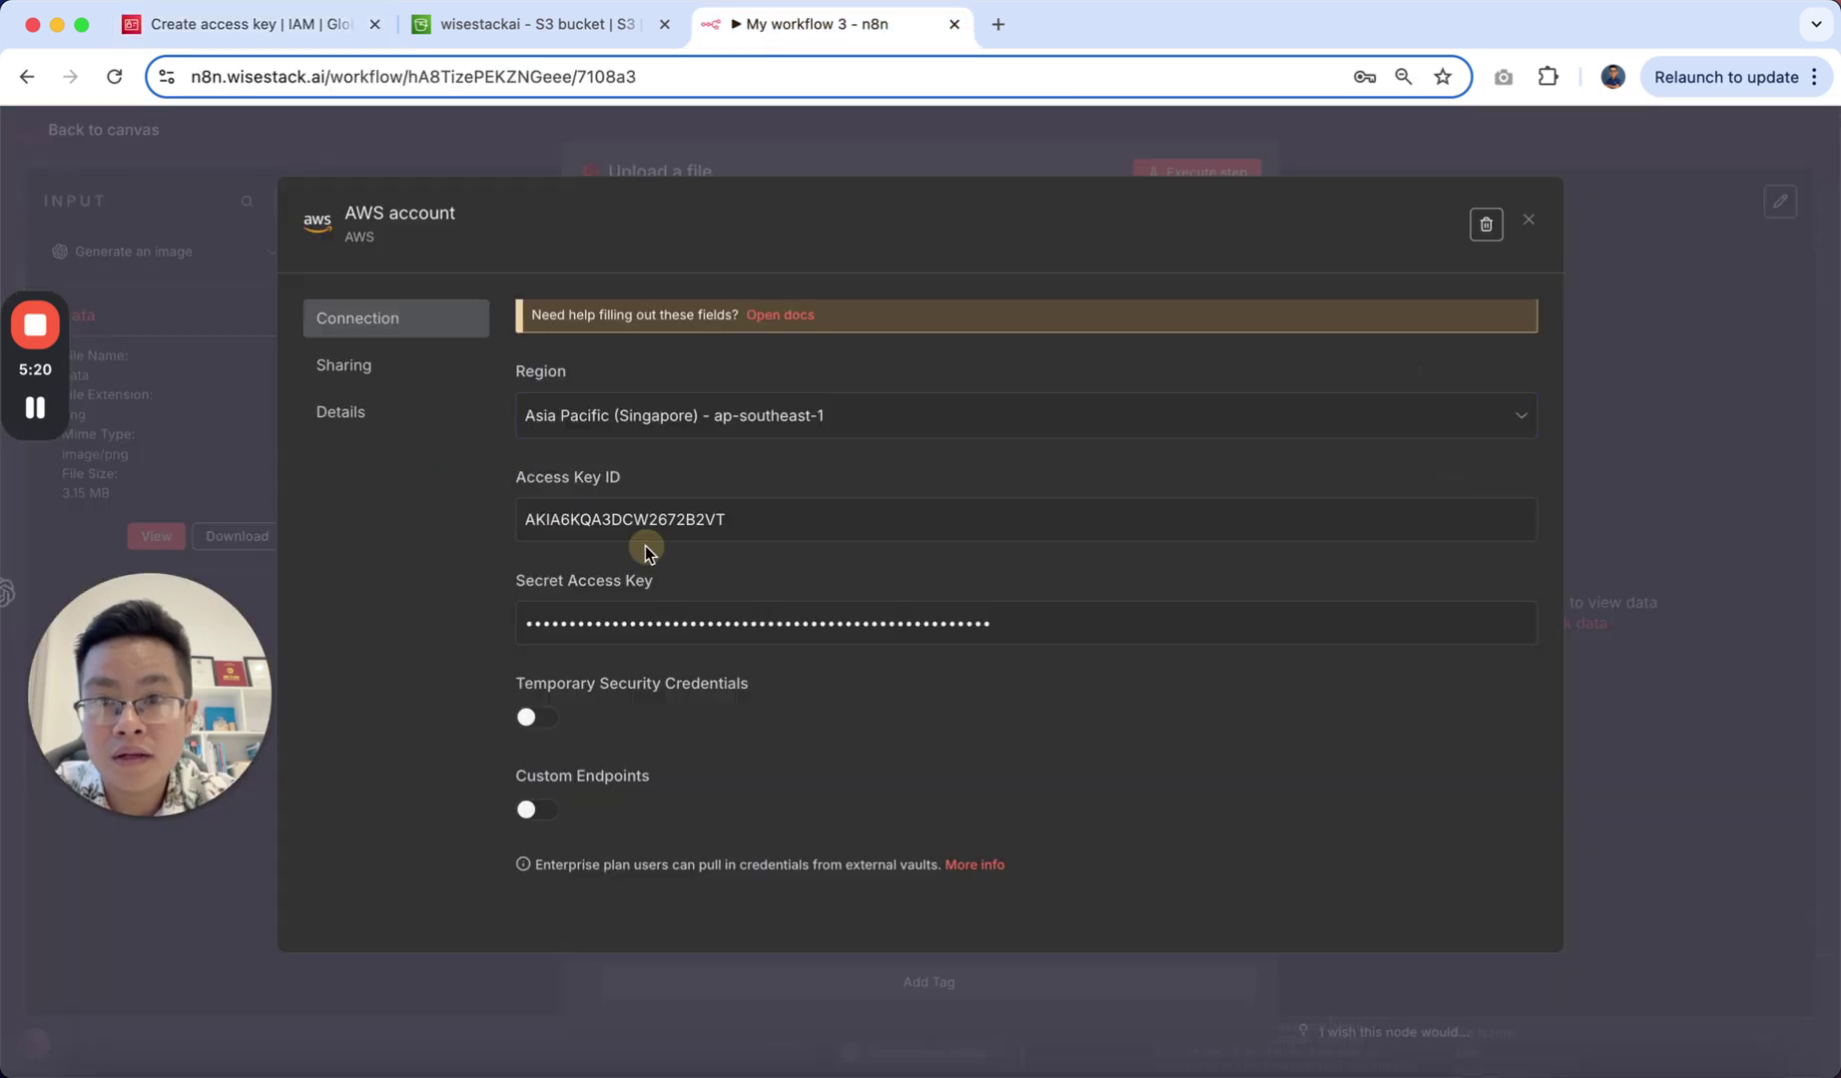
{"action": "left_click", "coordinate": [768, 522]}
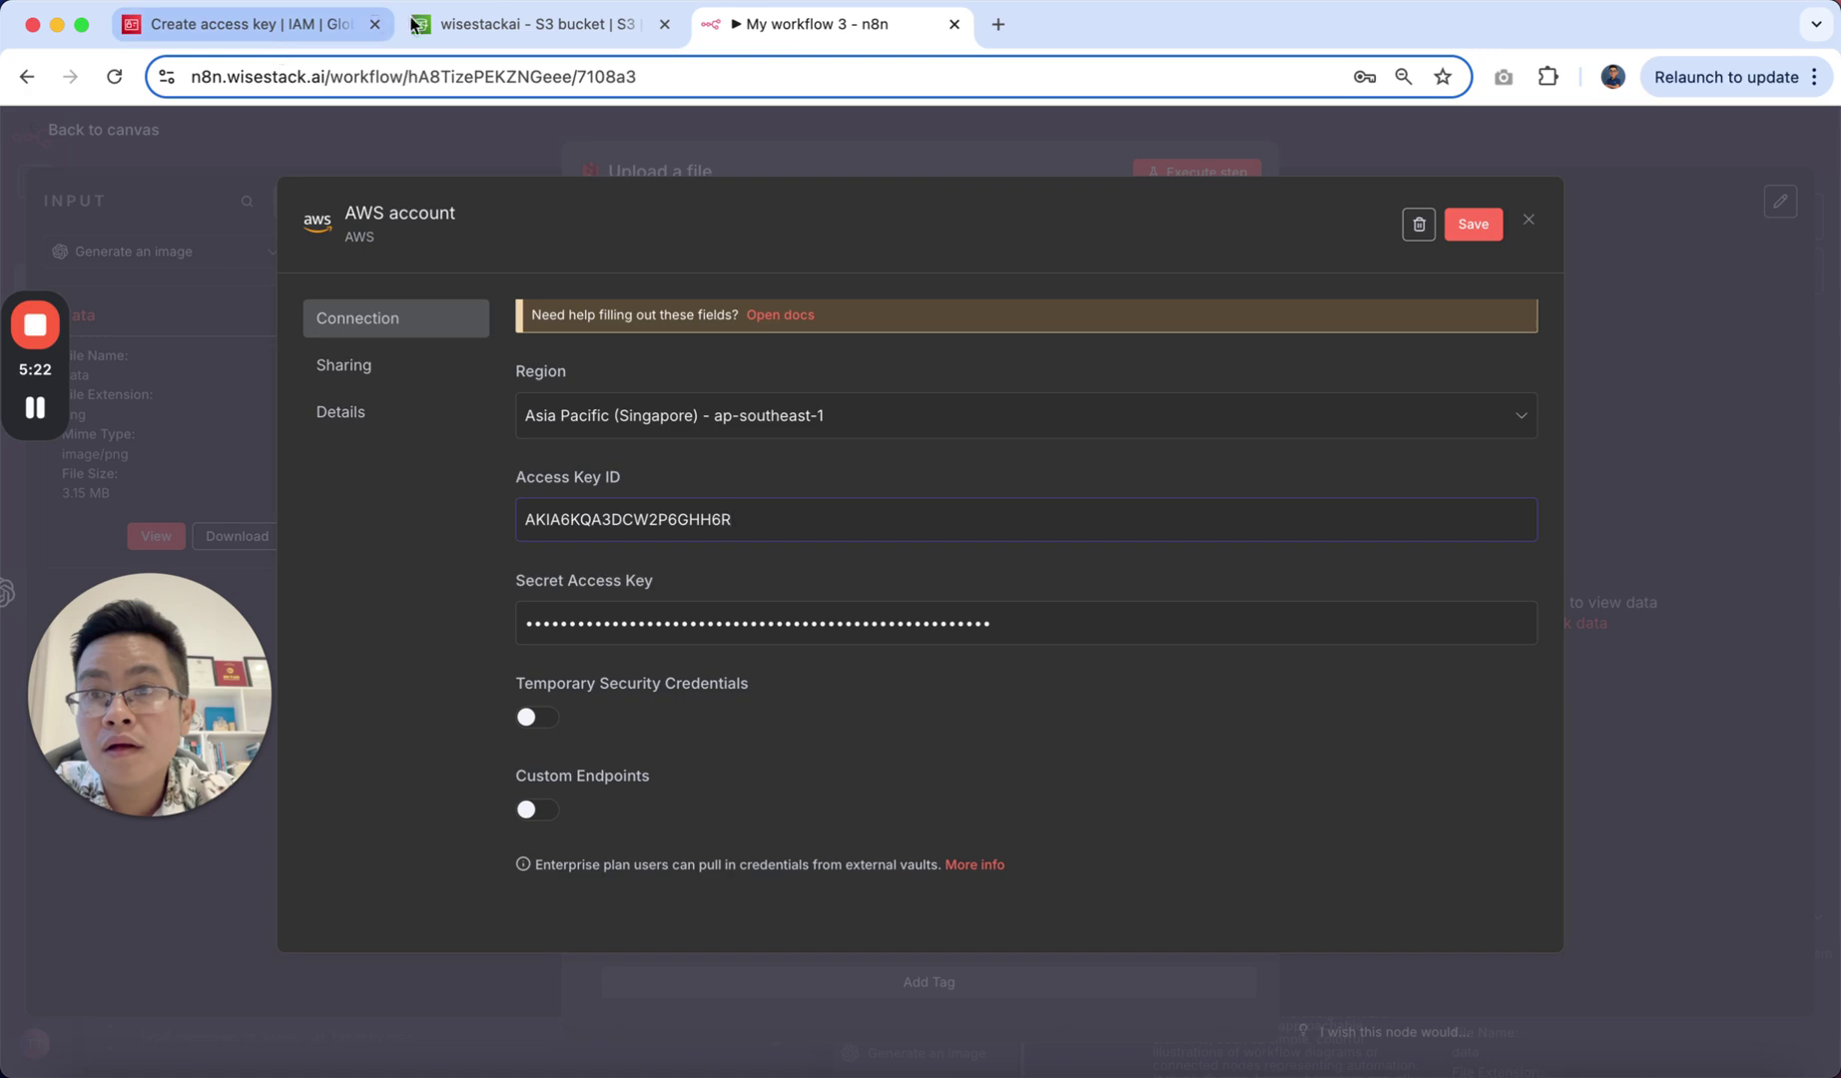
{"action": "left_click", "coordinate": [320, 35]}
{"action": "left_click", "coordinate": [810, 604]}
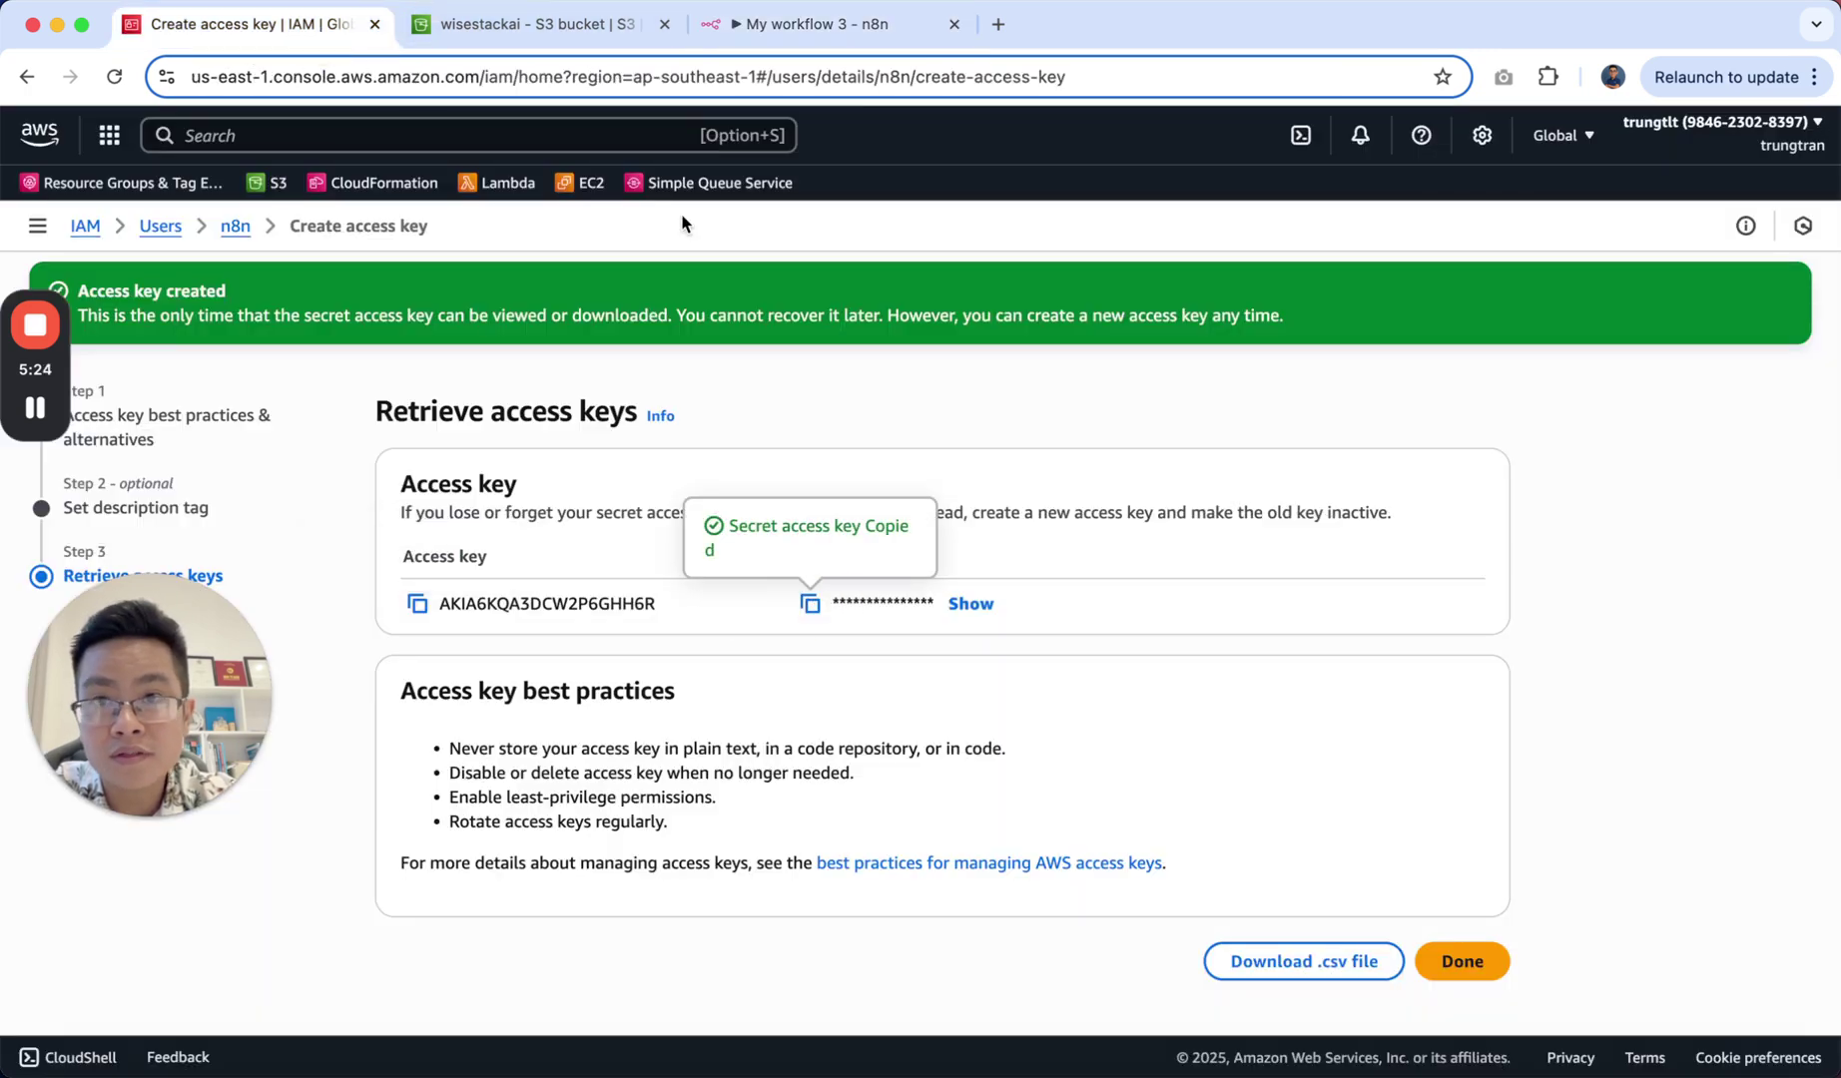
{"action": "left_click", "coordinate": [591, 32]}
{"action": "left_click", "coordinate": [806, 23]}
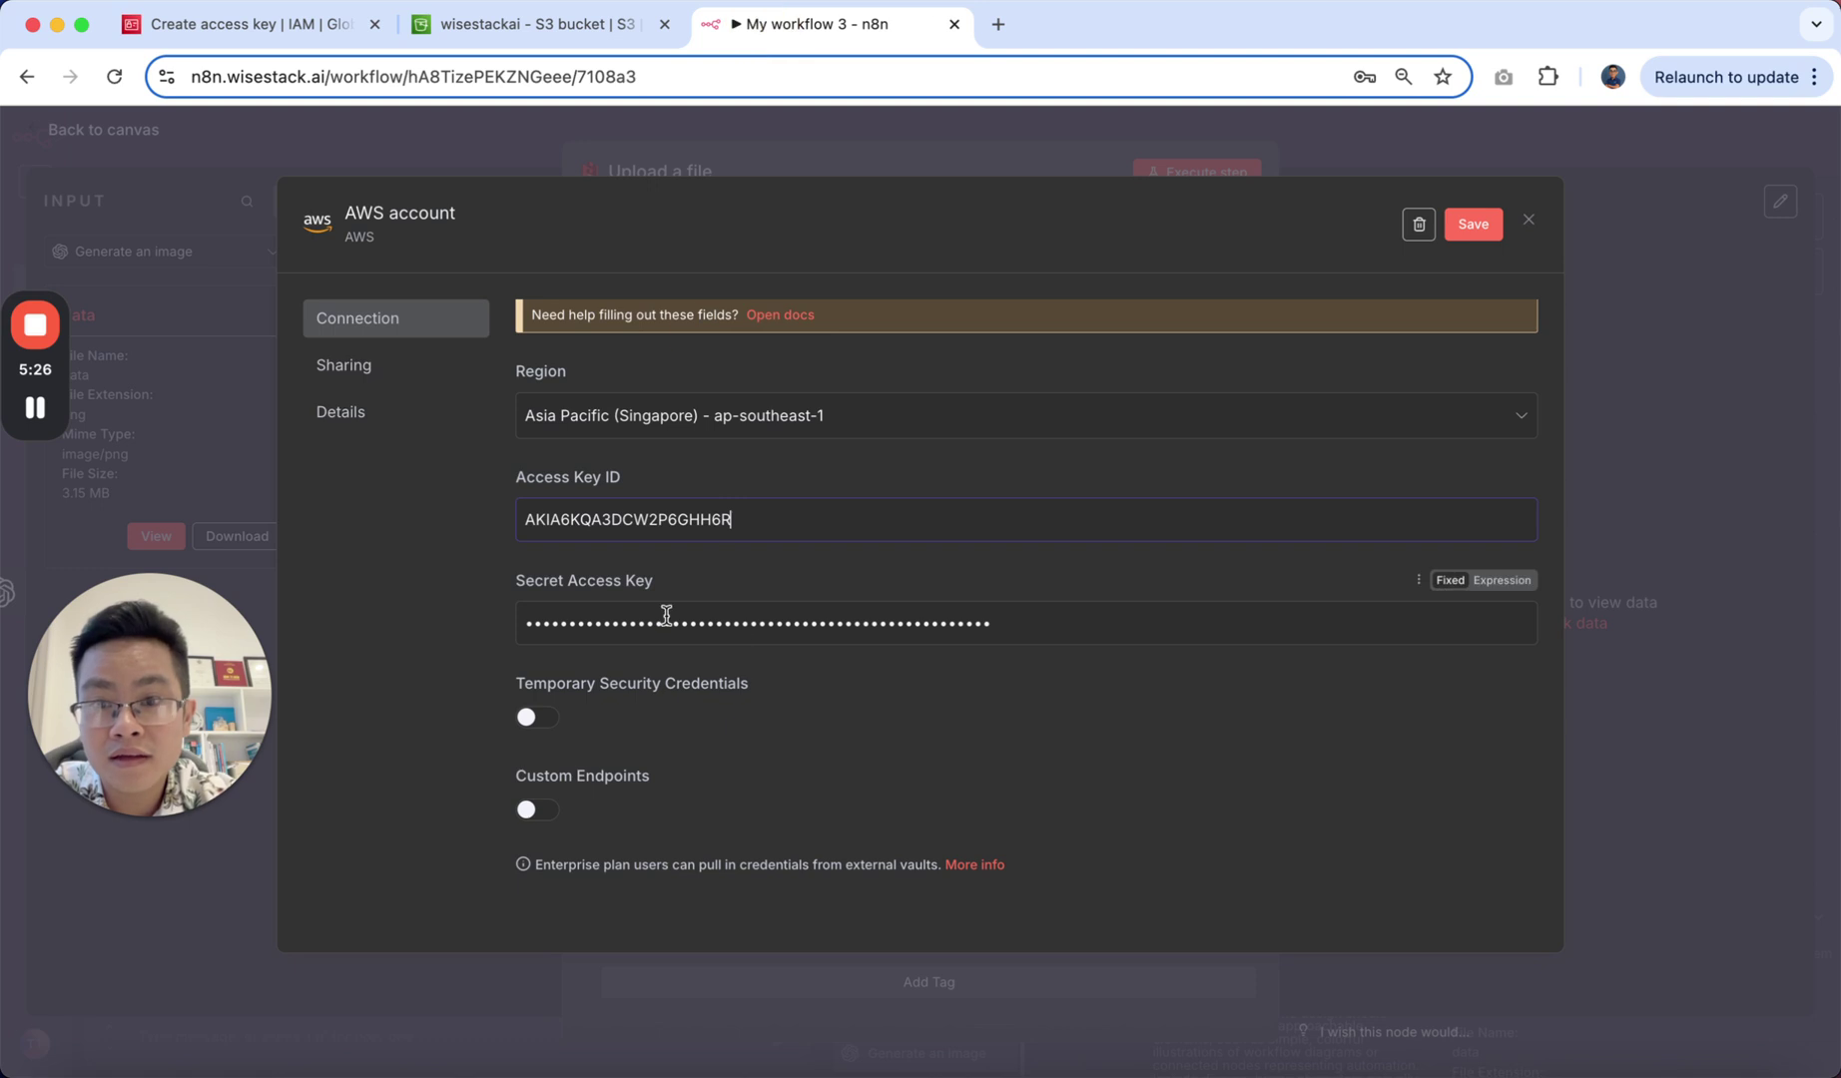
{"action": "left_click", "coordinate": [806, 628]}
{"action": "key", "text": "ctrl+a"}
{"action": "key", "text": "ctrl+v"}
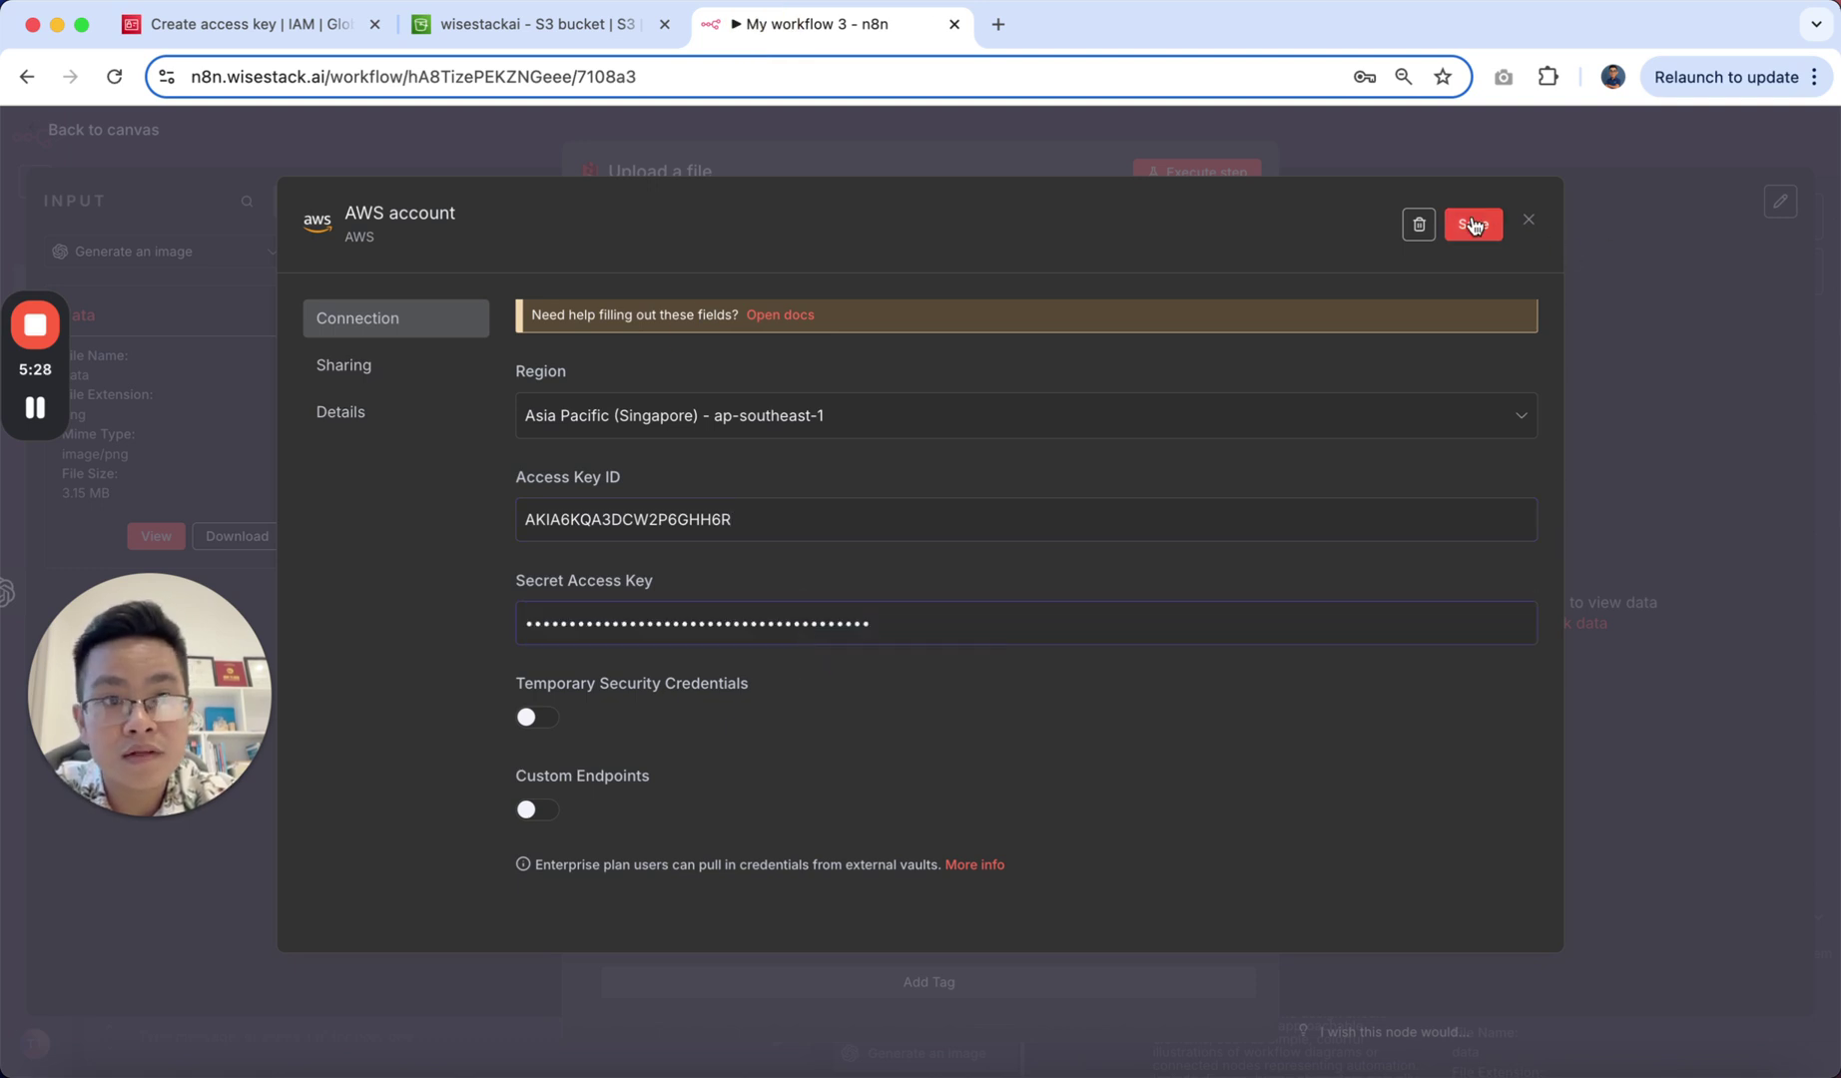
Step: Save and close the AWS credential, dismissing the browser's password prompt
{"action": "left_click", "coordinate": [1473, 223]}
{"action": "left_click", "coordinate": [1611, 153]}
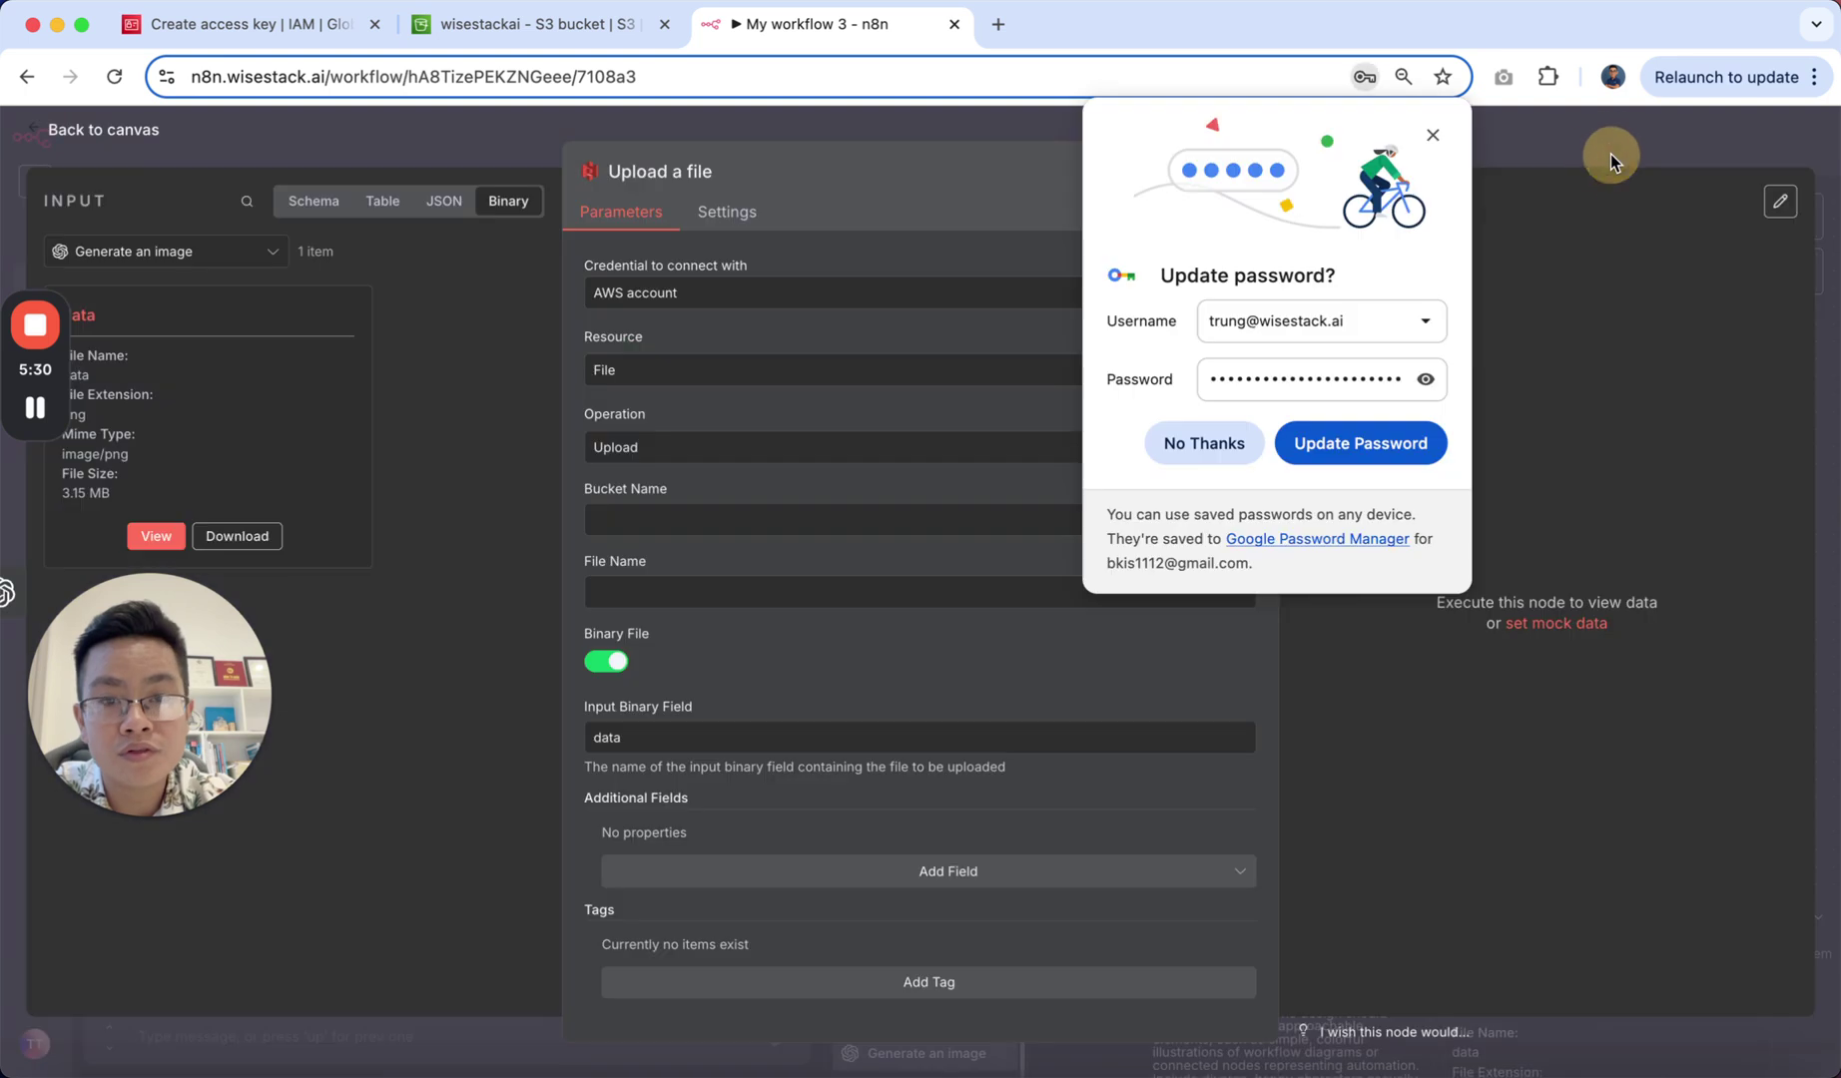
{"action": "left_click", "coordinate": [1202, 443]}
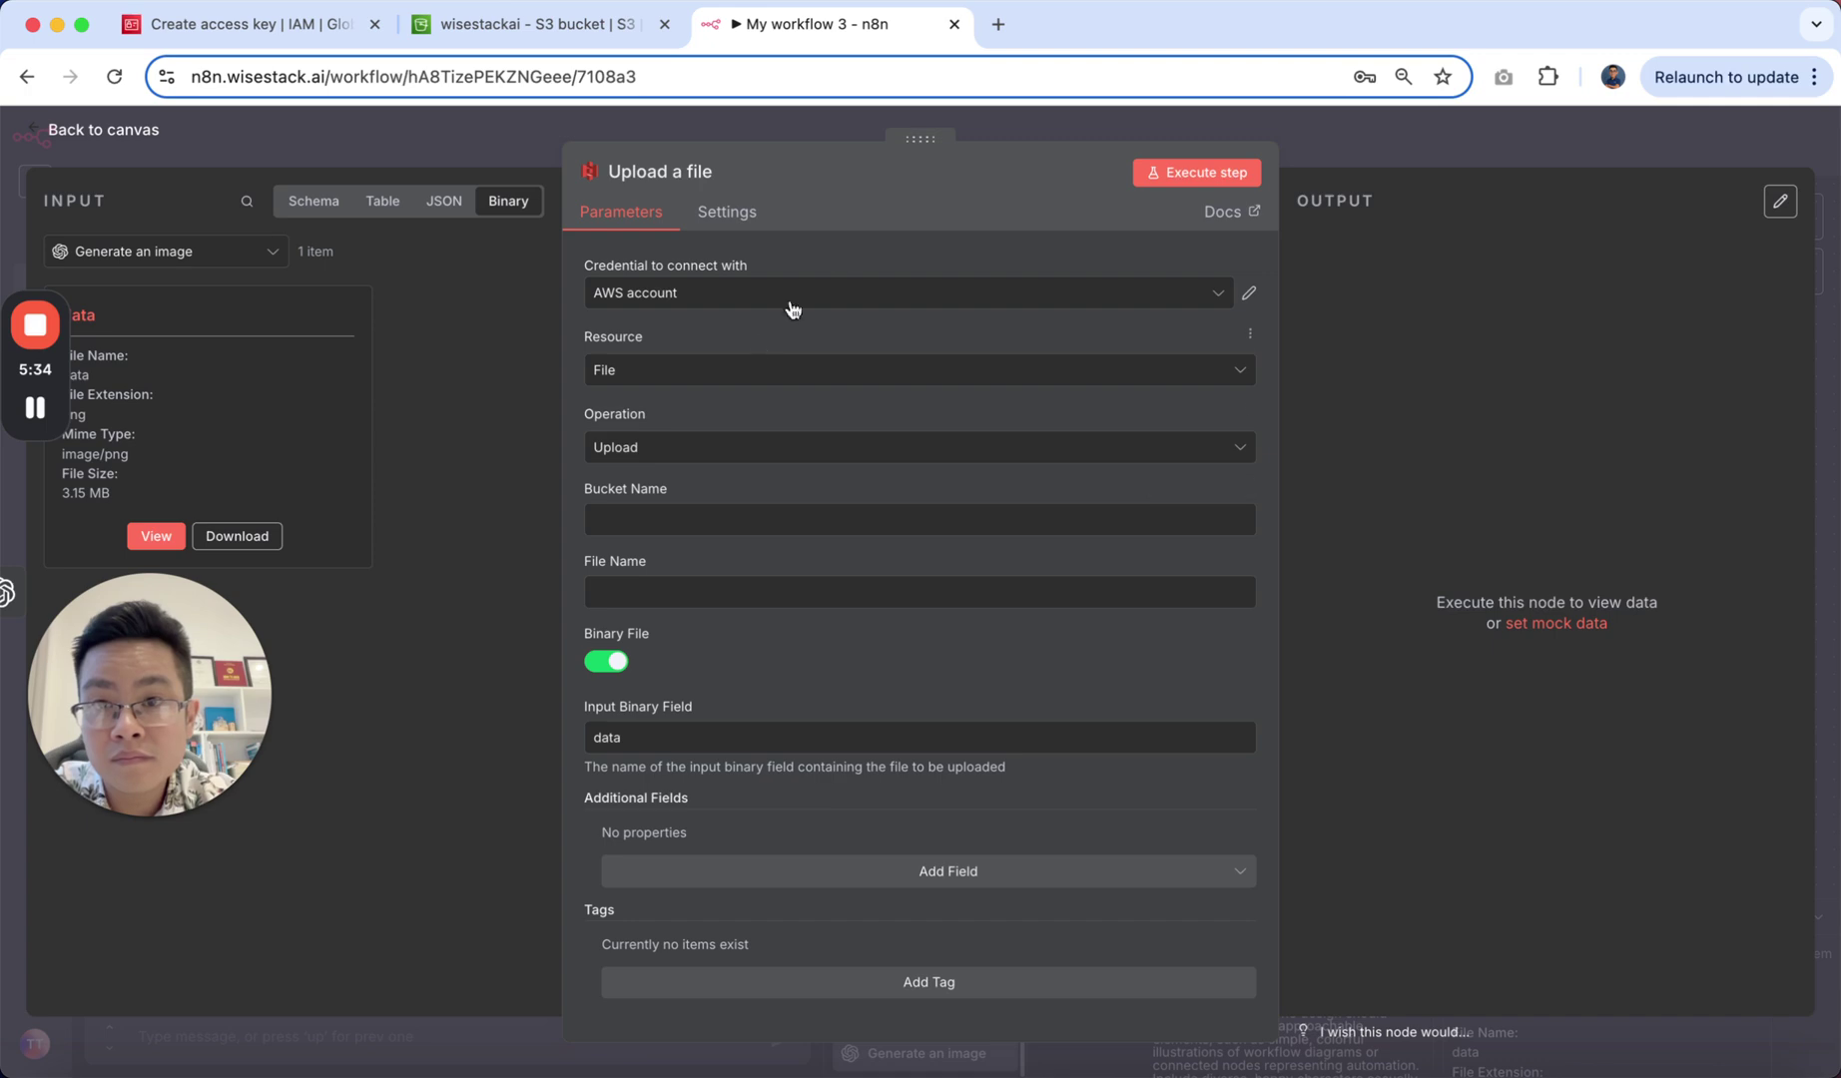
Step: Copy 'wisestackai' from the S3 bucket page into the upload node's Bucket Name
{"action": "left_click", "coordinate": [728, 510]}
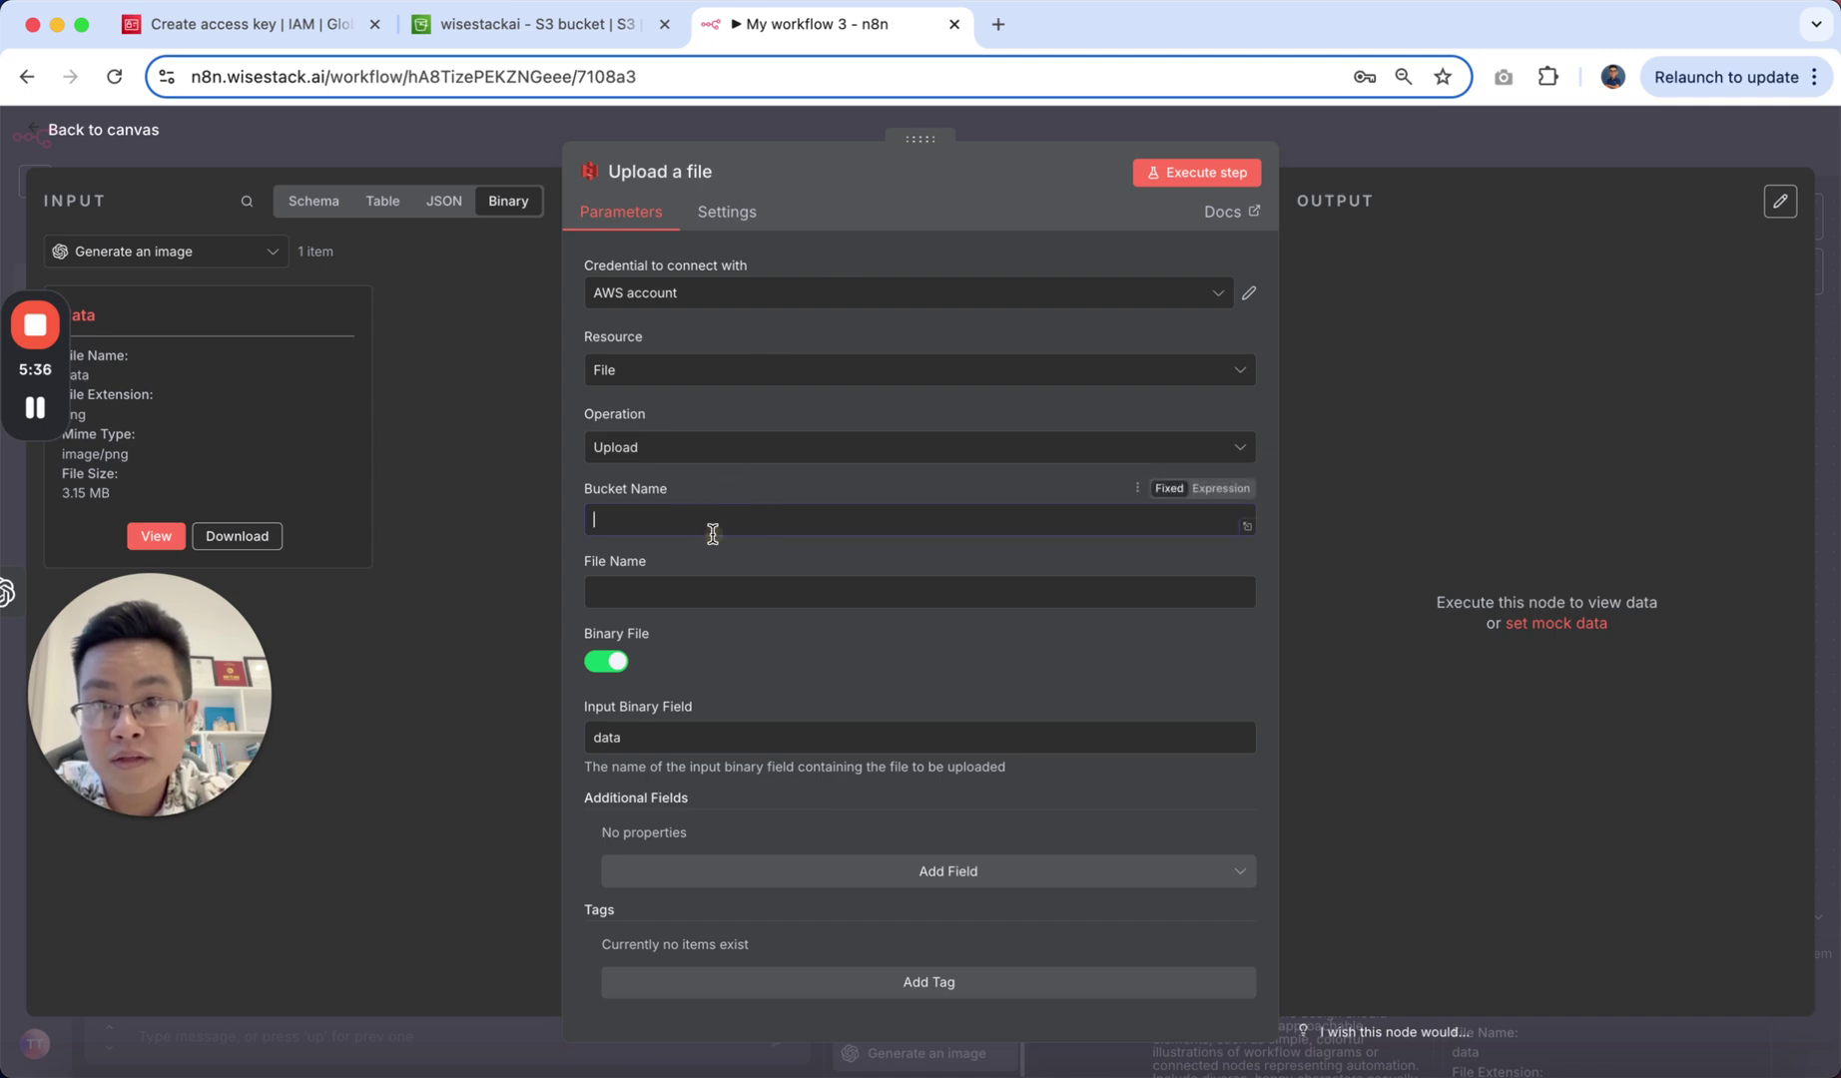
{"action": "left_click", "coordinate": [504, 24]}
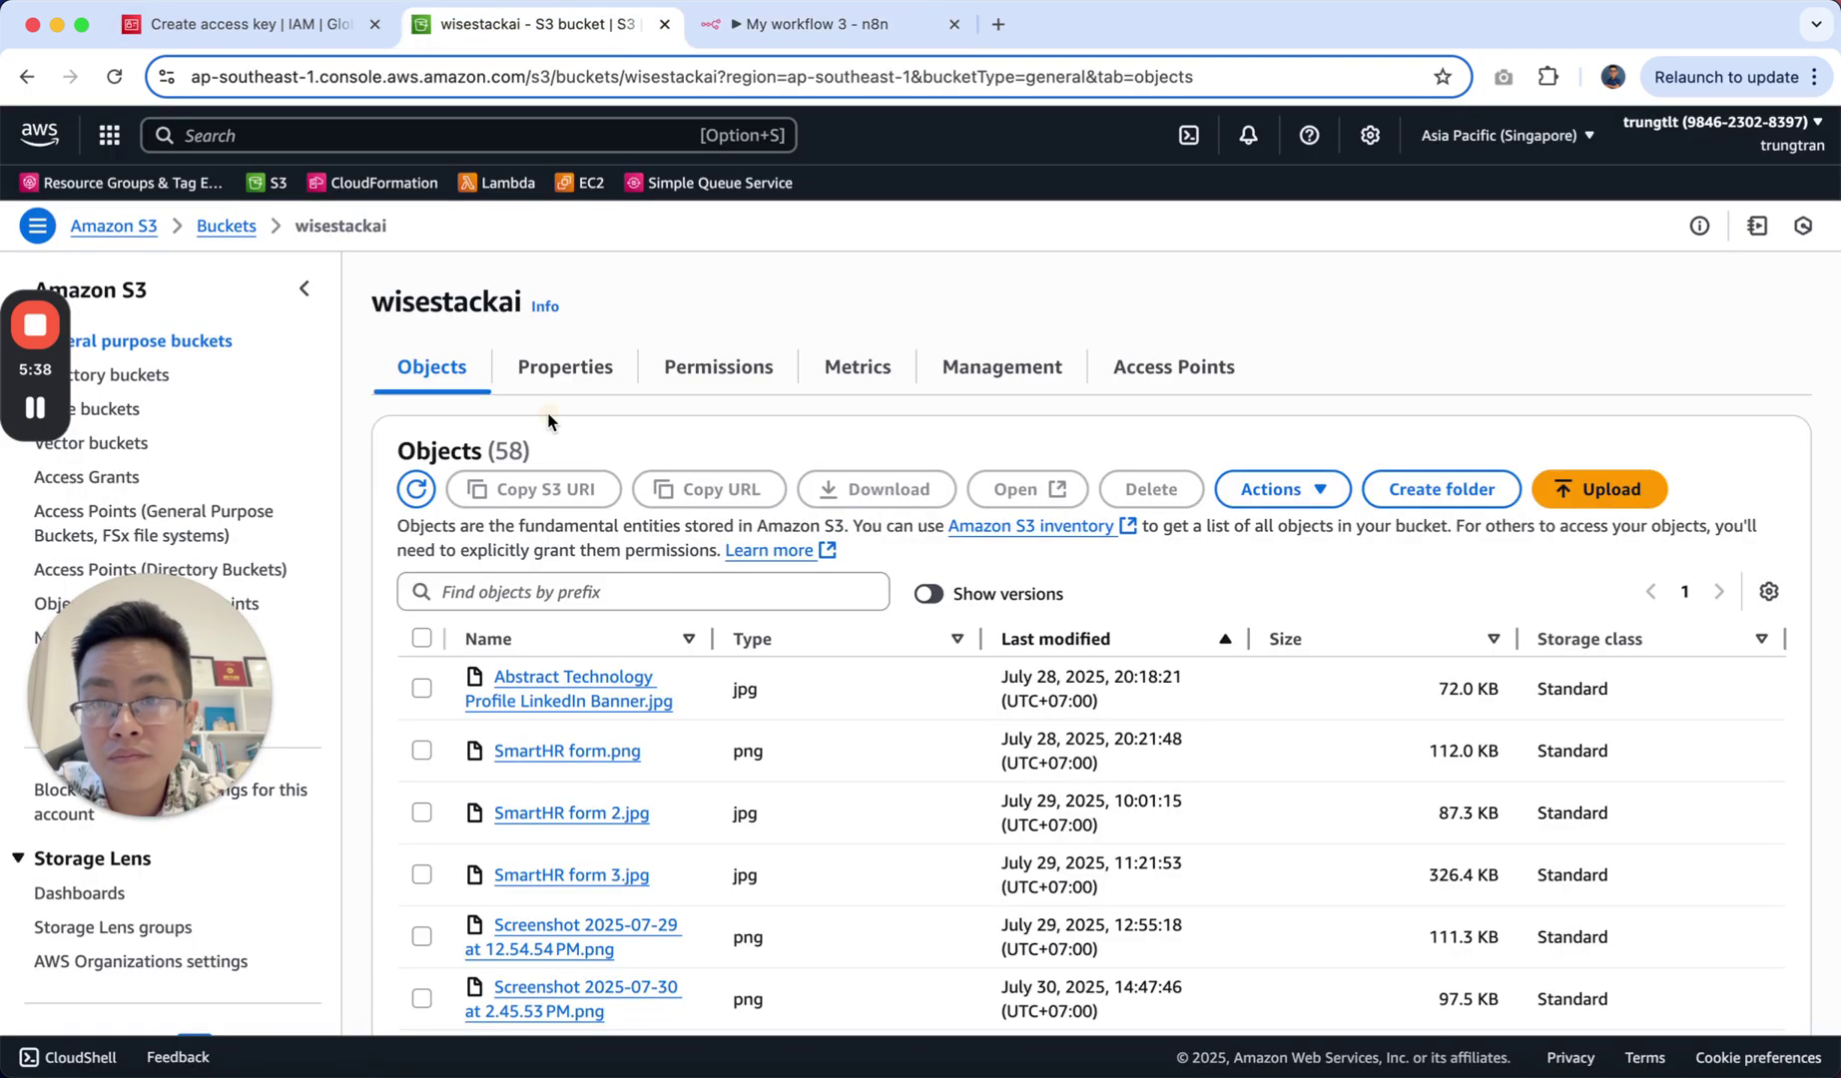
{"action": "double_click", "coordinate": [405, 311]}
{"action": "key", "text": "cmd+c"}
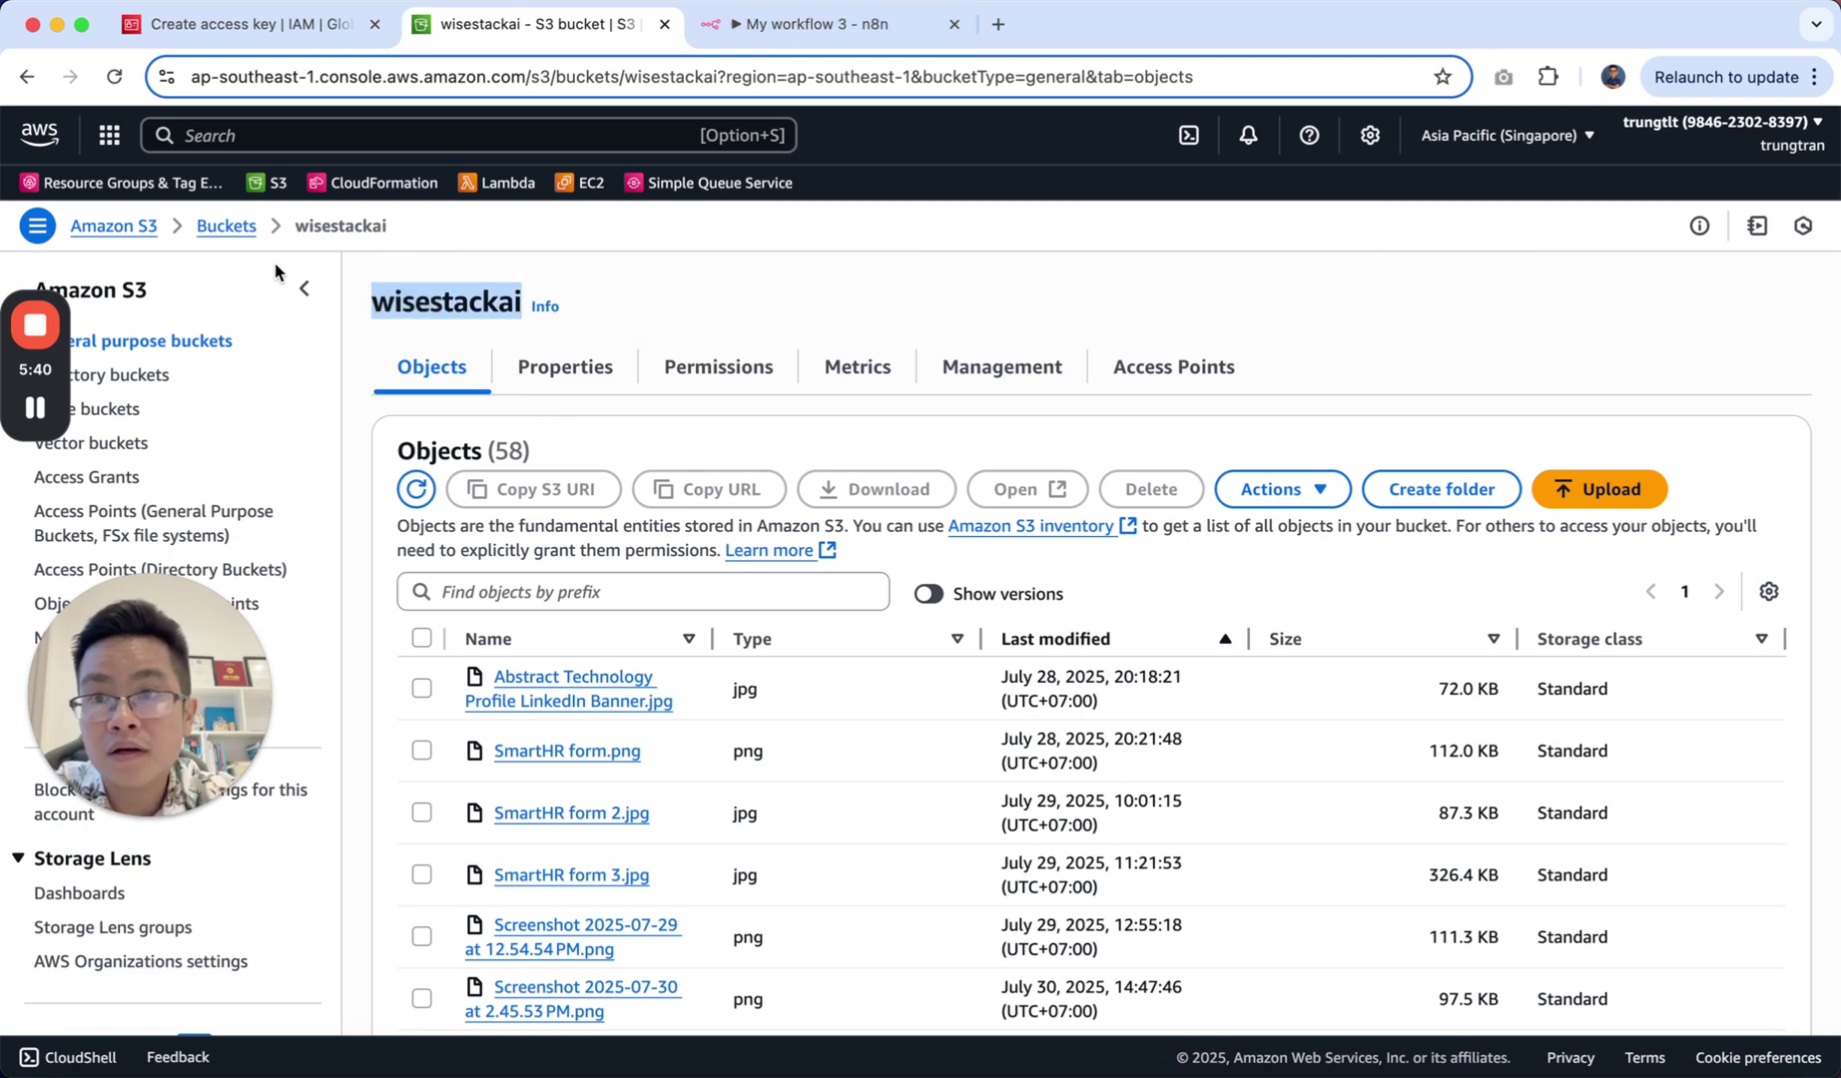
{"action": "left_click", "coordinate": [806, 24]}
{"action": "left_click", "coordinate": [754, 515]}
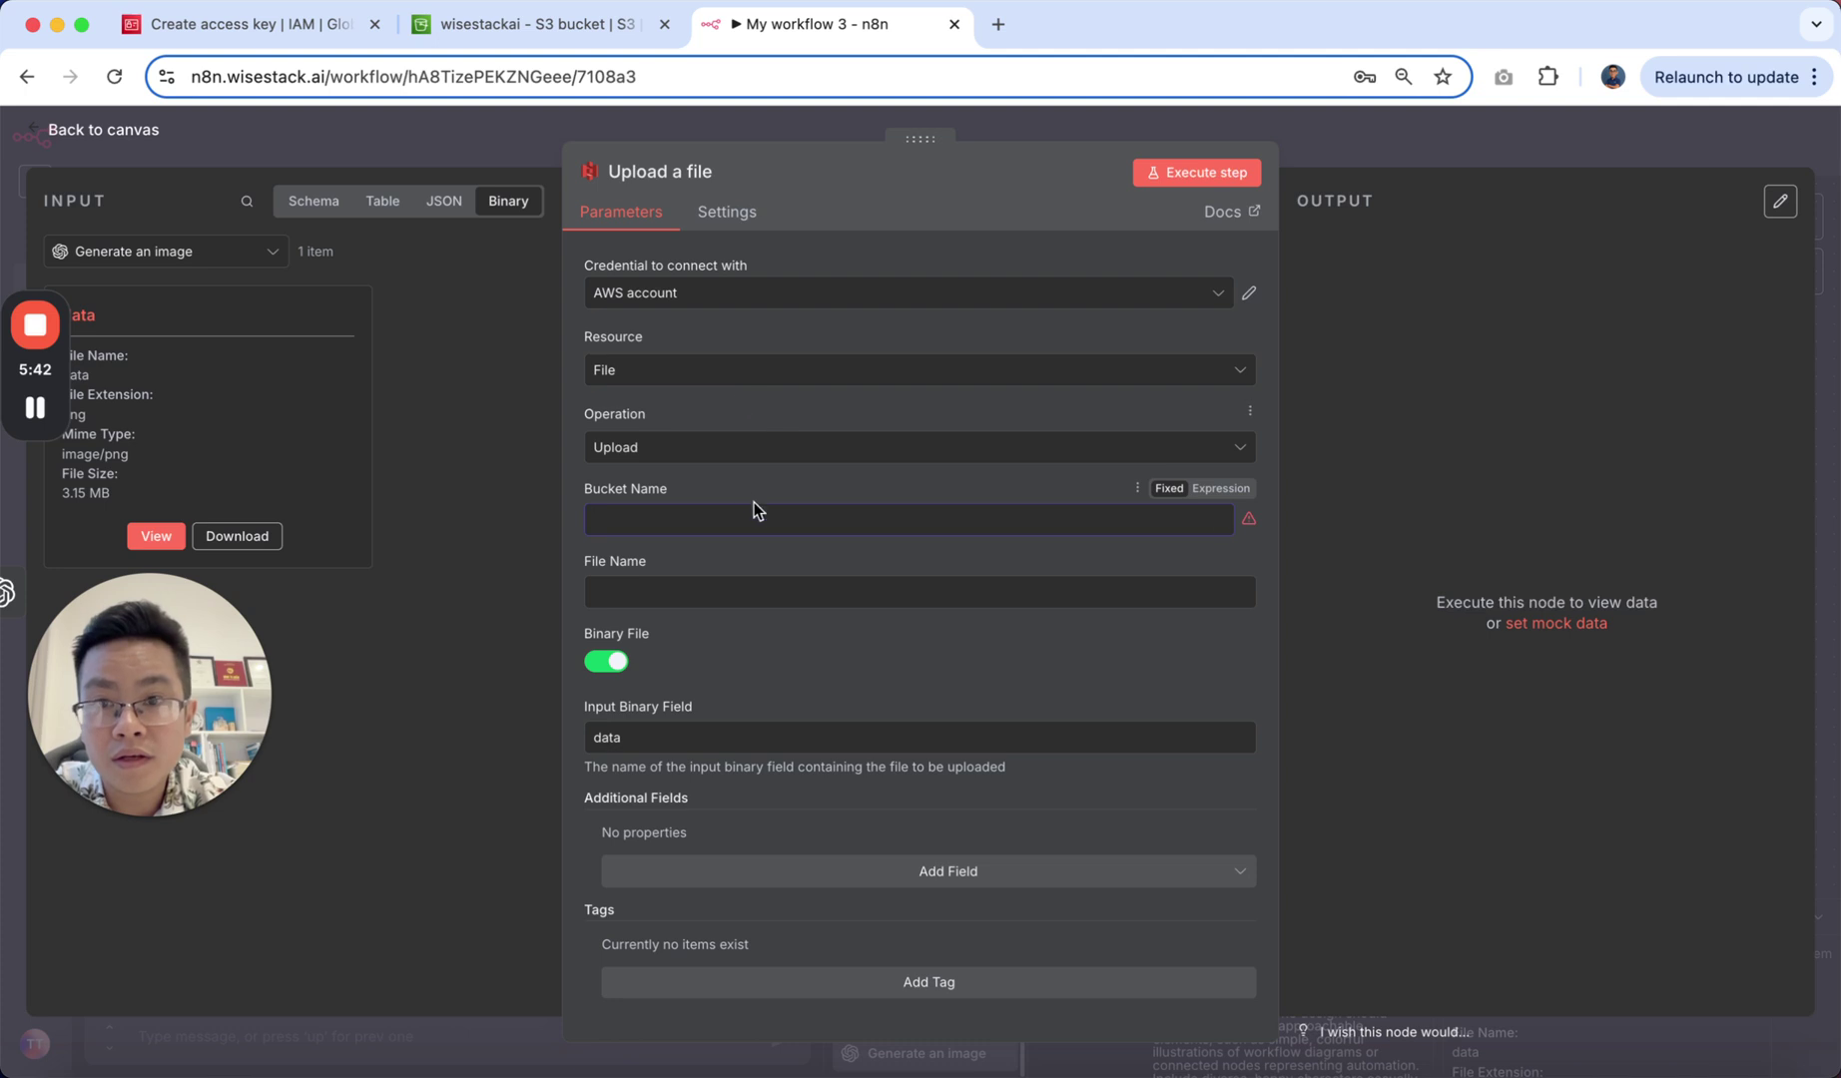
{"action": "key", "text": "cmd+v"}
{"action": "left_click", "coordinate": [796, 592]}
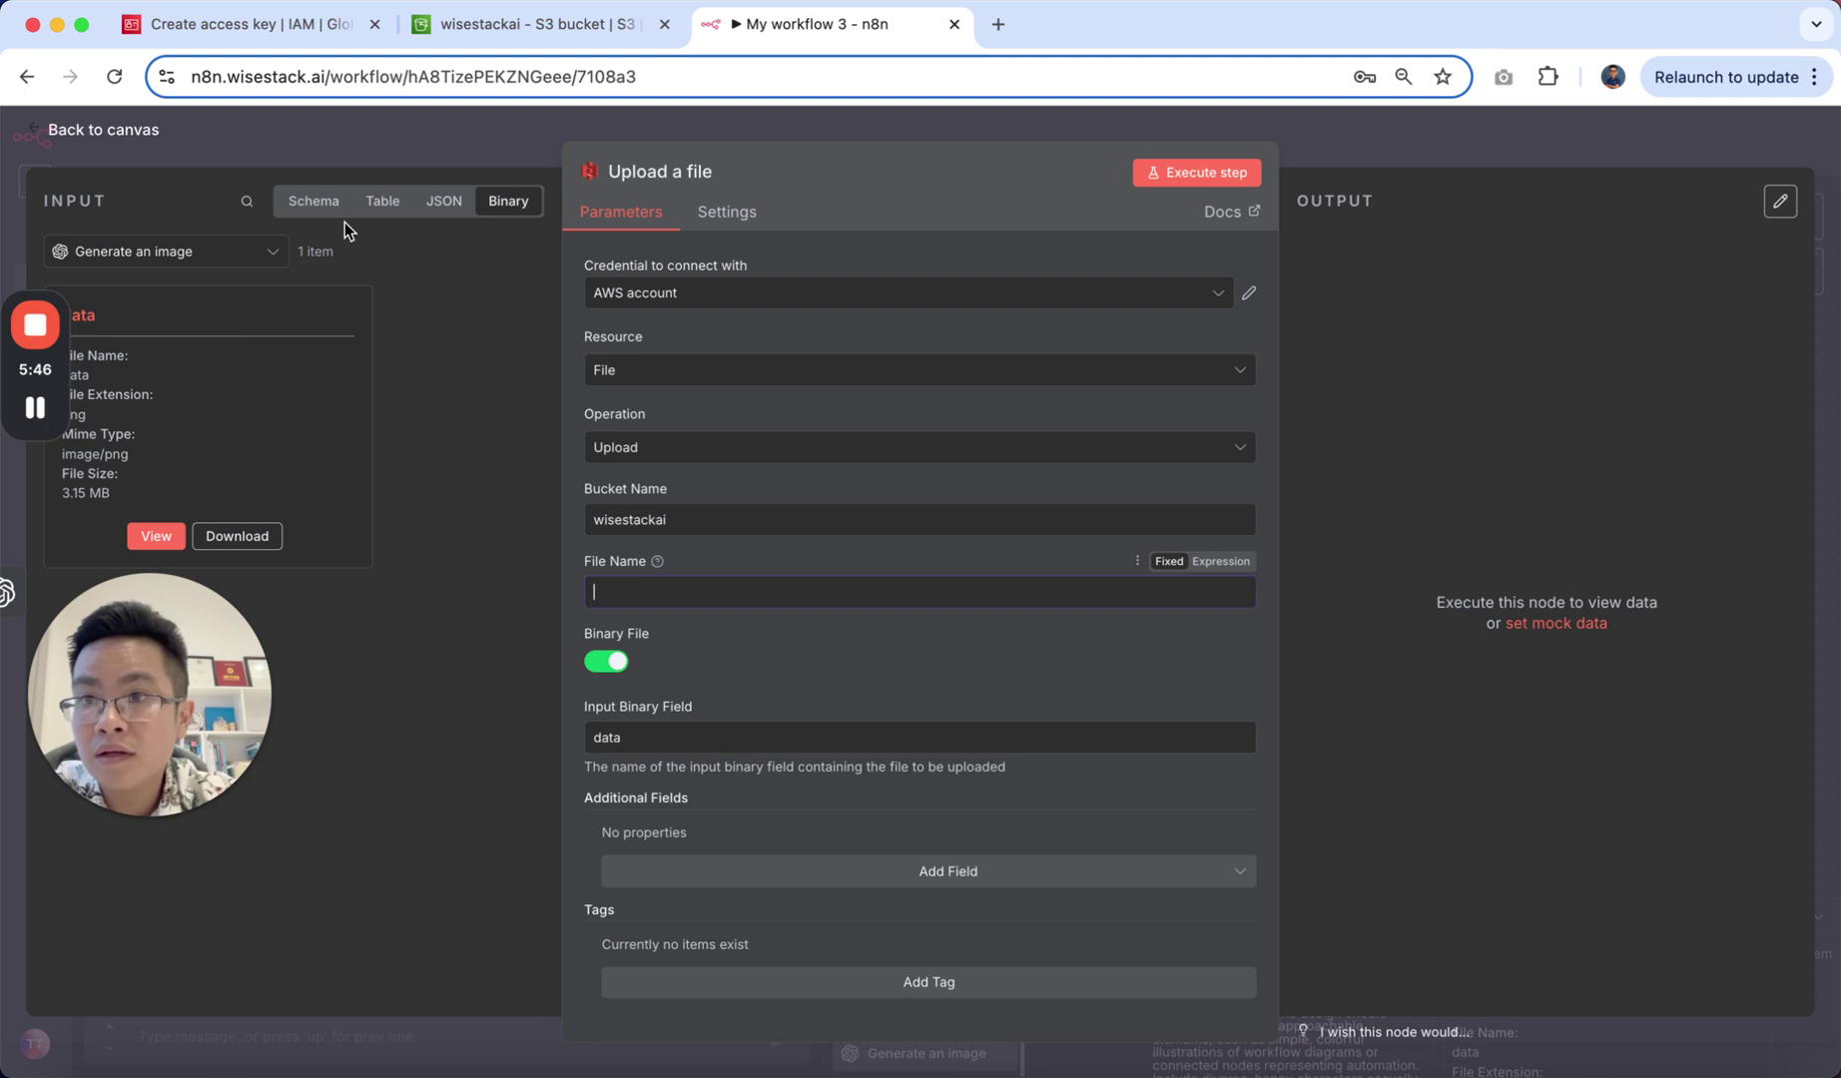
Step: Set File Name to the chat trigger's sessionId followed by fileExtension, using the Schema view
{"action": "left_click", "coordinate": [227, 255]}
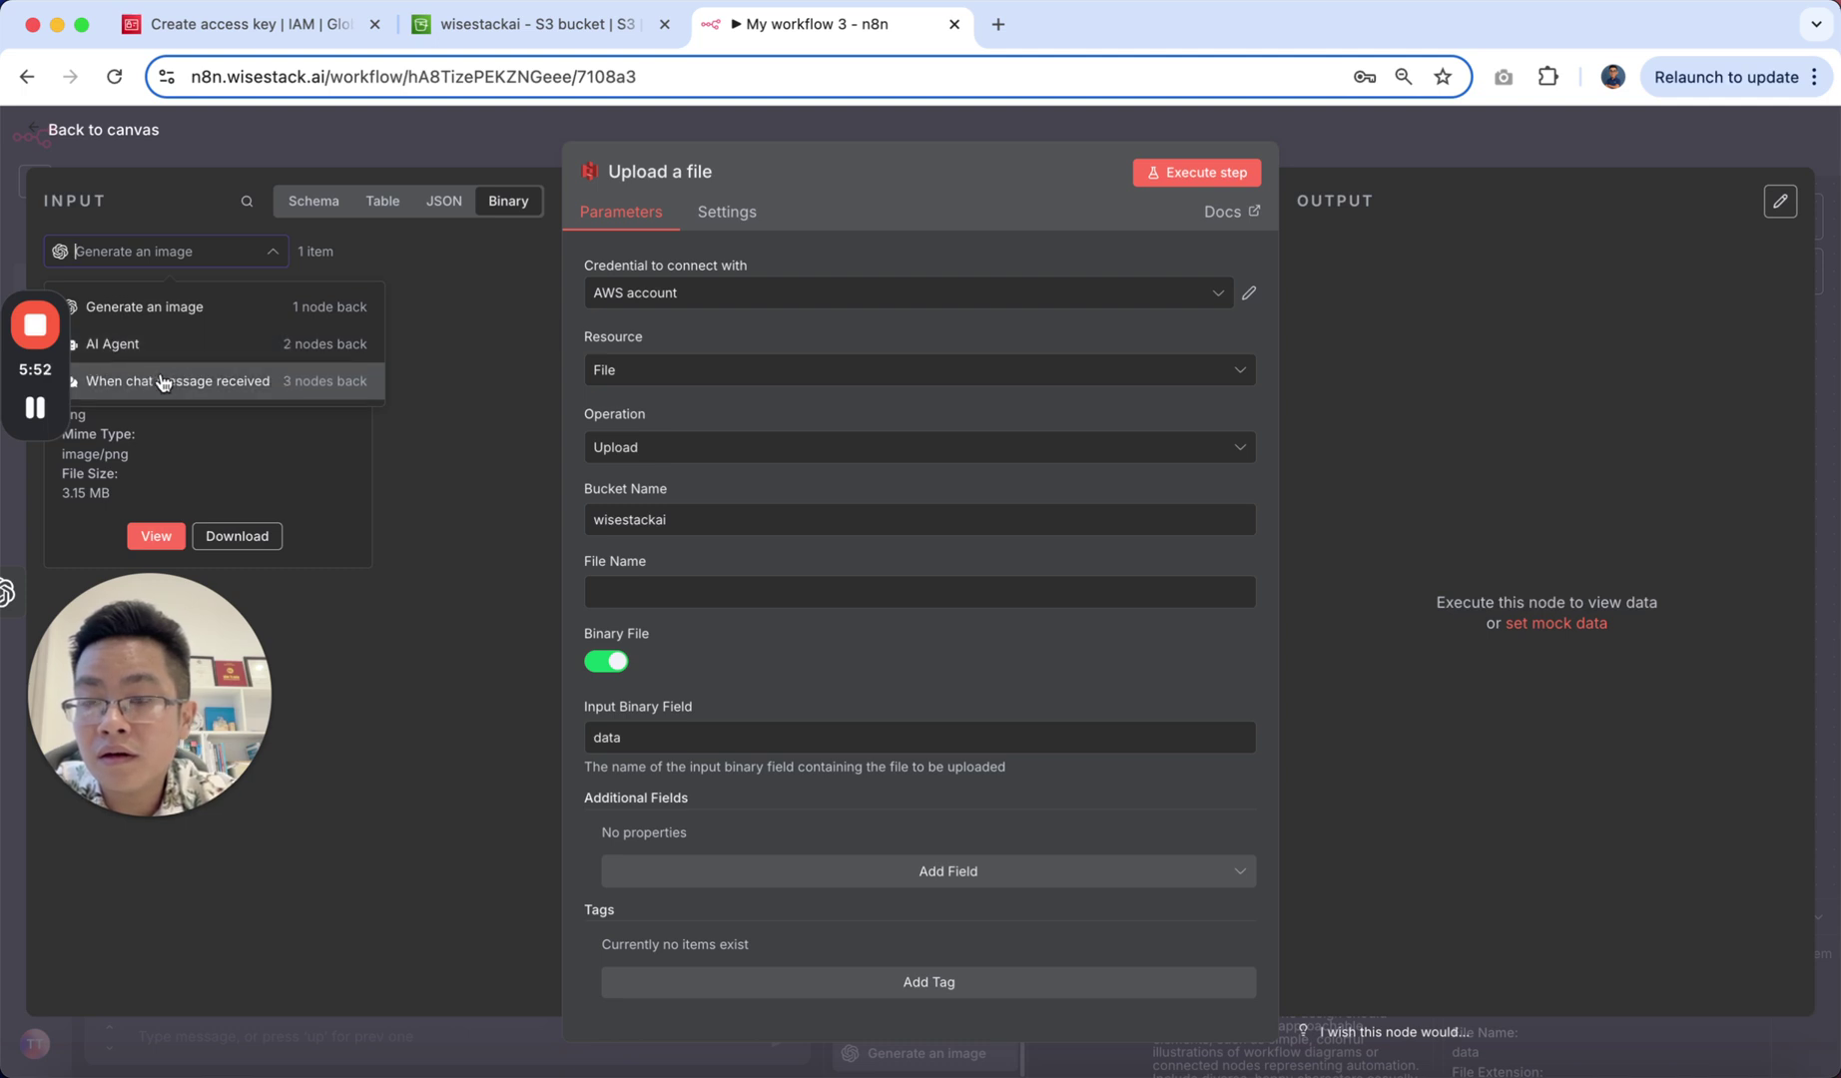
{"action": "left_click", "coordinate": [173, 383]}
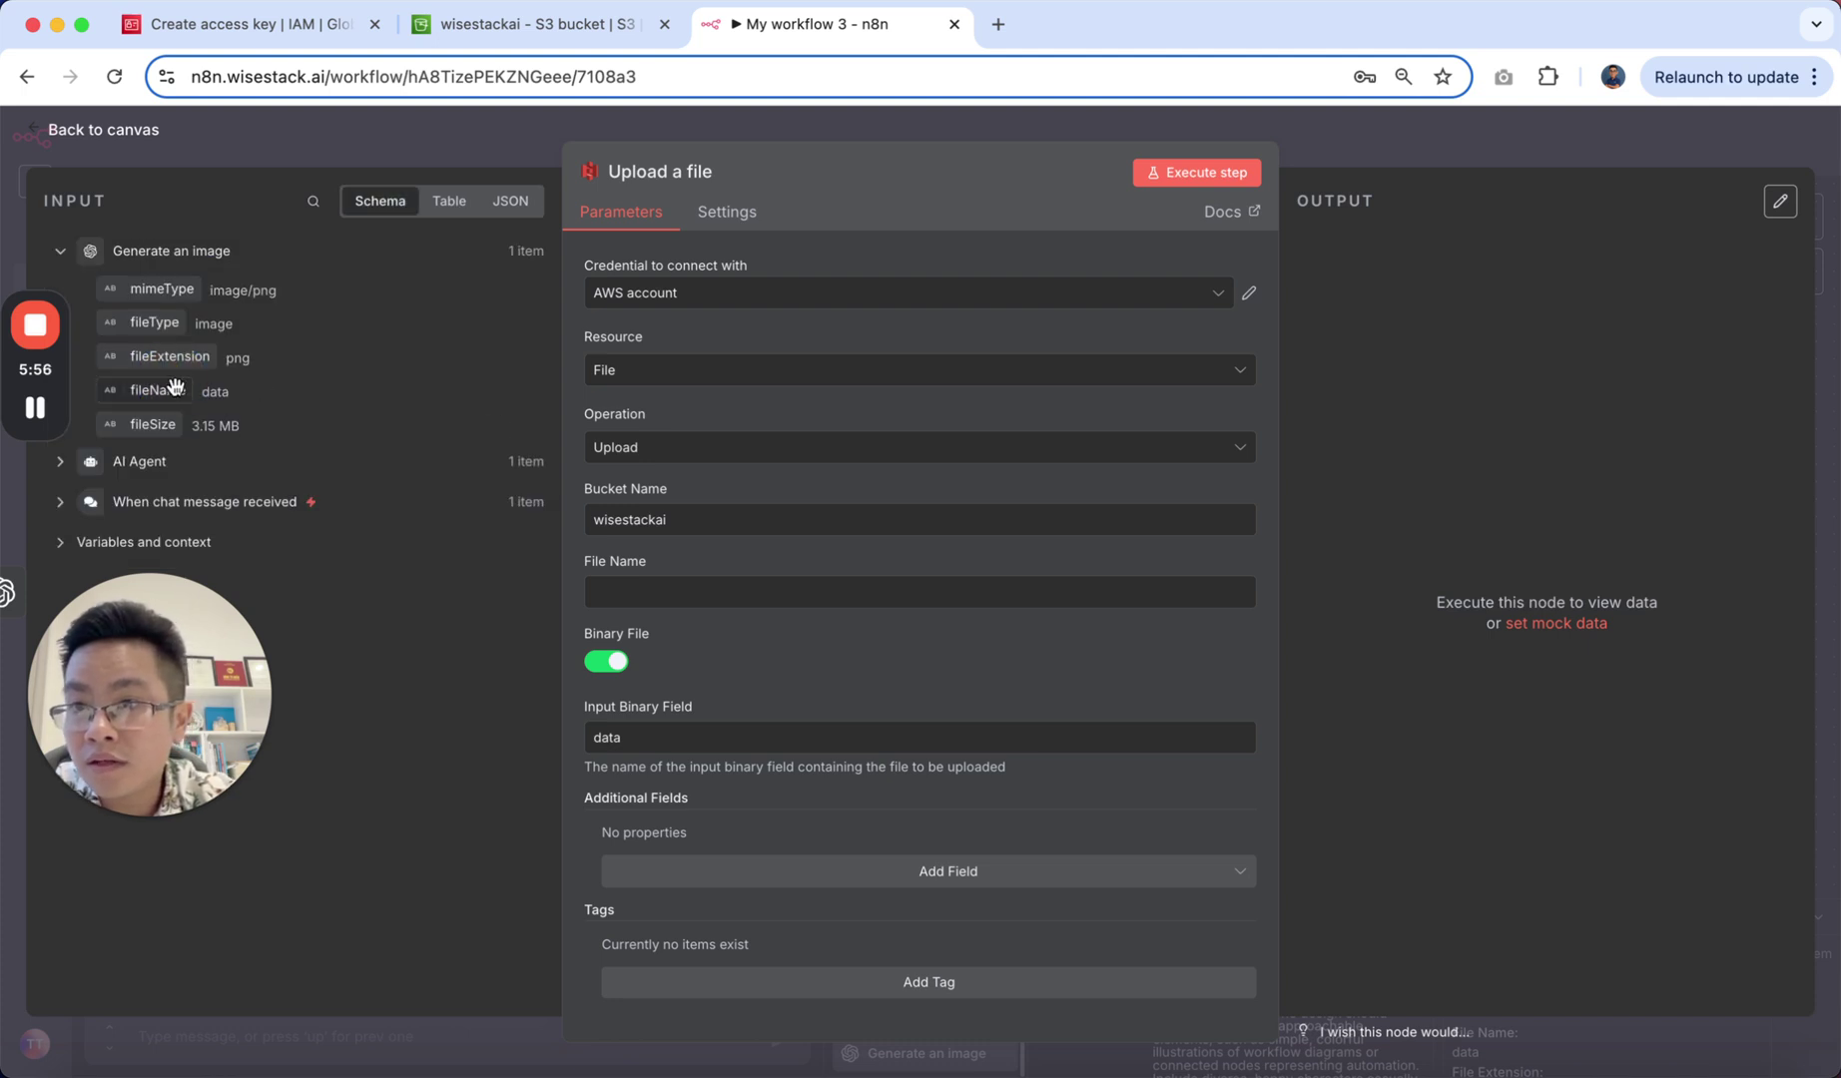
{"action": "left_click", "coordinate": [61, 504]}
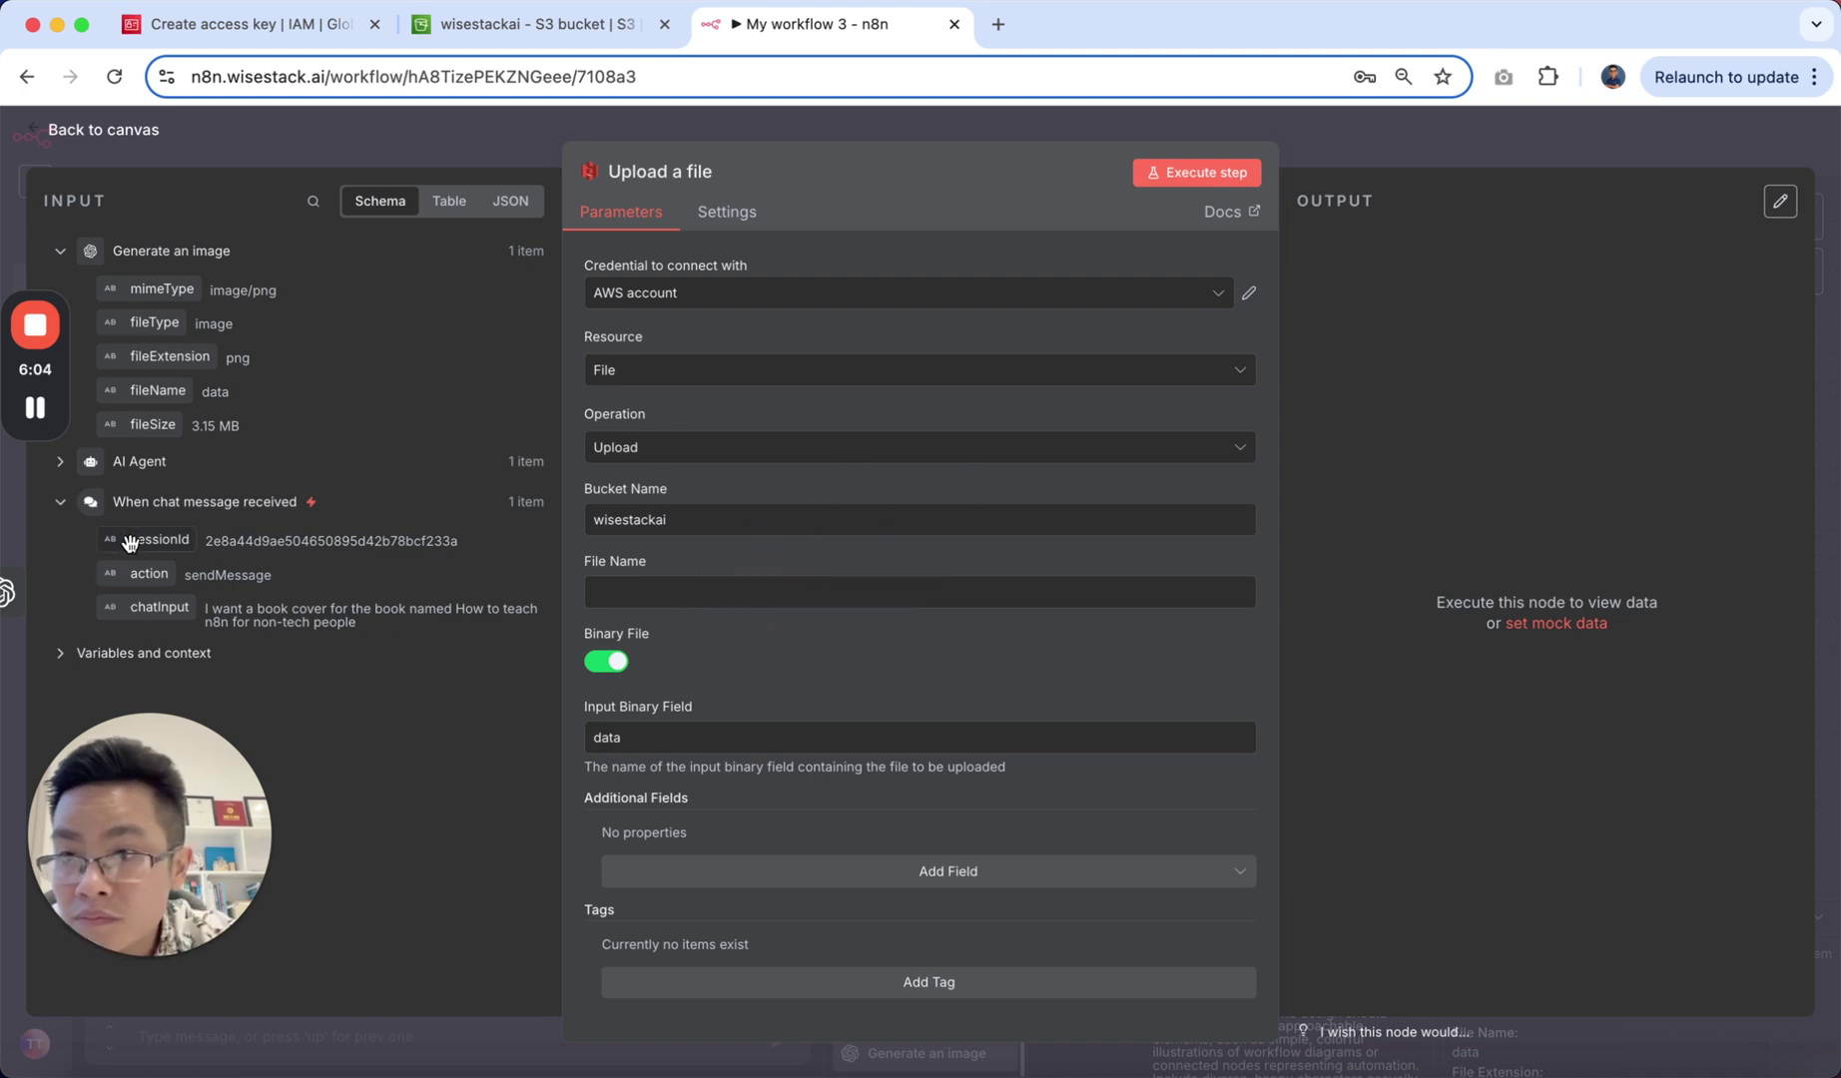
{"action": "left_click_drag", "start_coordinate": [131, 541], "coordinate": [654, 592]}
{"action": "type", "text": "{{ $('When chat message received').item.json.sessionId }}."}
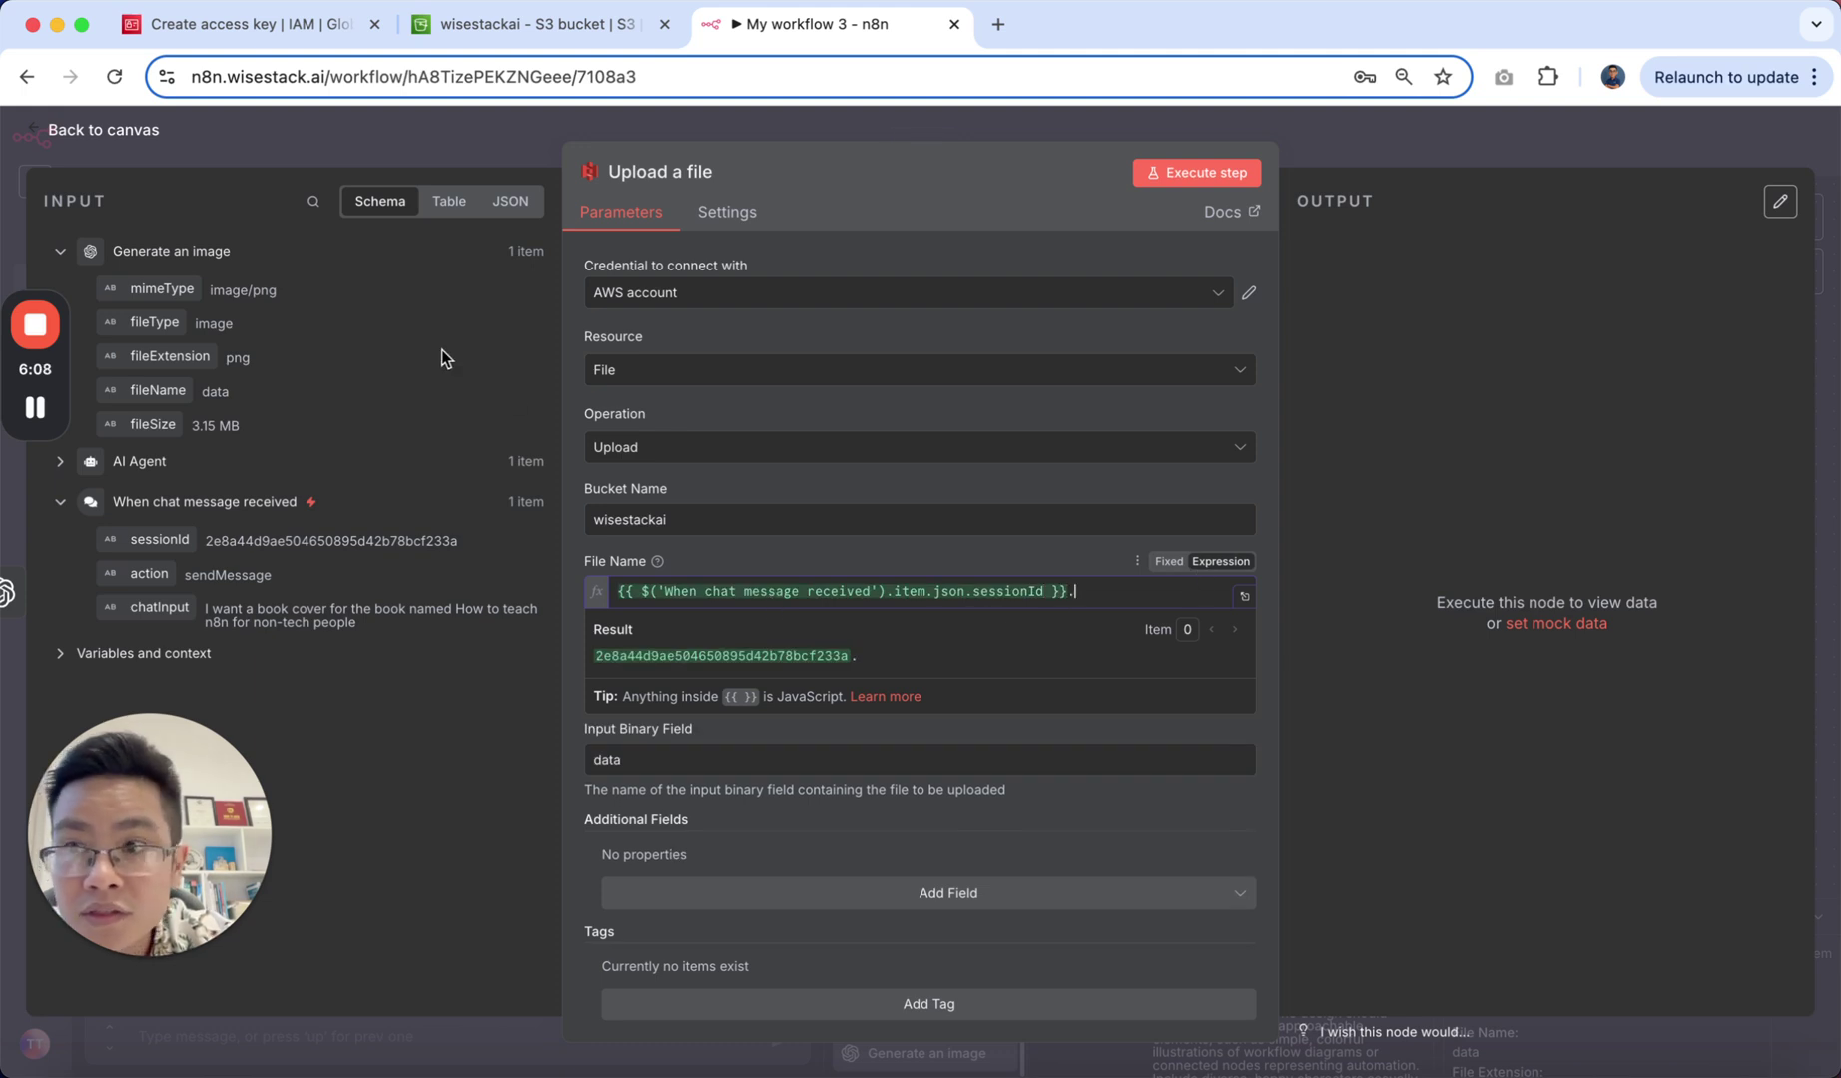
{"action": "left_click_drag", "start_coordinate": [144, 357], "coordinate": [1108, 601]}
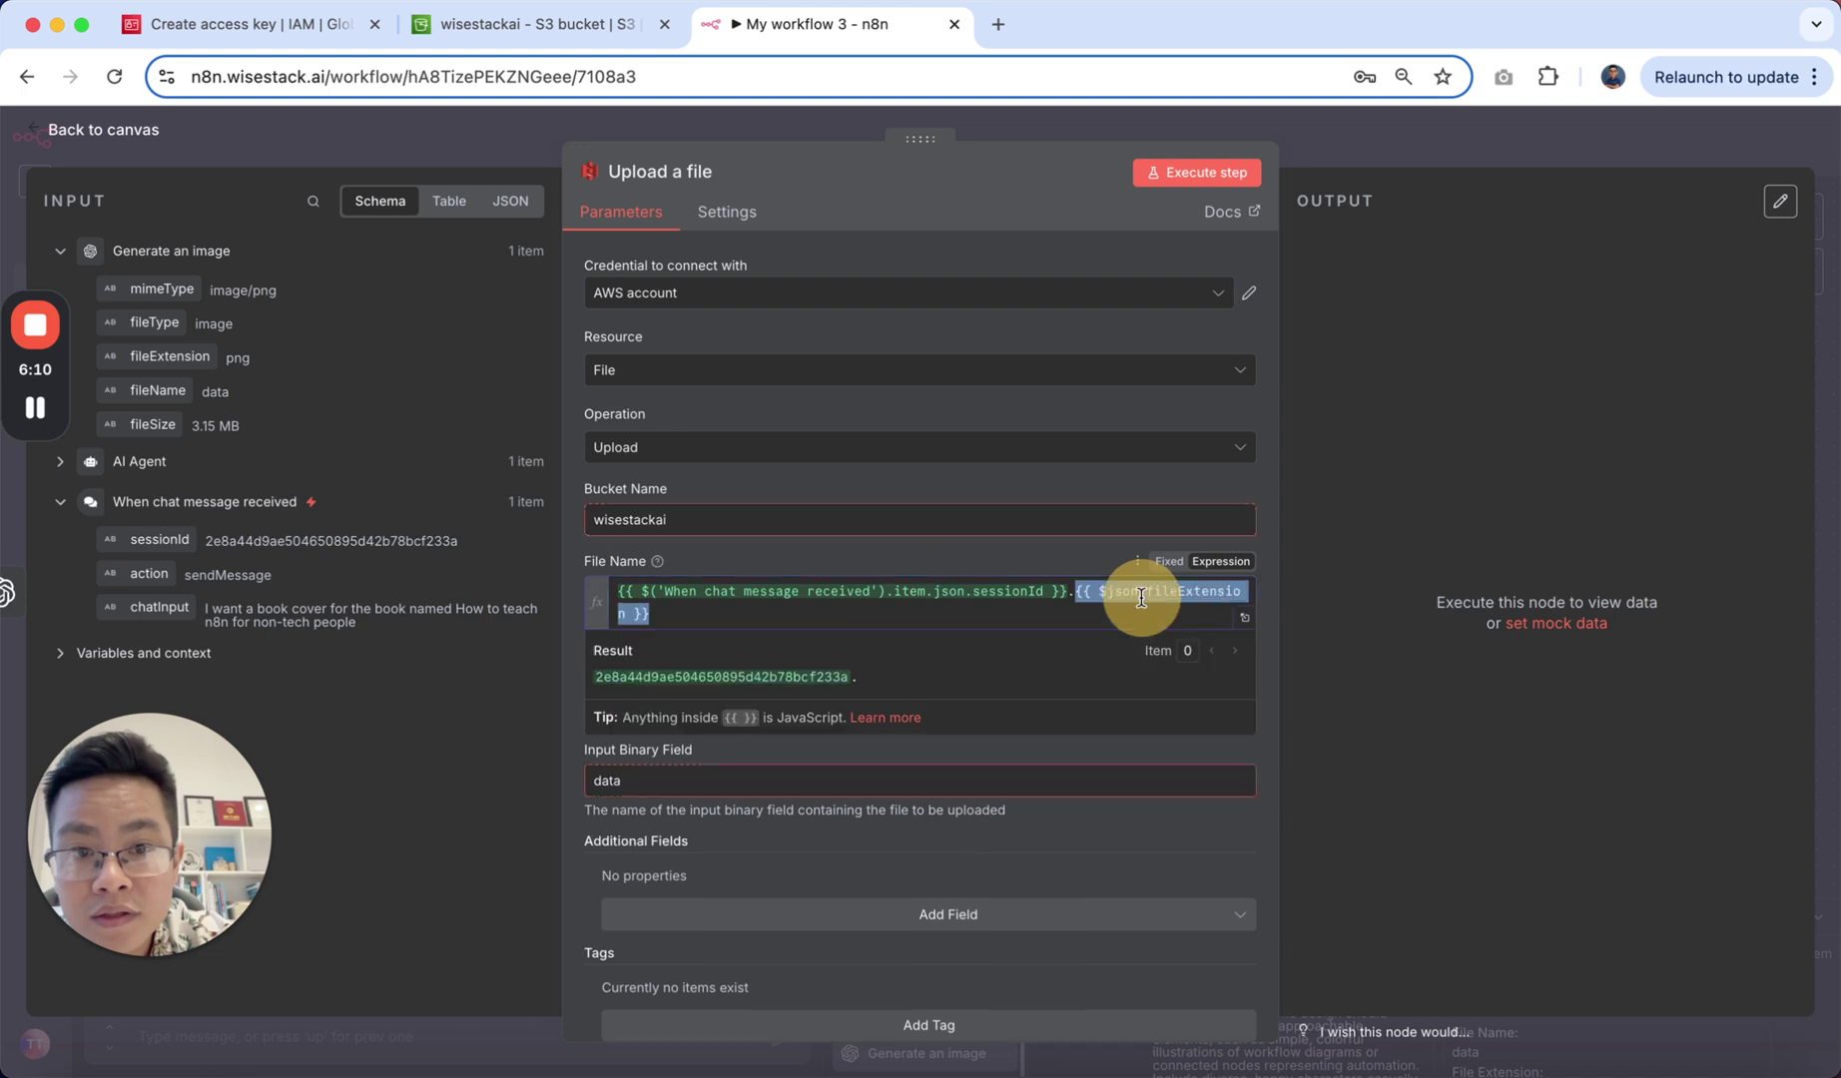
{"action": "scroll", "coordinate": [971, 651], "scroll_direction": "down", "scroll_amount": 1}
{"action": "left_click", "coordinate": [968, 522]}
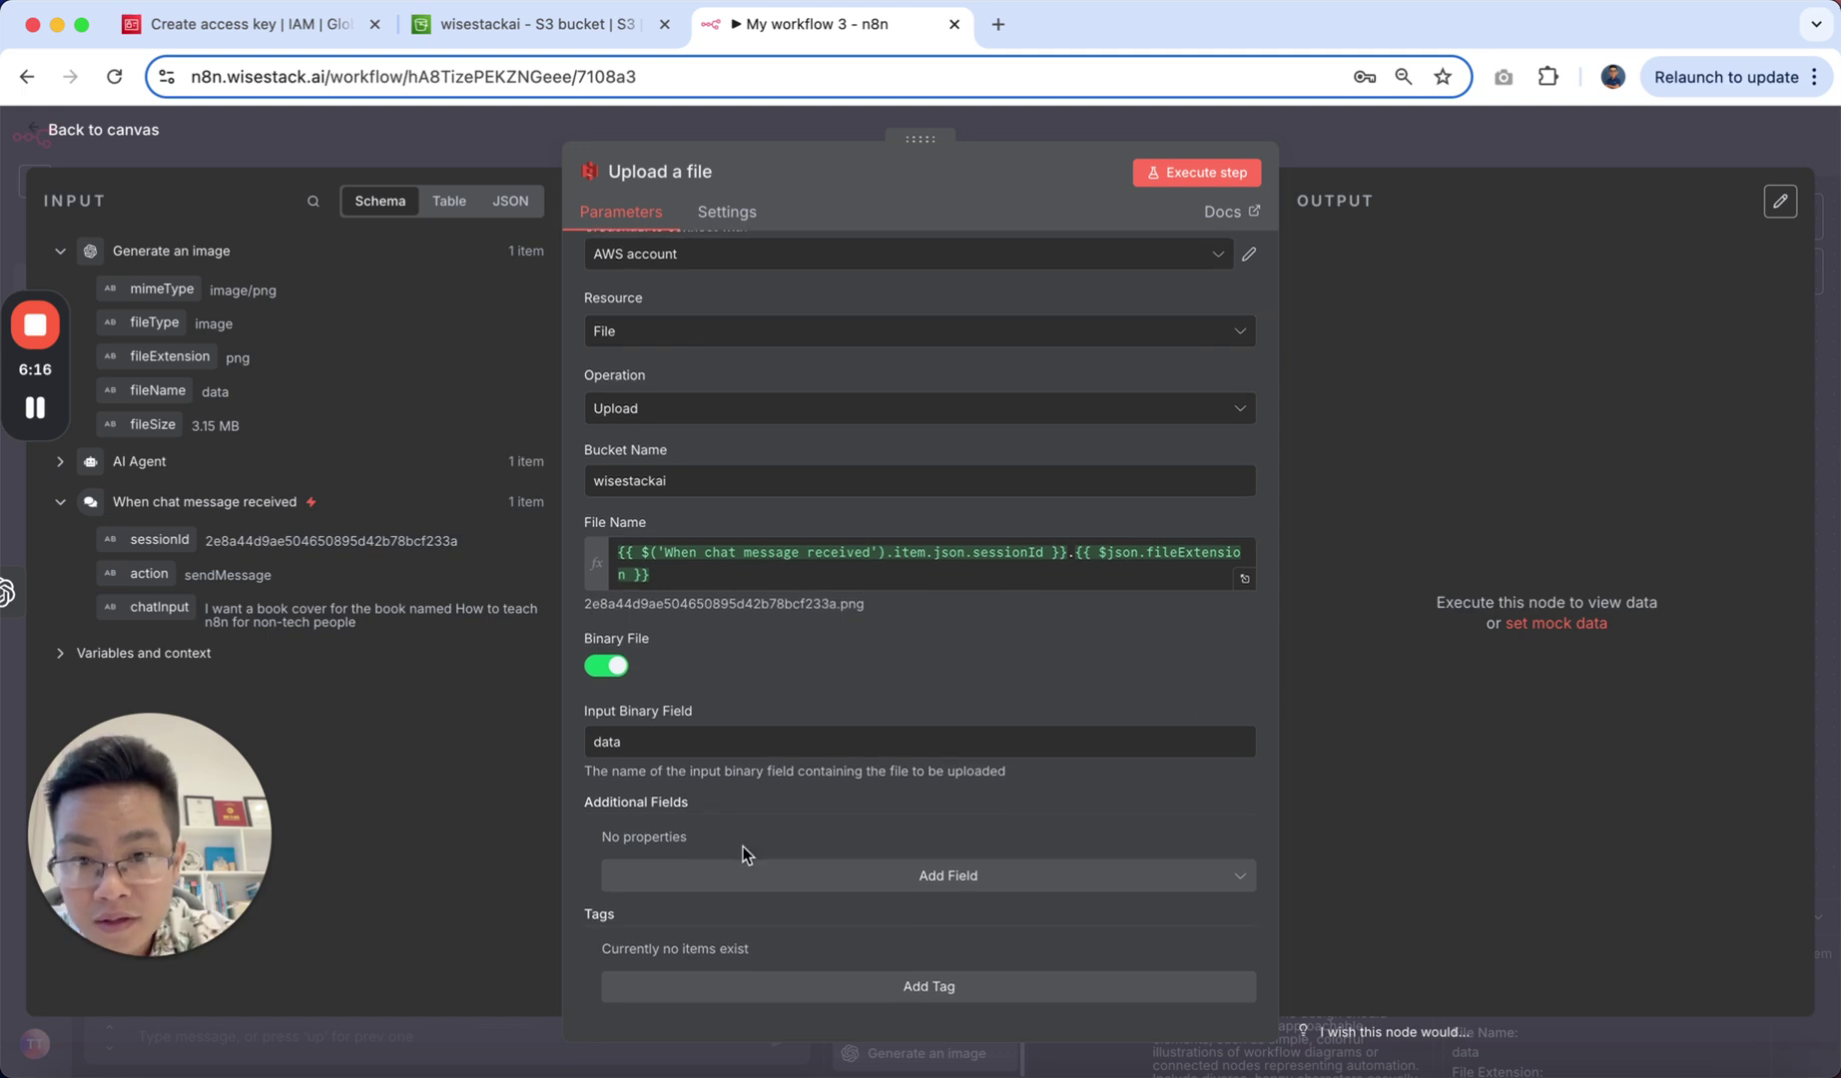
Step: Add an ACL option to the upload node set to Public Read
{"action": "left_click", "coordinate": [797, 877]}
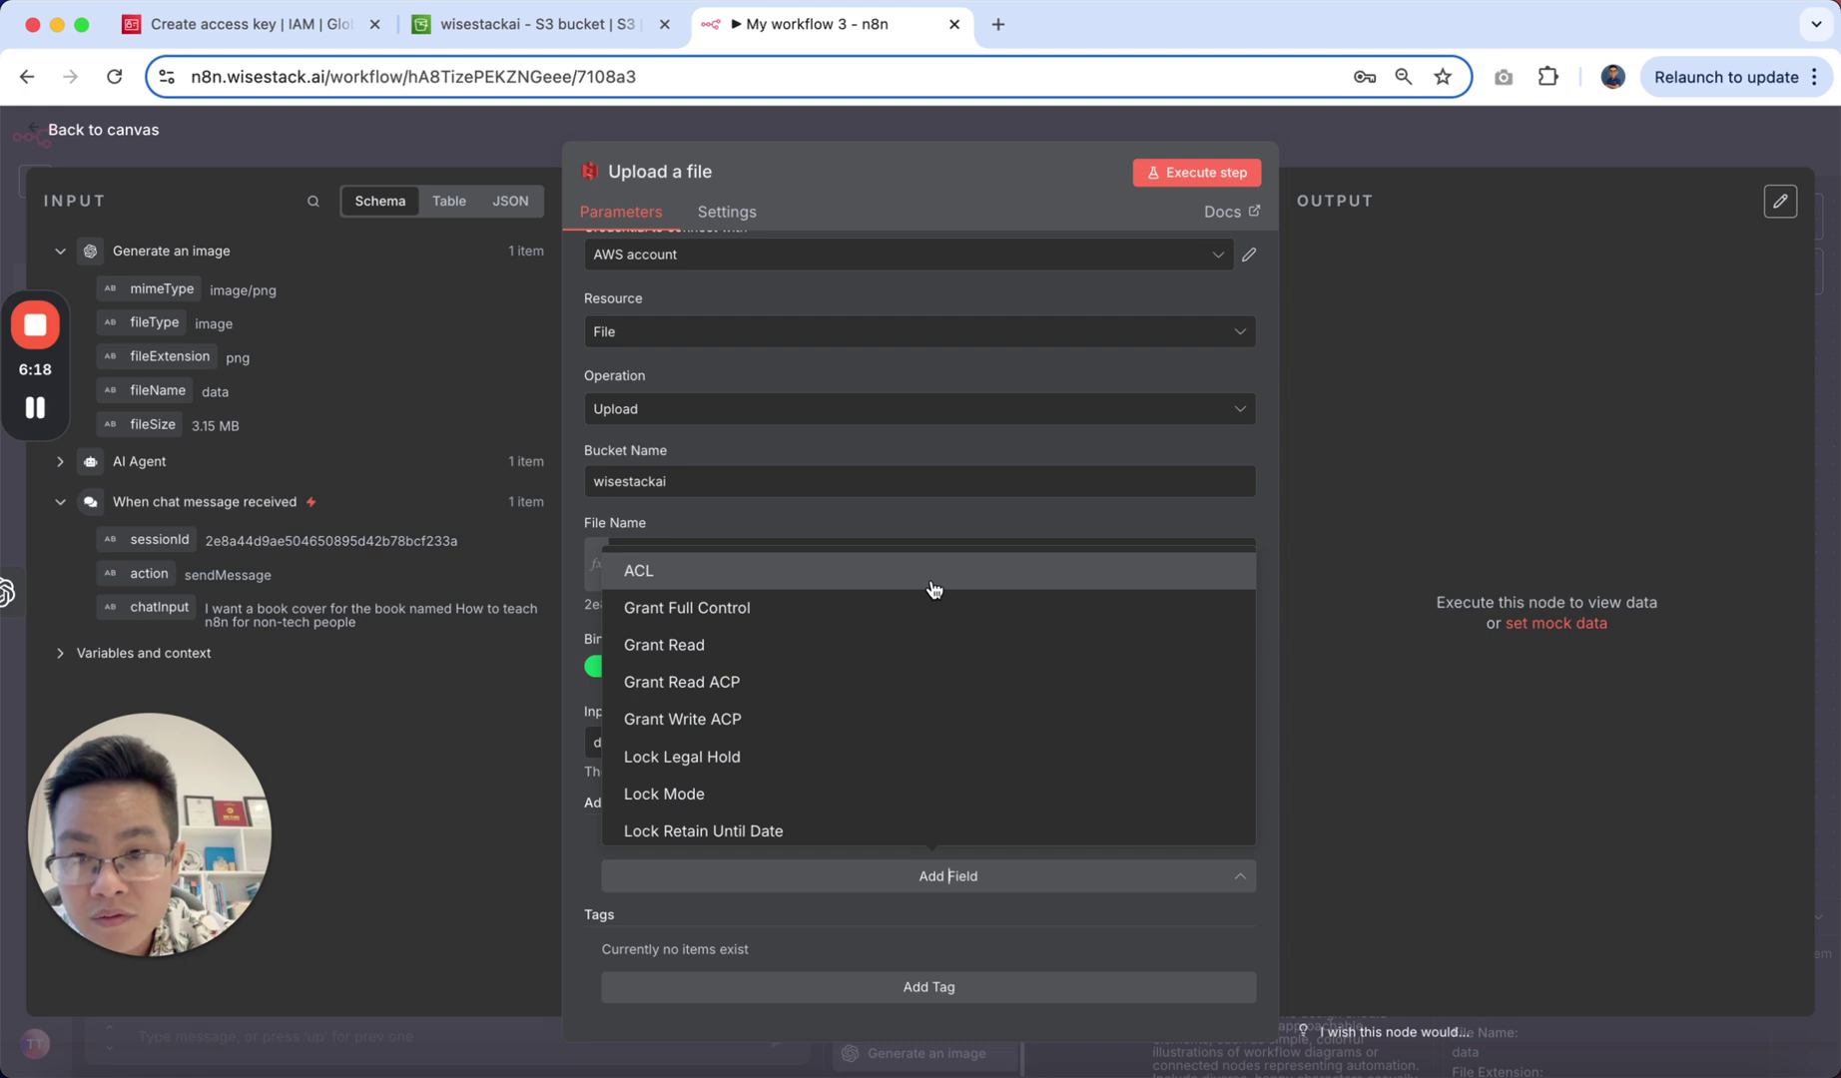
{"action": "left_click", "coordinate": [933, 587]}
{"action": "left_click", "coordinate": [676, 870]}
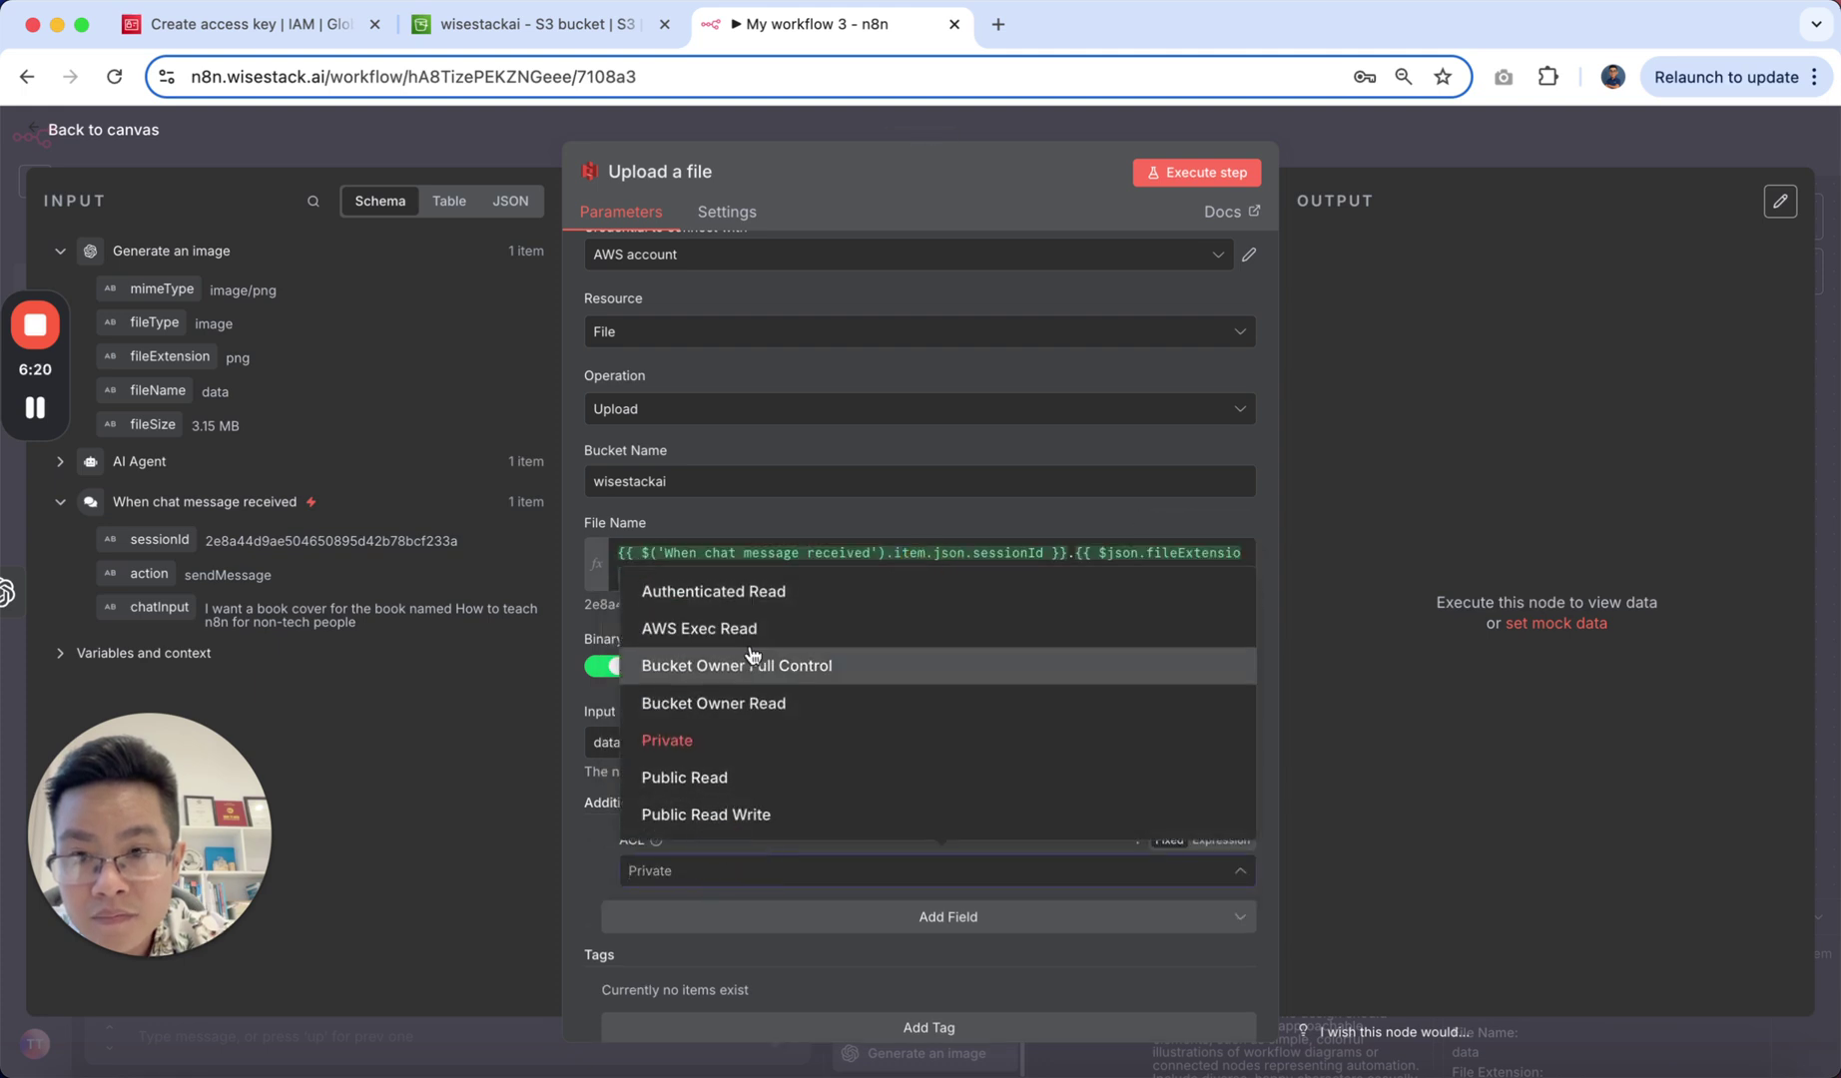
{"action": "left_click", "coordinate": [778, 774]}
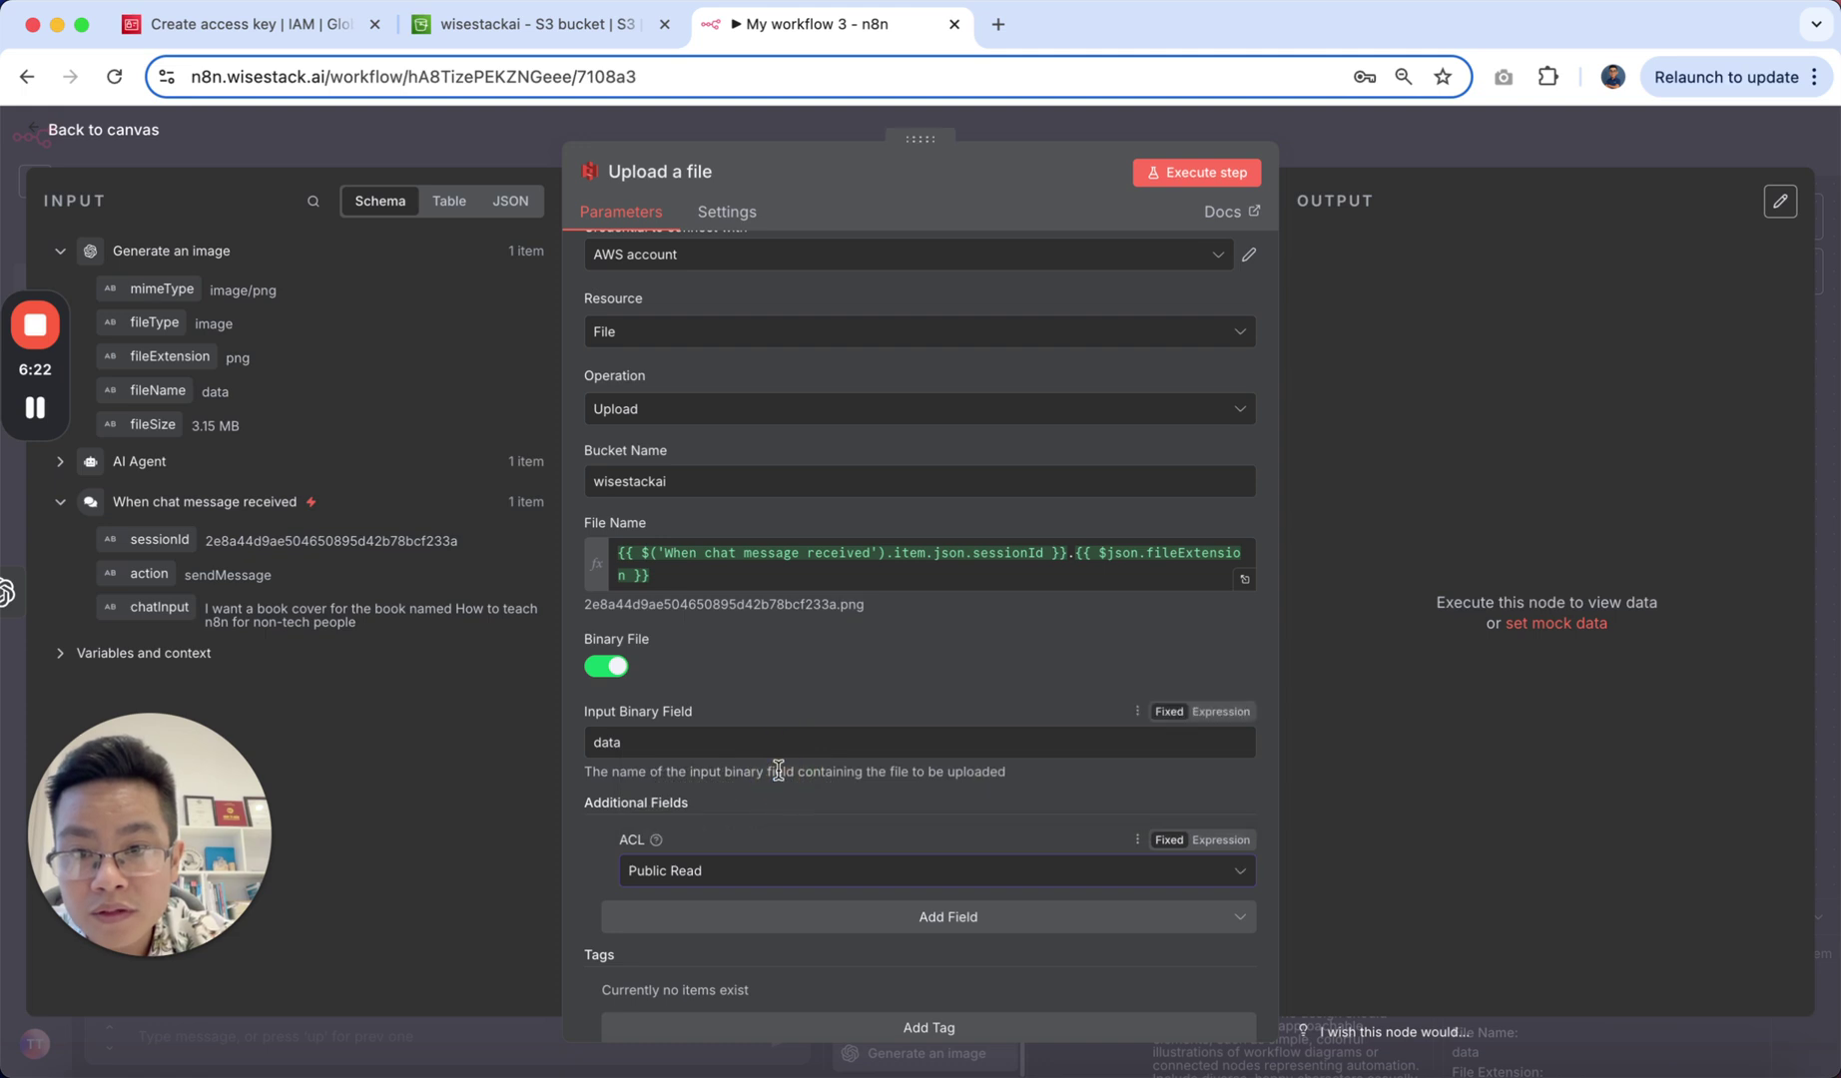
{"action": "scroll", "coordinate": [778, 769], "scroll_direction": "down", "scroll_amount": 1}
Step: Add Grant Read ACP and Grant Read, turn them on, and test-run the upload
{"action": "left_click", "coordinate": [843, 876]}
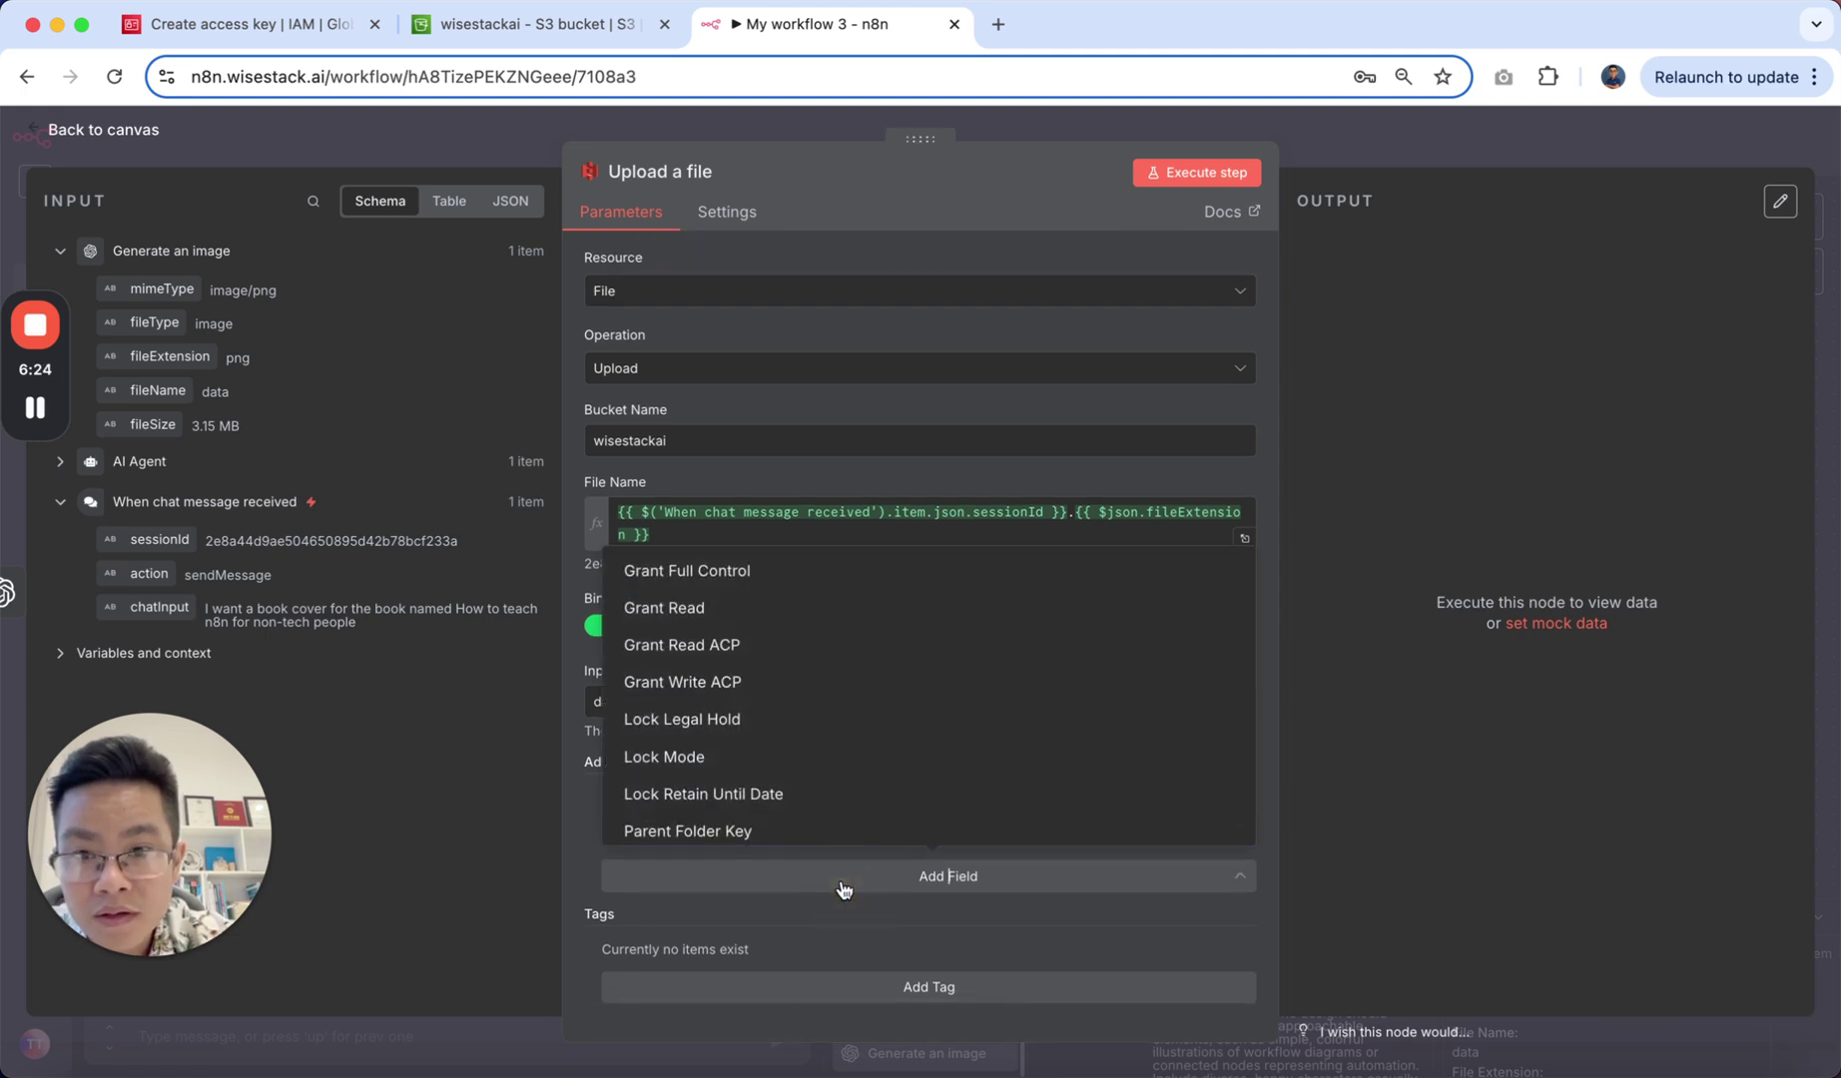
{"action": "left_click", "coordinate": [843, 644]}
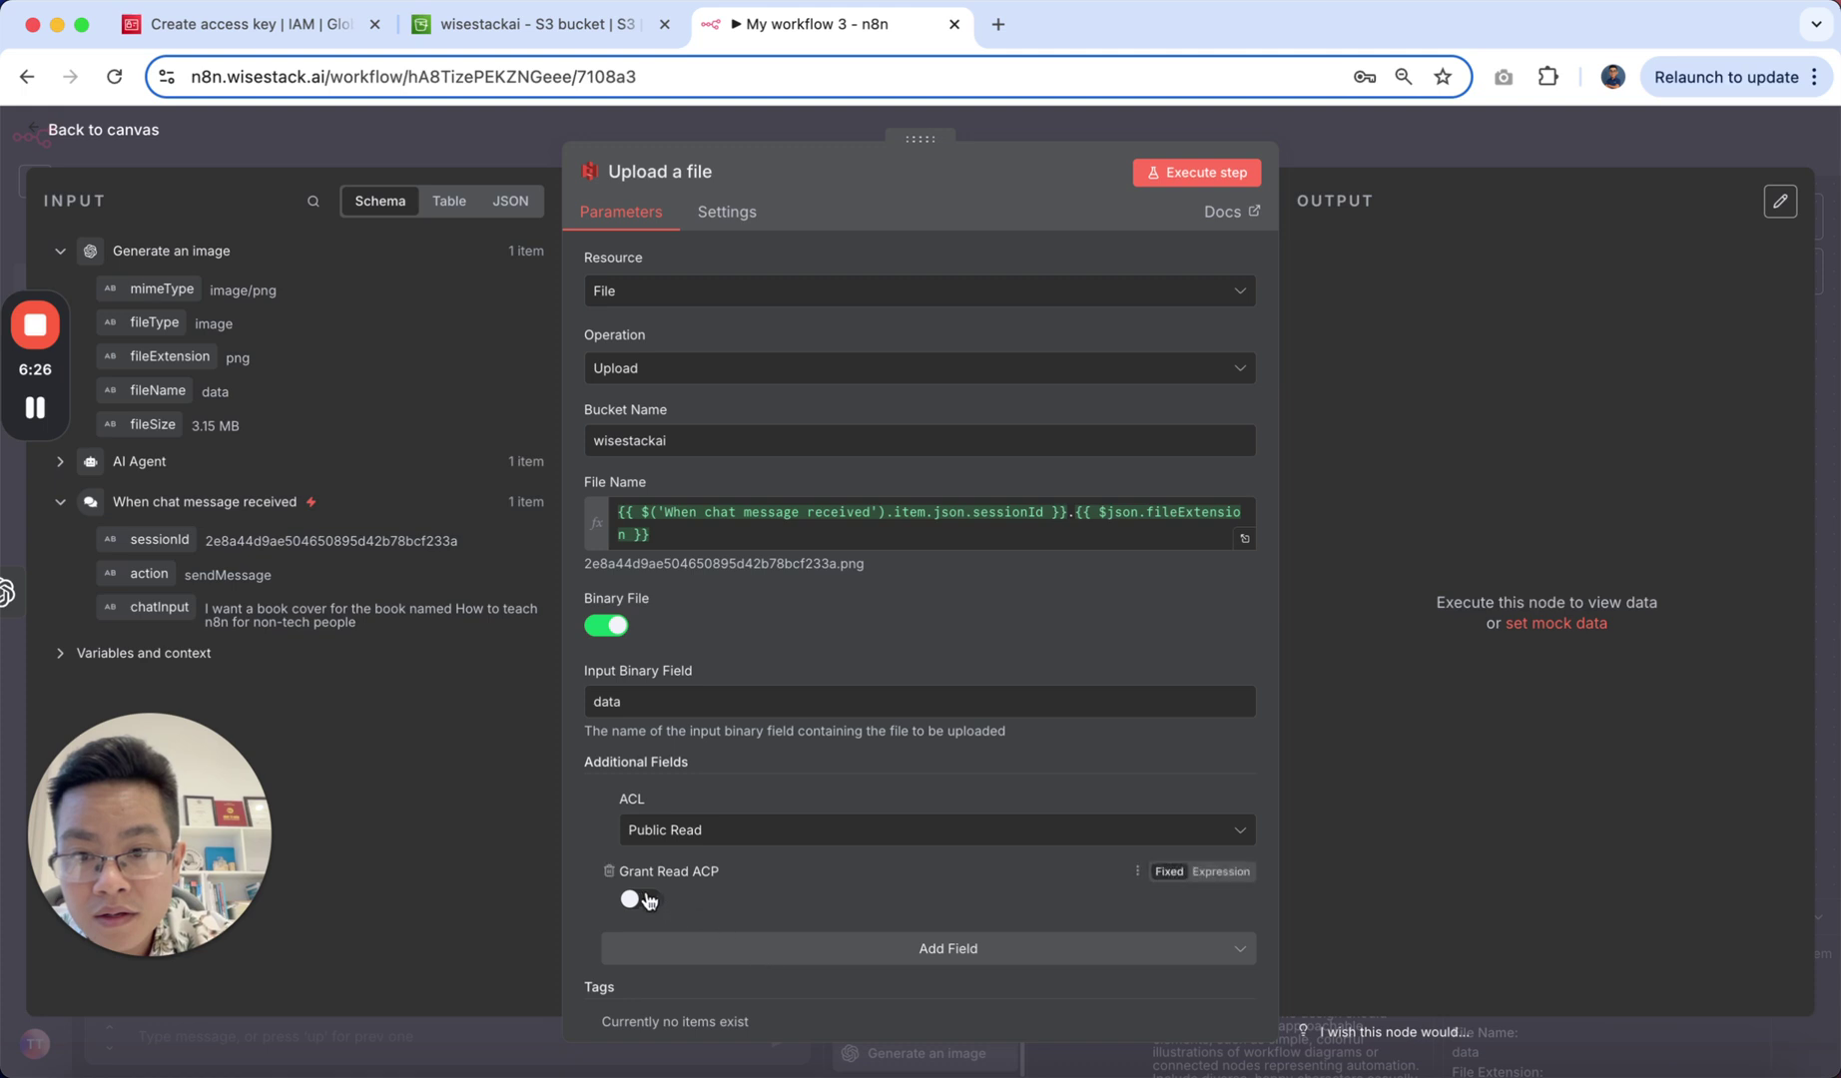
{"action": "left_click", "coordinate": [794, 947]}
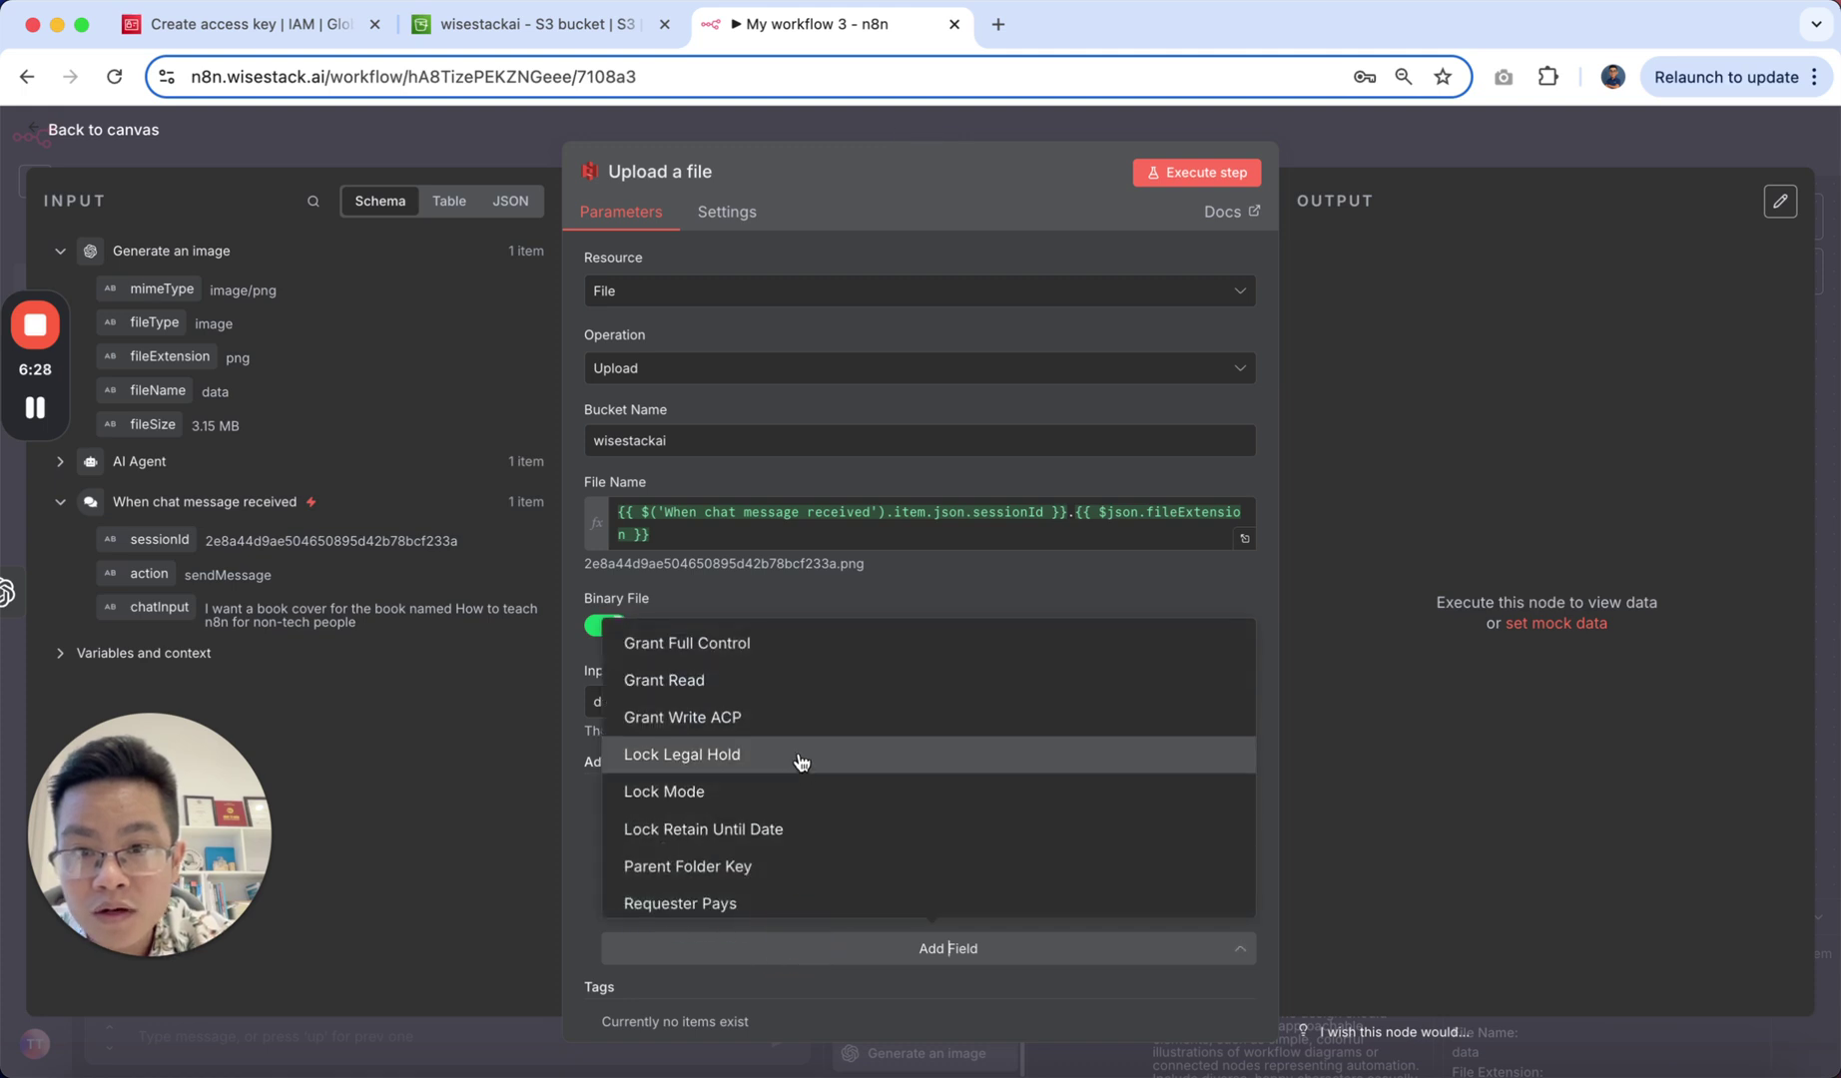
{"action": "left_click", "coordinate": [783, 680]}
{"action": "scroll", "coordinate": [748, 777], "scroll_direction": "down", "scroll_amount": 2}
{"action": "left_click", "coordinate": [724, 815]}
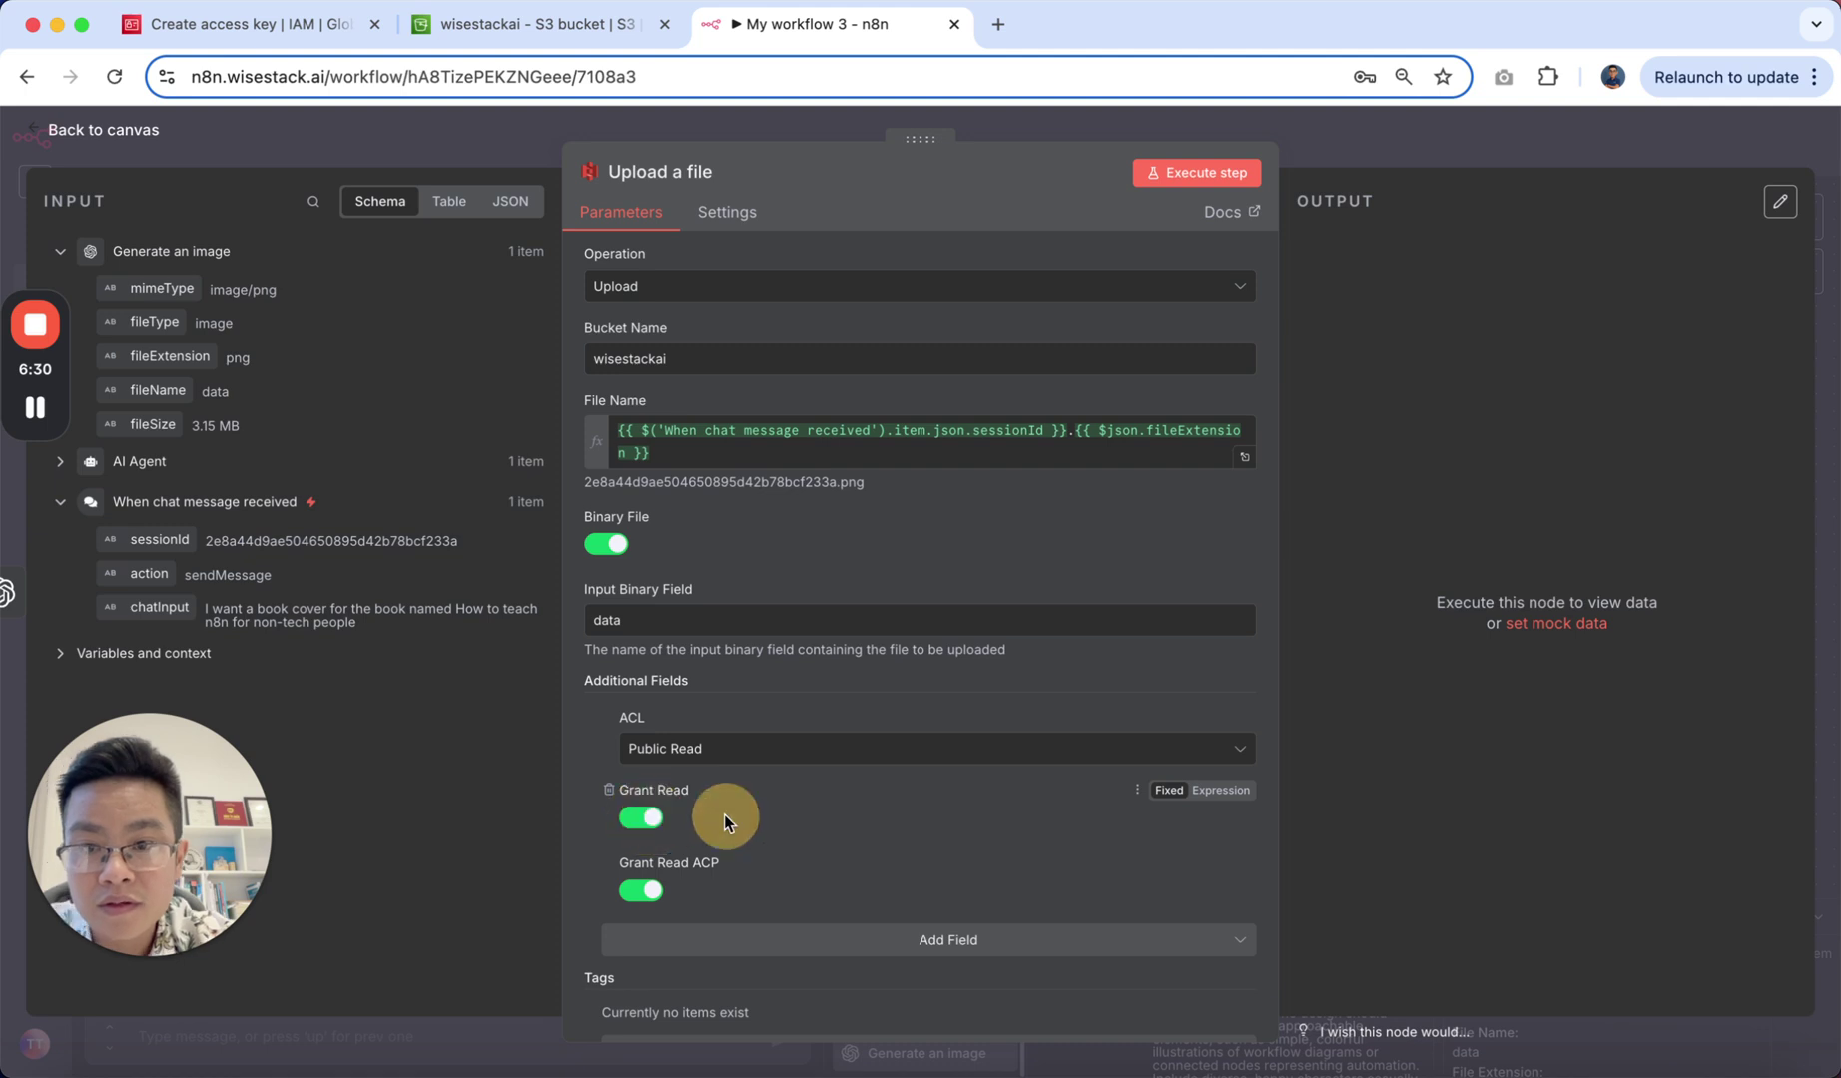
{"action": "mouse_move", "coordinate": [699, 748]}
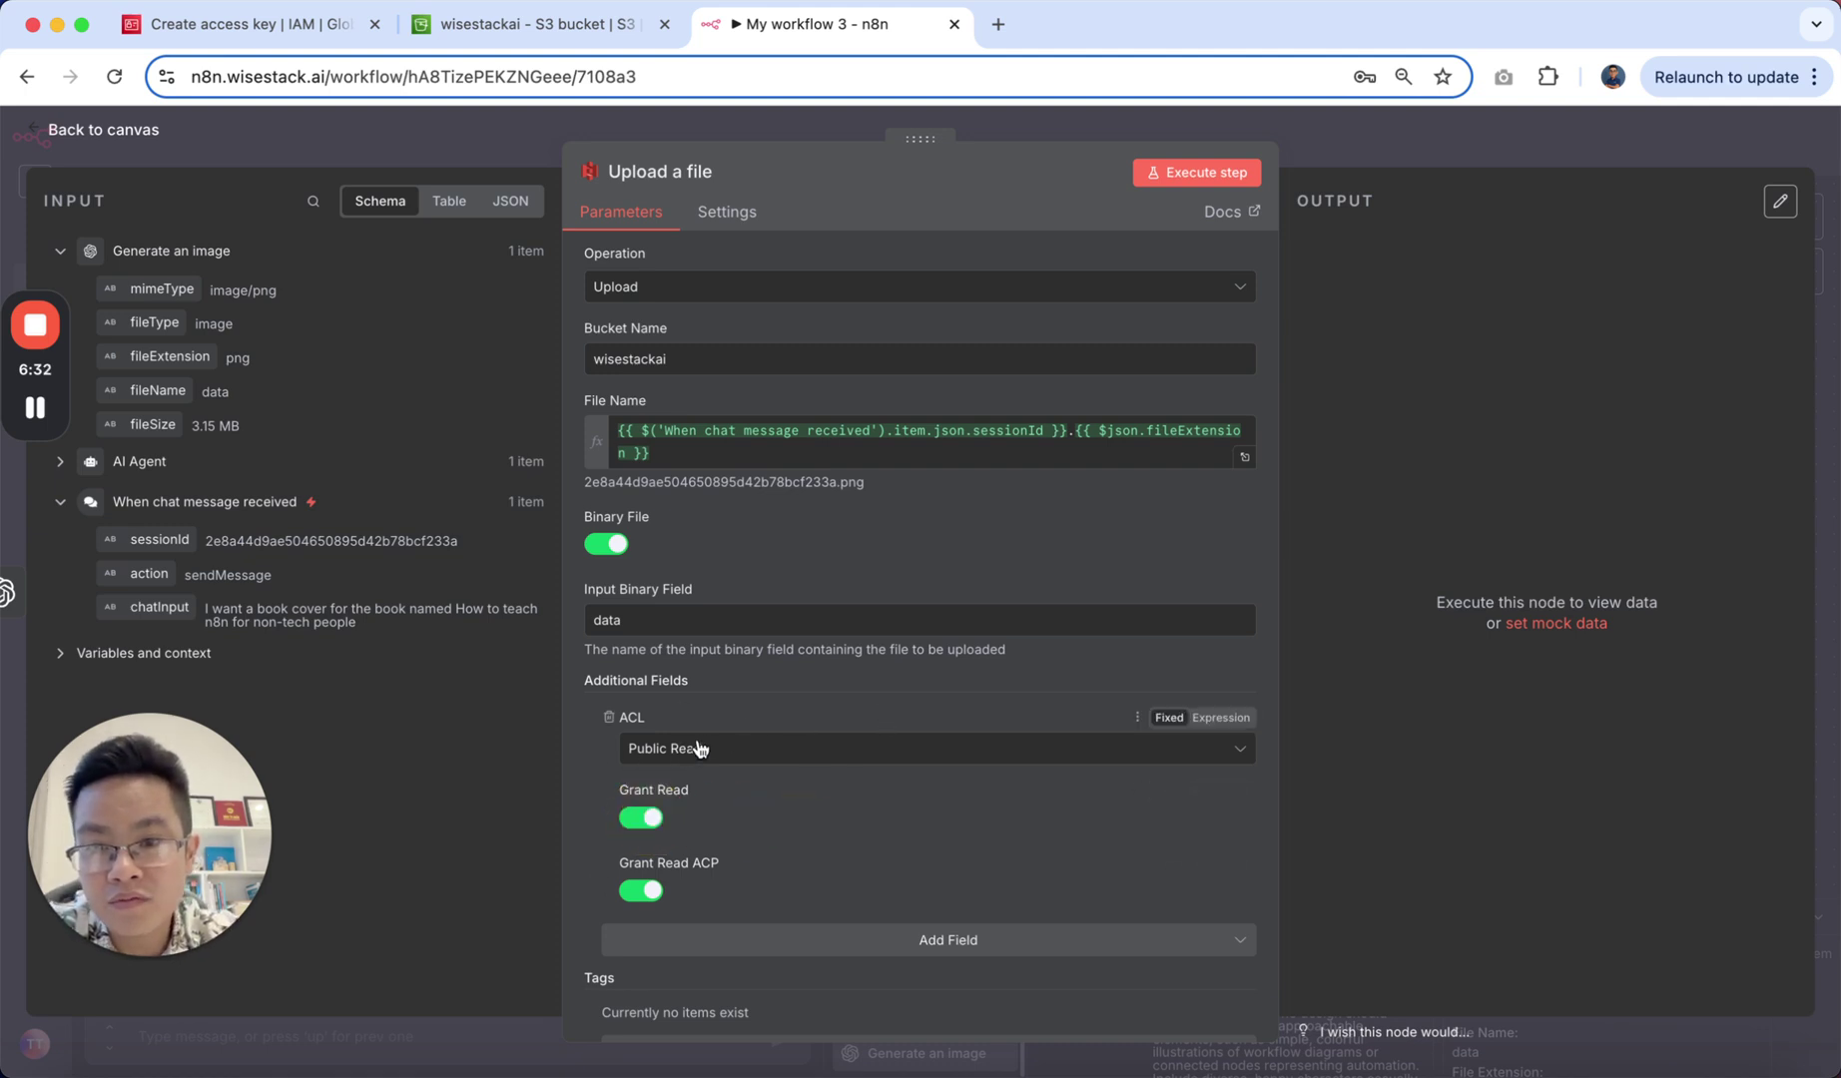
{"action": "scroll", "coordinate": [862, 633], "scroll_direction": "down", "scroll_amount": 1}
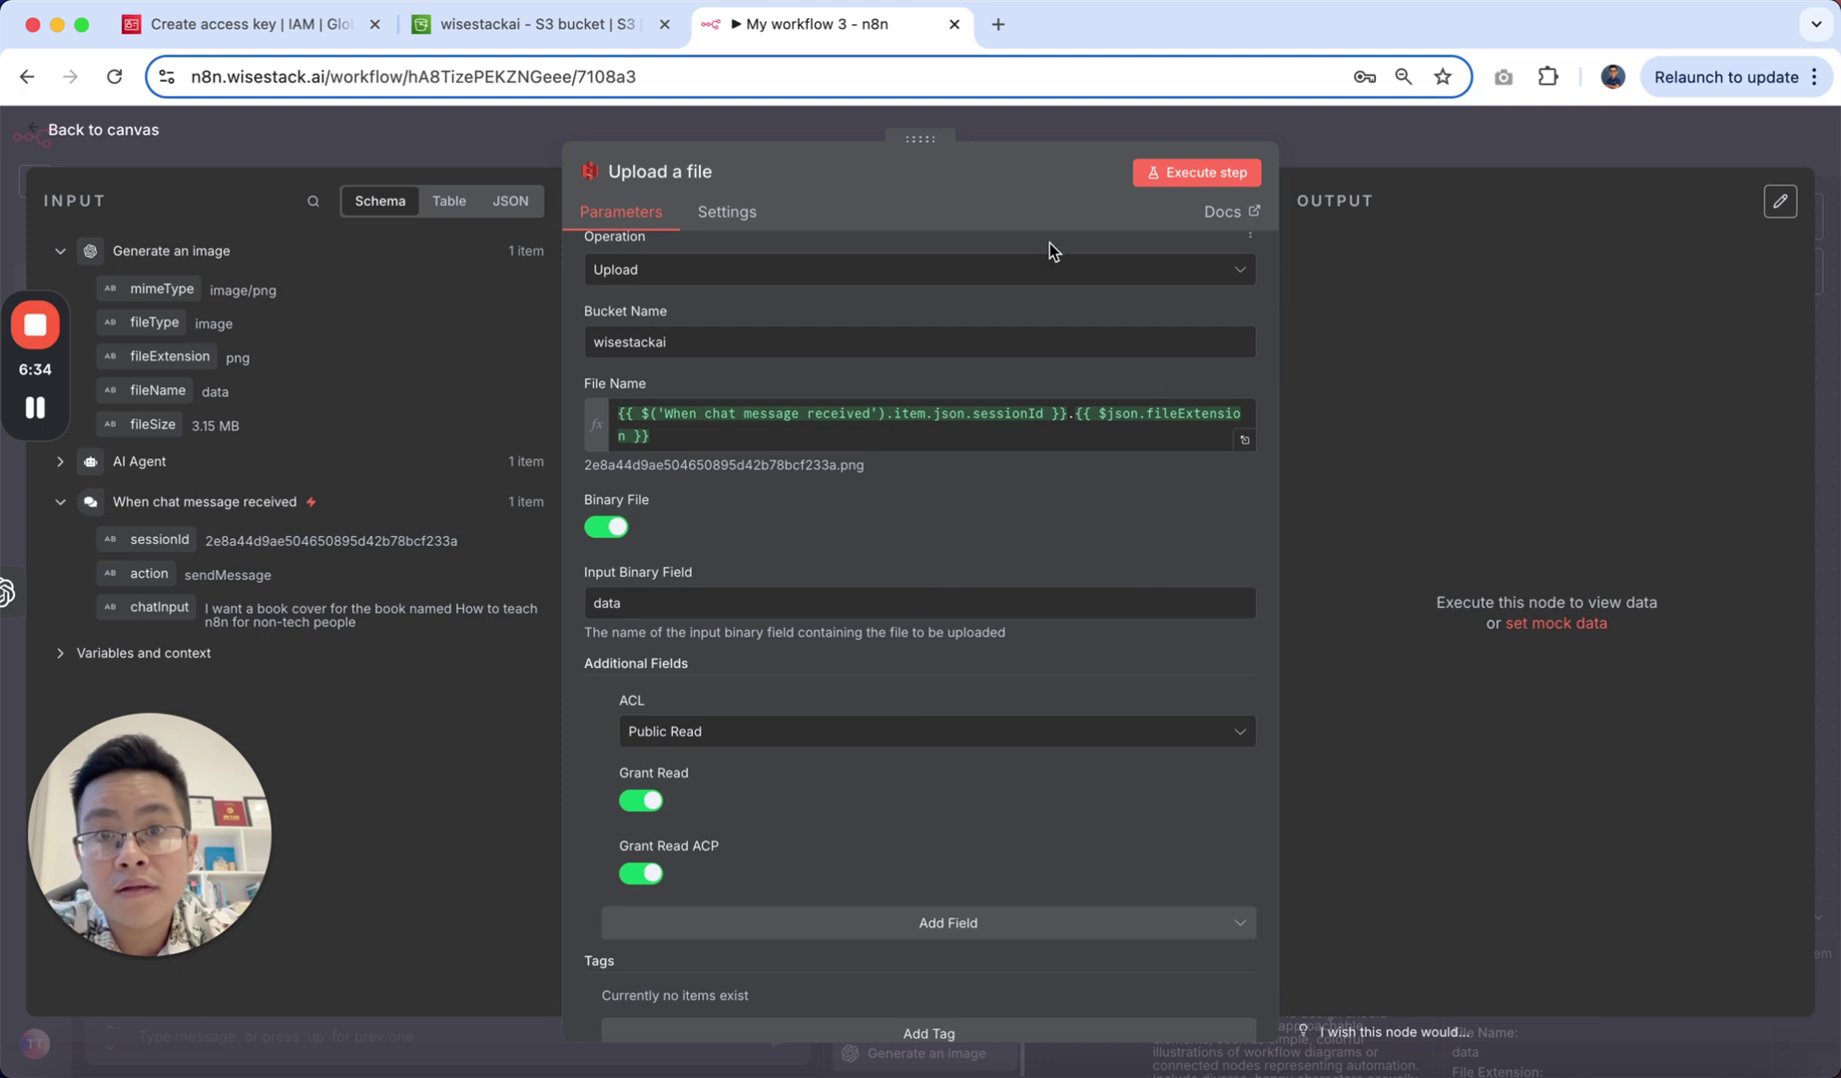
{"action": "left_click", "coordinate": [1194, 171]}
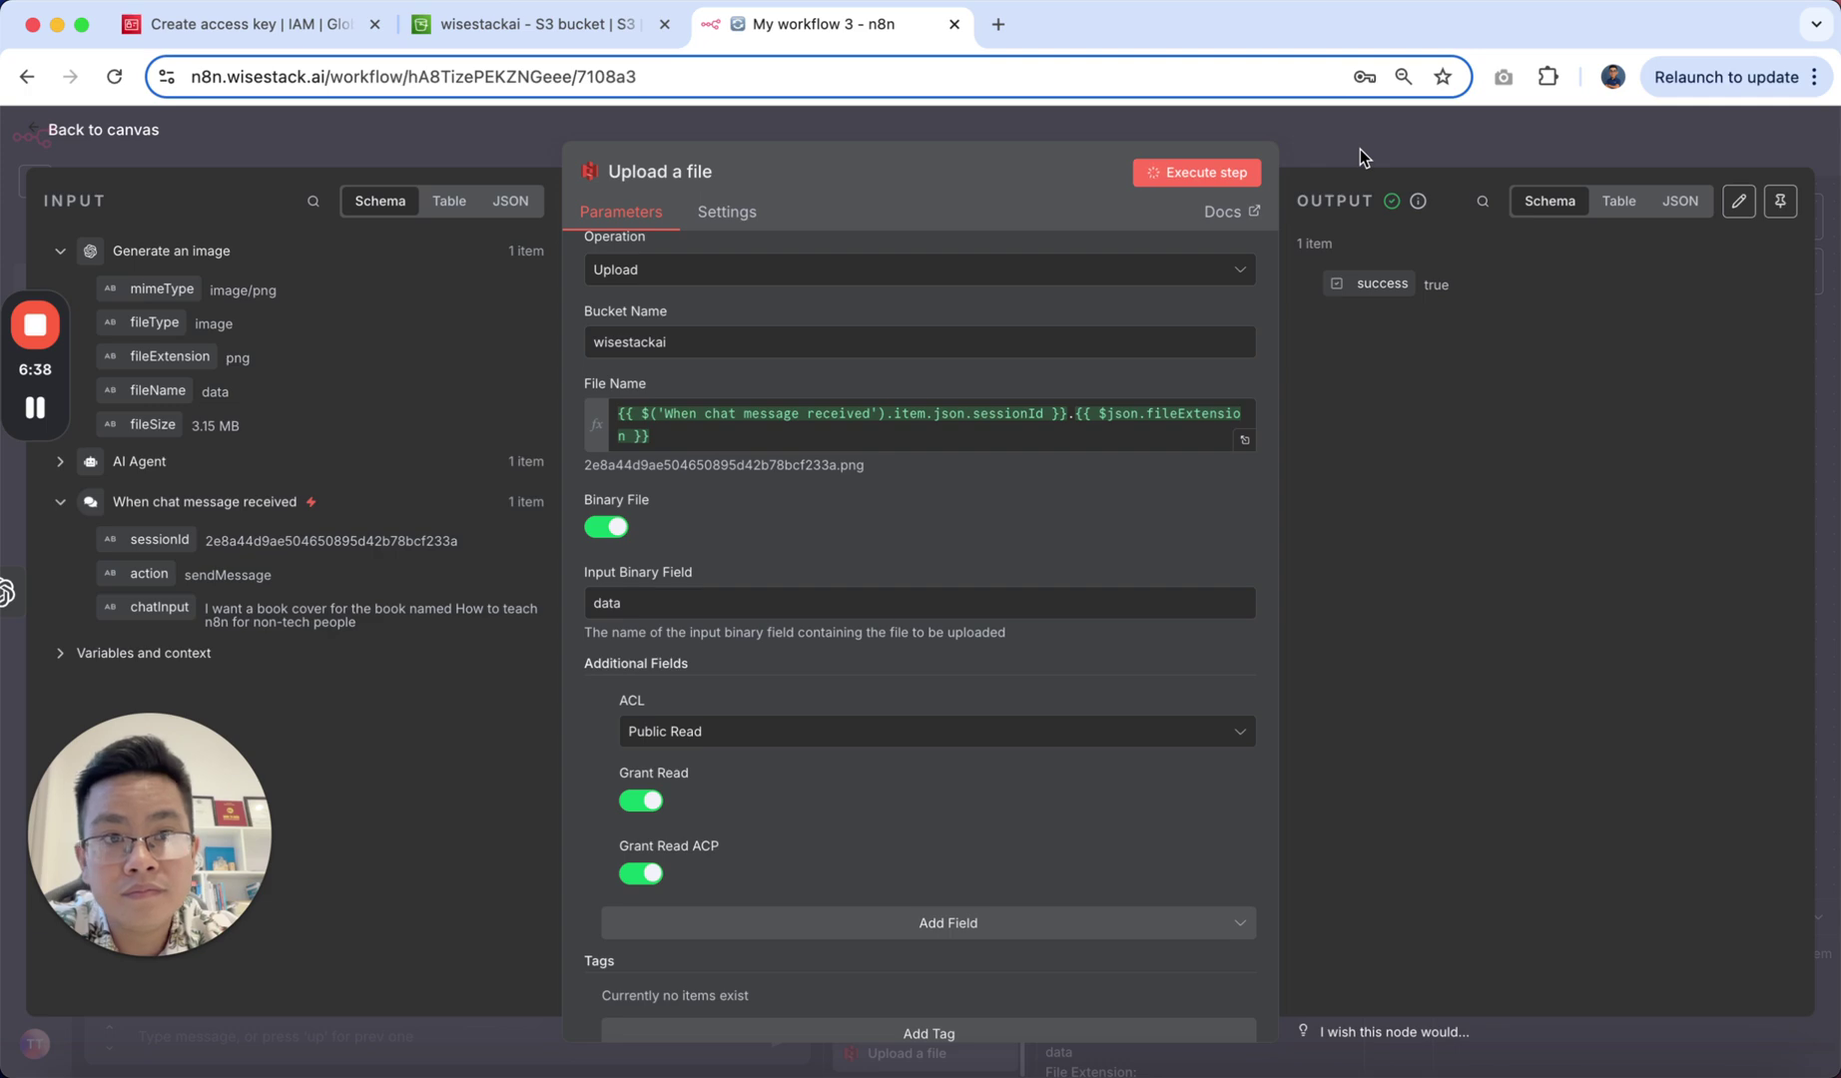
Step: Close, reopen and close the Upload a file node after its successful run
{"action": "left_click", "coordinate": [1439, 142]}
{"action": "mouse_move", "coordinate": [1344, 491]}
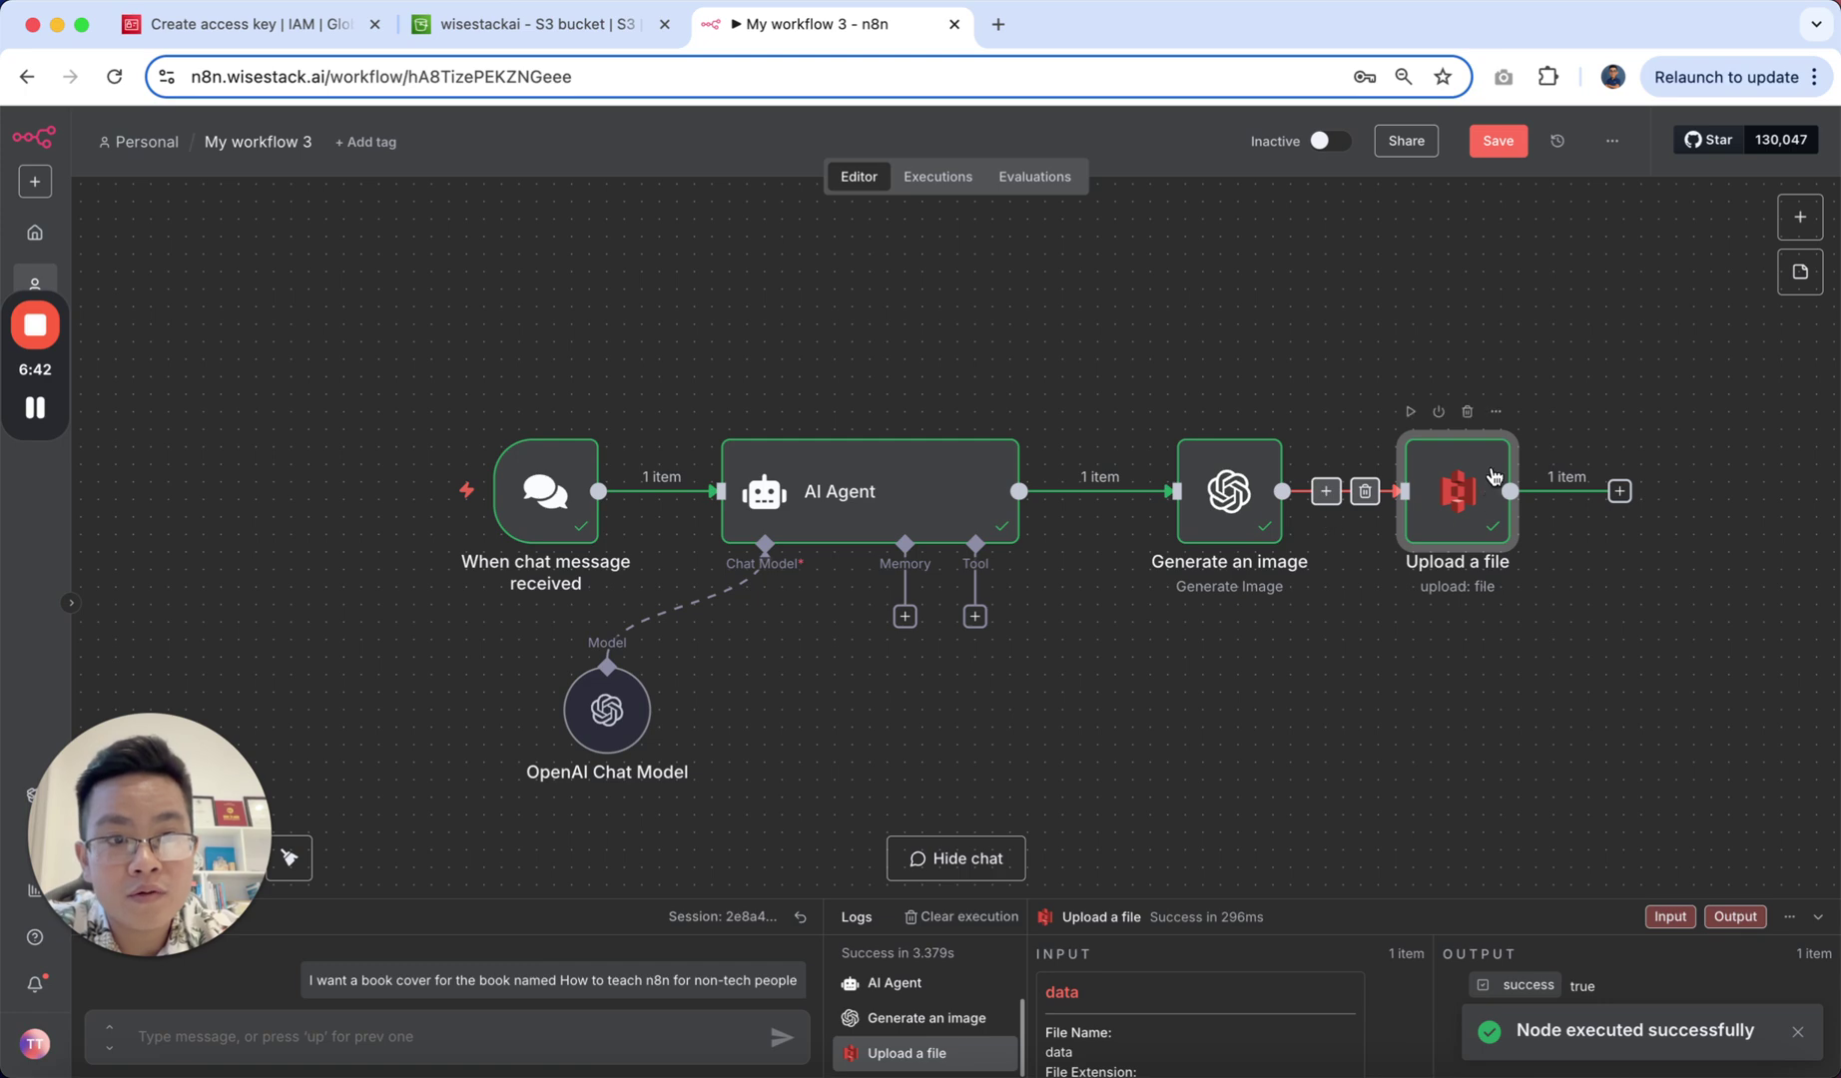
{"action": "double_click", "coordinate": [1456, 483]}
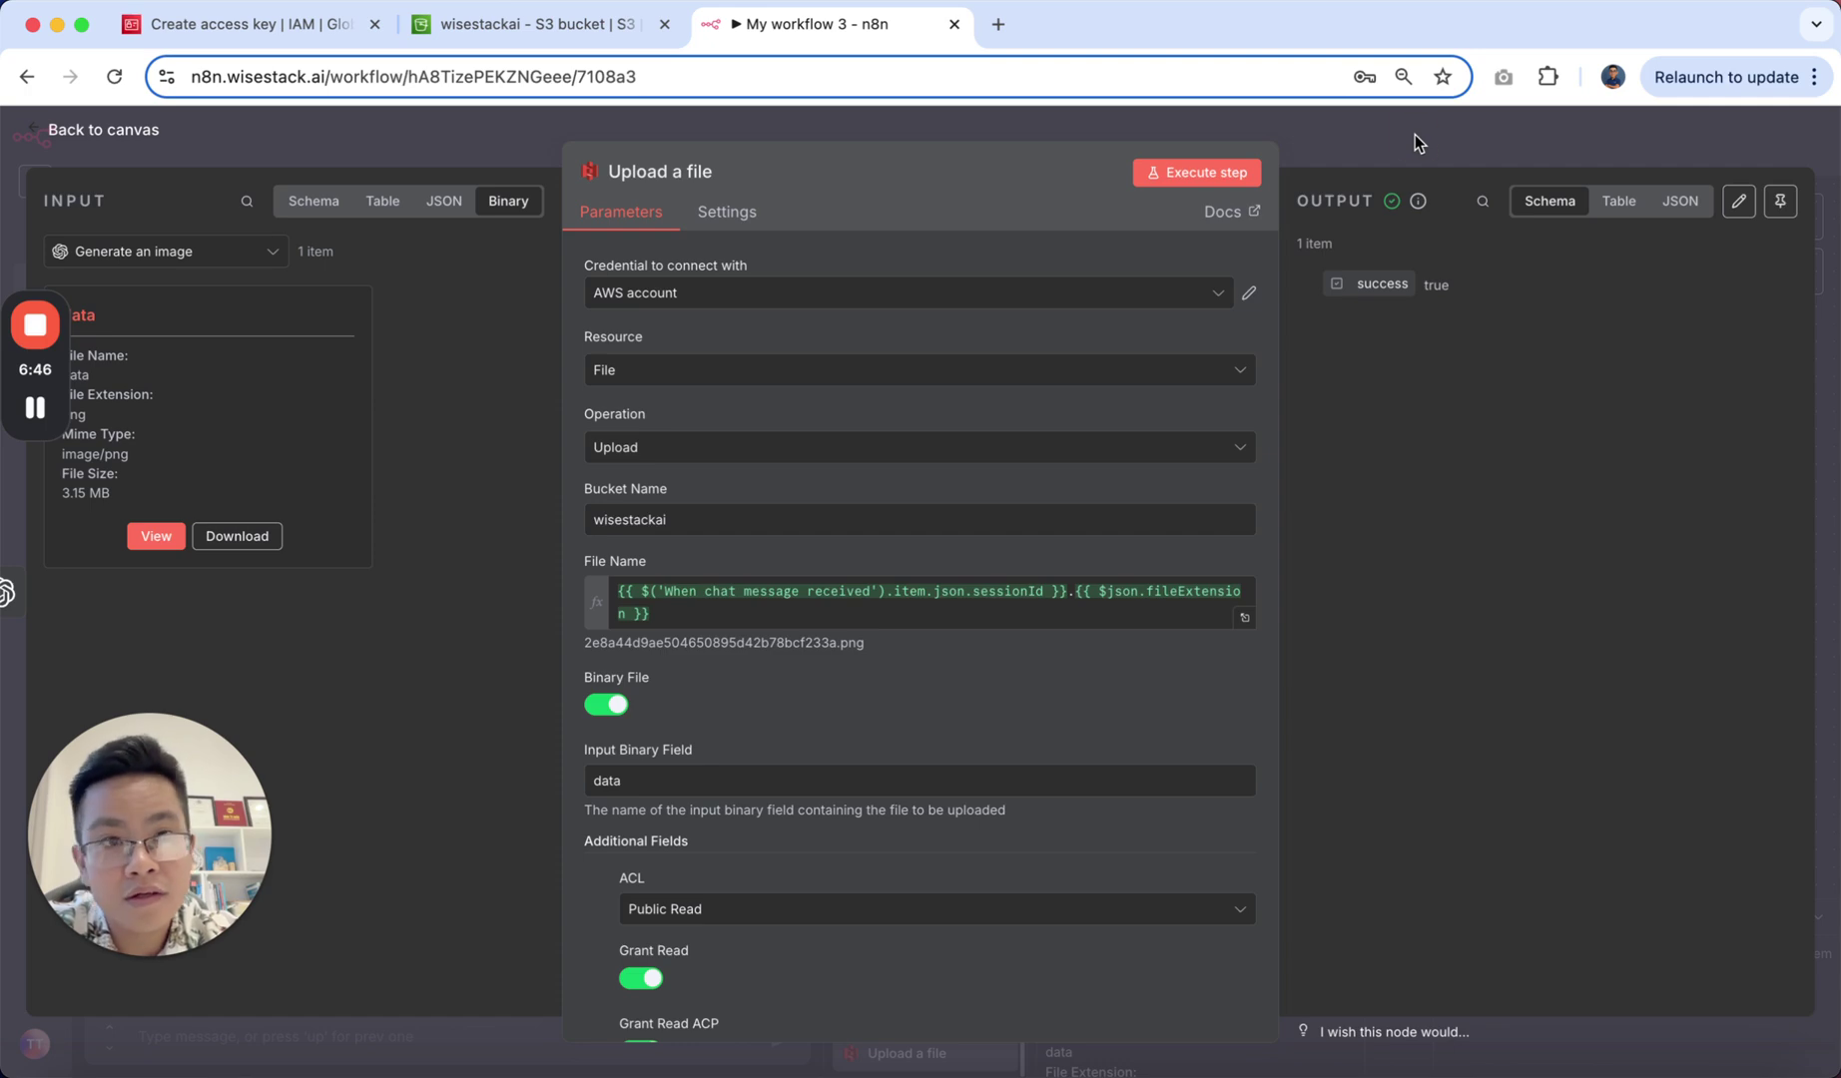
{"action": "left_click", "coordinate": [1416, 143]}
Step: Sort the refreshed bucket newest-first and open the new 2e8a44d9ae504650895d42b78bcf233a.png at its public URL
{"action": "left_click", "coordinate": [532, 24]}
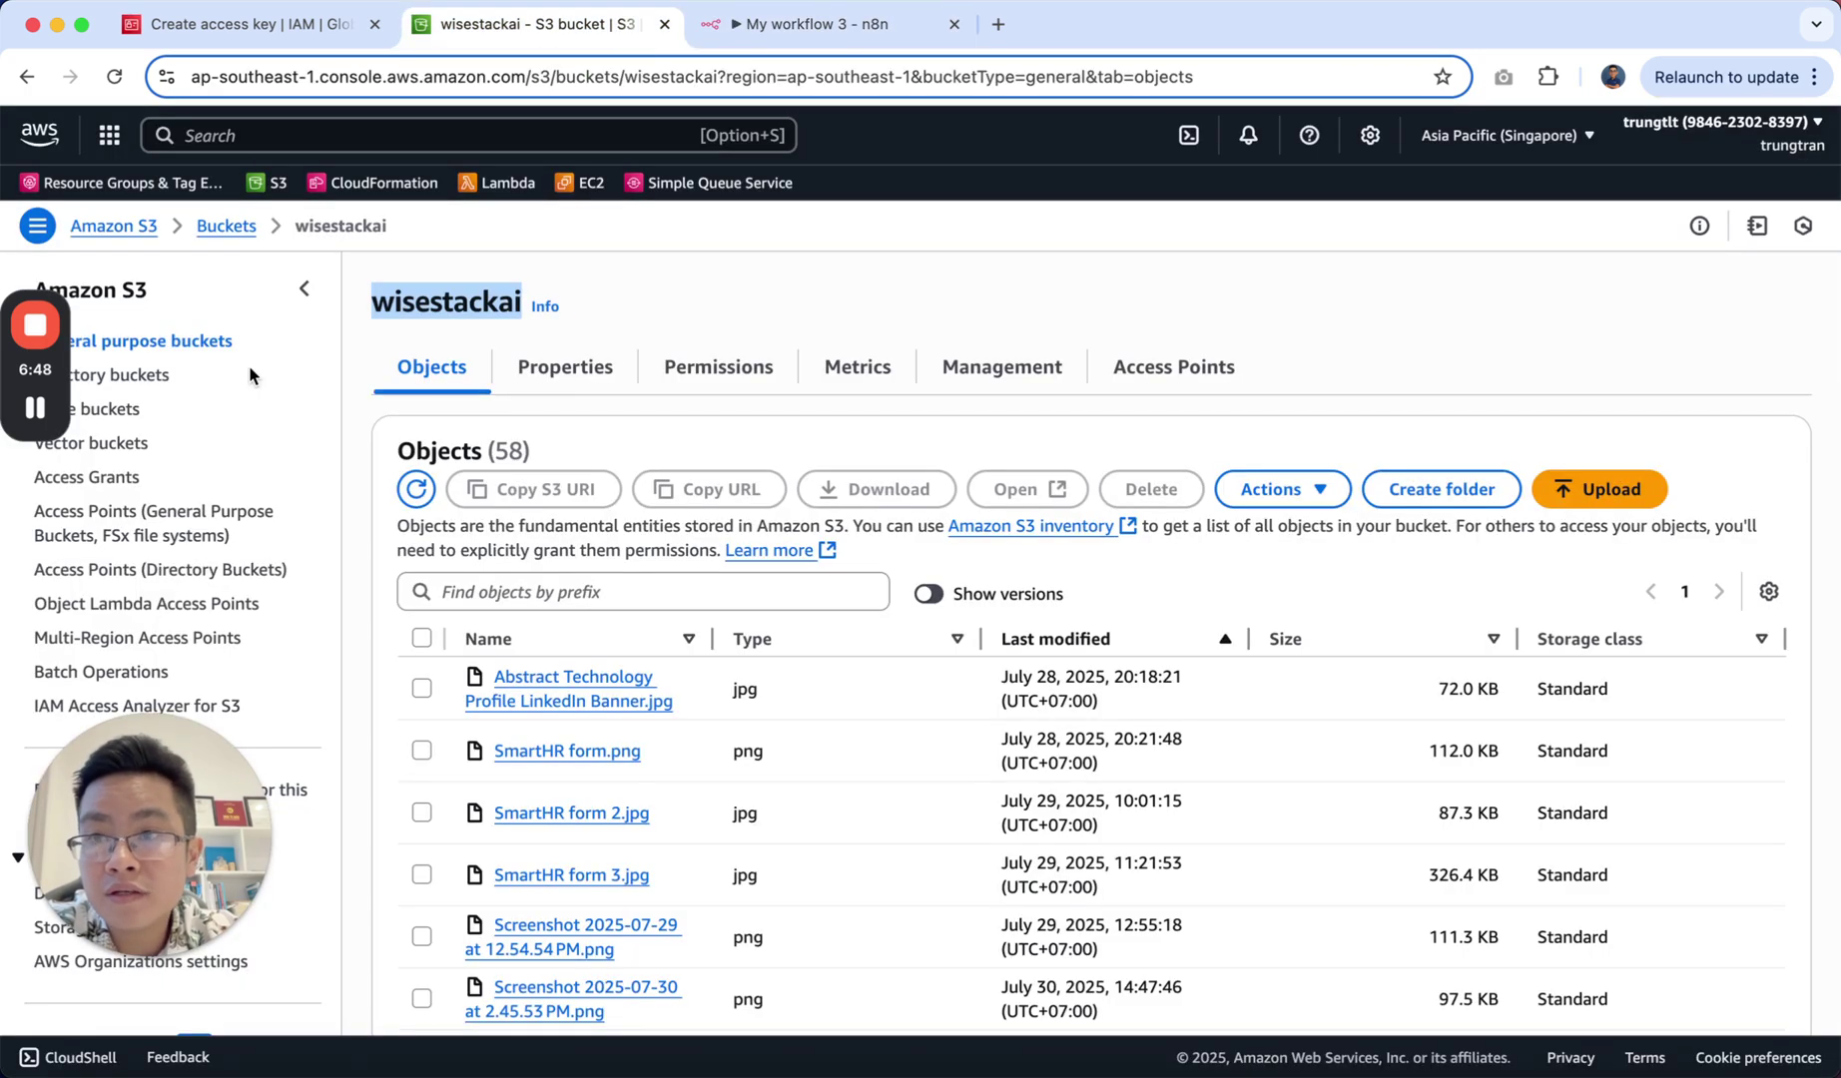
{"action": "left_click", "coordinate": [114, 75]}
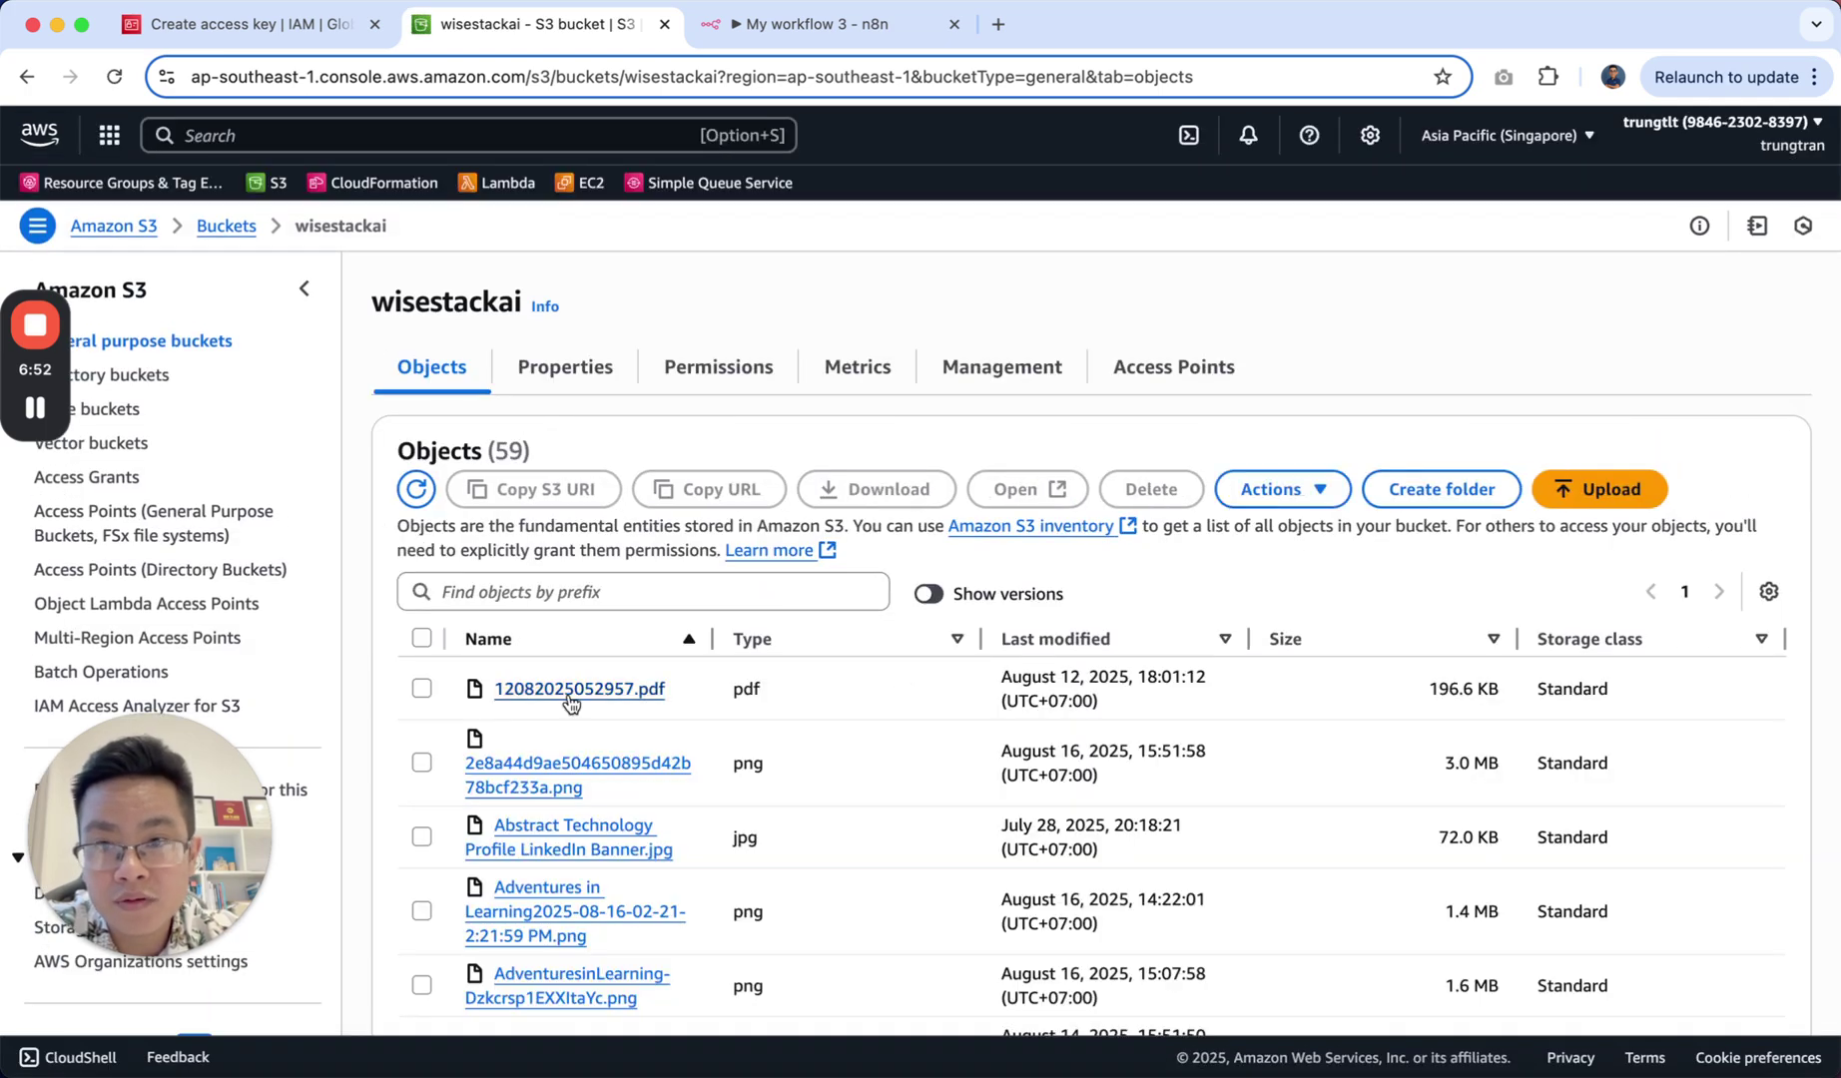
{"action": "left_click", "coordinate": [1077, 641]}
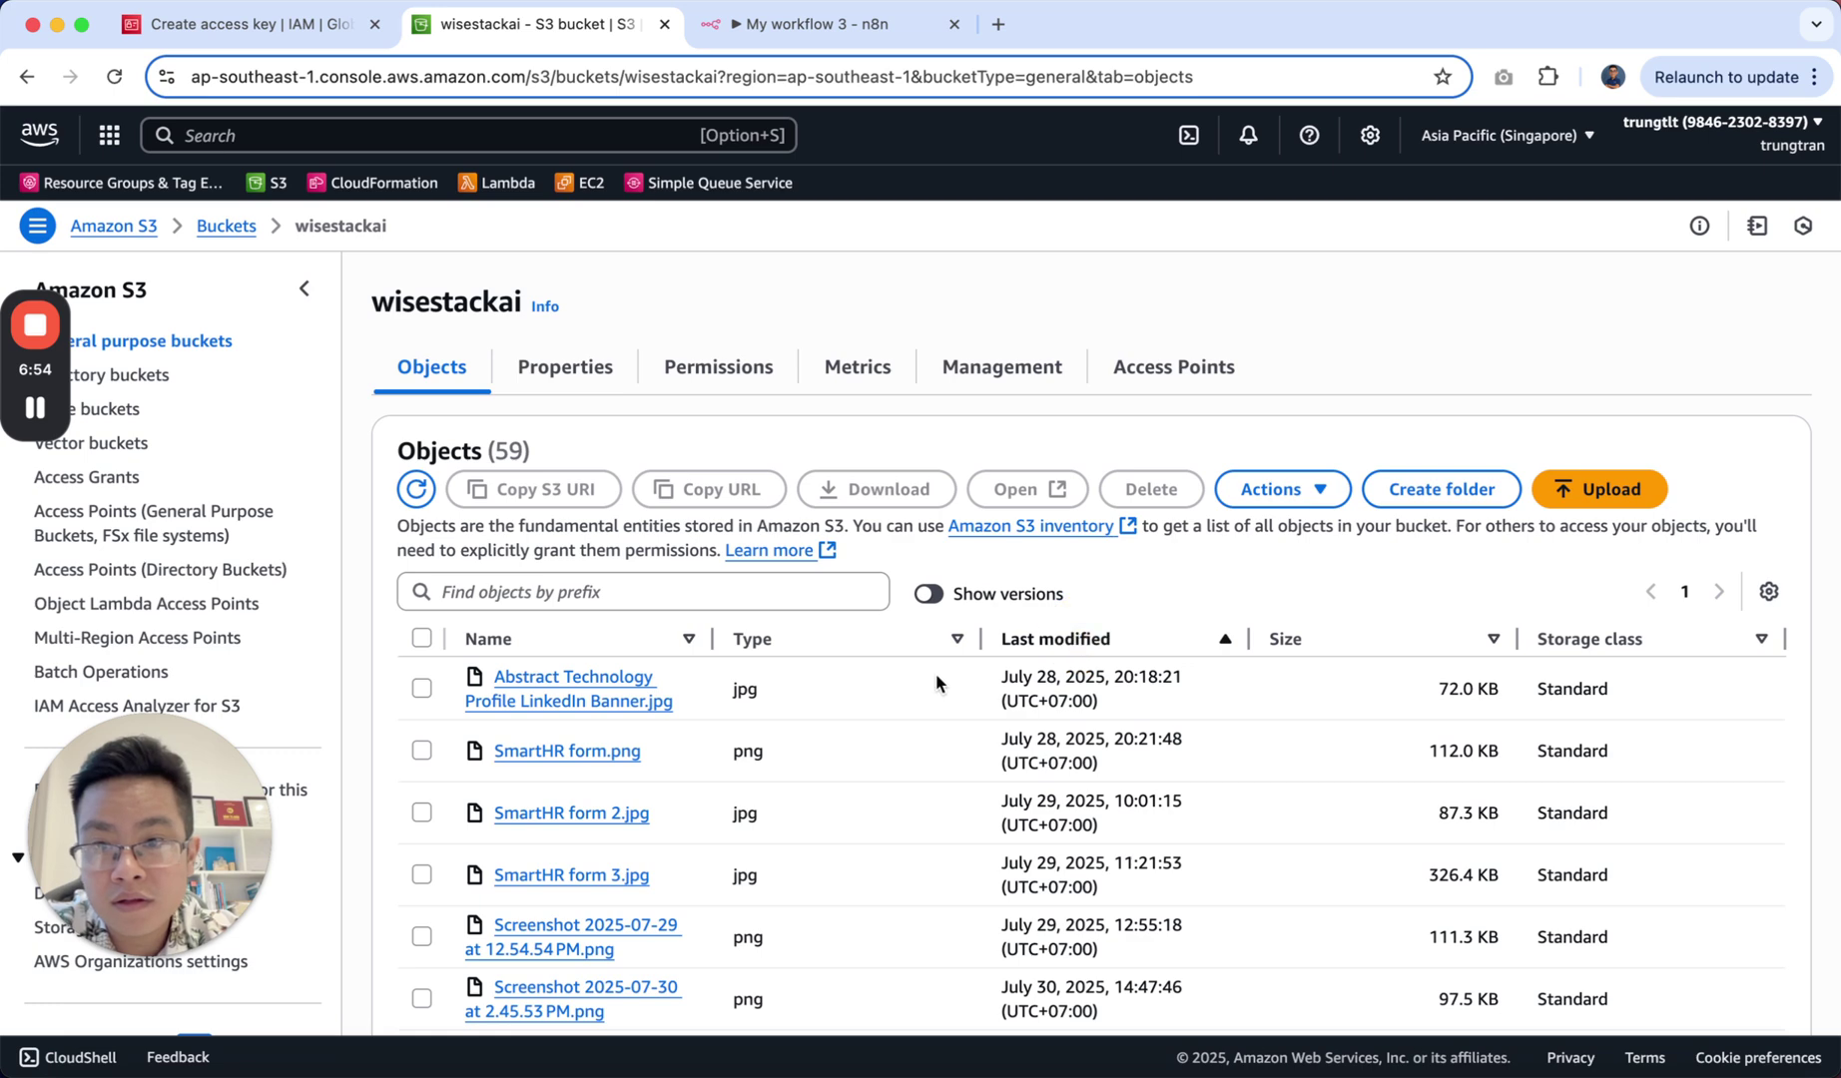
{"action": "left_click", "coordinate": [1176, 638]}
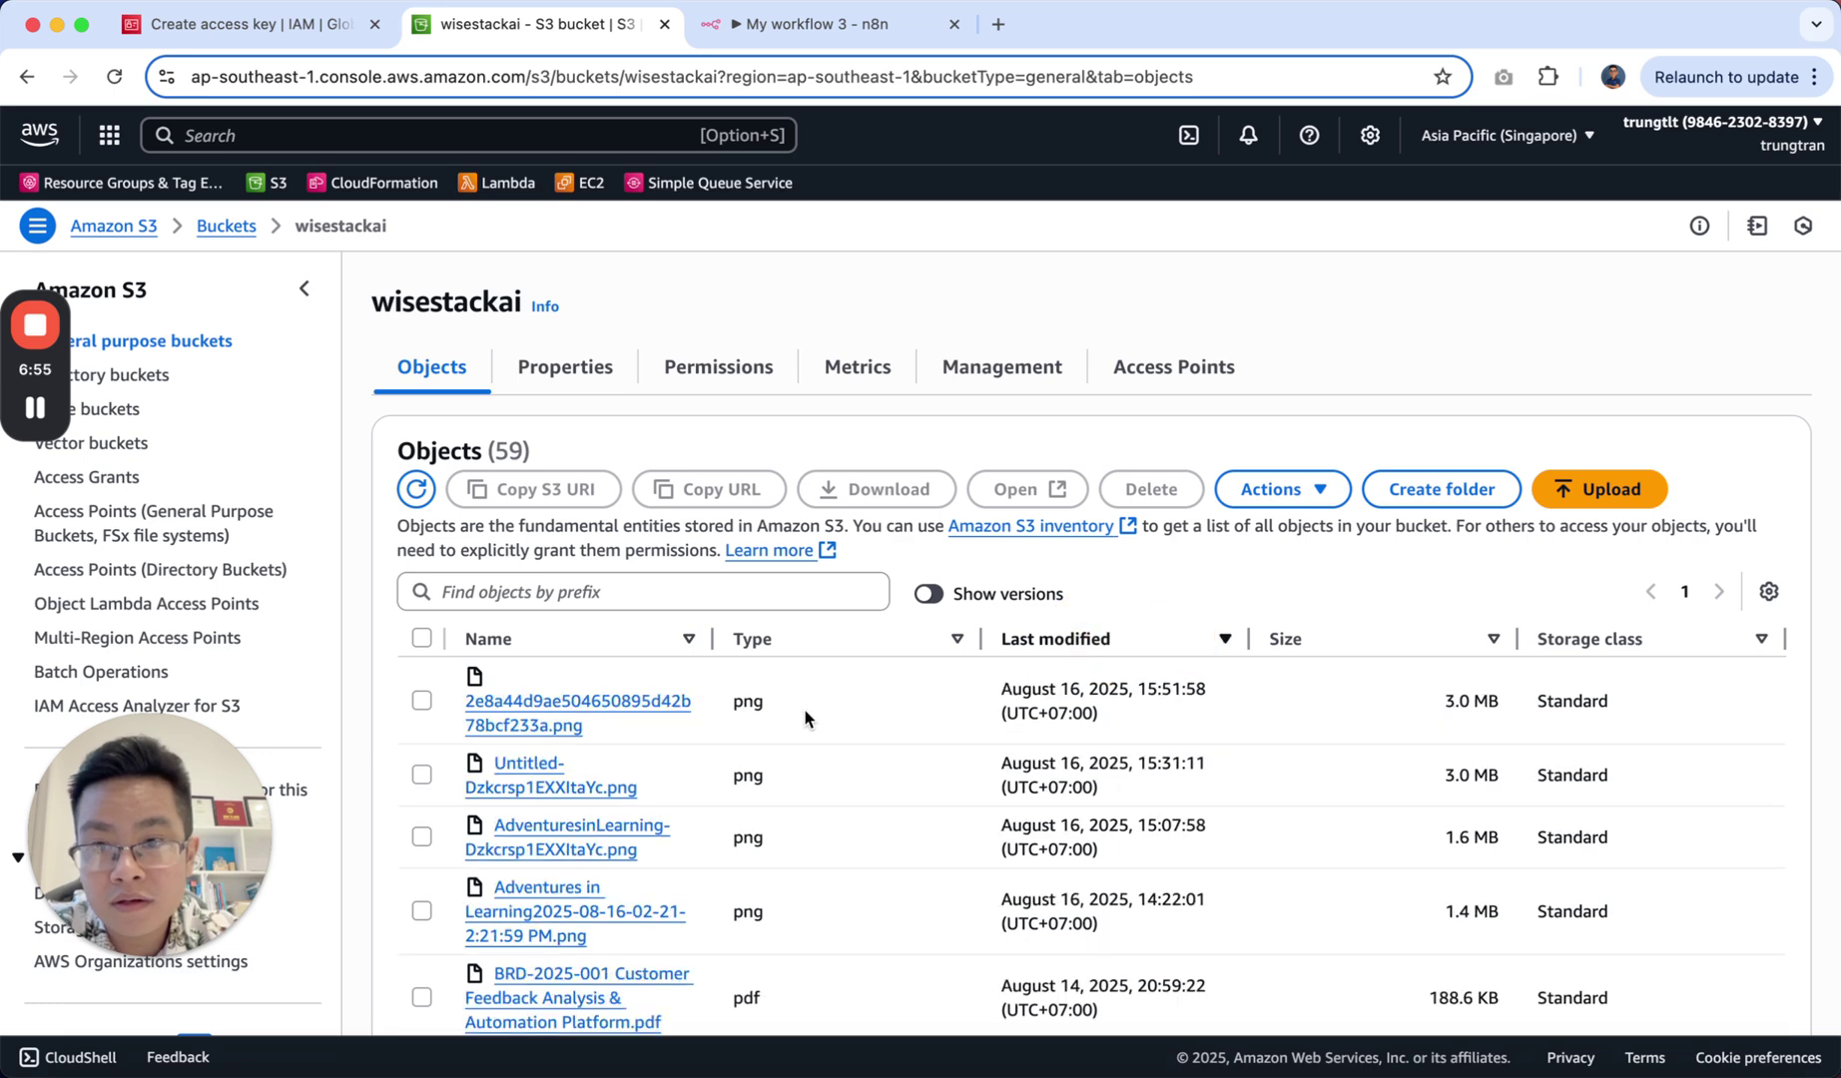
{"action": "left_click", "coordinate": [584, 705]}
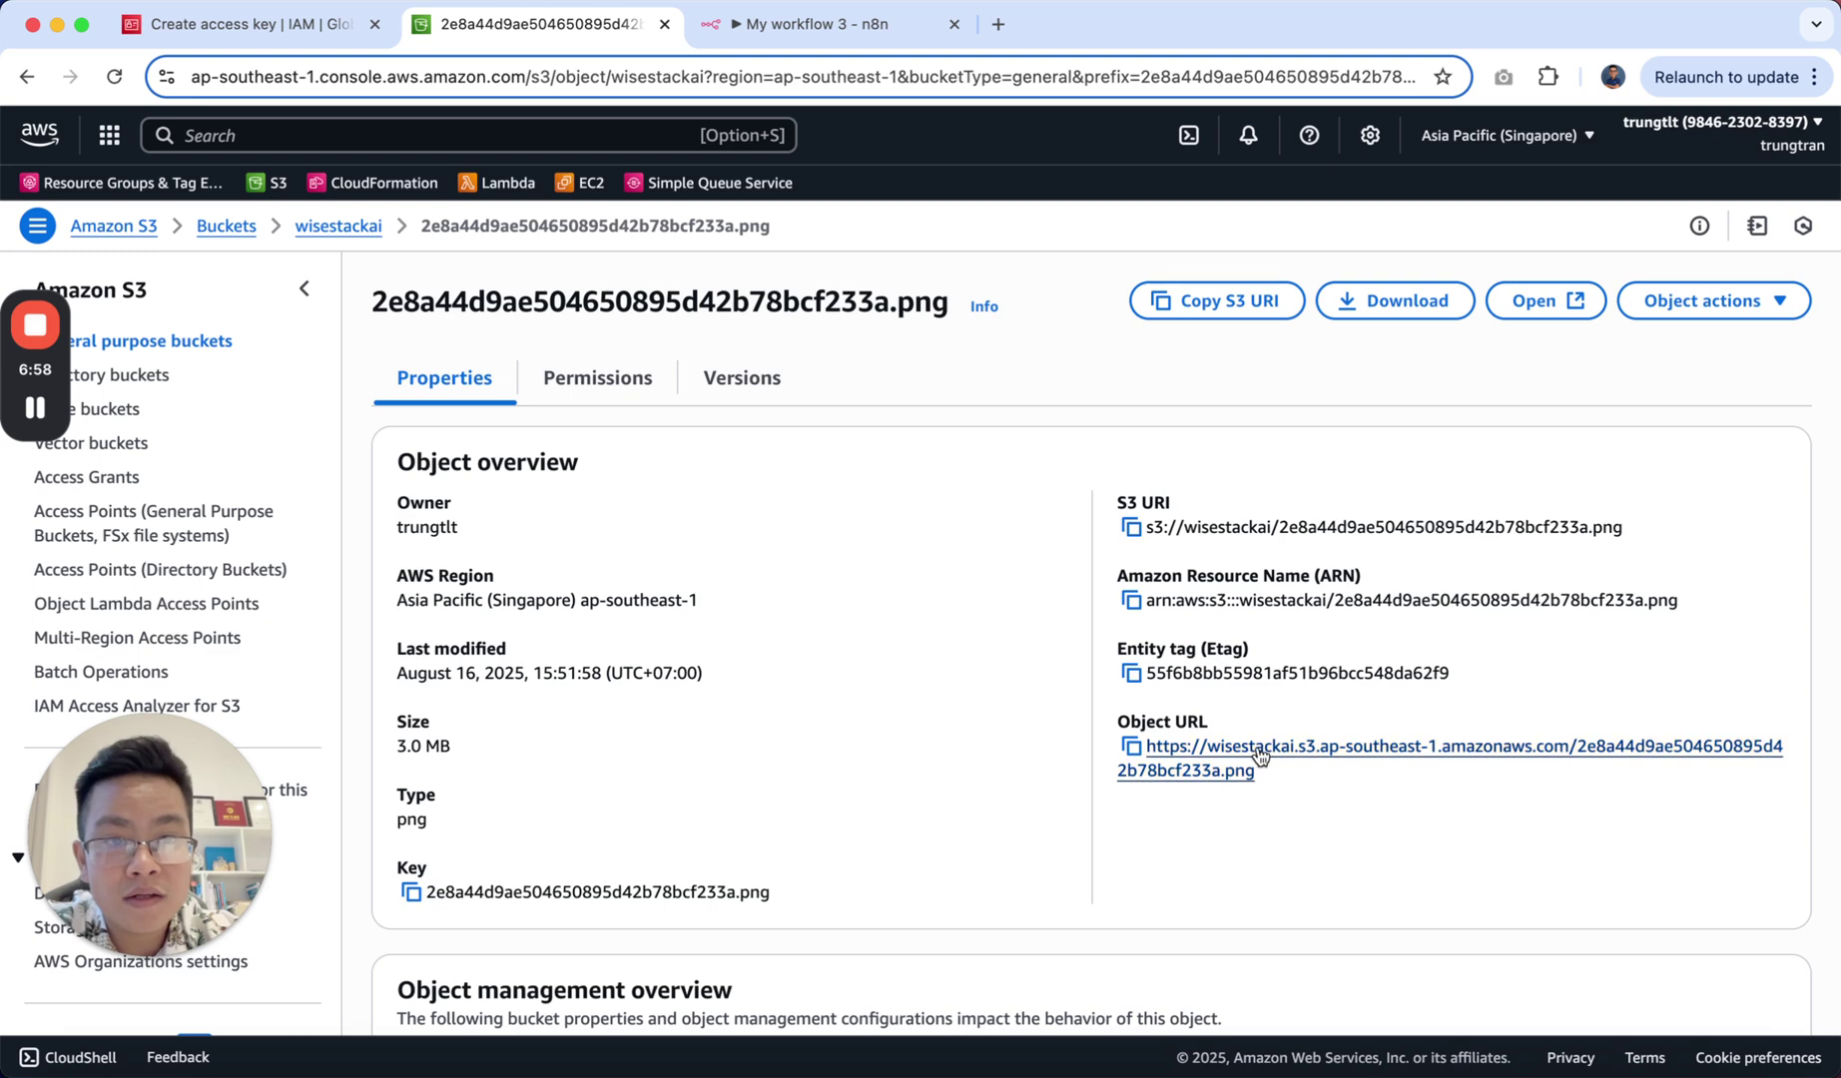
{"action": "left_click", "coordinate": [1272, 751]}
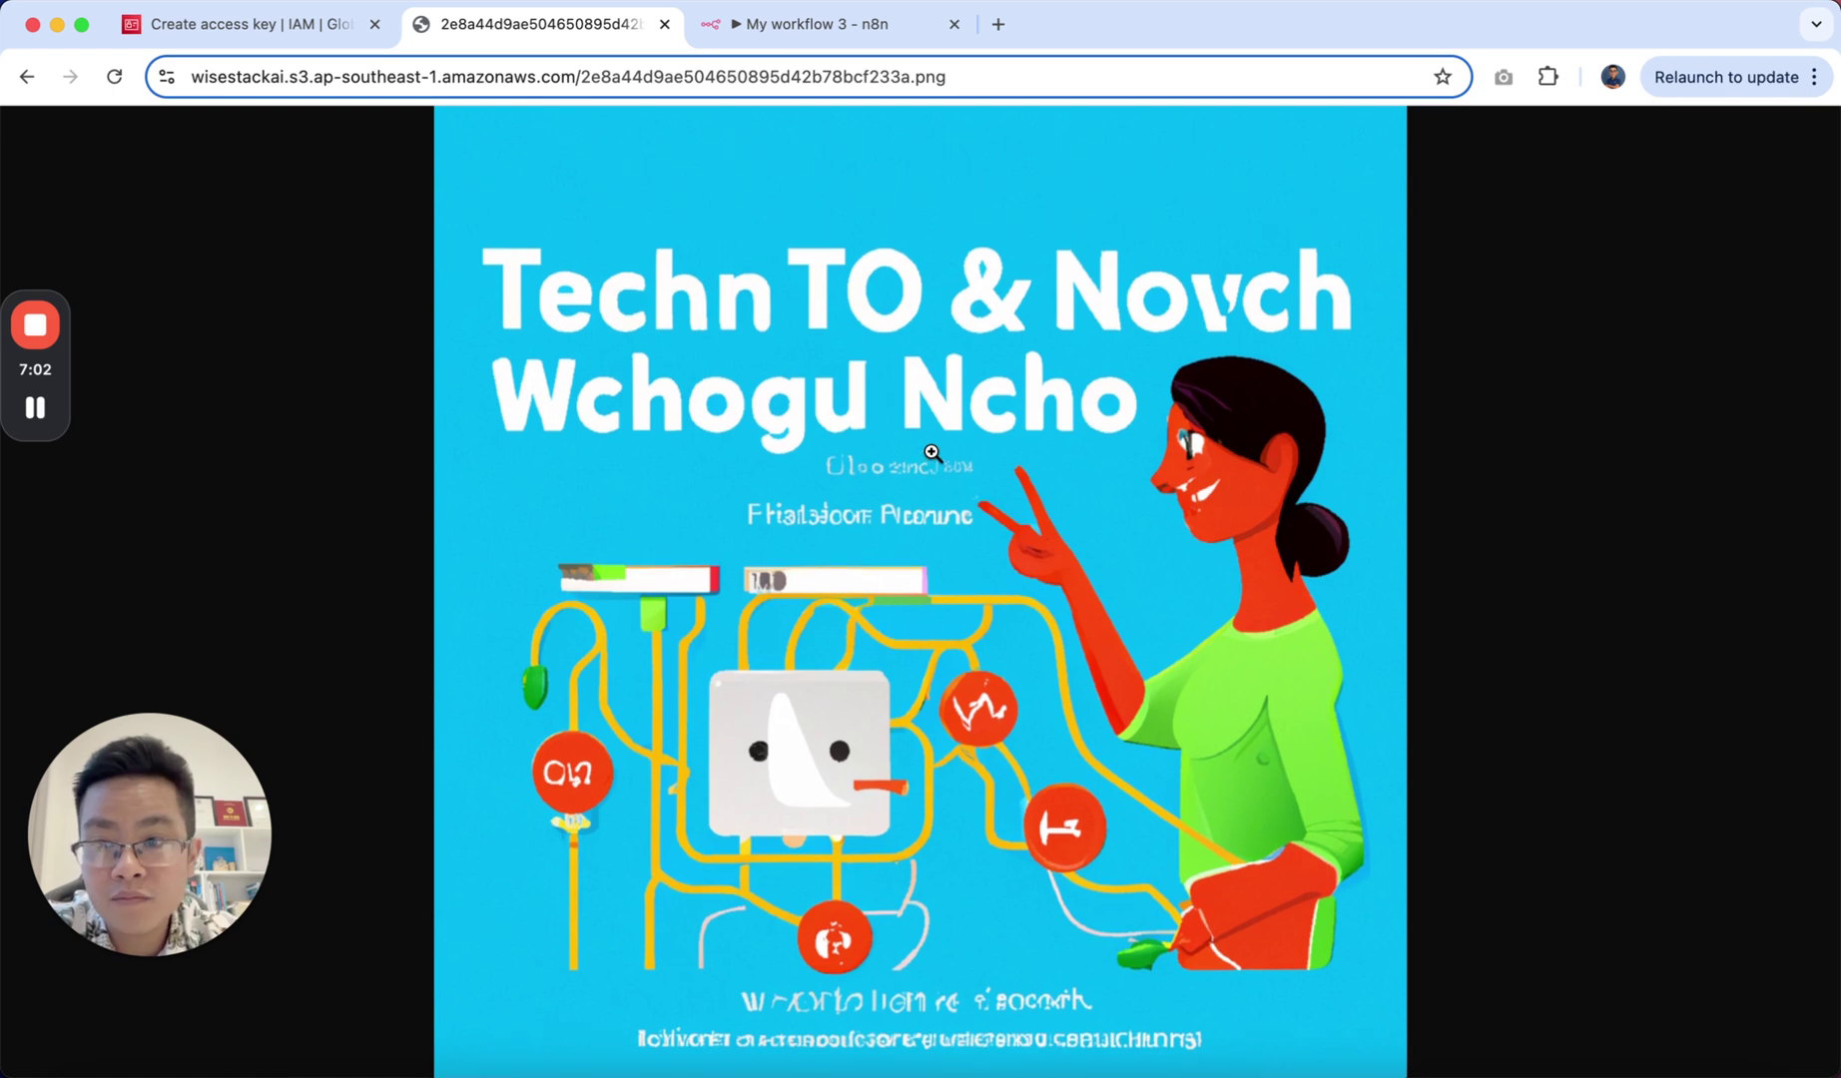
{"action": "scroll", "coordinate": [748, 522], "scroll_direction": "down", "scroll_amount": 1}
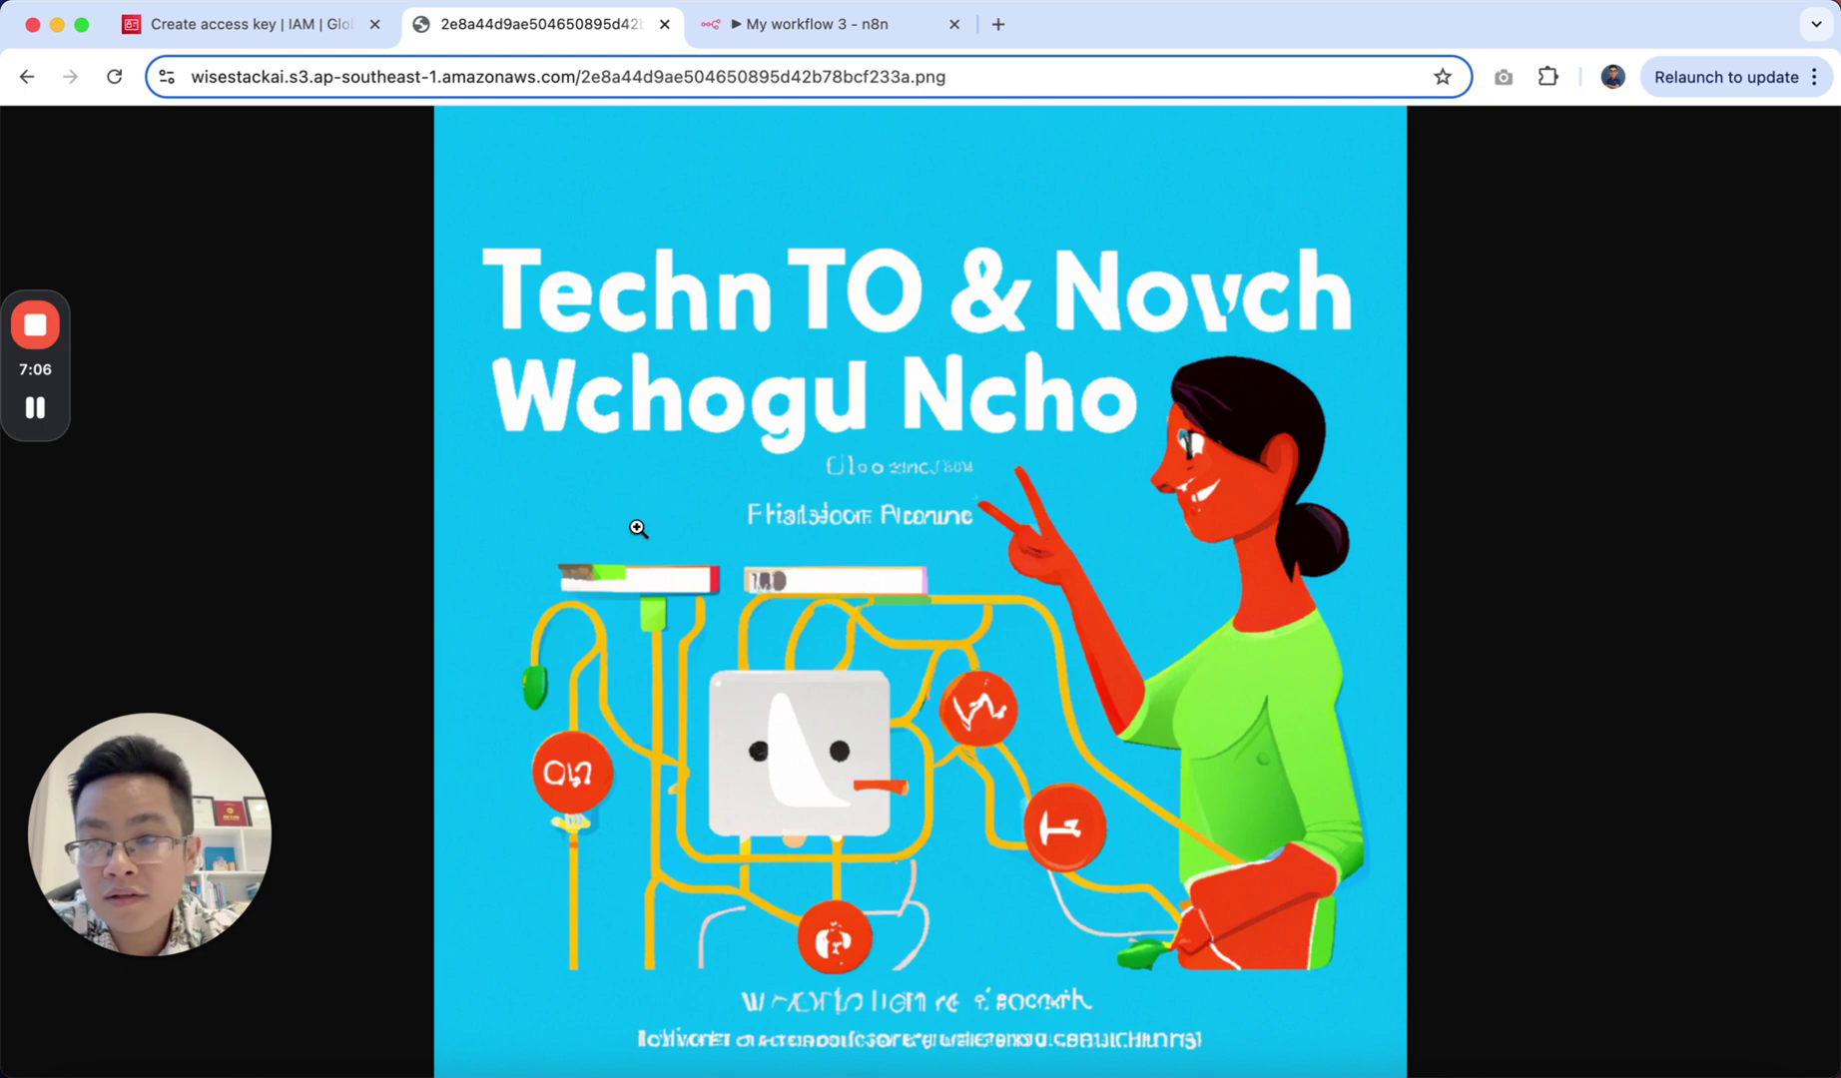
{"action": "left_click", "coordinate": [1018, 76]}
Step: Add a new node after Upload a file and pick SendGrid from the node search
{"action": "left_click", "coordinate": [891, 43]}
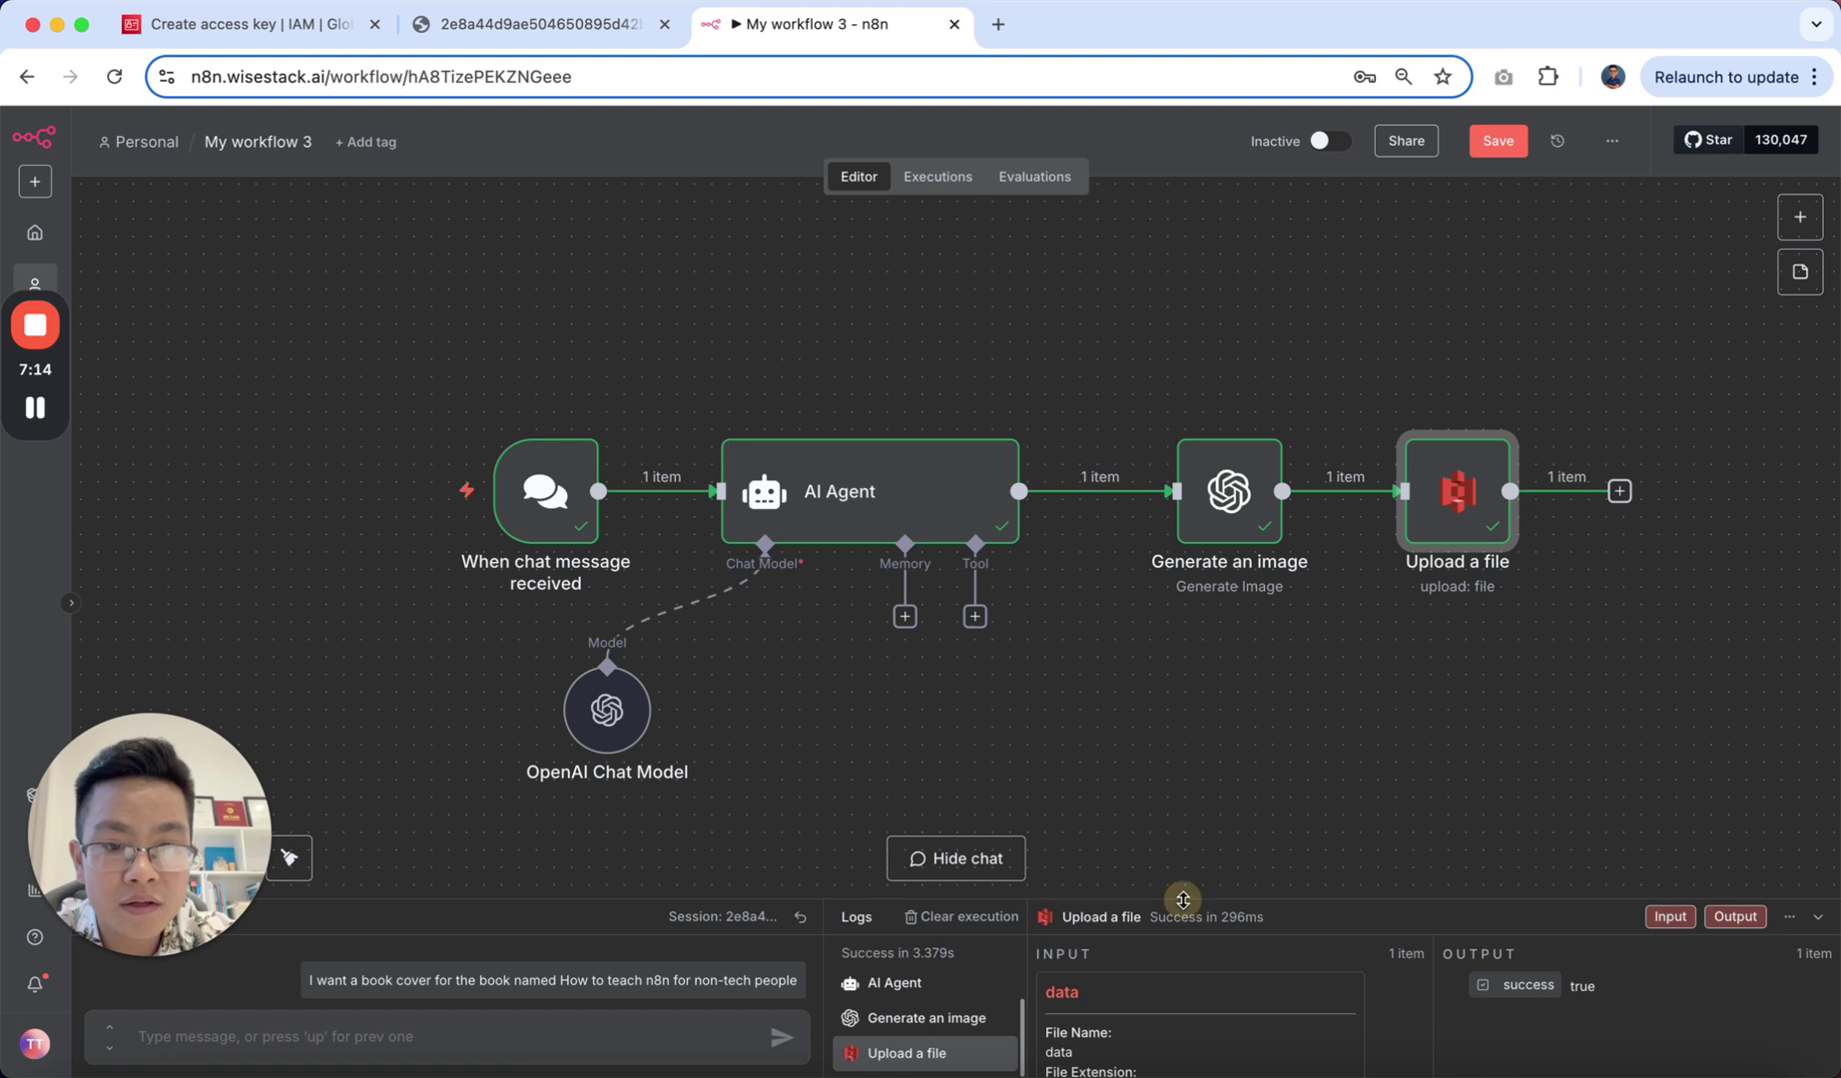
{"action": "left_click_drag", "start_coordinate": [1182, 898], "coordinate": [1137, 669]}
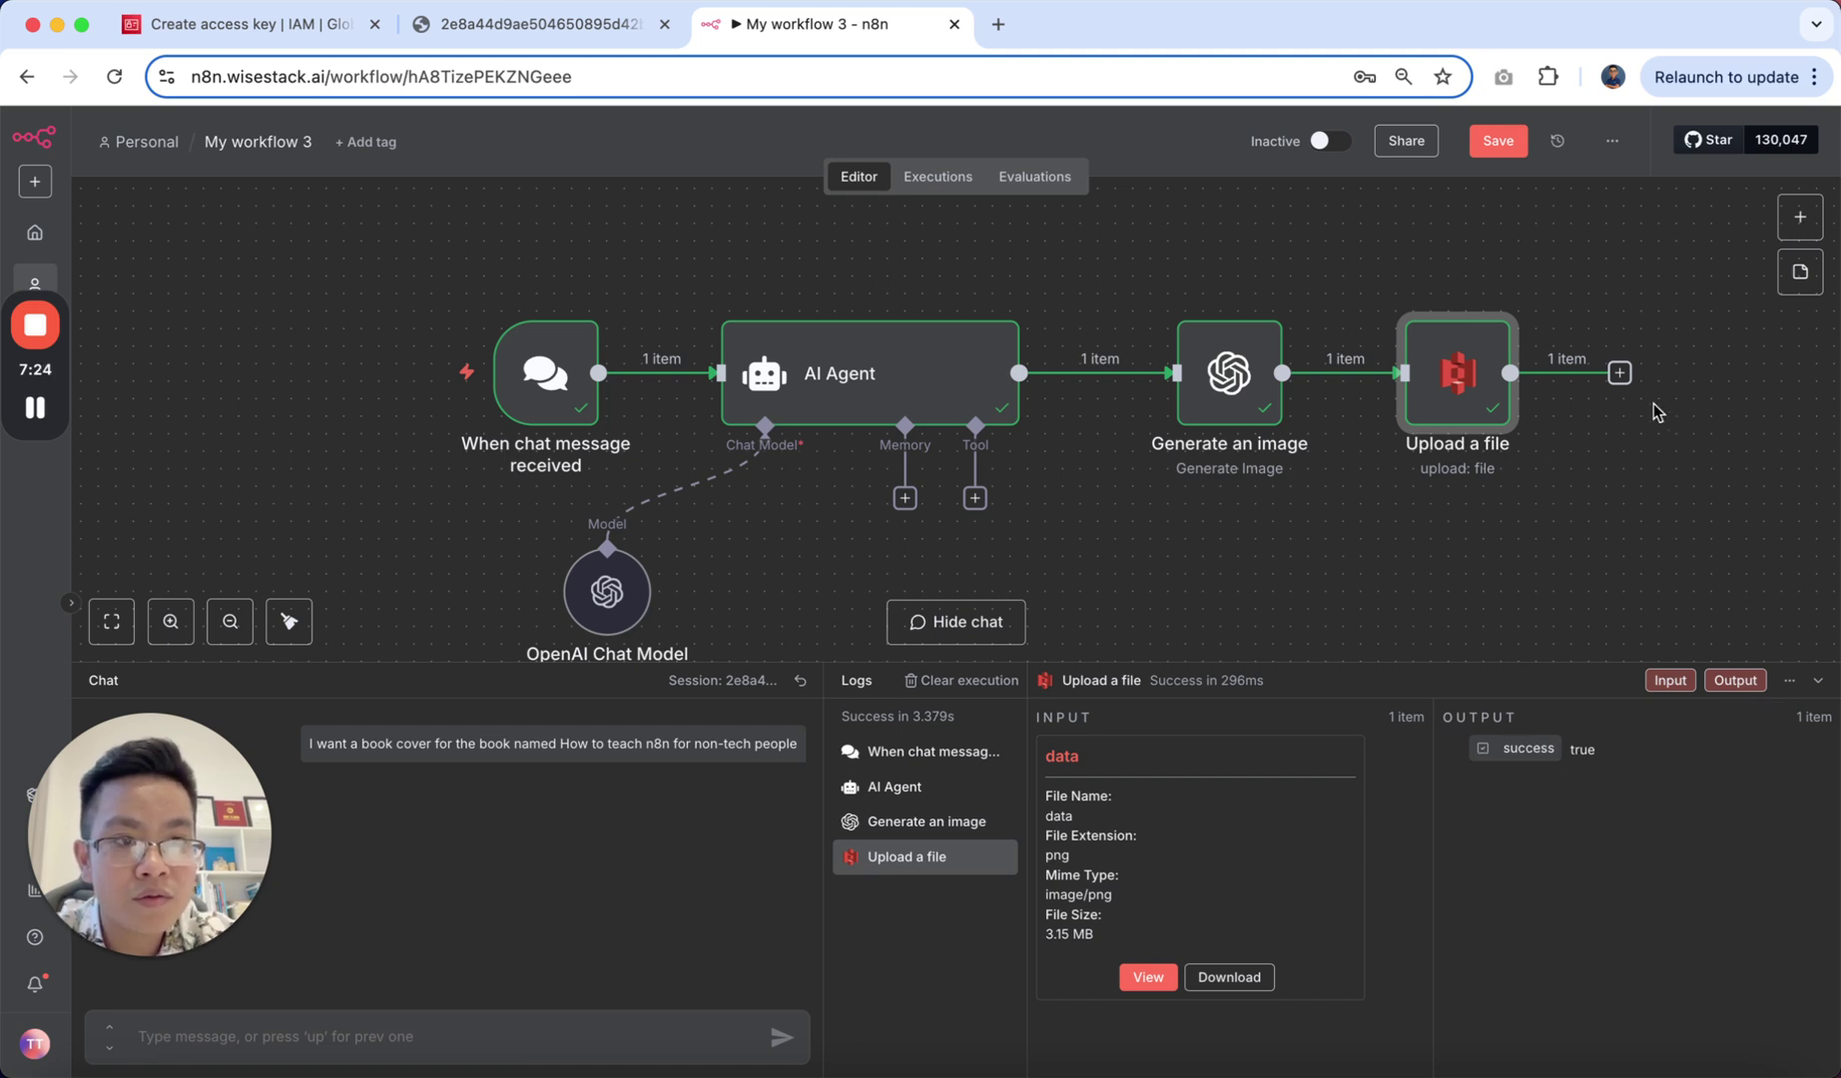
{"action": "left_click", "coordinate": [1620, 373]}
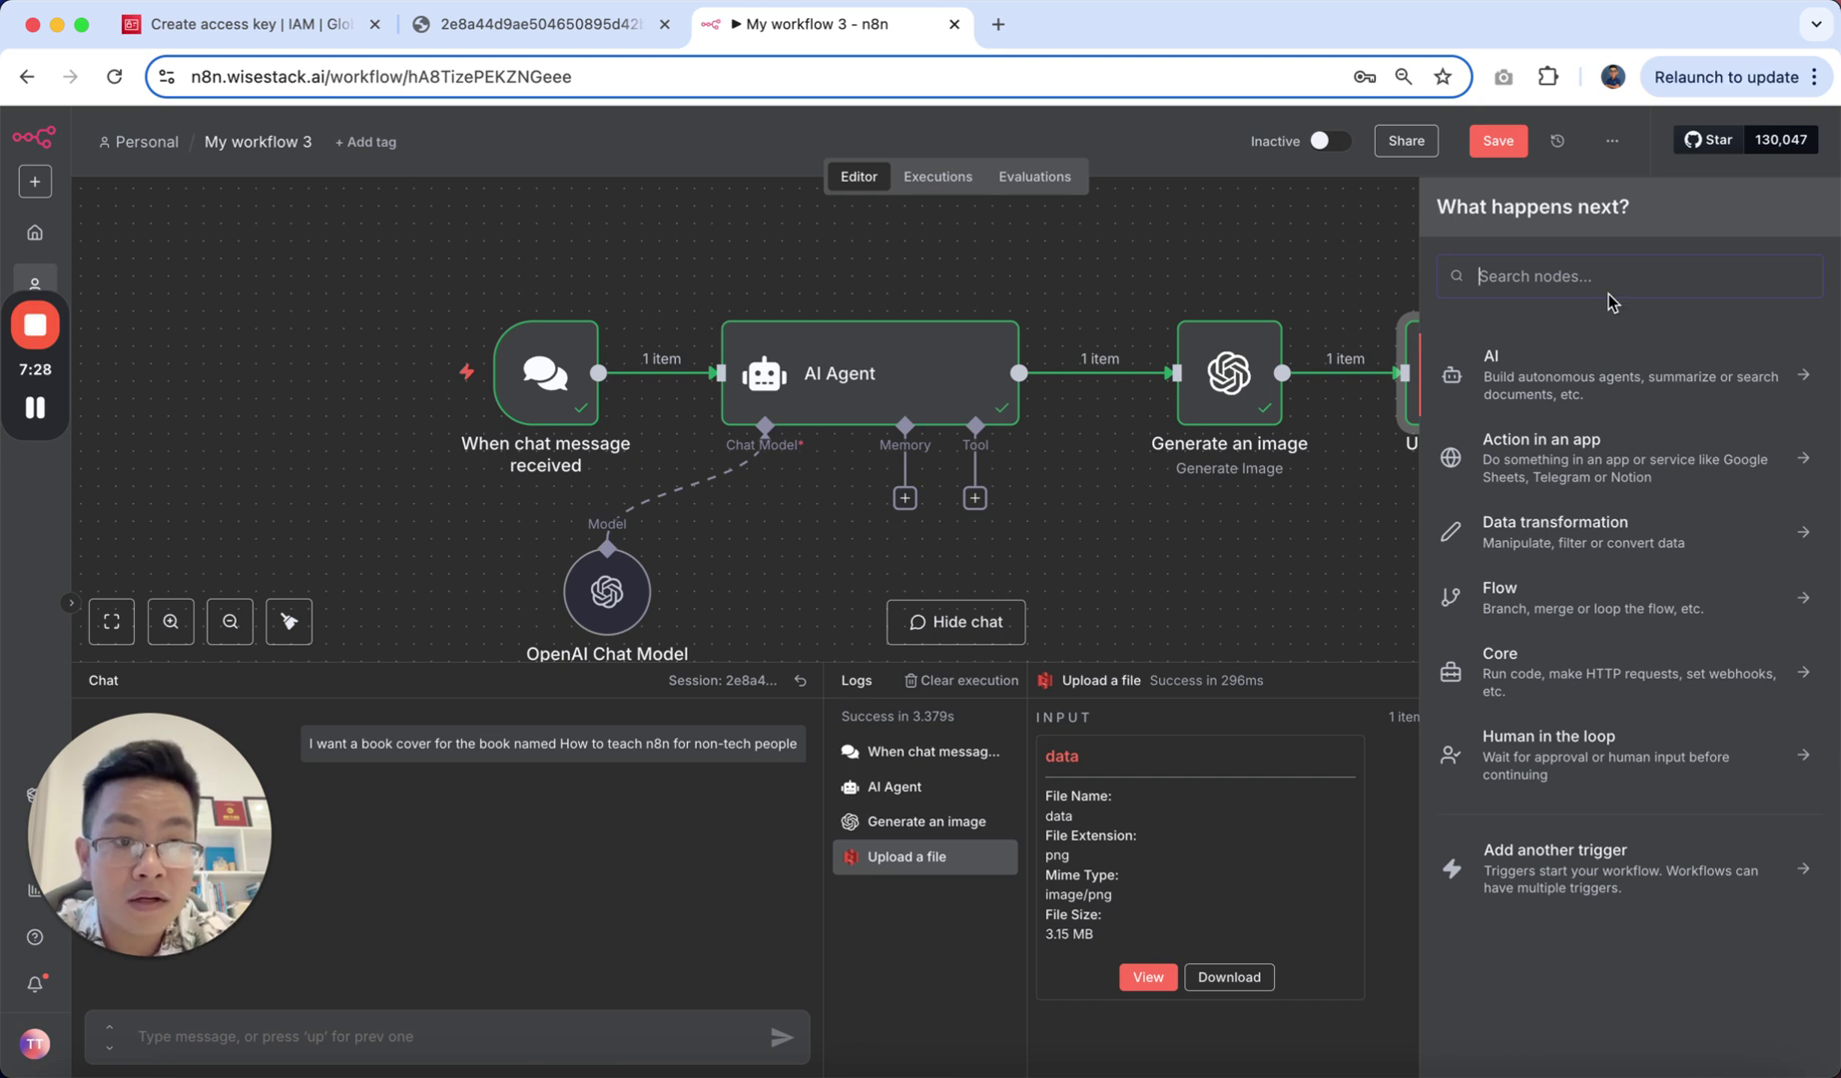
{"action": "type", "text": "se"}
{"action": "key", "text": "BackSpace"}
{"action": "key", "text": "BackSpace"}
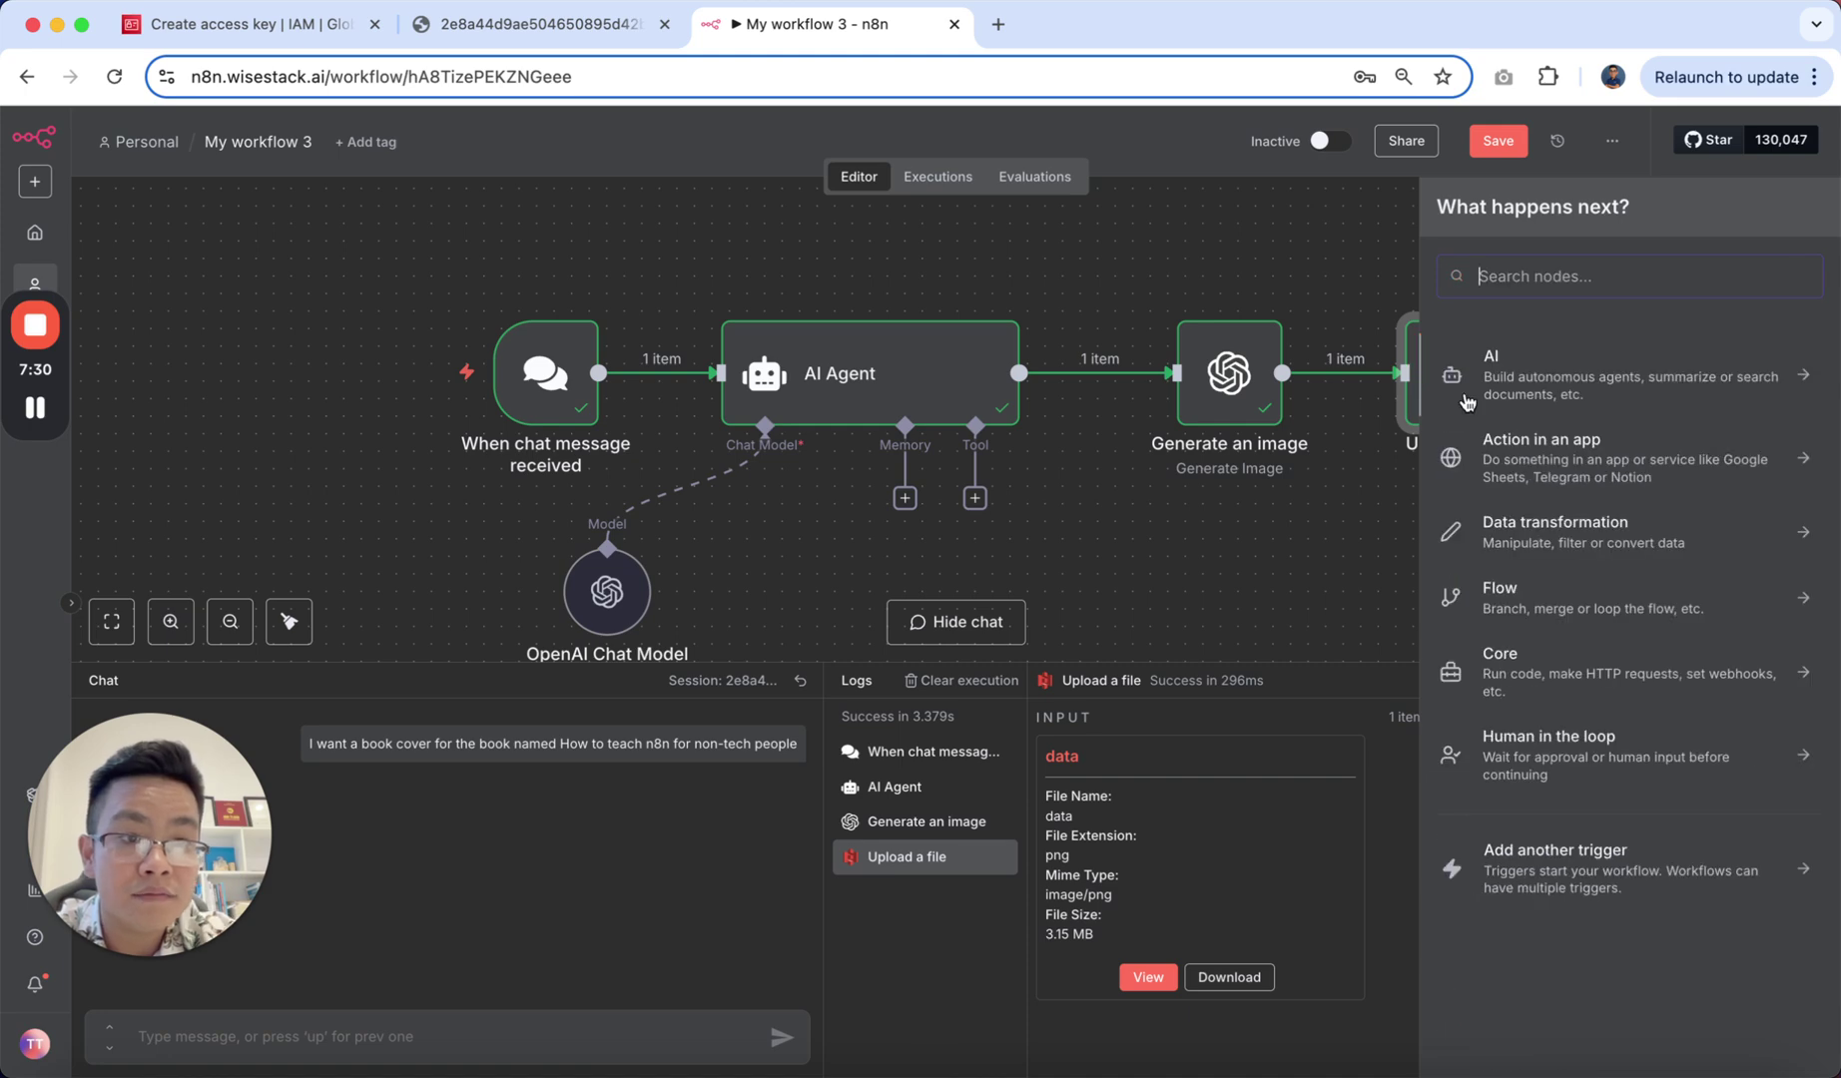
{"action": "left_click", "coordinate": [1306, 274]}
{"action": "scroll", "coordinate": [1439, 360], "scroll_direction": "right", "scroll_amount": 5}
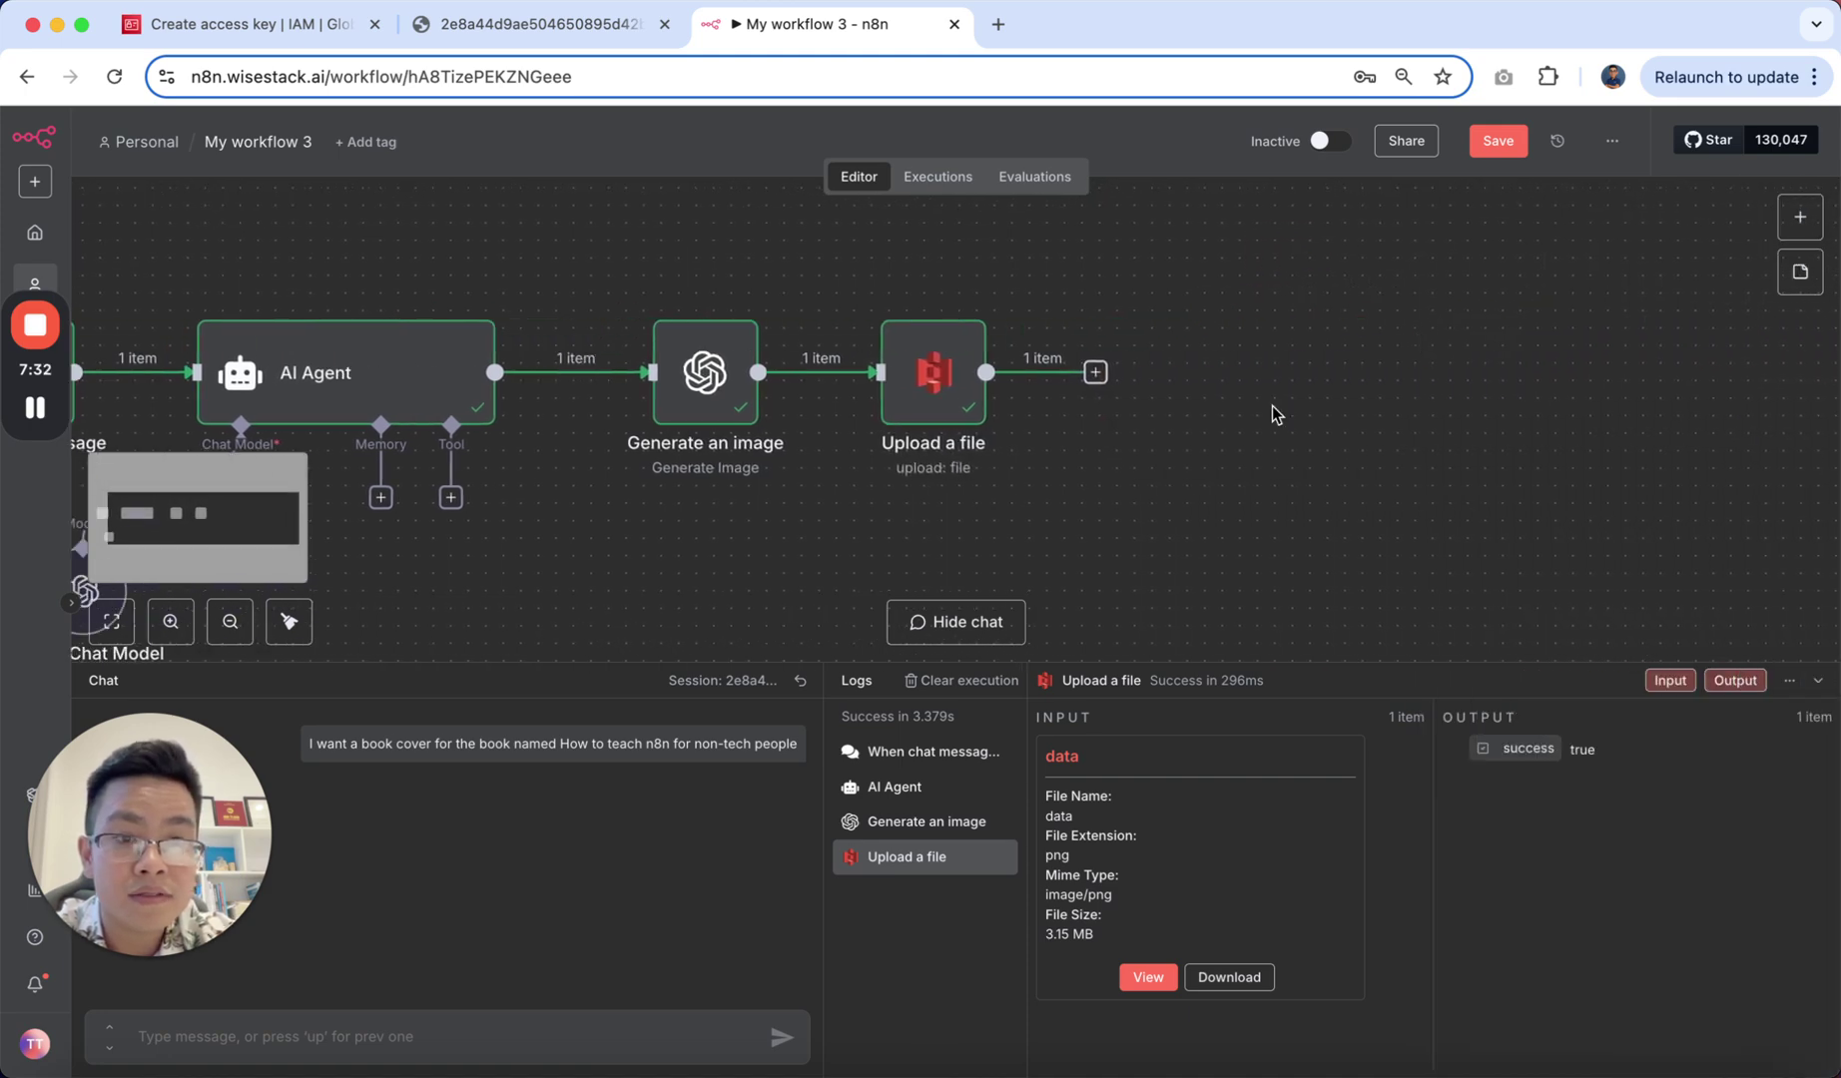
{"action": "left_click", "coordinate": [1093, 372]}
{"action": "type", "text": "sen"}
{"action": "left_click", "coordinate": [1532, 415]}
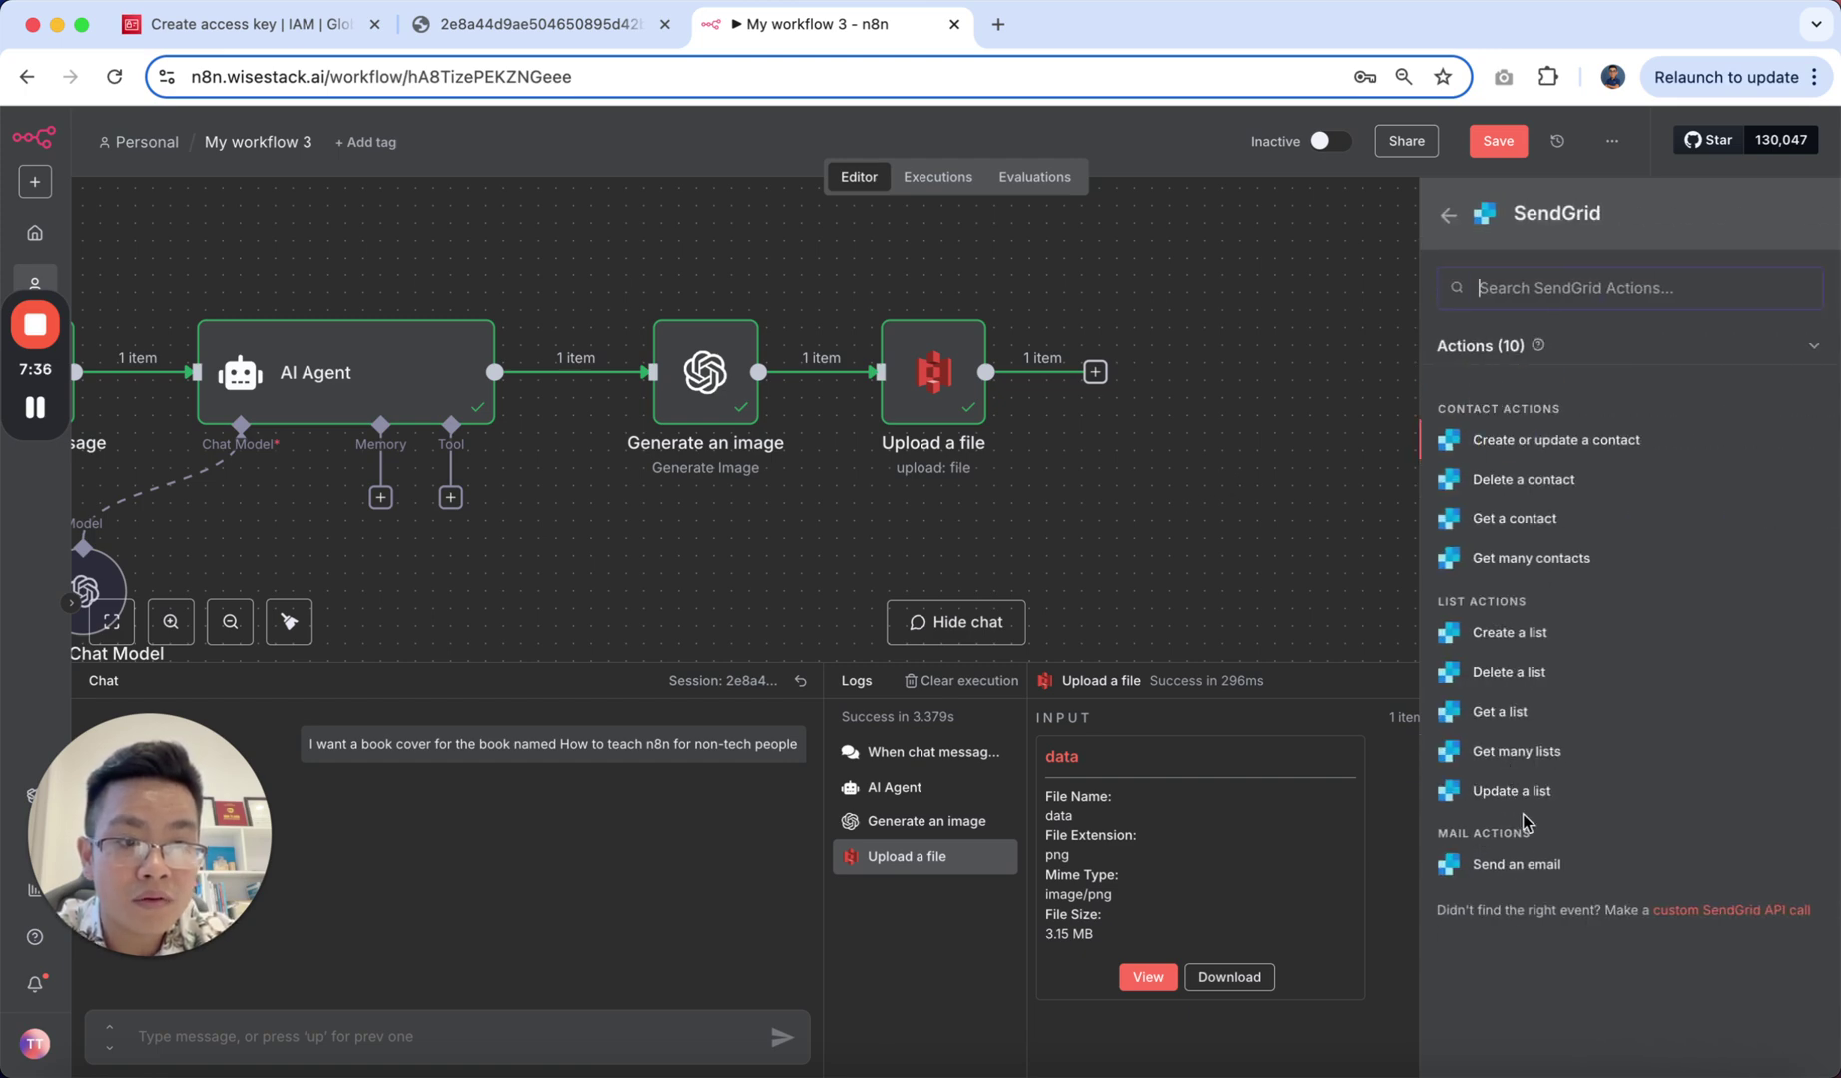
Step: Choose SendGrid's Send an email action, then copy the bucket part of the image's S3 URL
{"action": "left_click", "coordinate": [1516, 863]}
{"action": "scroll", "coordinate": [845, 778], "scroll_direction": "down", "scroll_amount": 2}
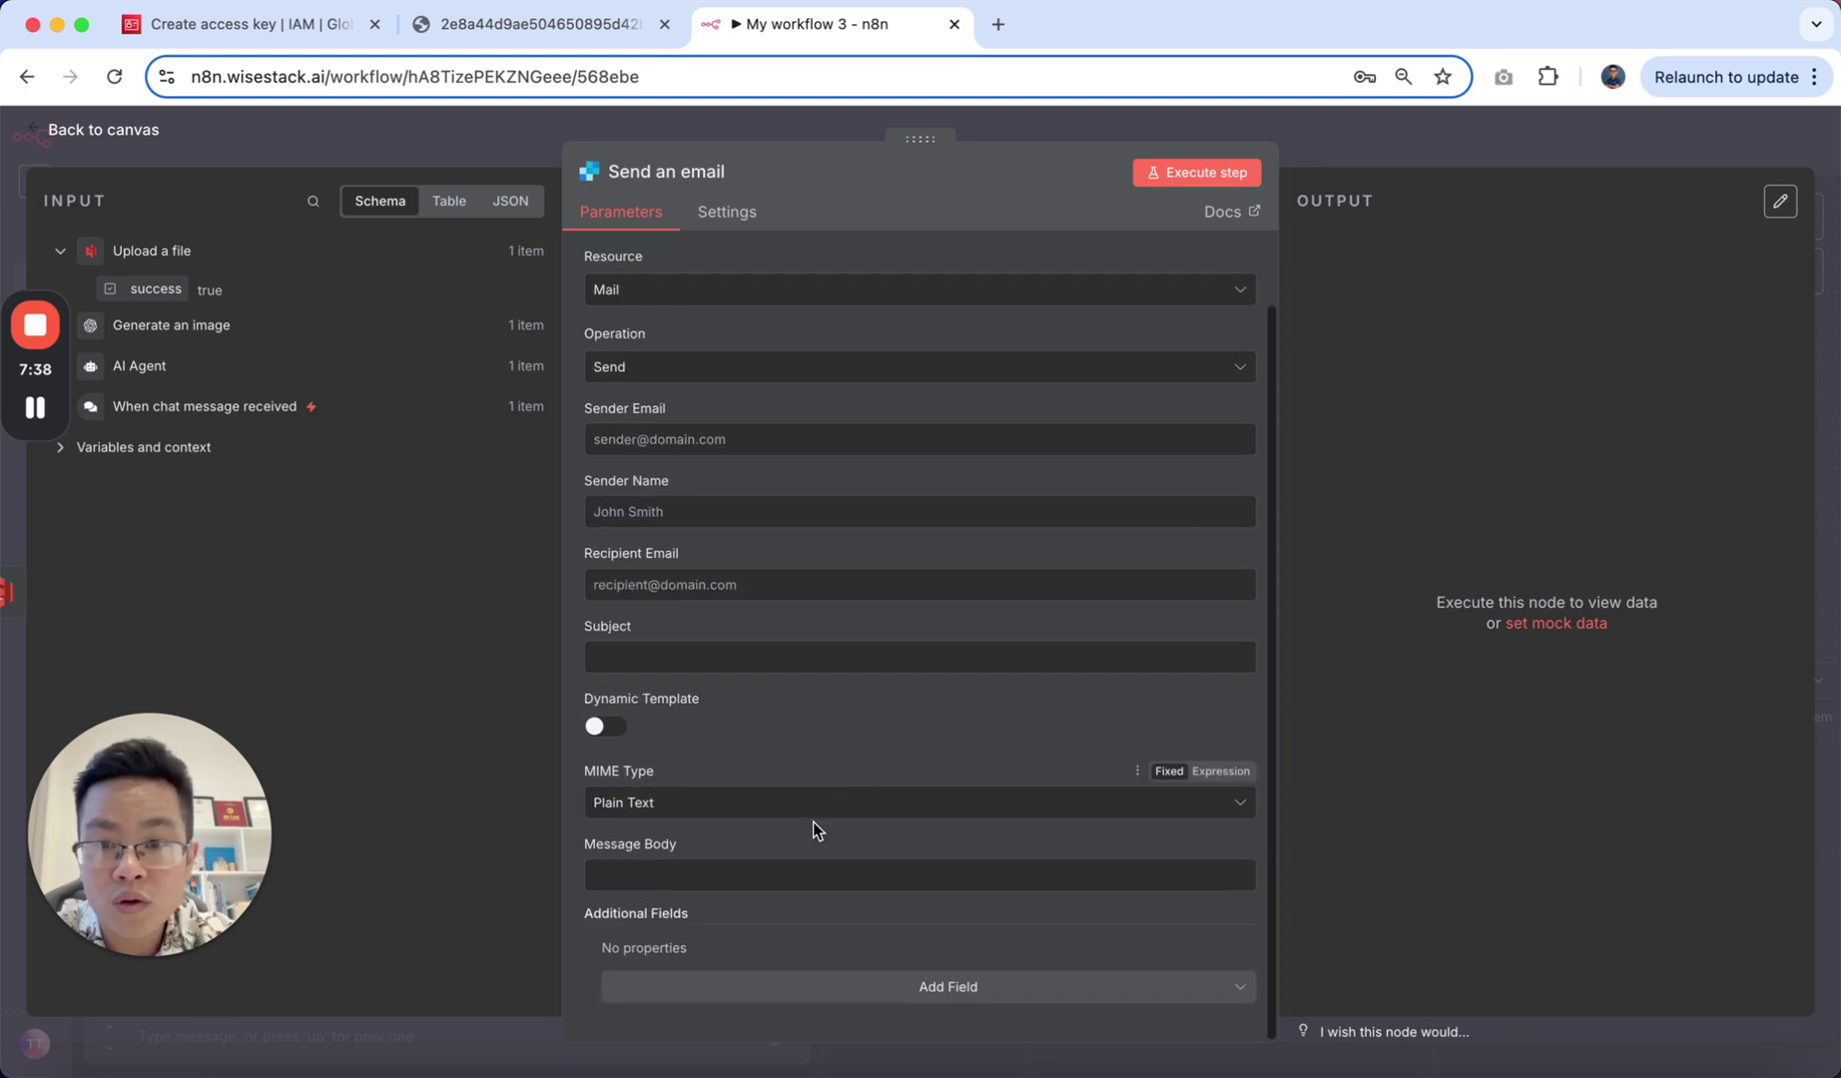
{"action": "left_click", "coordinate": [780, 872]}
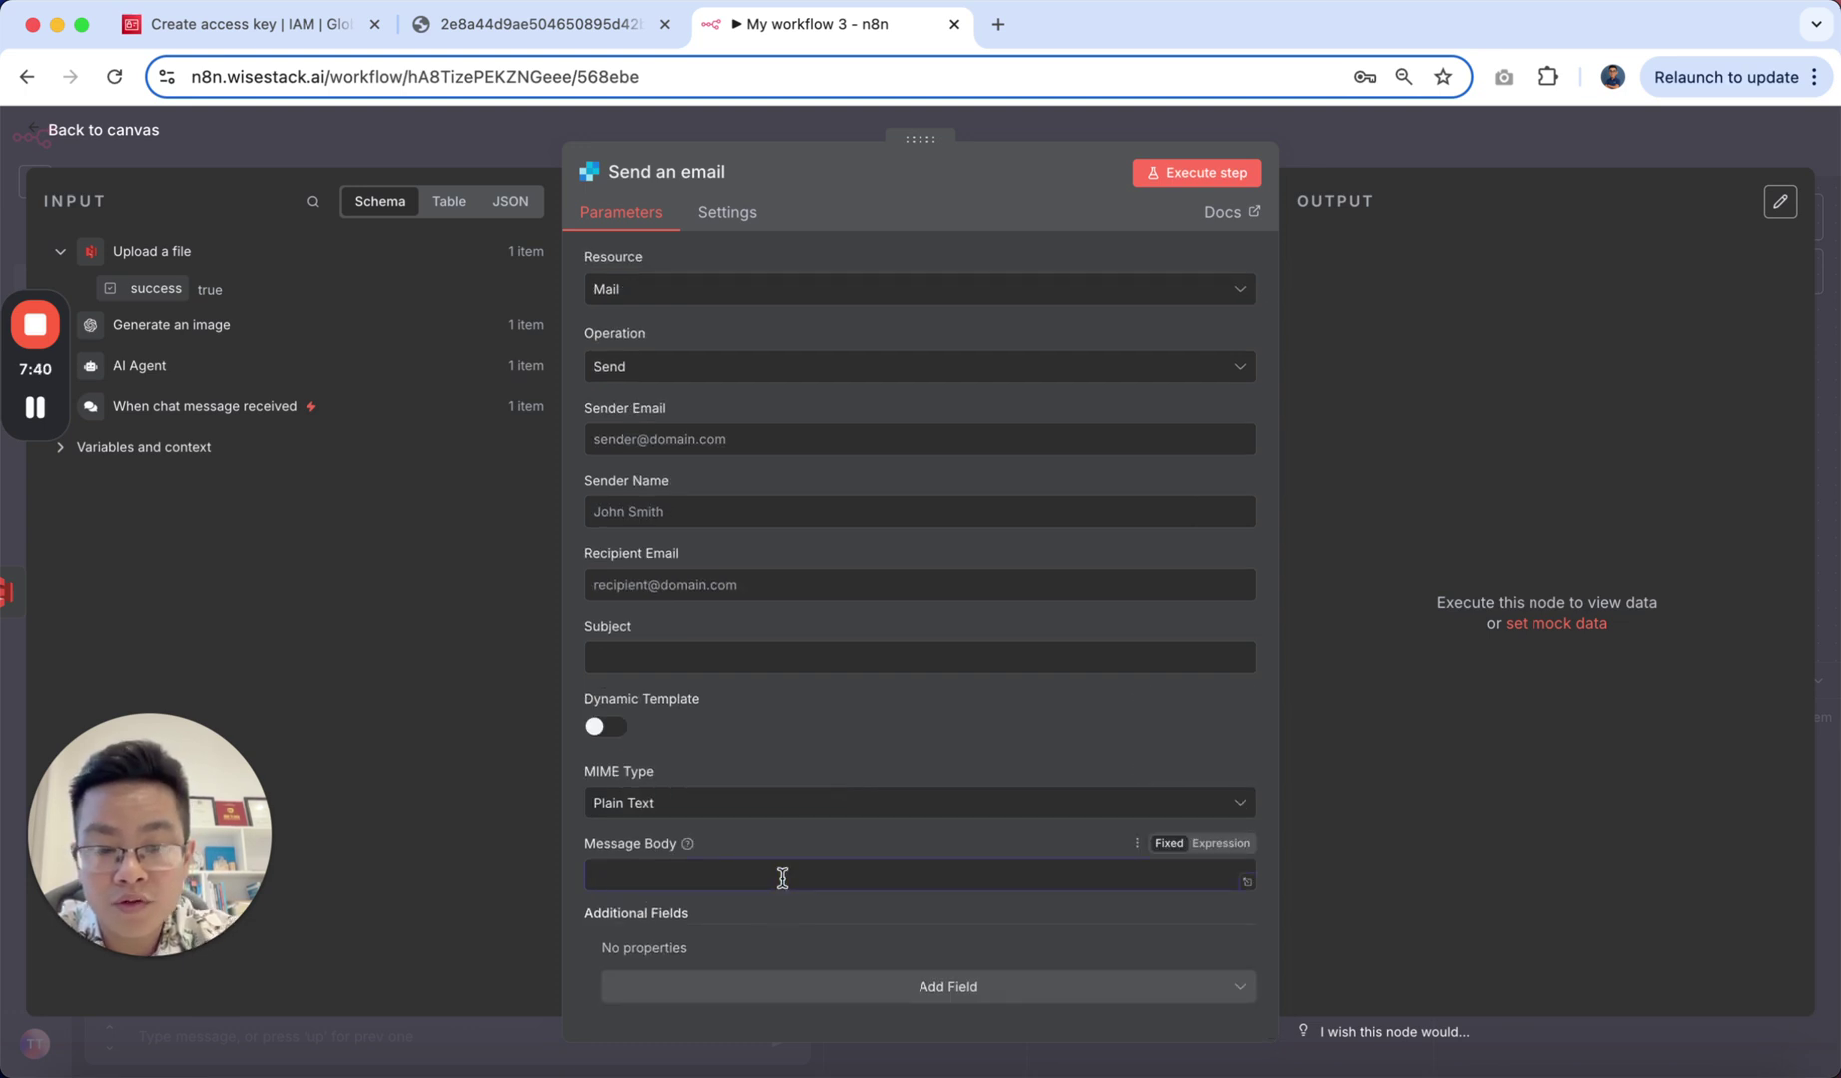
{"action": "type", "text": "URL:"}
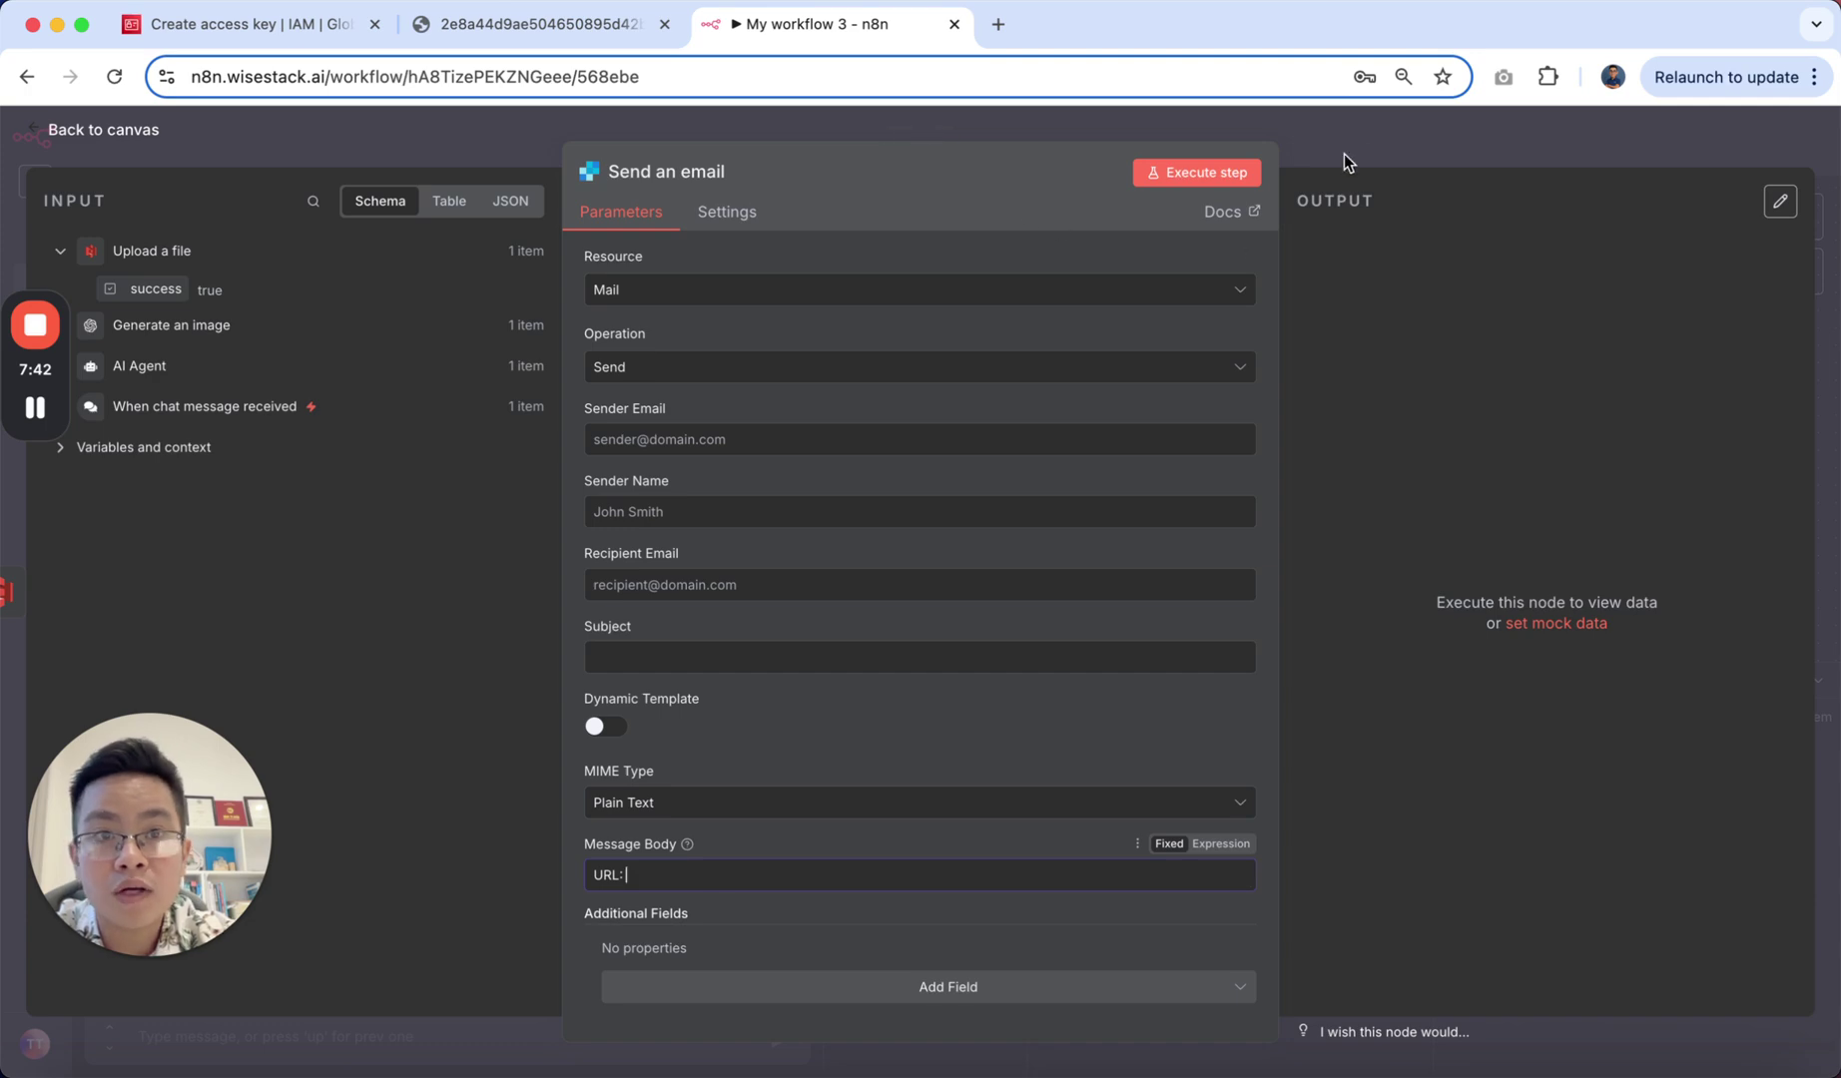
{"action": "left_click", "coordinate": [1380, 145]}
{"action": "double_click", "coordinate": [701, 376]}
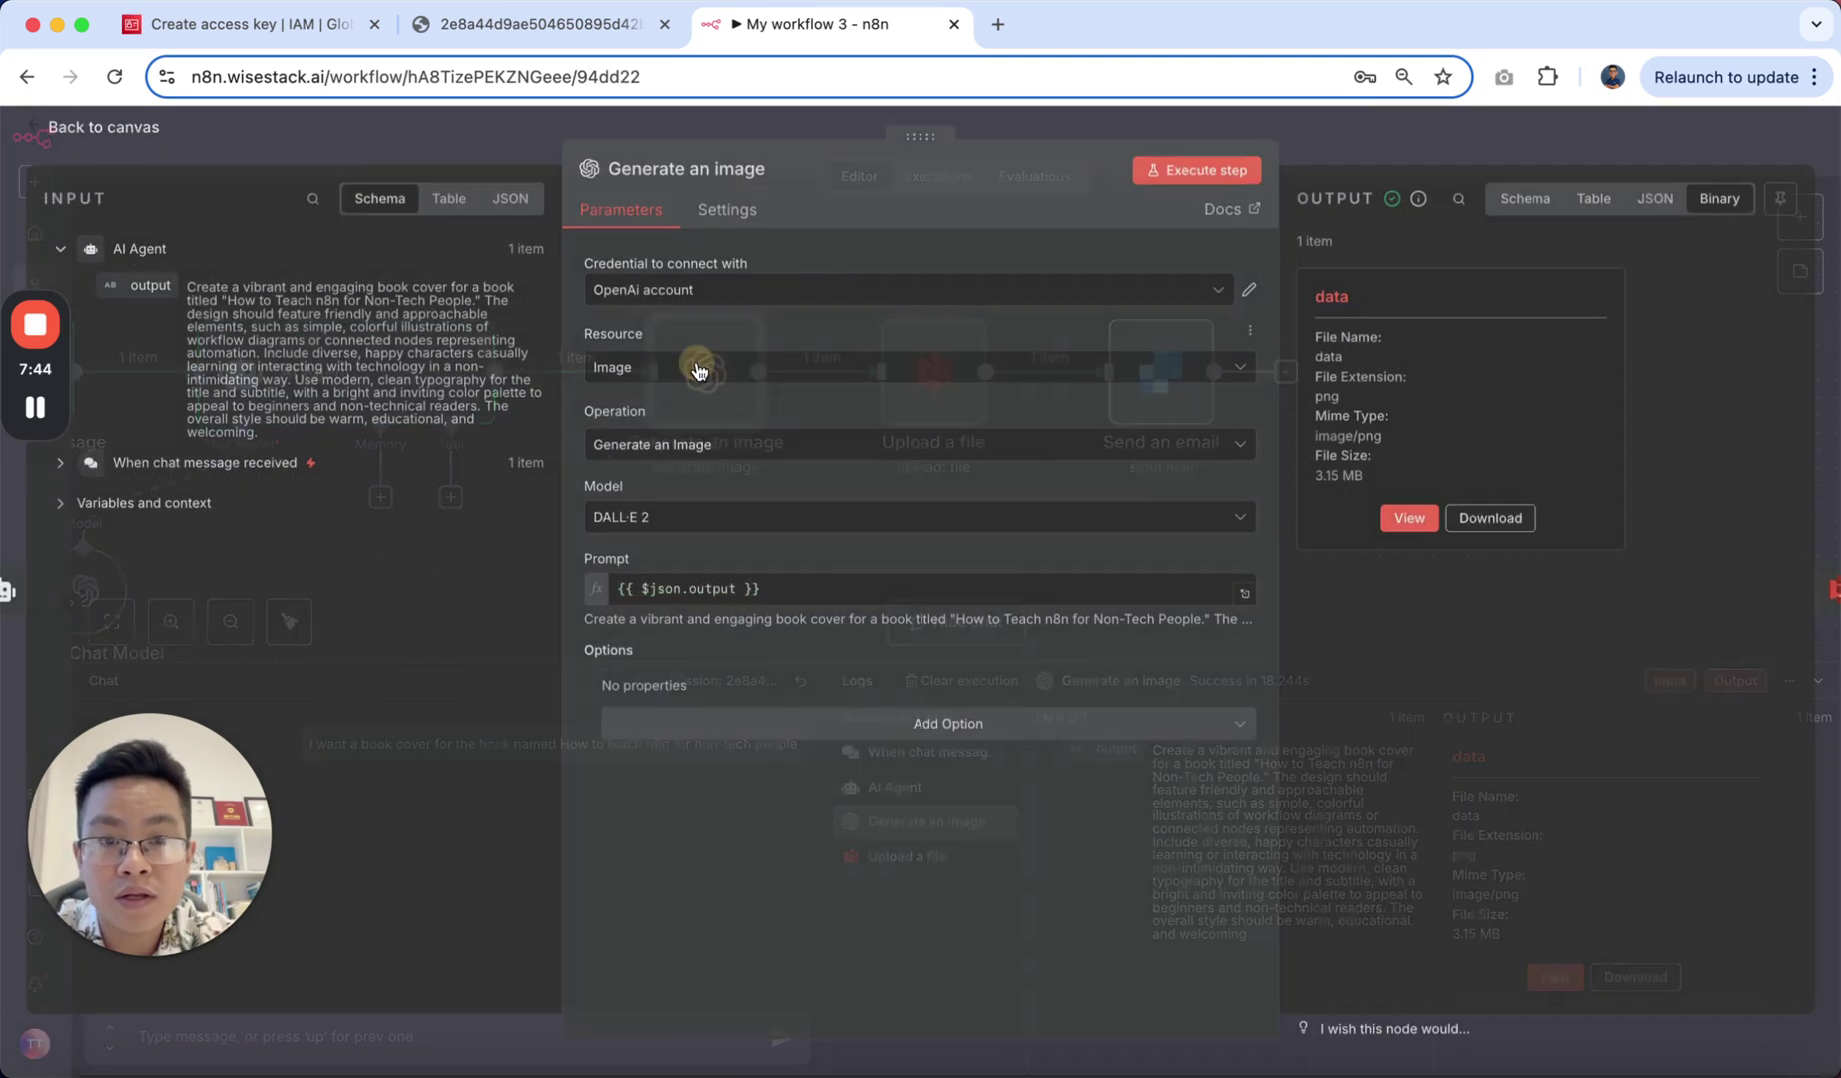
{"action": "left_click", "coordinate": [485, 37]}
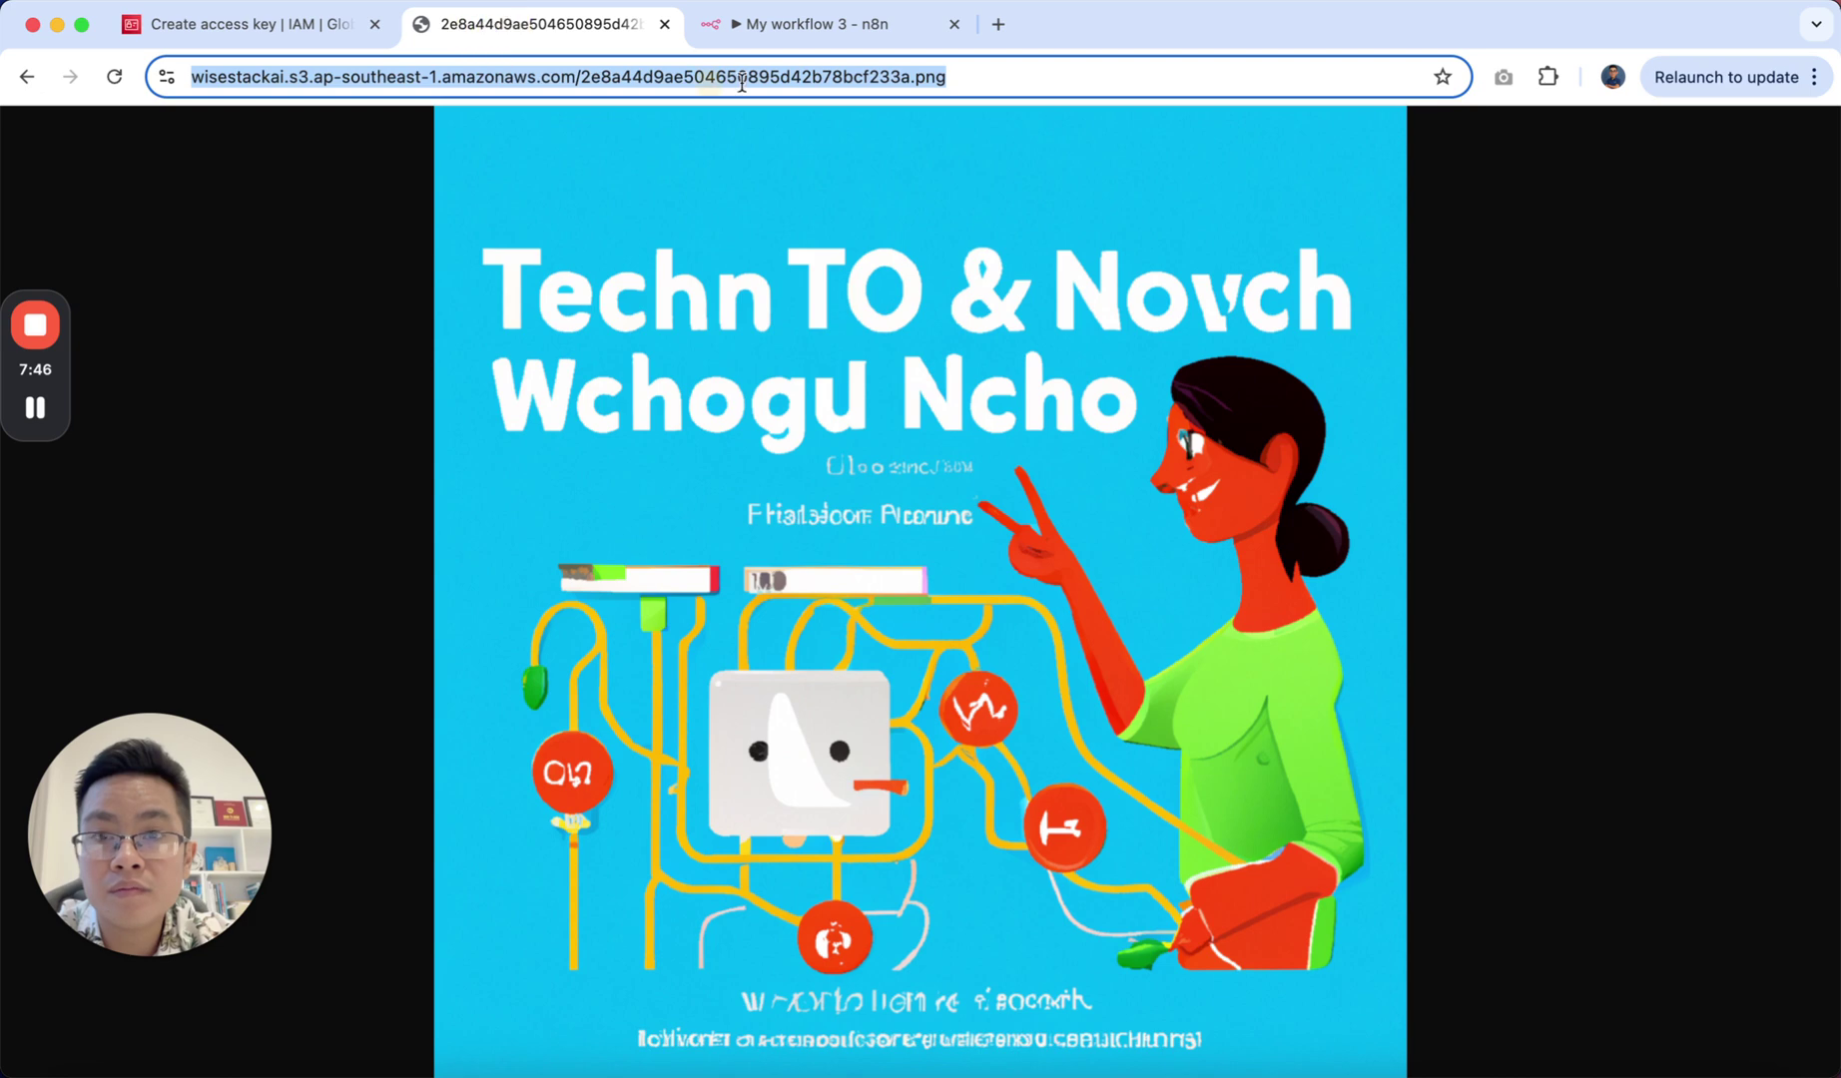
{"action": "left_click", "coordinate": [673, 81]}
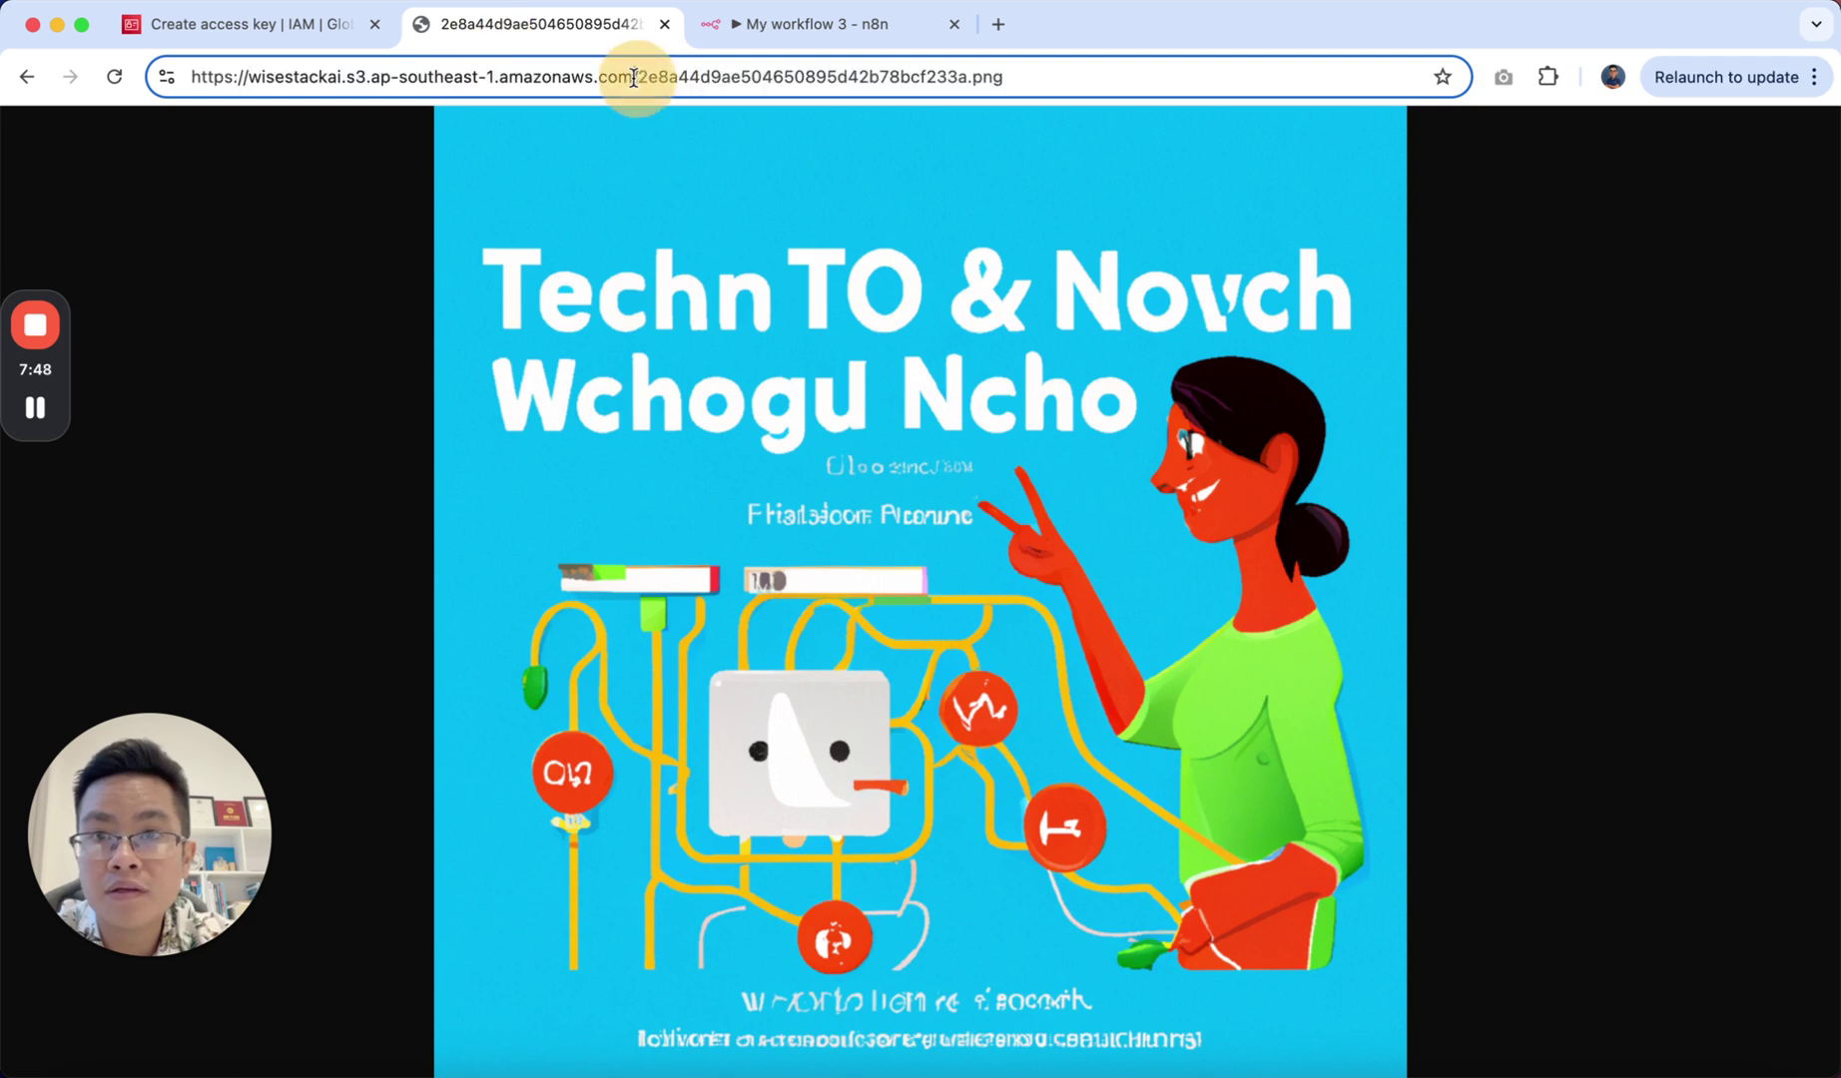
{"action": "left_click_drag", "start_coordinate": [637, 78], "coordinate": [153, 75]}
{"action": "left_click", "coordinate": [879, 29]}
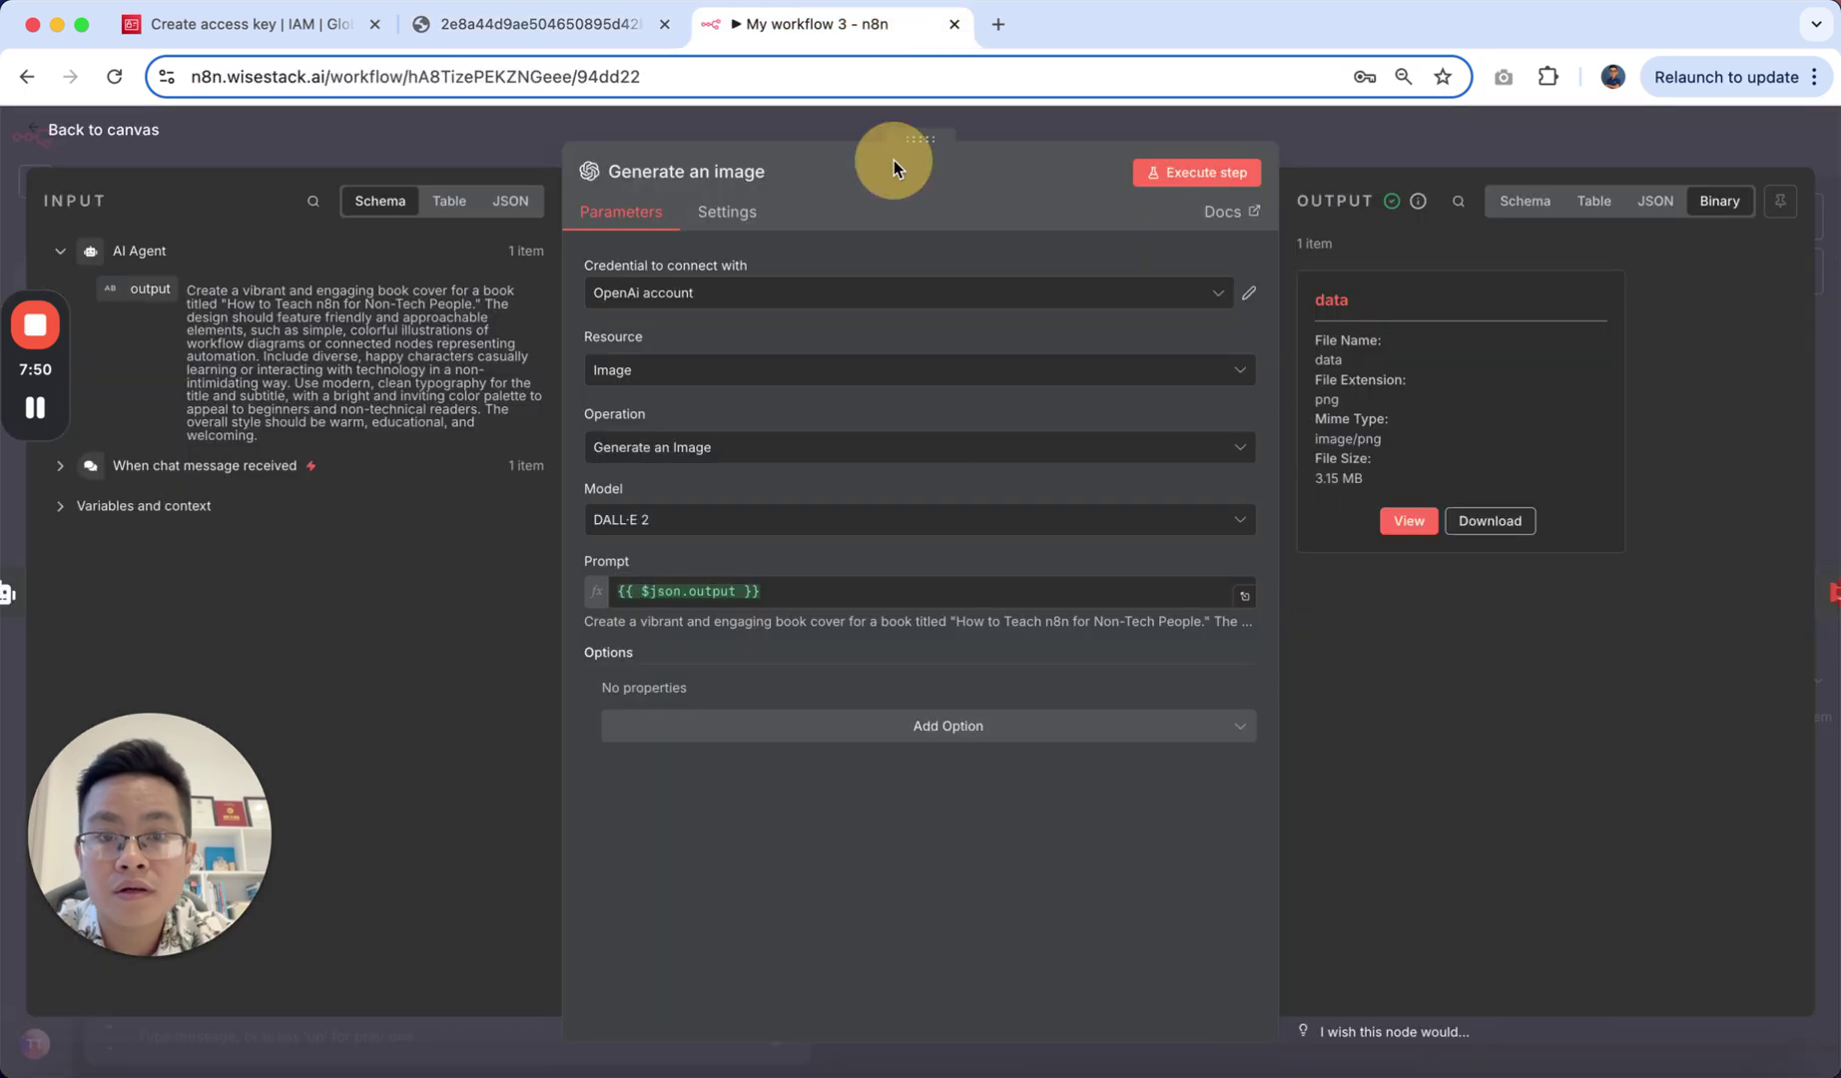
{"action": "left_click", "coordinate": [1431, 153]}
Step: Enter 'URL: ' followed by the bucket address into the email's Message Body
{"action": "double_click", "coordinate": [1161, 372]}
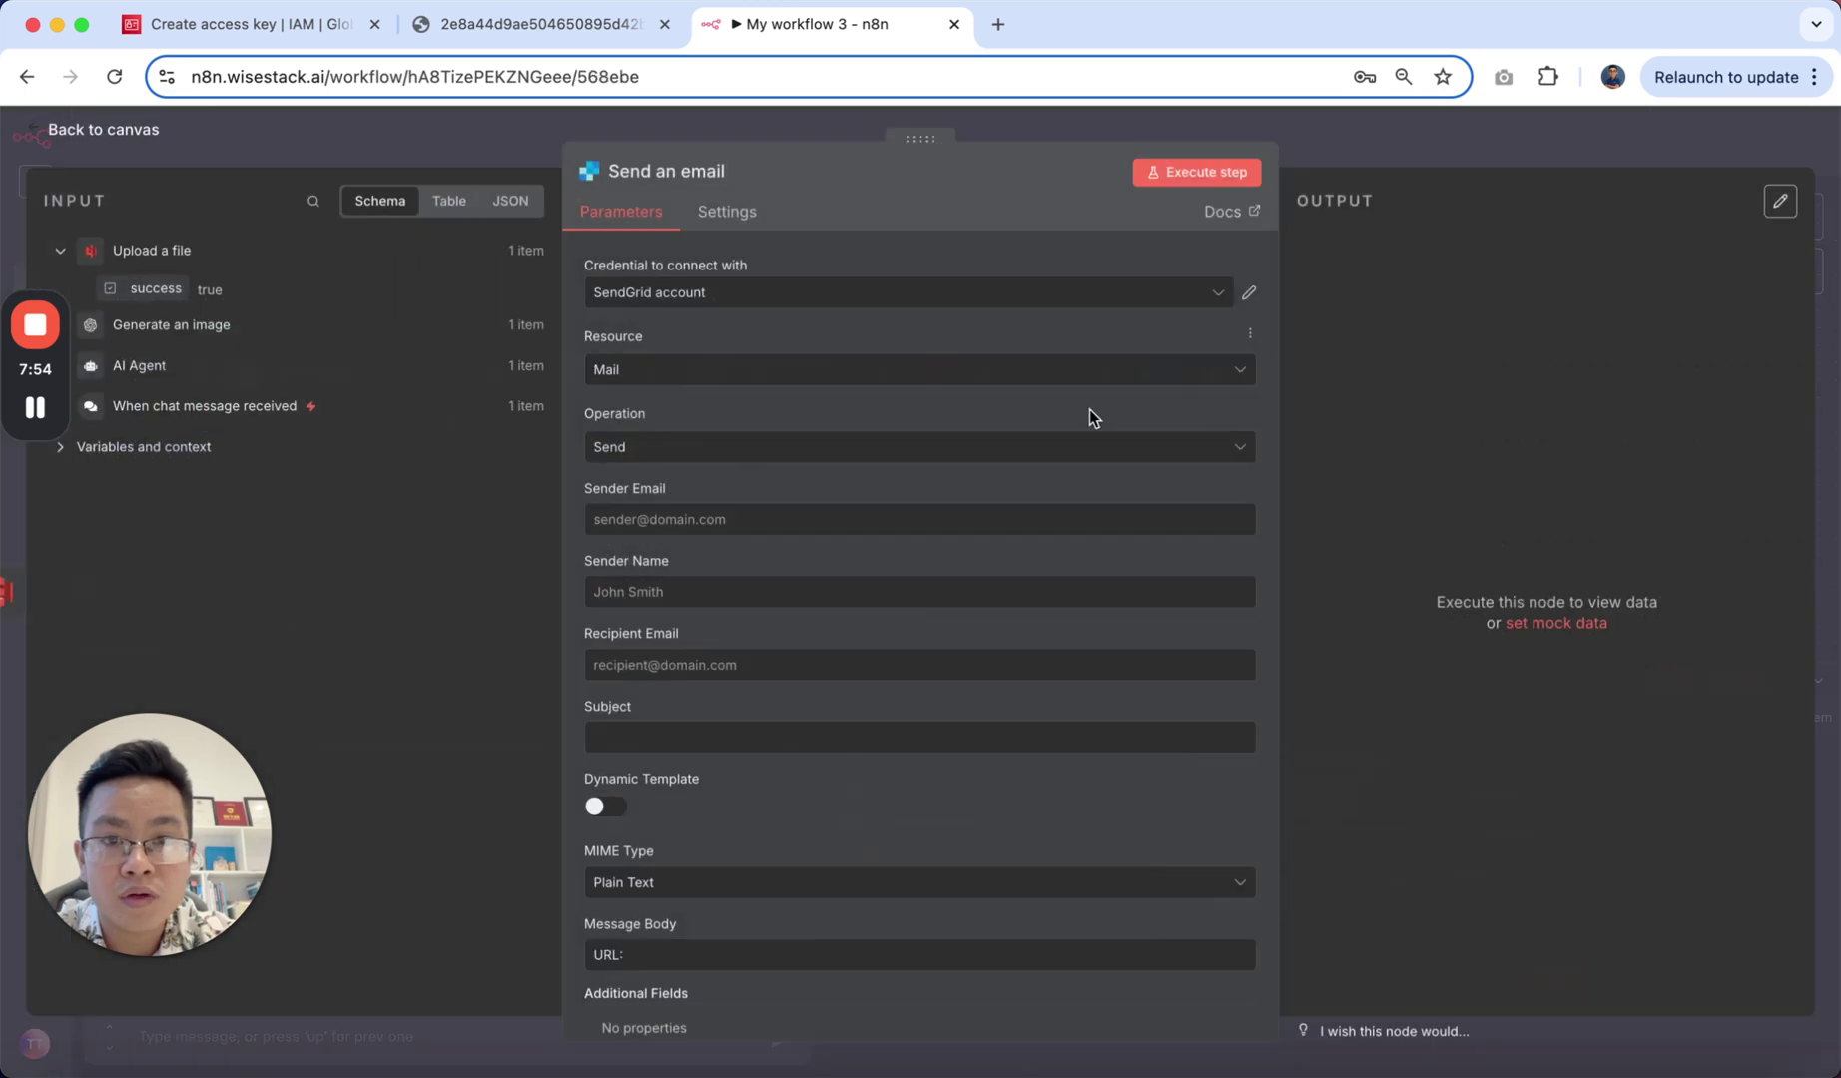
{"action": "left_click", "coordinate": [1400, 154]}
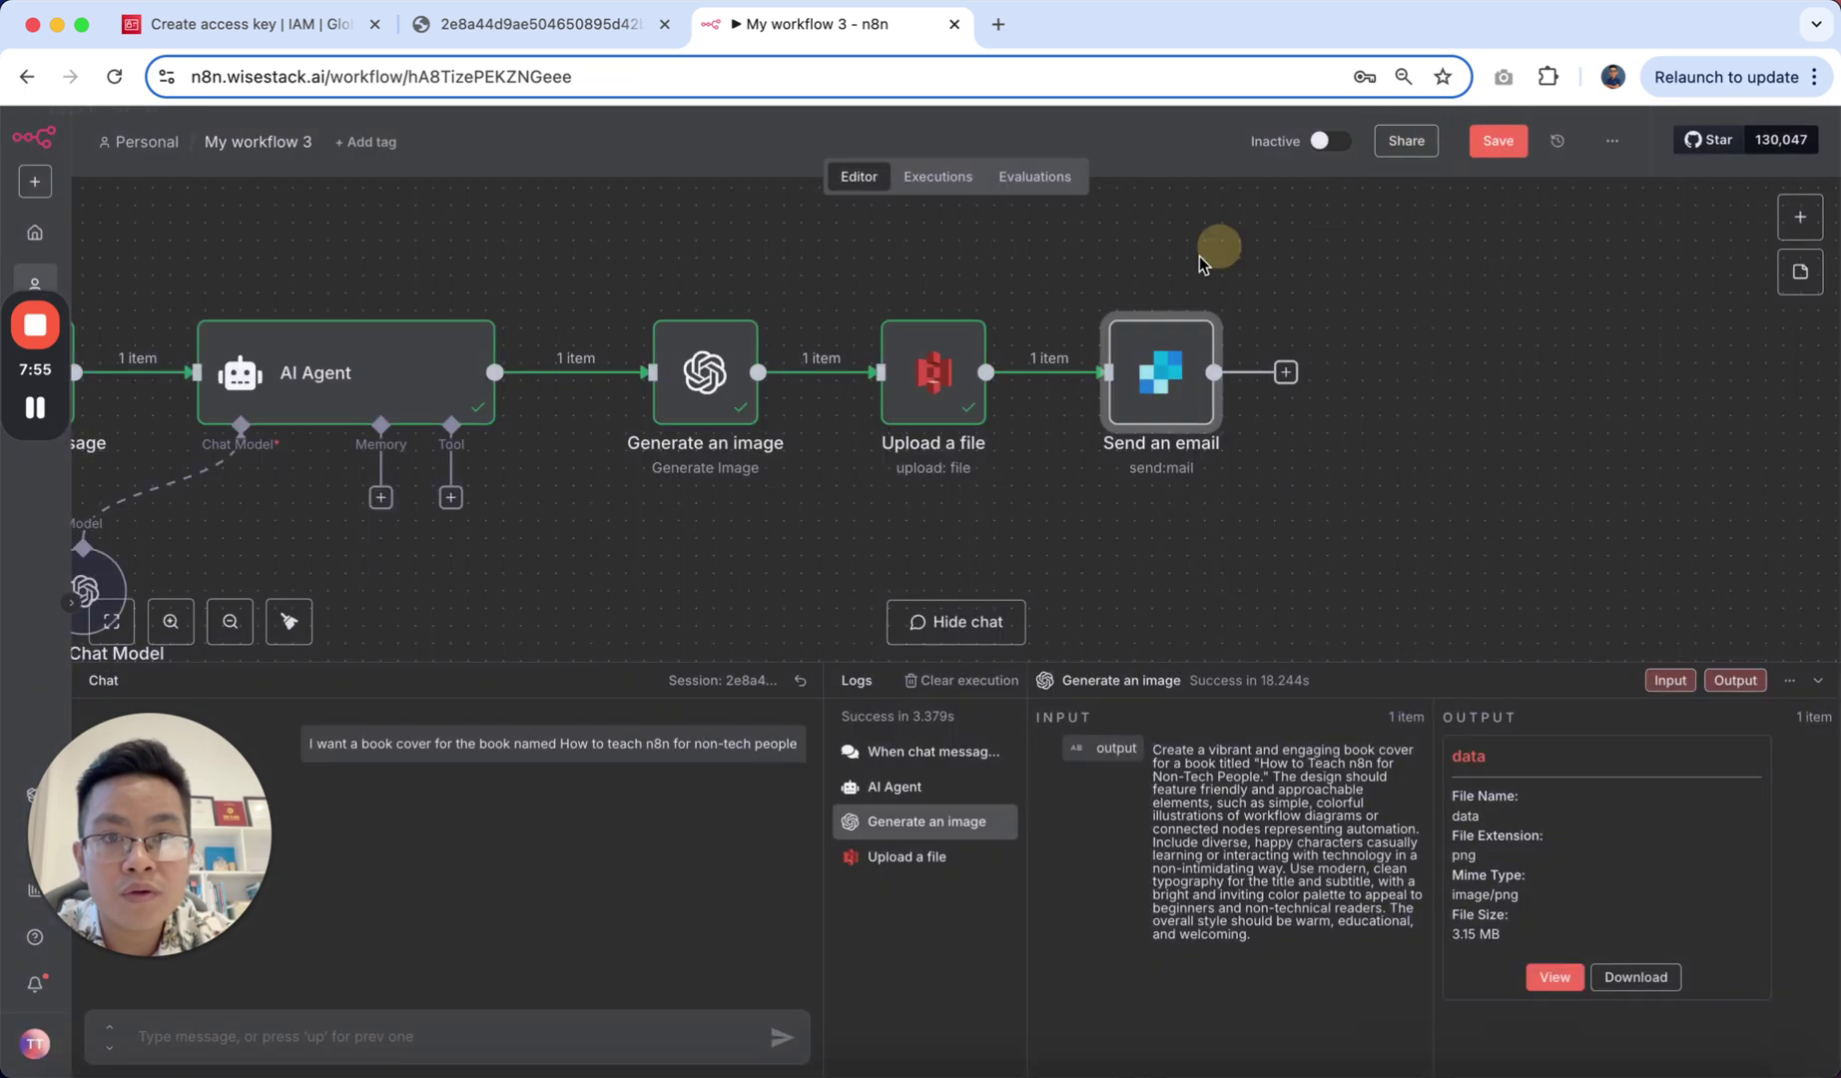
{"action": "double_click", "coordinate": [1162, 373]}
{"action": "scroll", "coordinate": [747, 900], "scroll_direction": "down", "scroll_amount": 1}
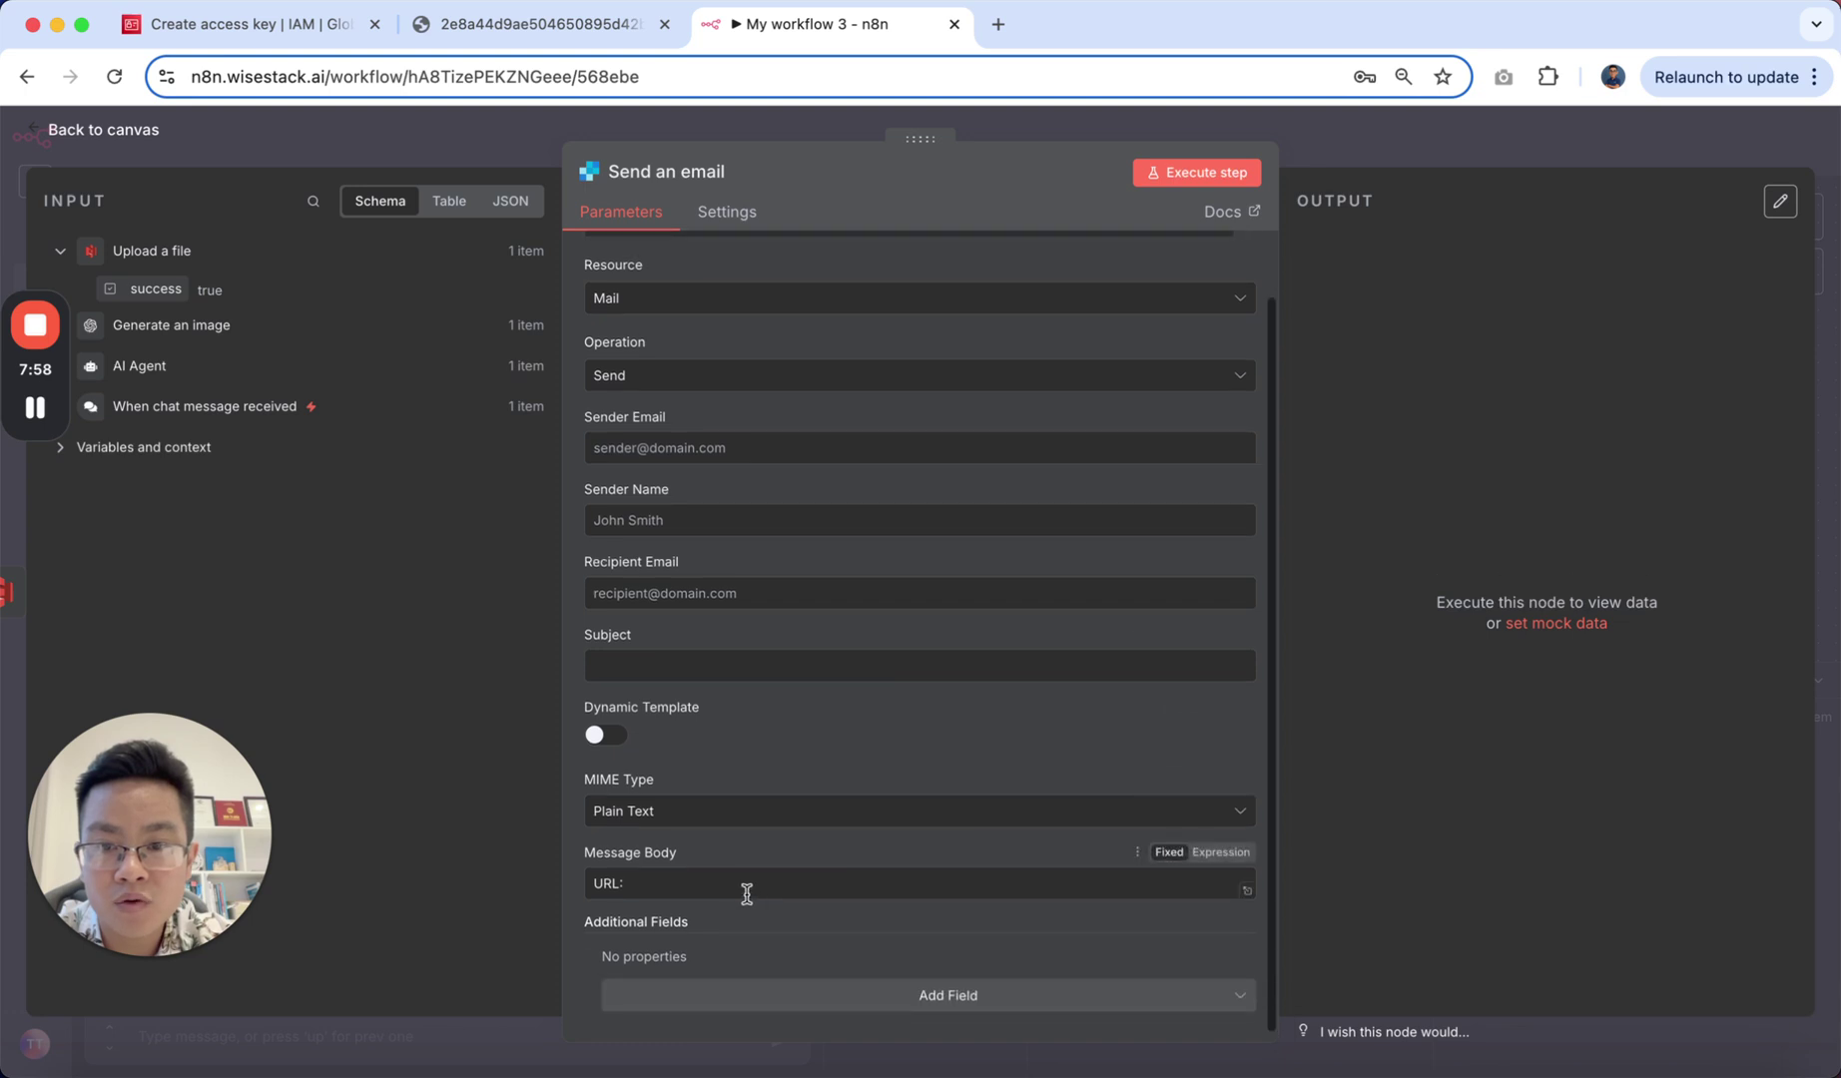
{"action": "left_click", "coordinate": [748, 883]}
{"action": "type", "text": "https://wisestackai.s3.ap-southeast-1.amazonaws.com/"}
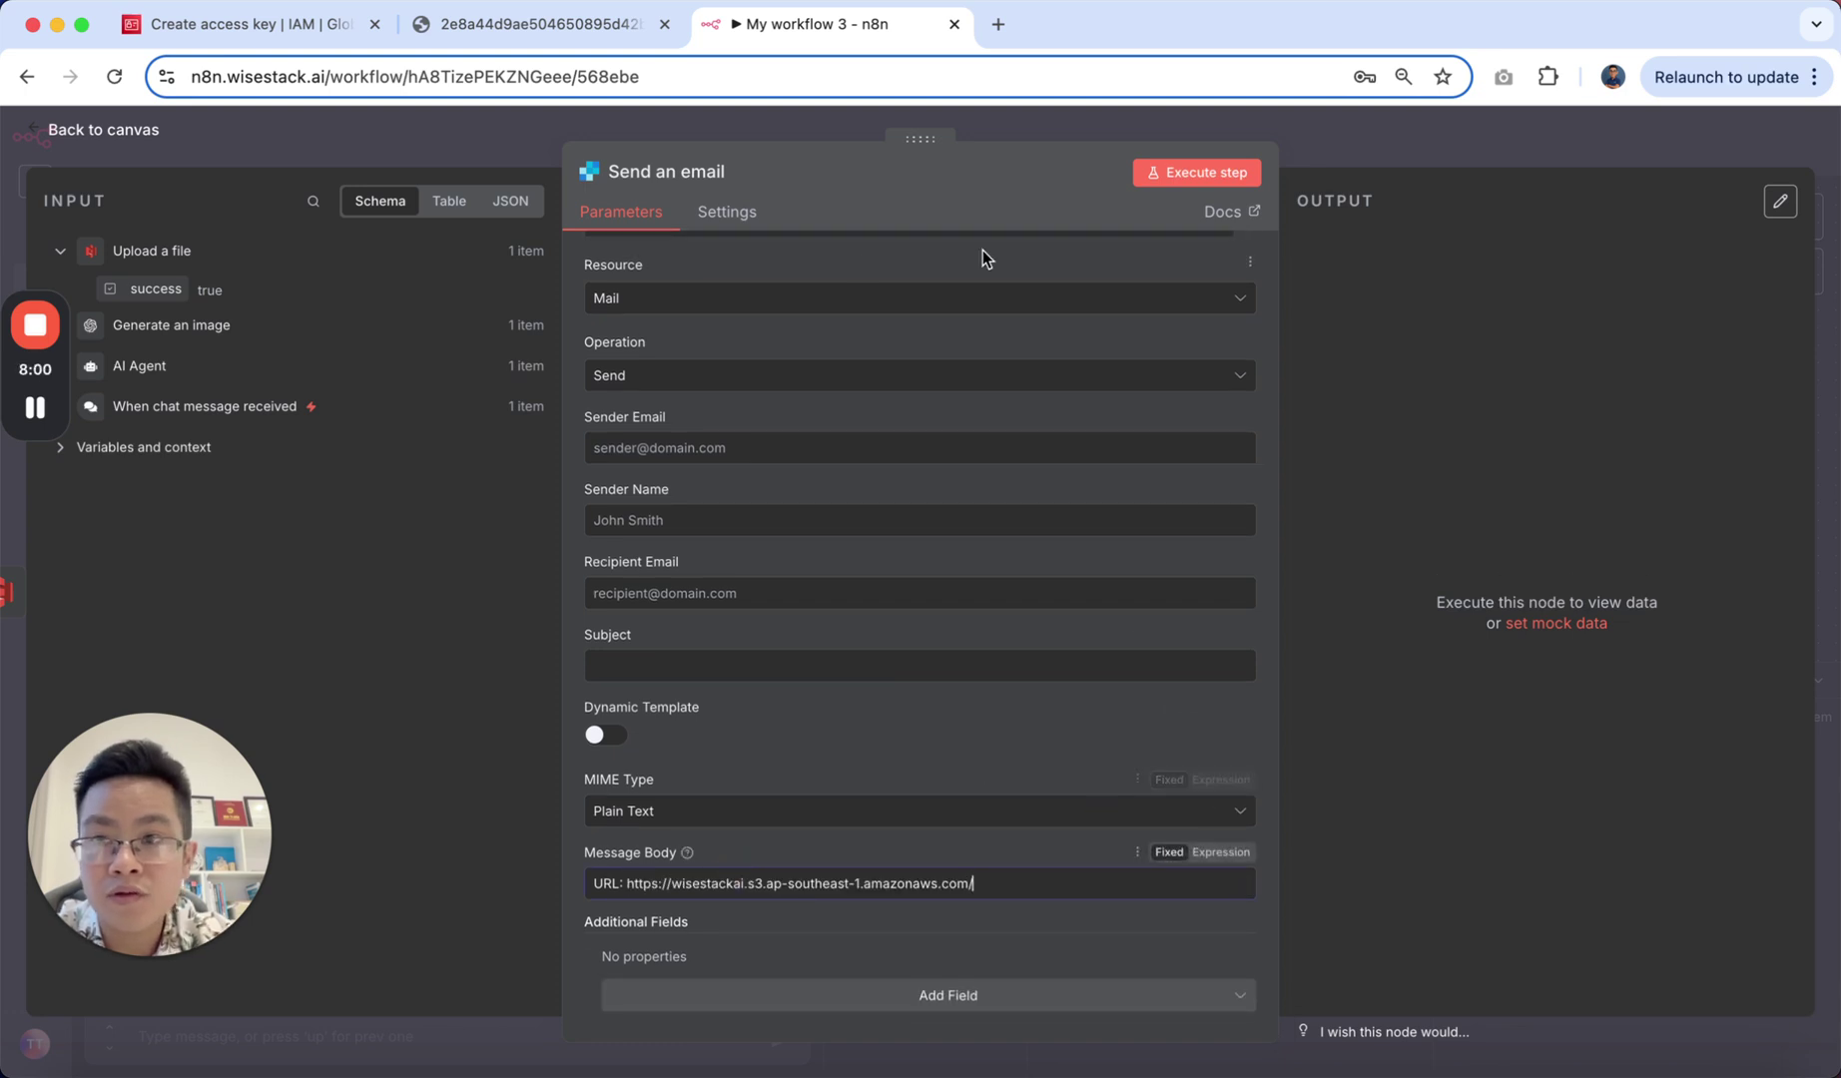
{"action": "left_click", "coordinate": [1395, 131]}
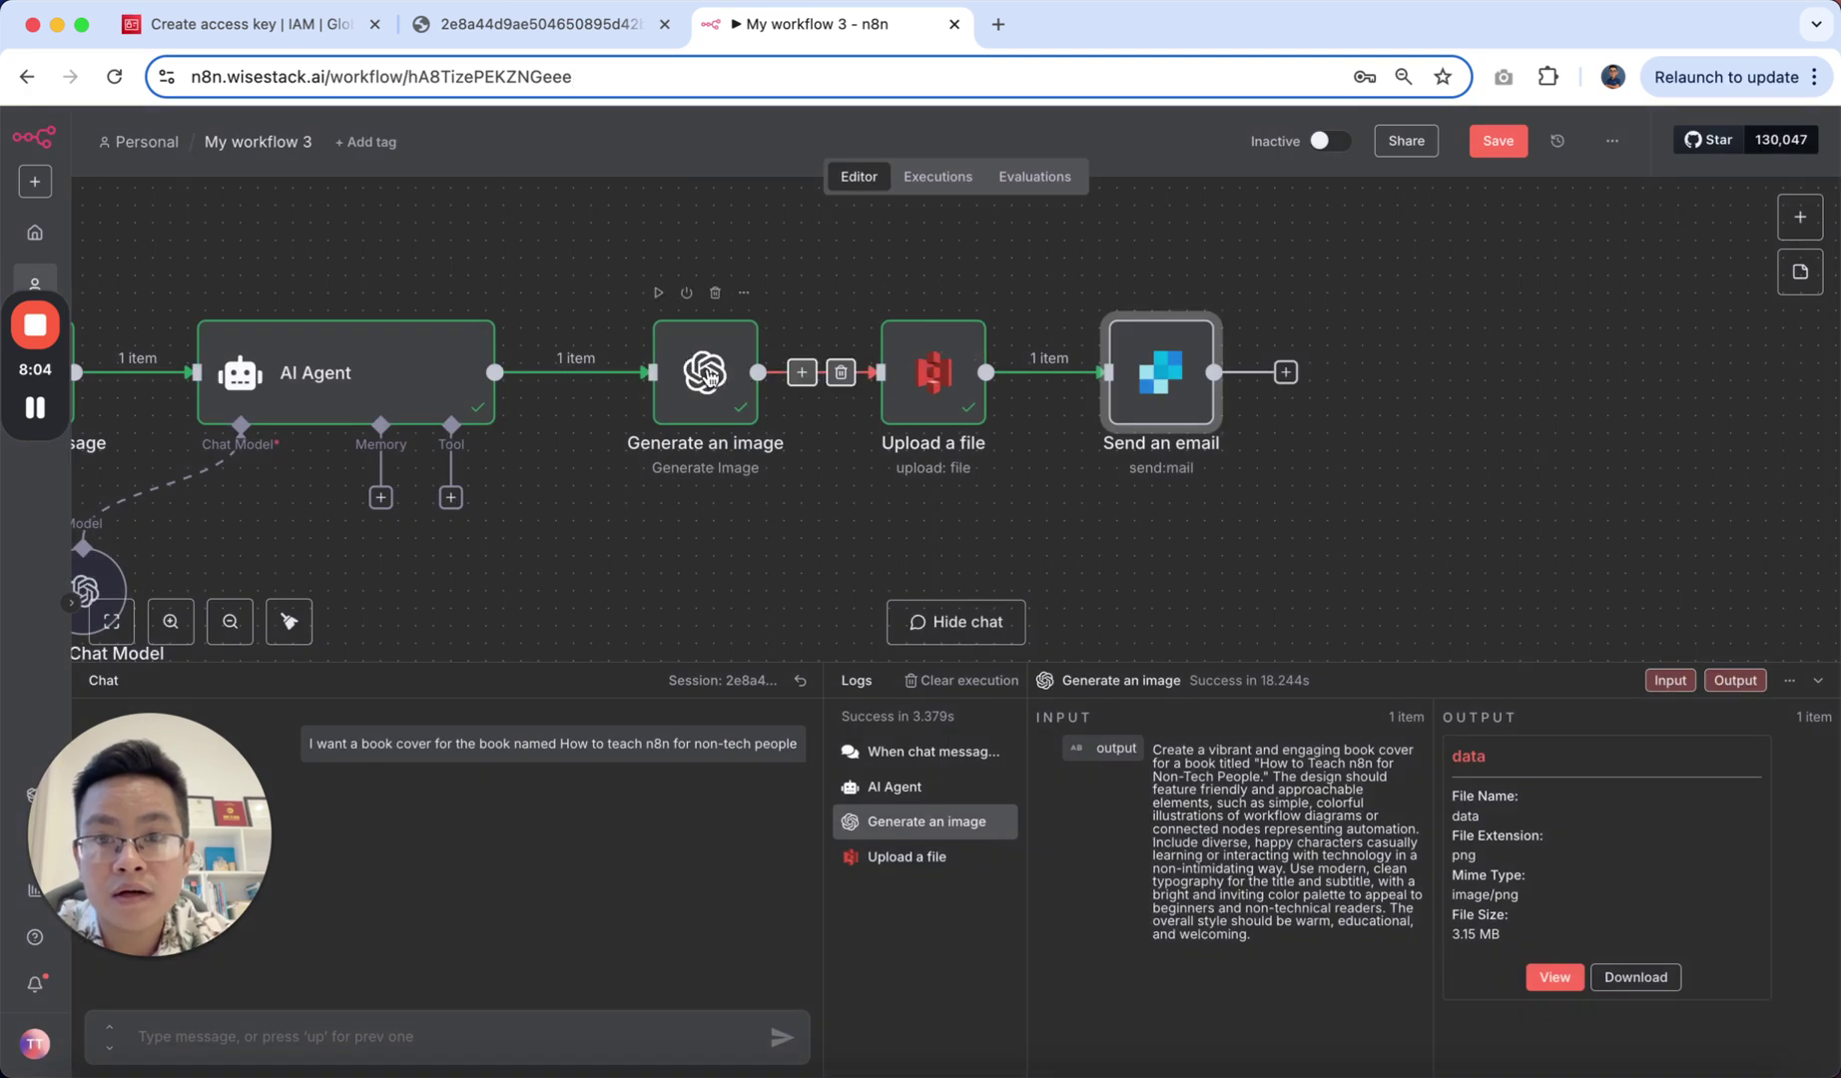
Step: Copy the upload's File Name expression and paste it at the end of the email's Message Body
{"action": "double_click", "coordinate": [944, 375]}
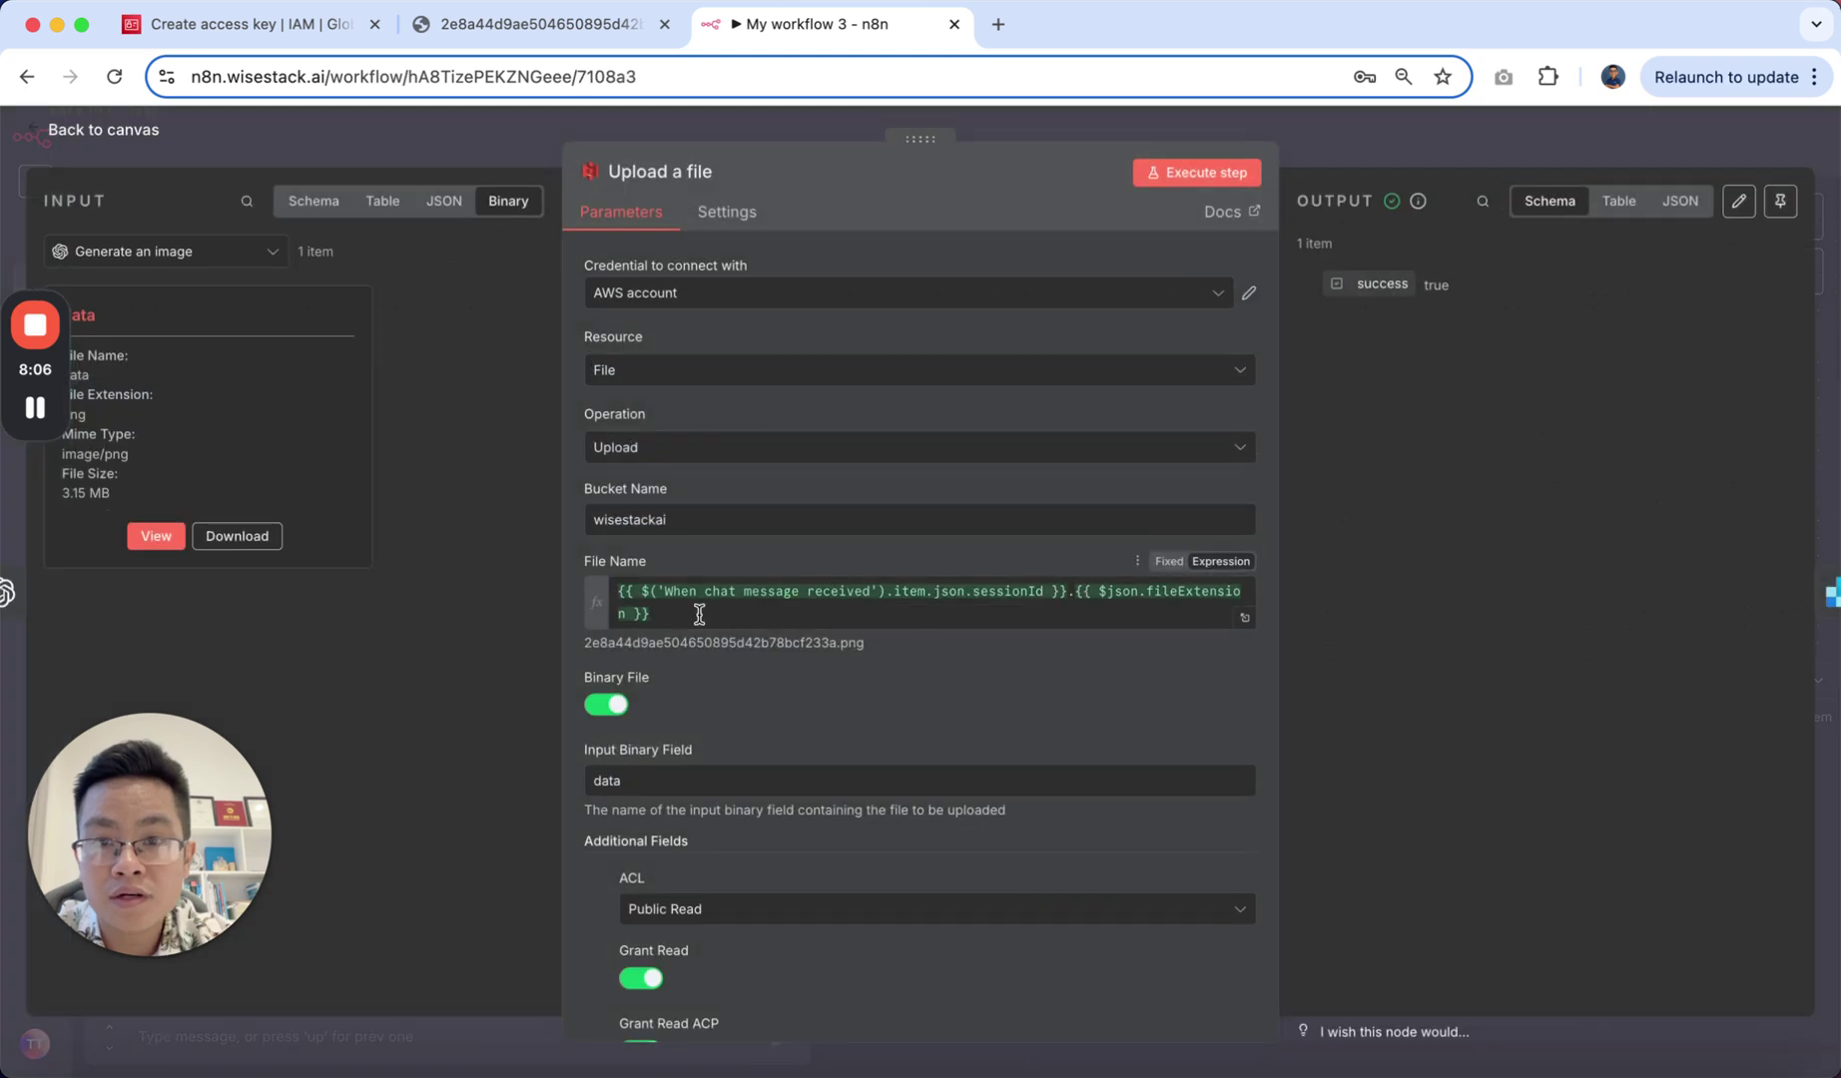
{"action": "left_click", "coordinate": [786, 617]}
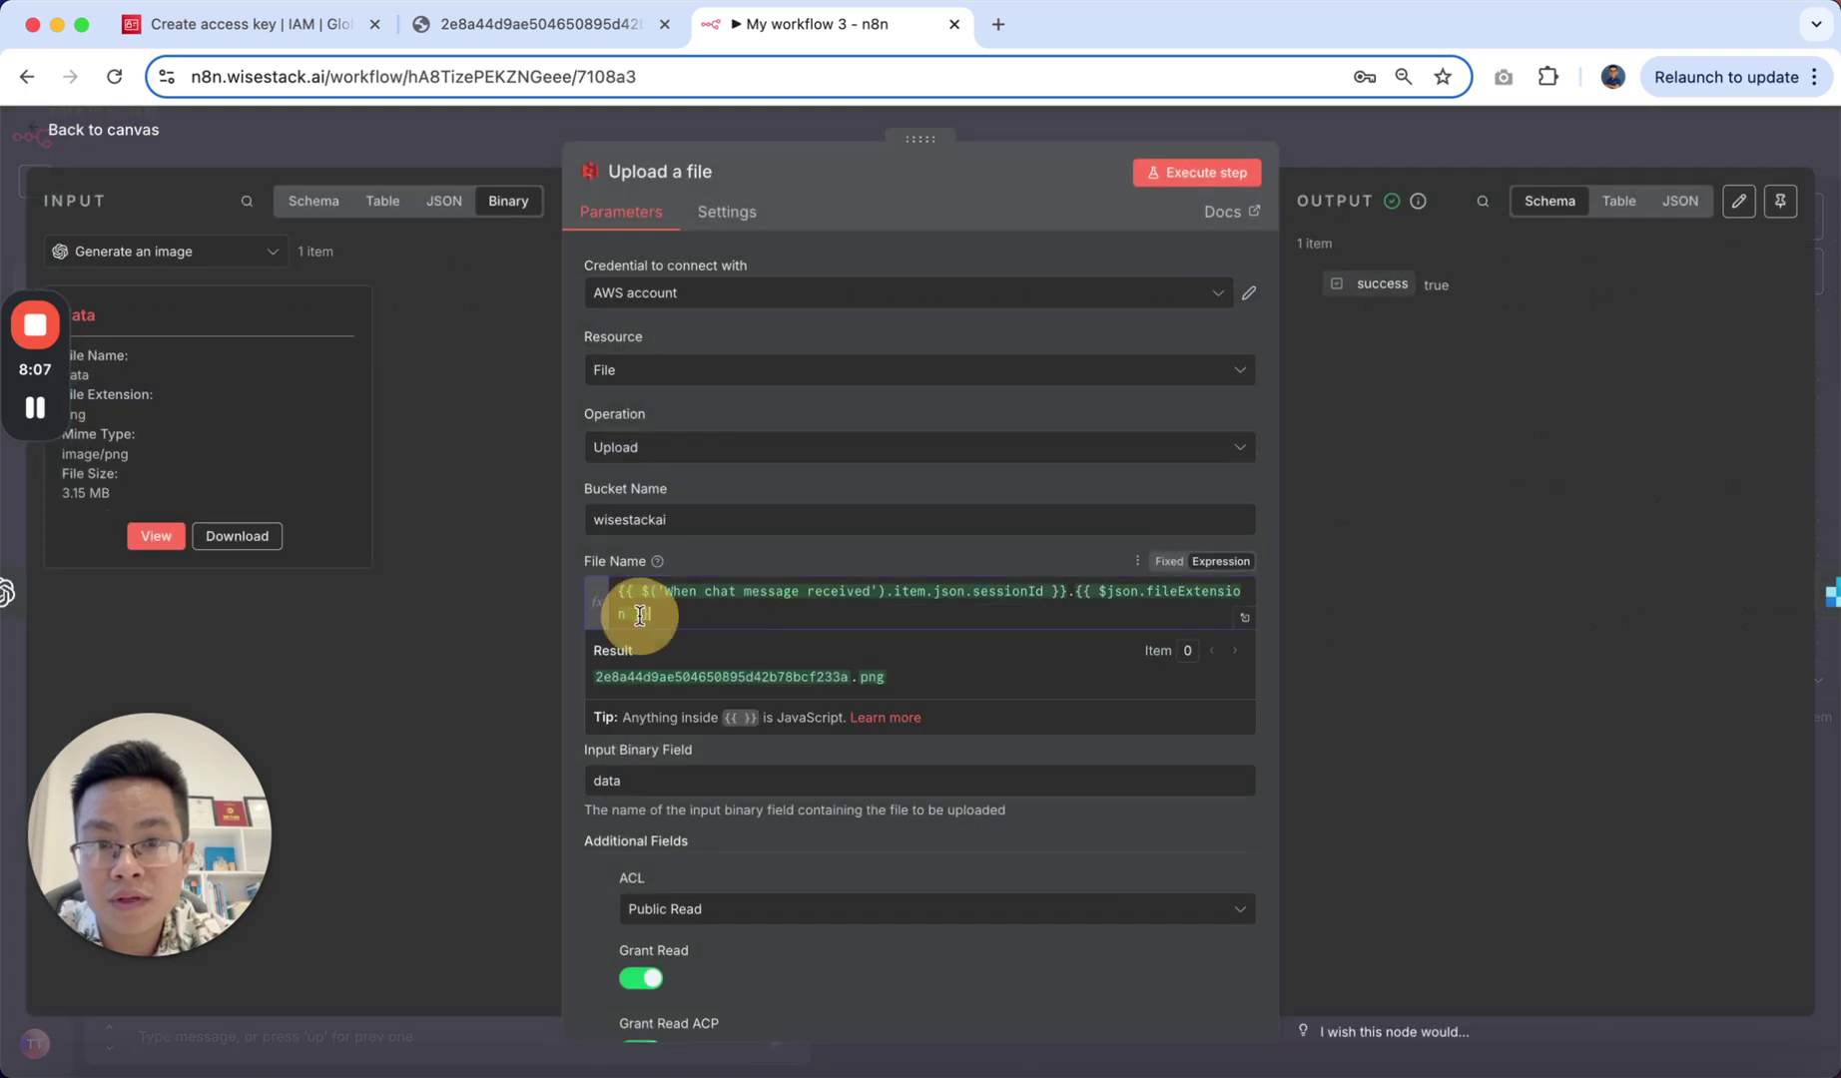
{"action": "left_click", "coordinate": [1490, 145]}
{"action": "double_click", "coordinate": [1158, 369]}
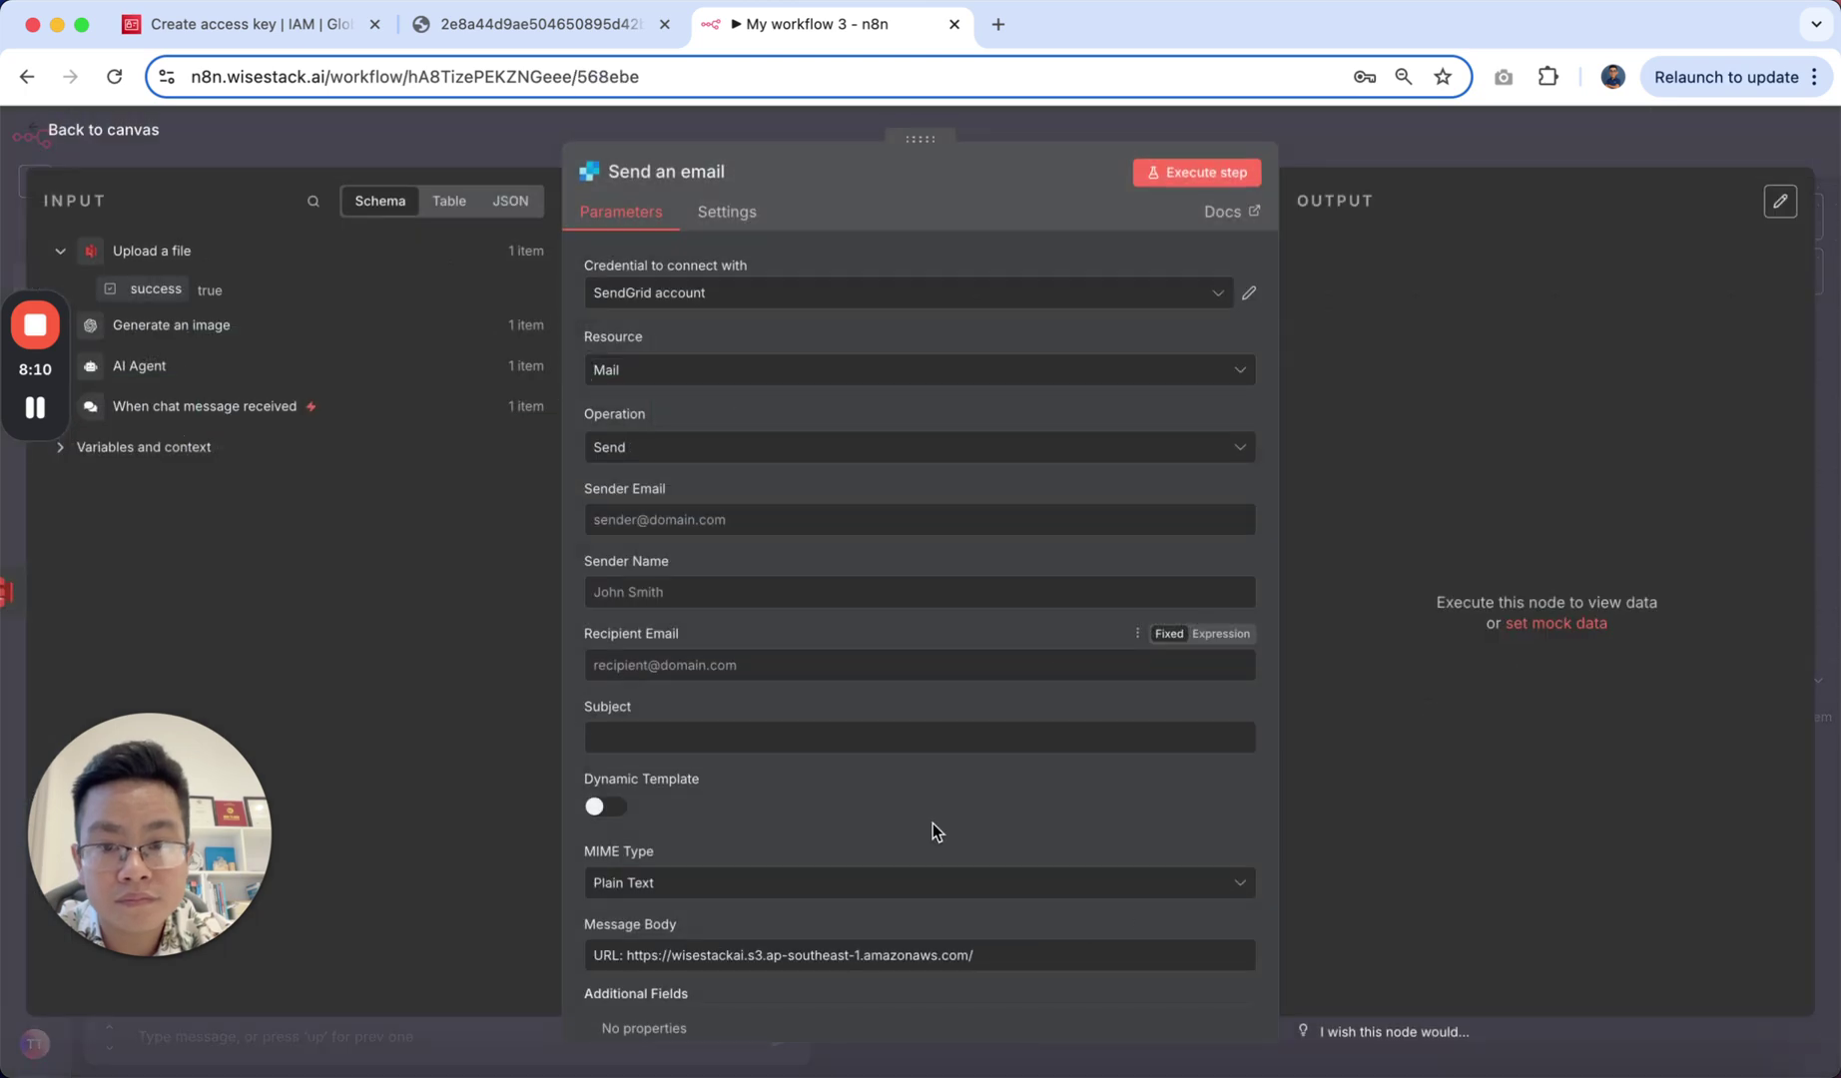
{"action": "left_click", "coordinate": [1051, 958]}
{"action": "type", "text": "{{ $('When chat message received').item.json.sessionId }}.{{ $json.fileExtension }}"}
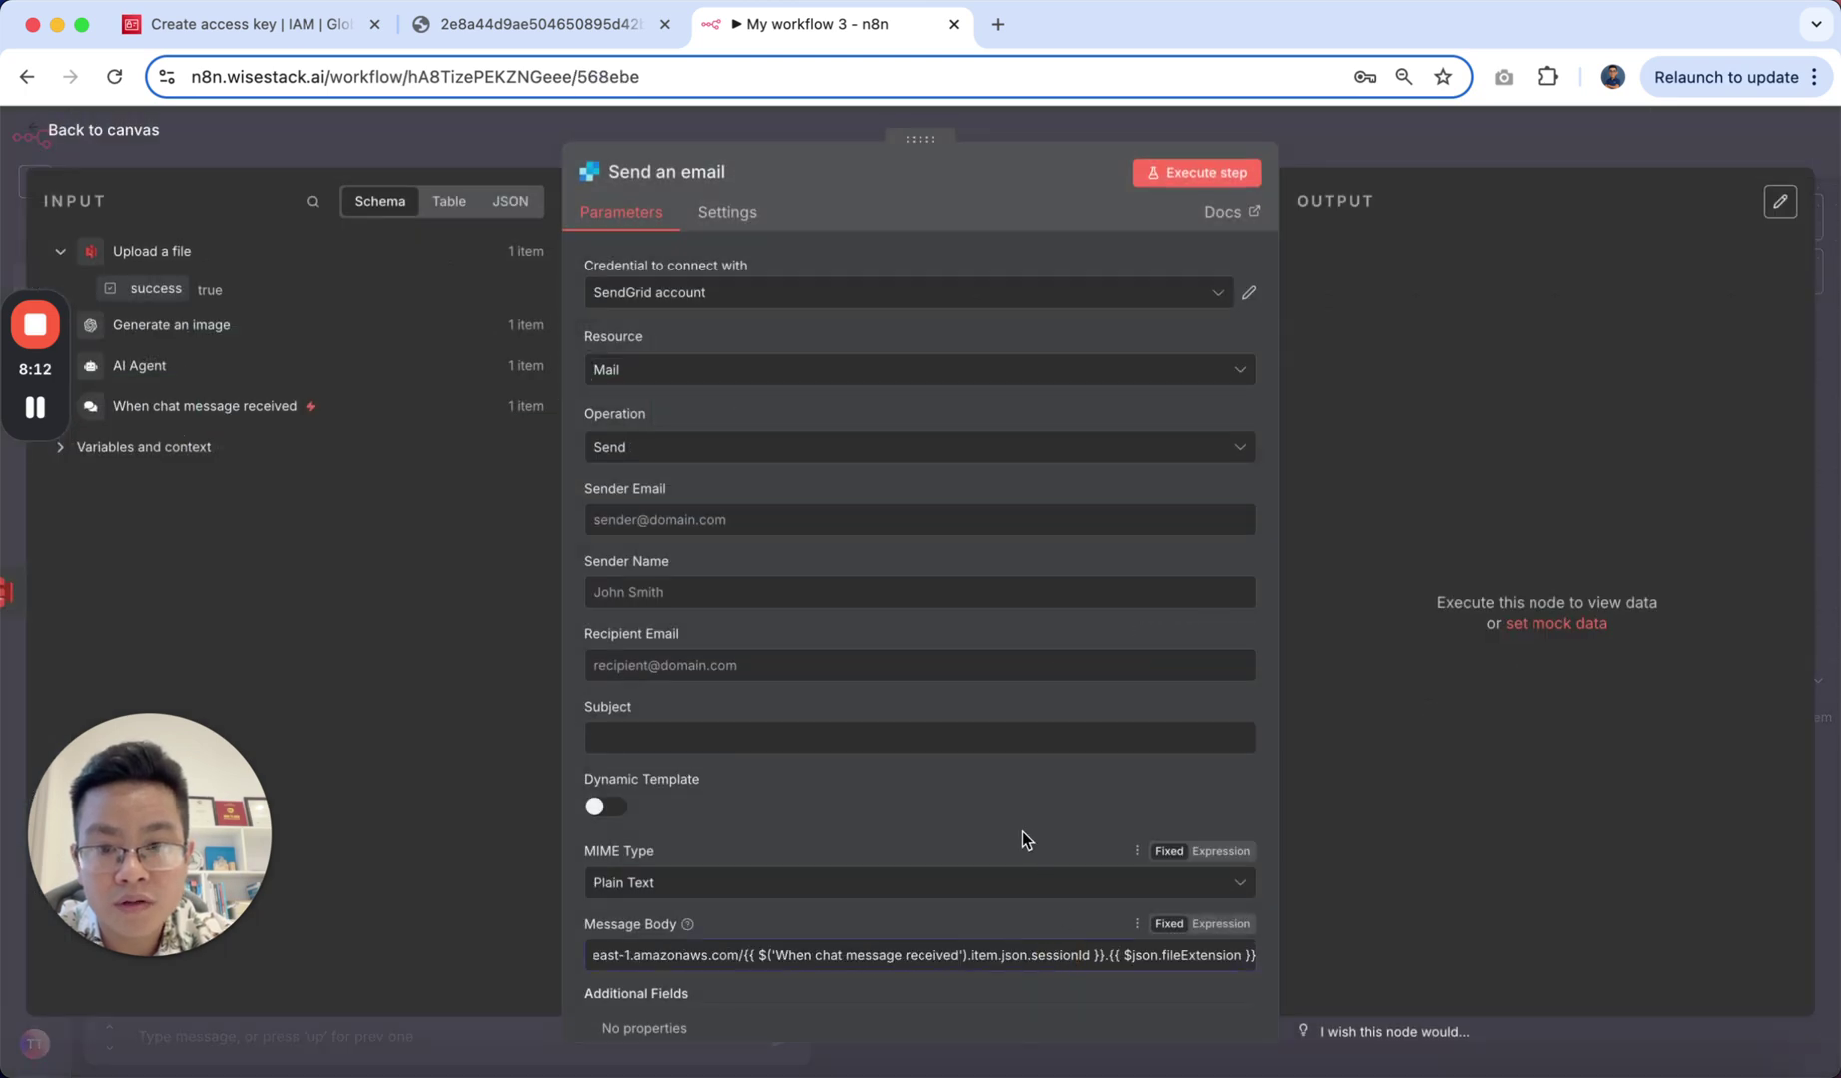
{"action": "scroll", "coordinate": [1037, 850], "scroll_direction": "down", "scroll_amount": 1}
Step: Switch Message Body to Expression and use Generate an image's fileExtension instead of $json.fileExtension
{"action": "left_click", "coordinate": [1220, 855]}
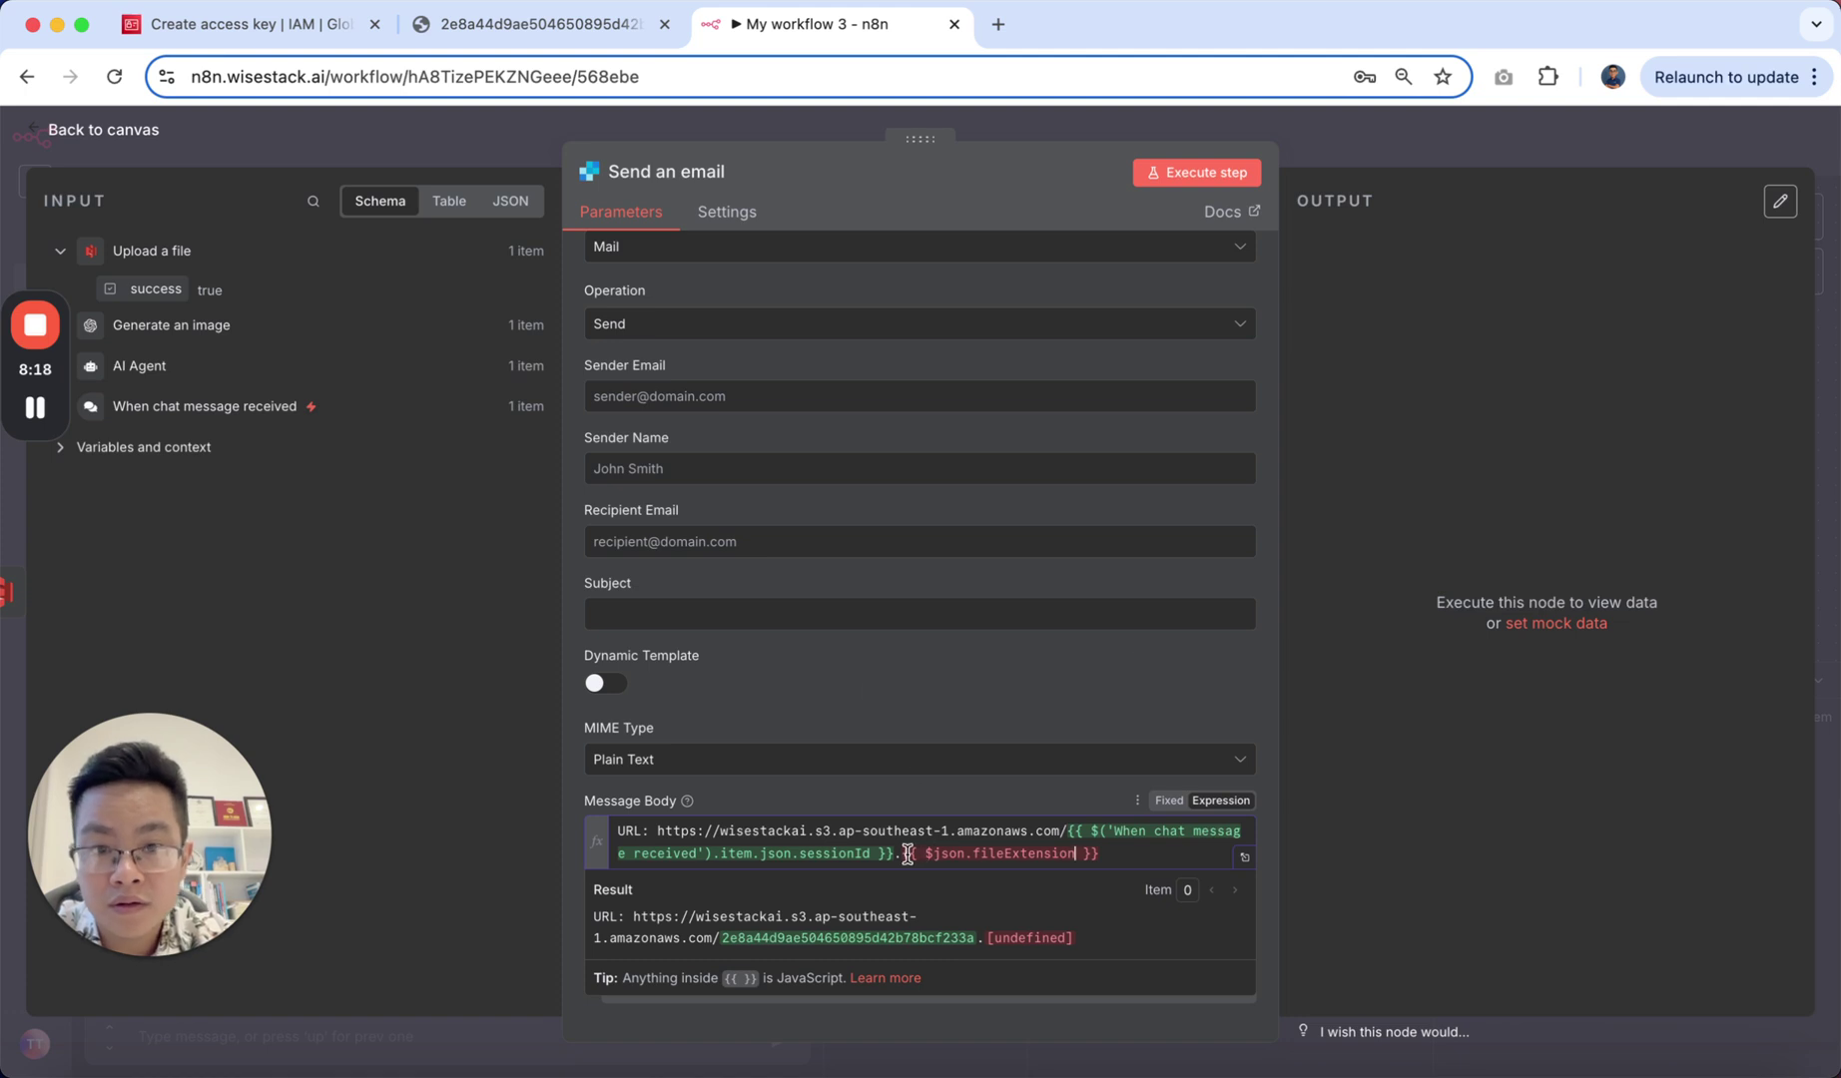
{"action": "left_click_drag", "start_coordinate": [902, 854], "coordinate": [1110, 854]}
{"action": "key", "text": "BackSpace"}
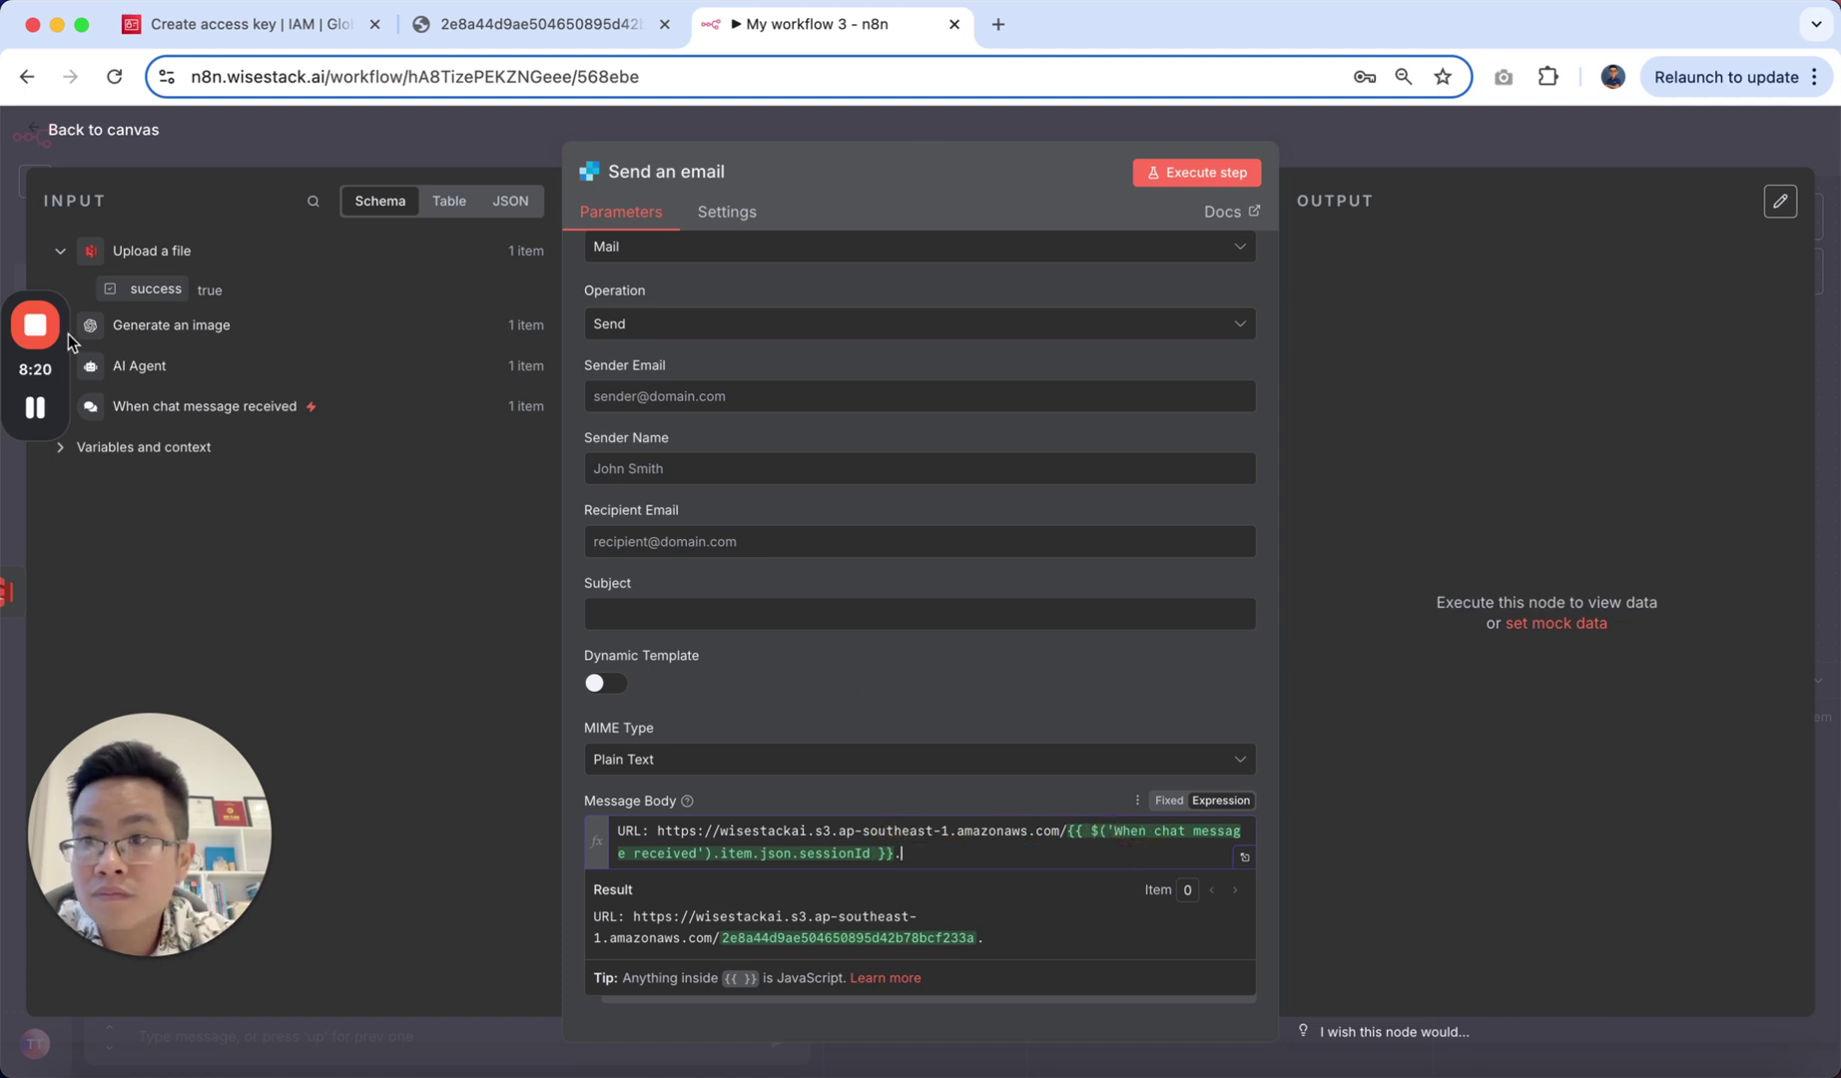
{"action": "left_click", "coordinate": [104, 328]}
{"action": "left_click_drag", "start_coordinate": [170, 399], "coordinate": [963, 843]}
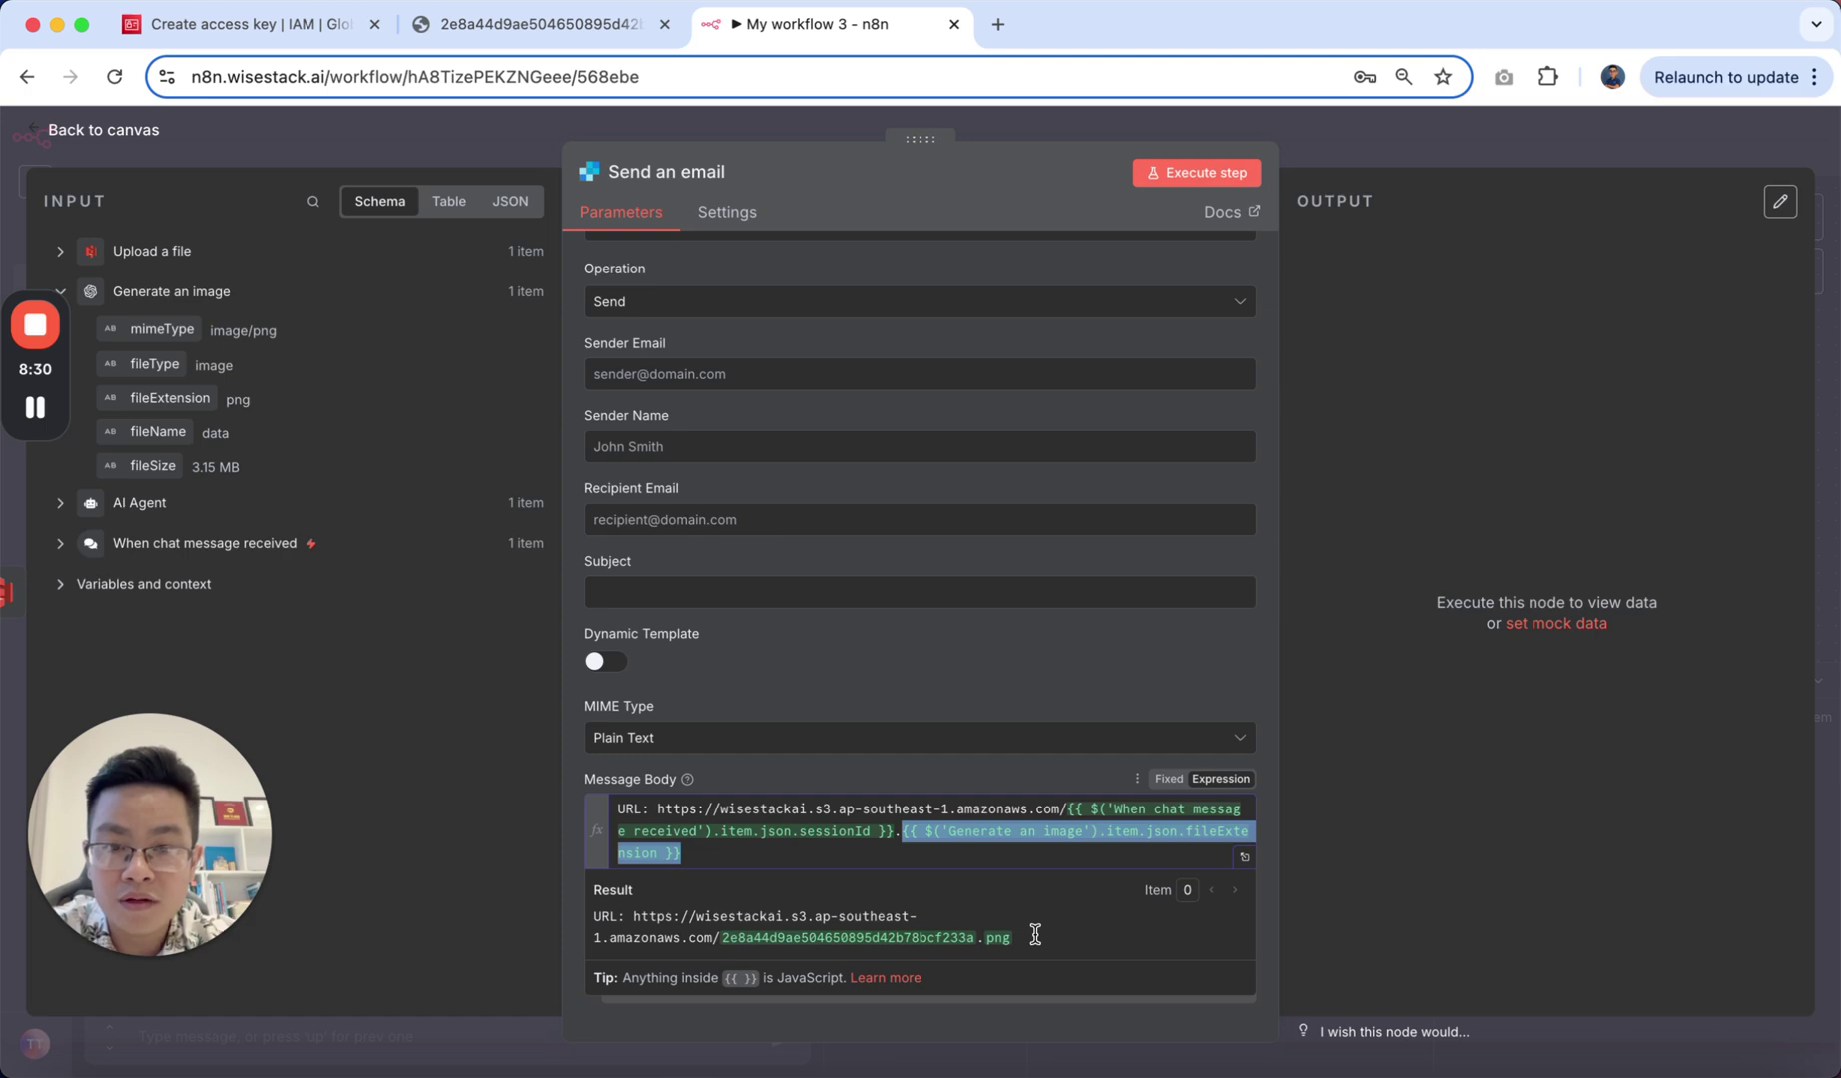
{"action": "left_click", "coordinate": [1505, 143]}
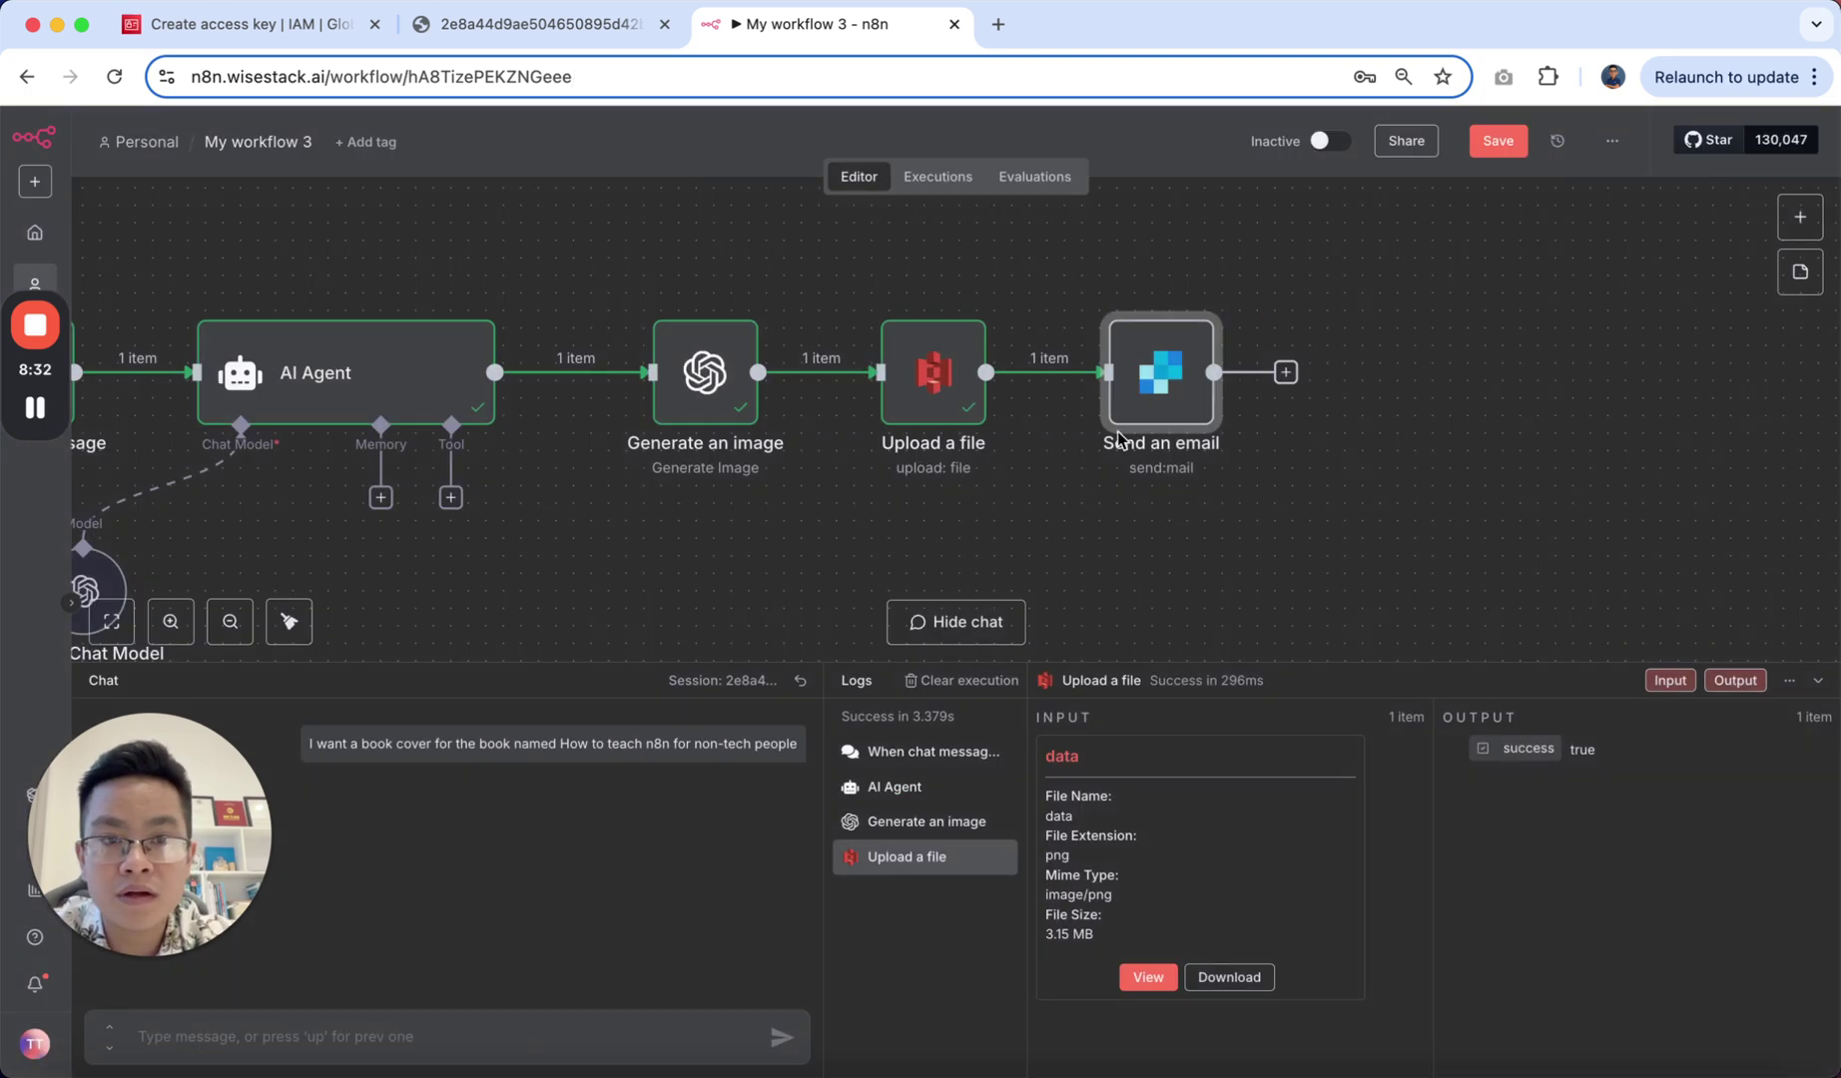
{"action": "double_click", "coordinate": [930, 382]}
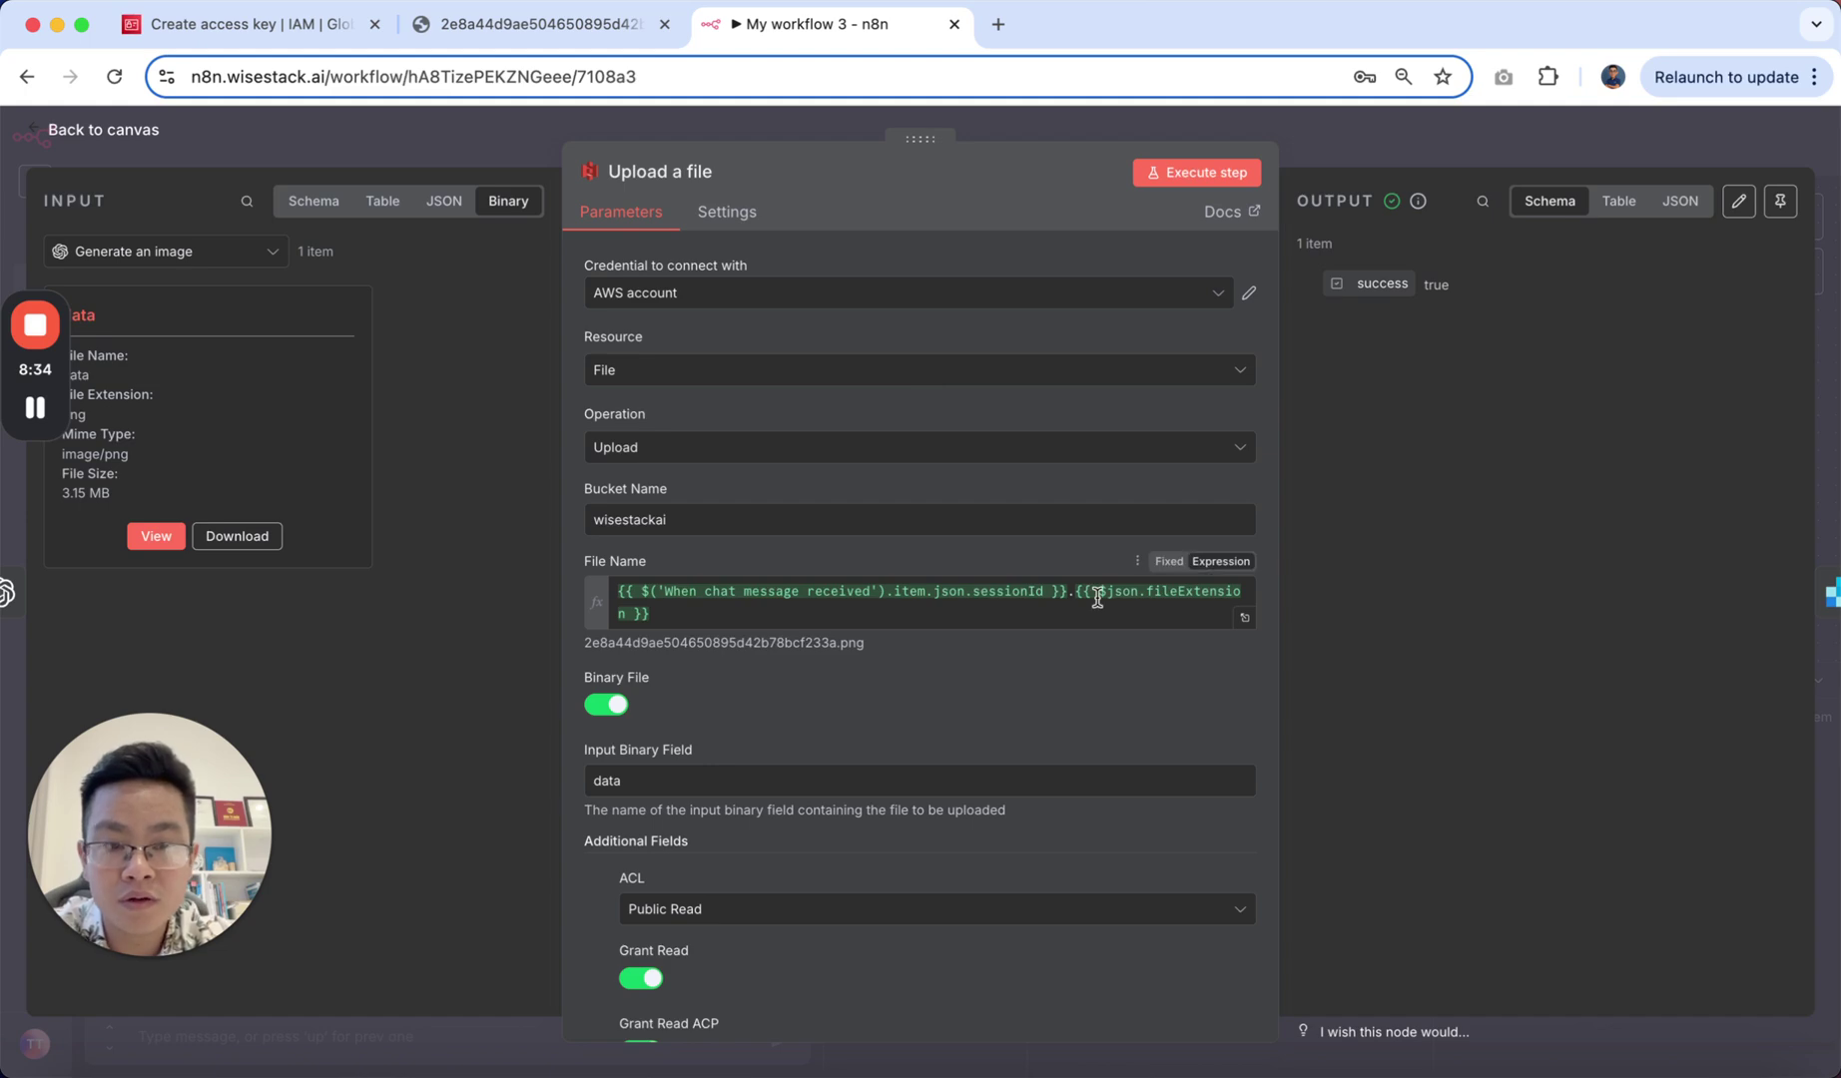
{"action": "left_click", "coordinate": [1515, 156]}
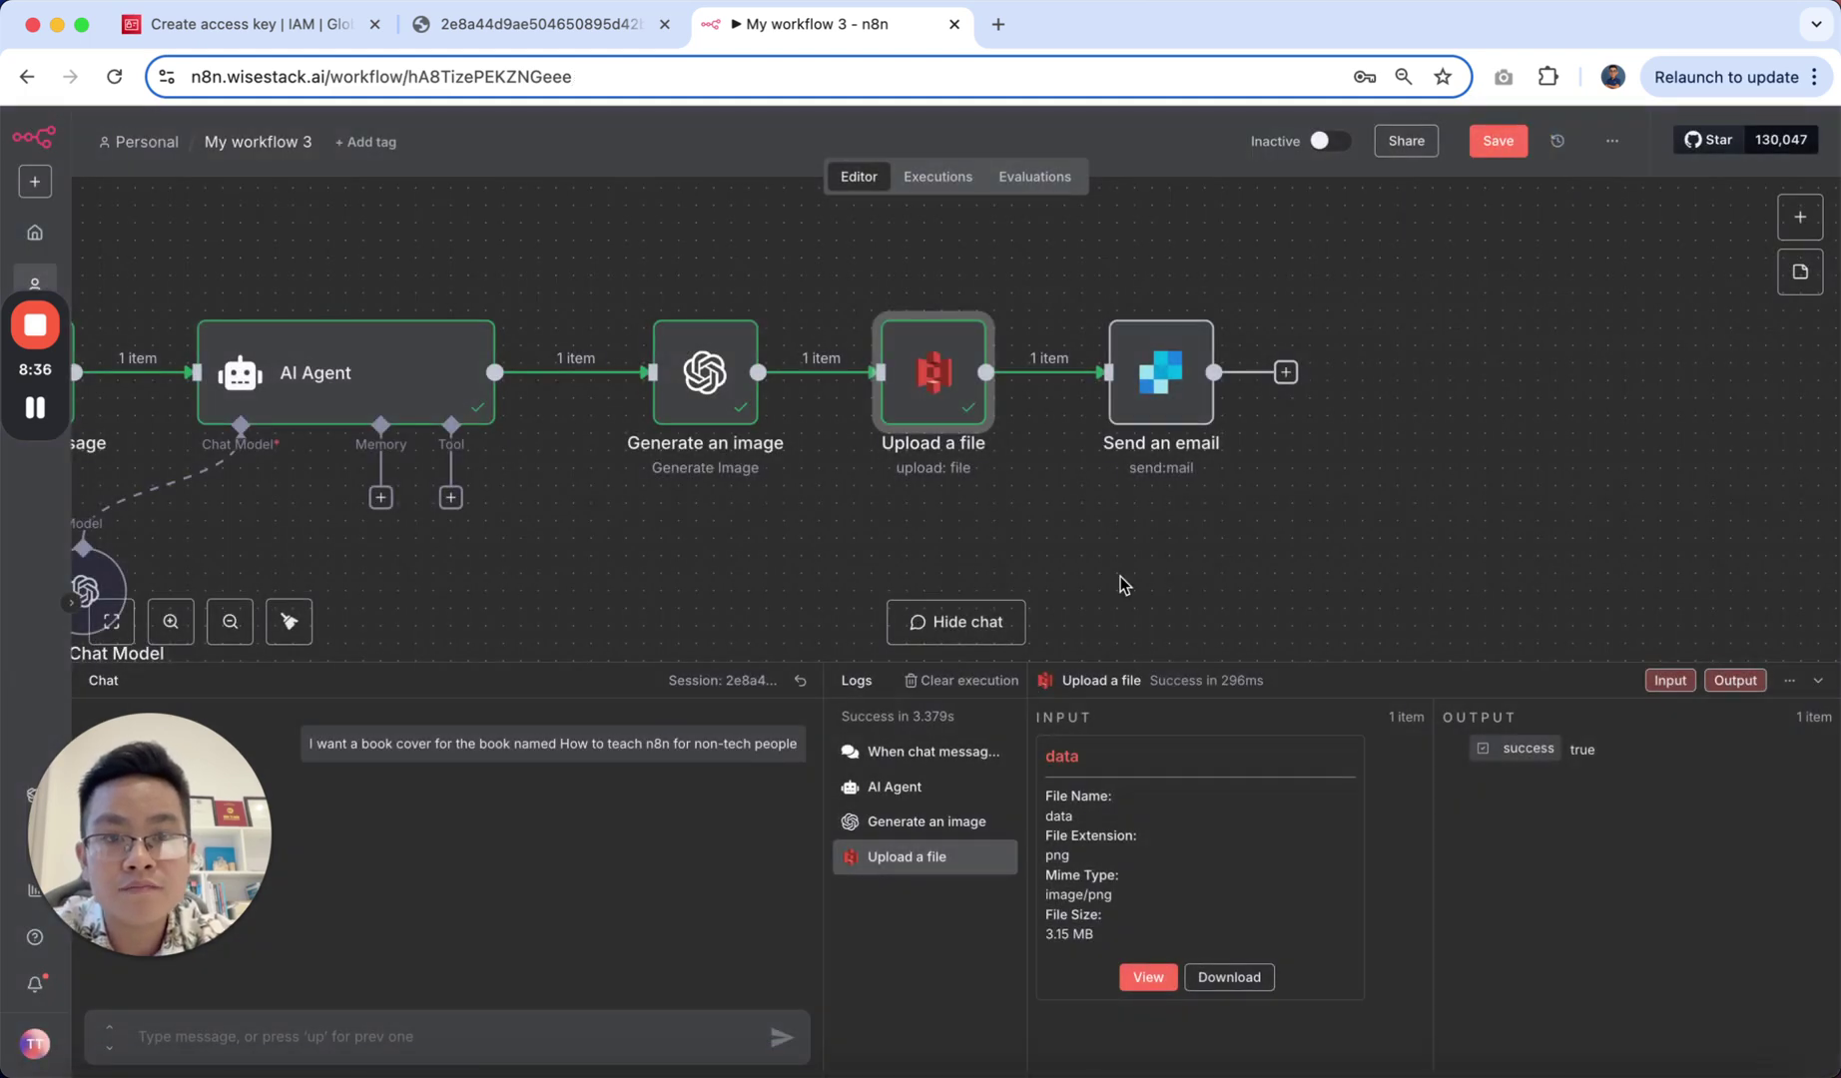
{"action": "scroll", "coordinate": [1120, 584], "scroll_direction": "left", "scroll_amount": 3}
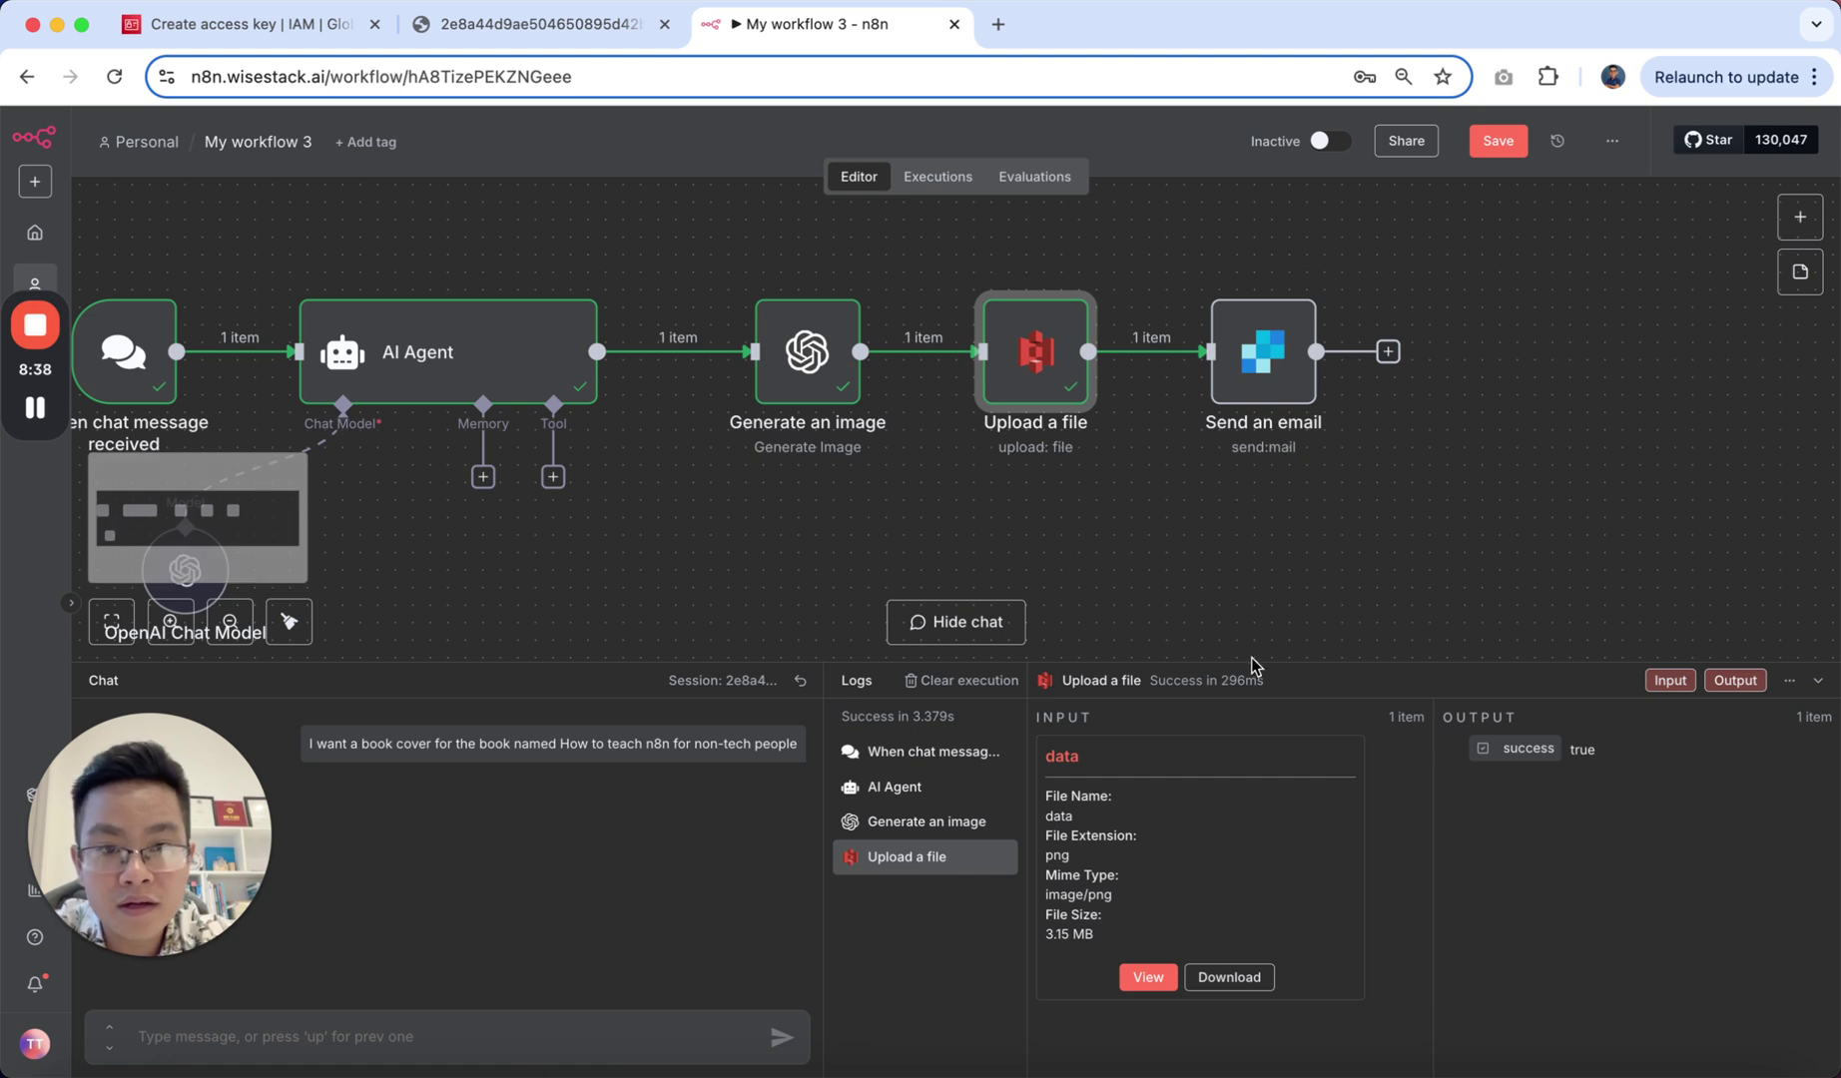
{"action": "left_click_drag", "start_coordinate": [1257, 663], "coordinate": [1233, 831]}
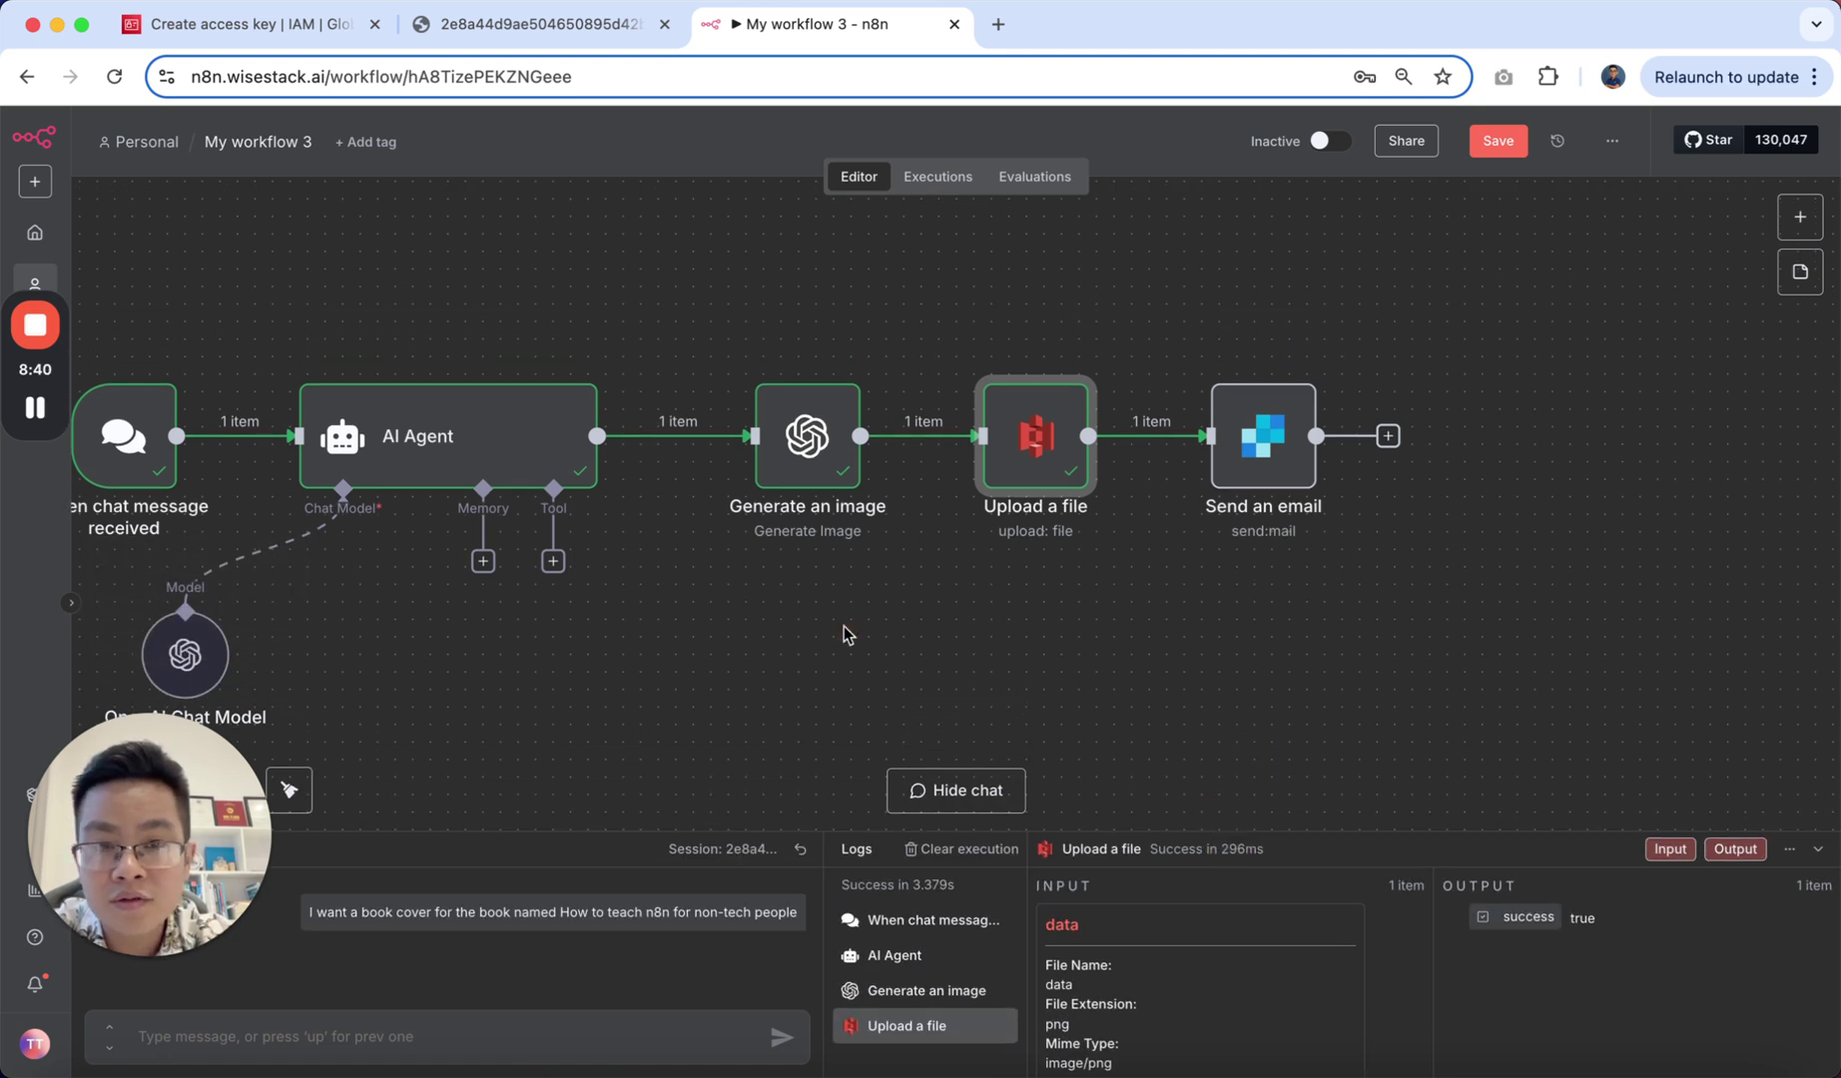
{"action": "key", "text": "1"}
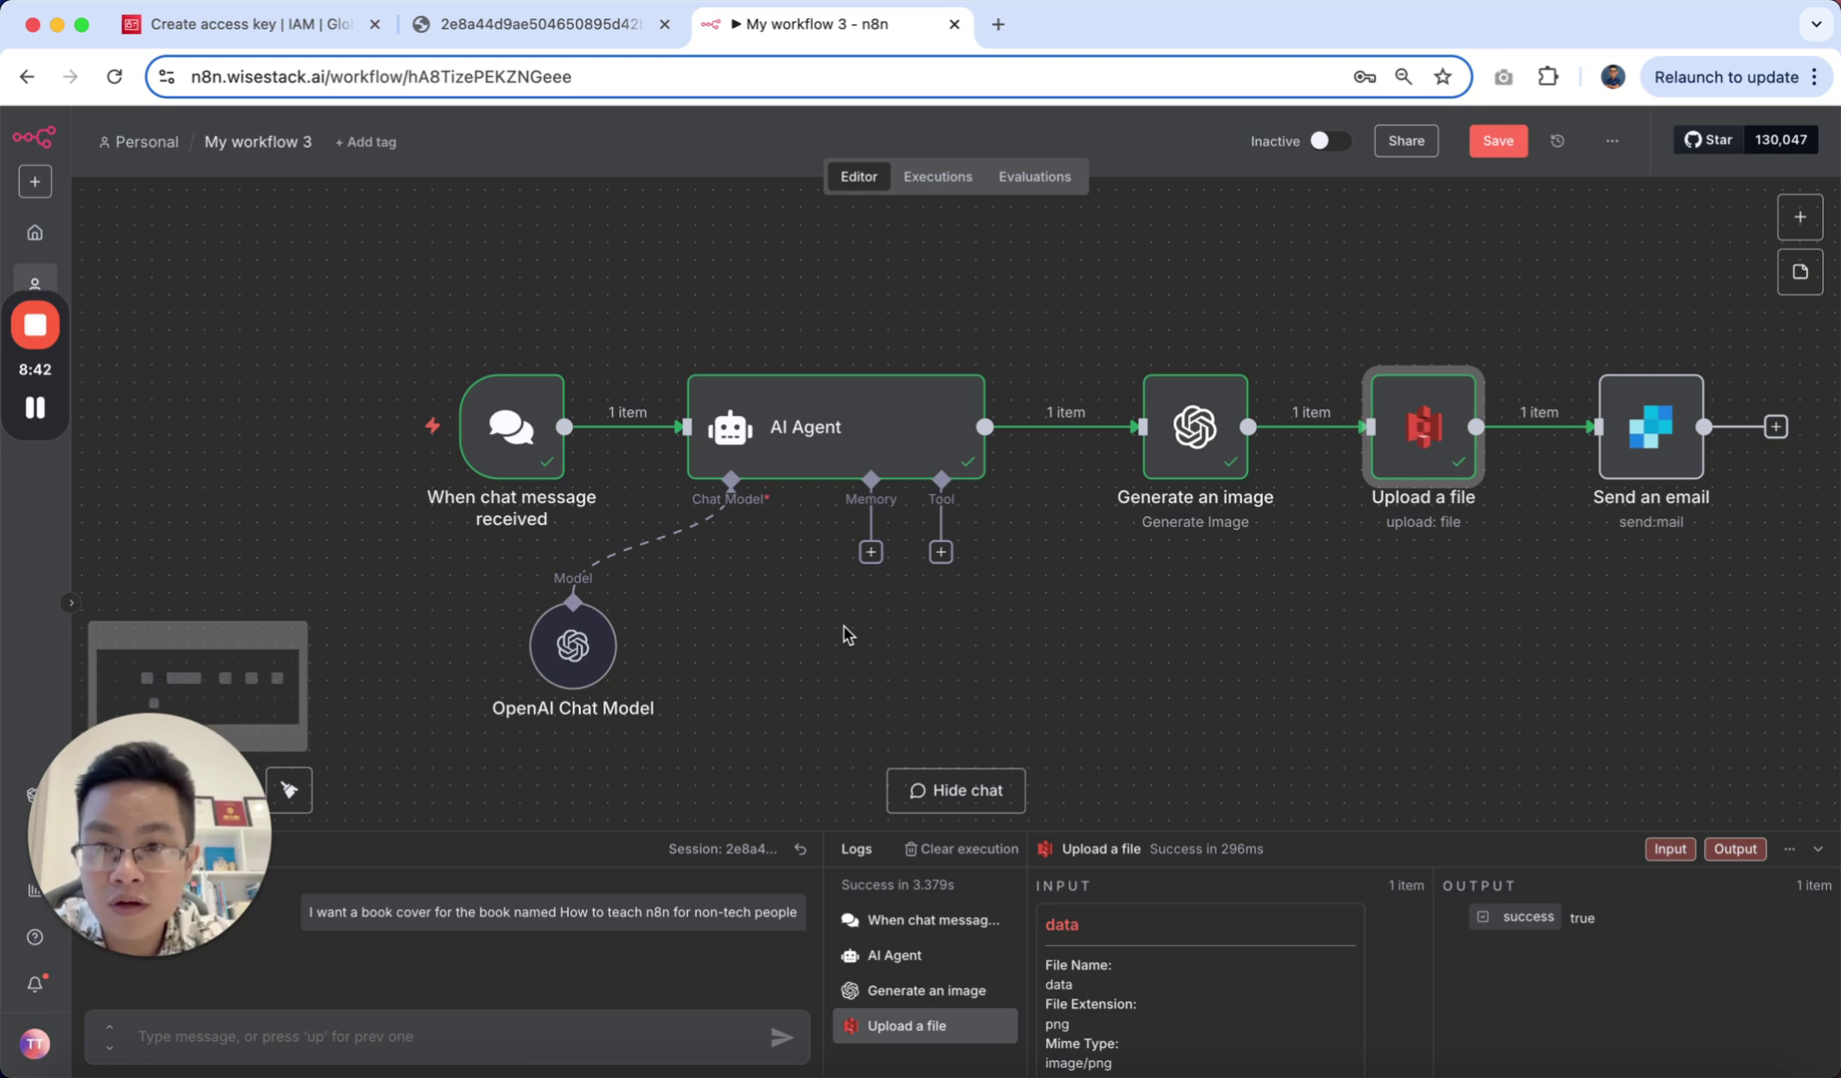
{"action": "scroll", "coordinate": [844, 634], "scroll_direction": "right", "scroll_amount": 3}
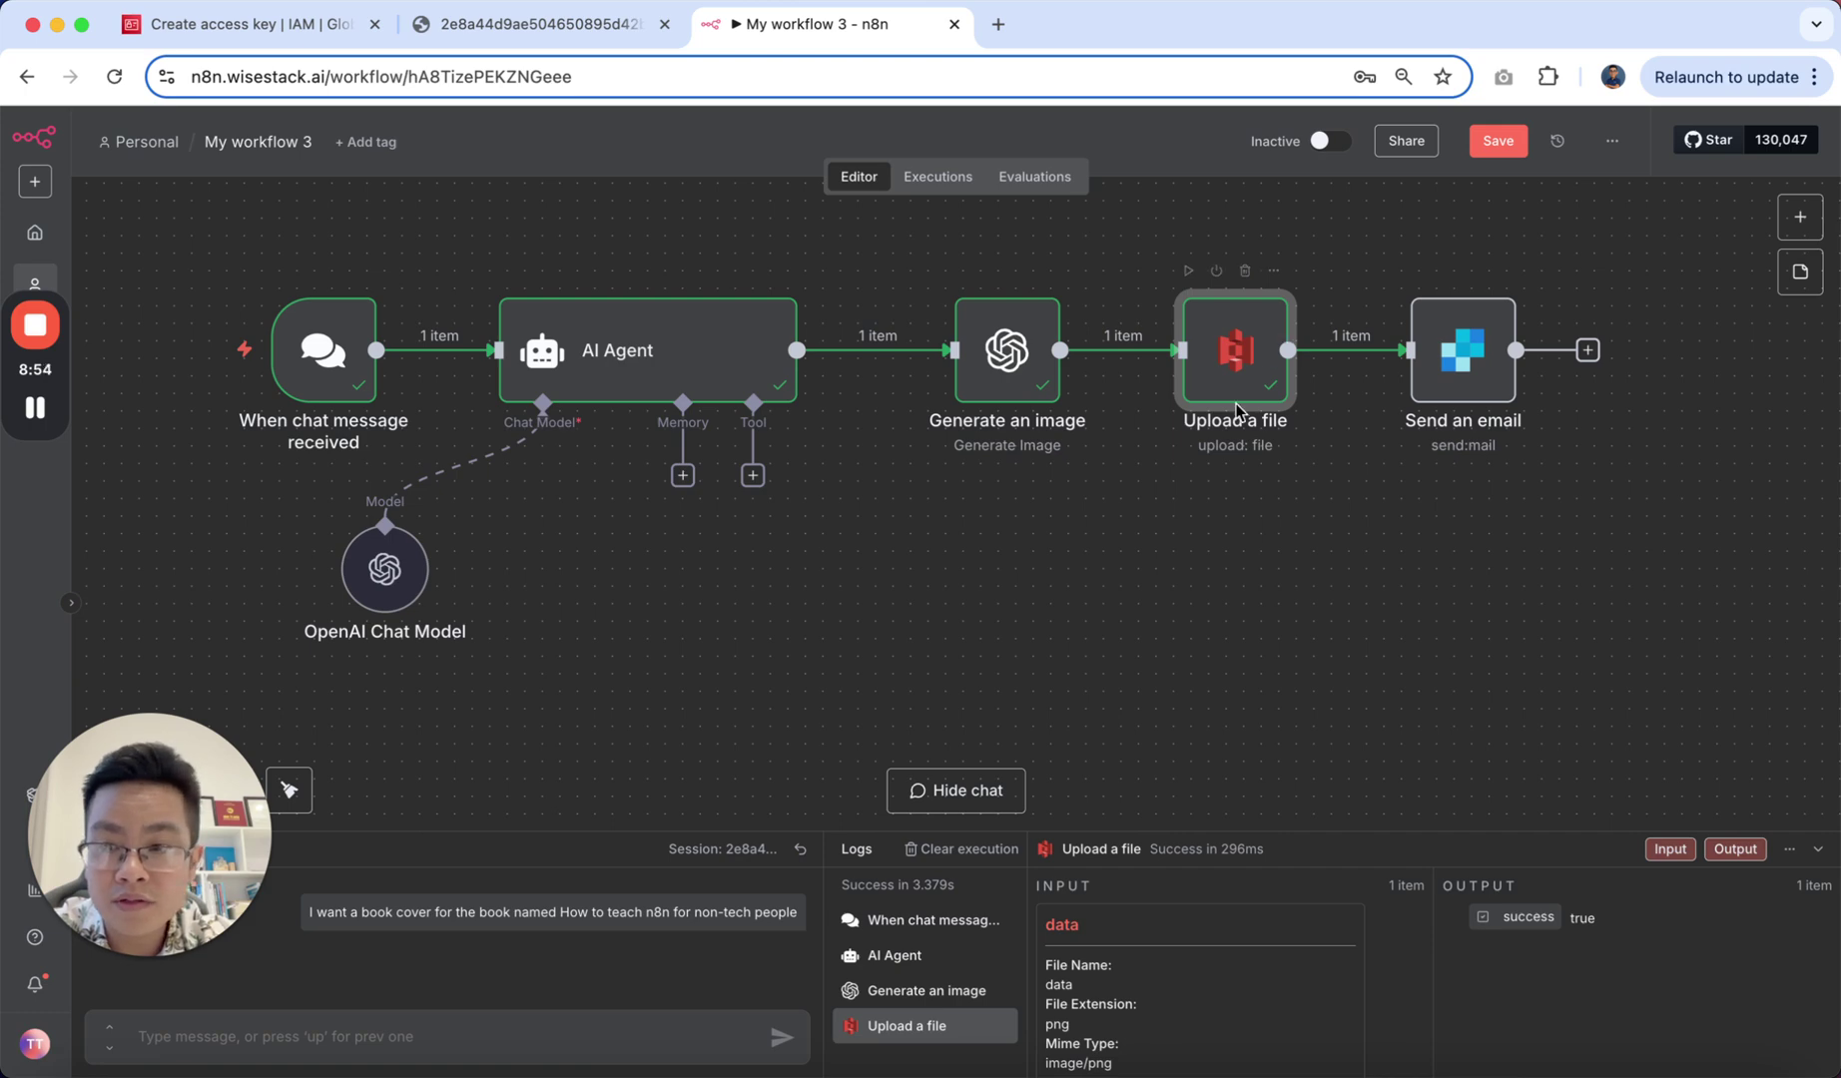
{"action": "left_click", "coordinate": [526, 24]}
{"action": "left_click", "coordinate": [813, 24]}
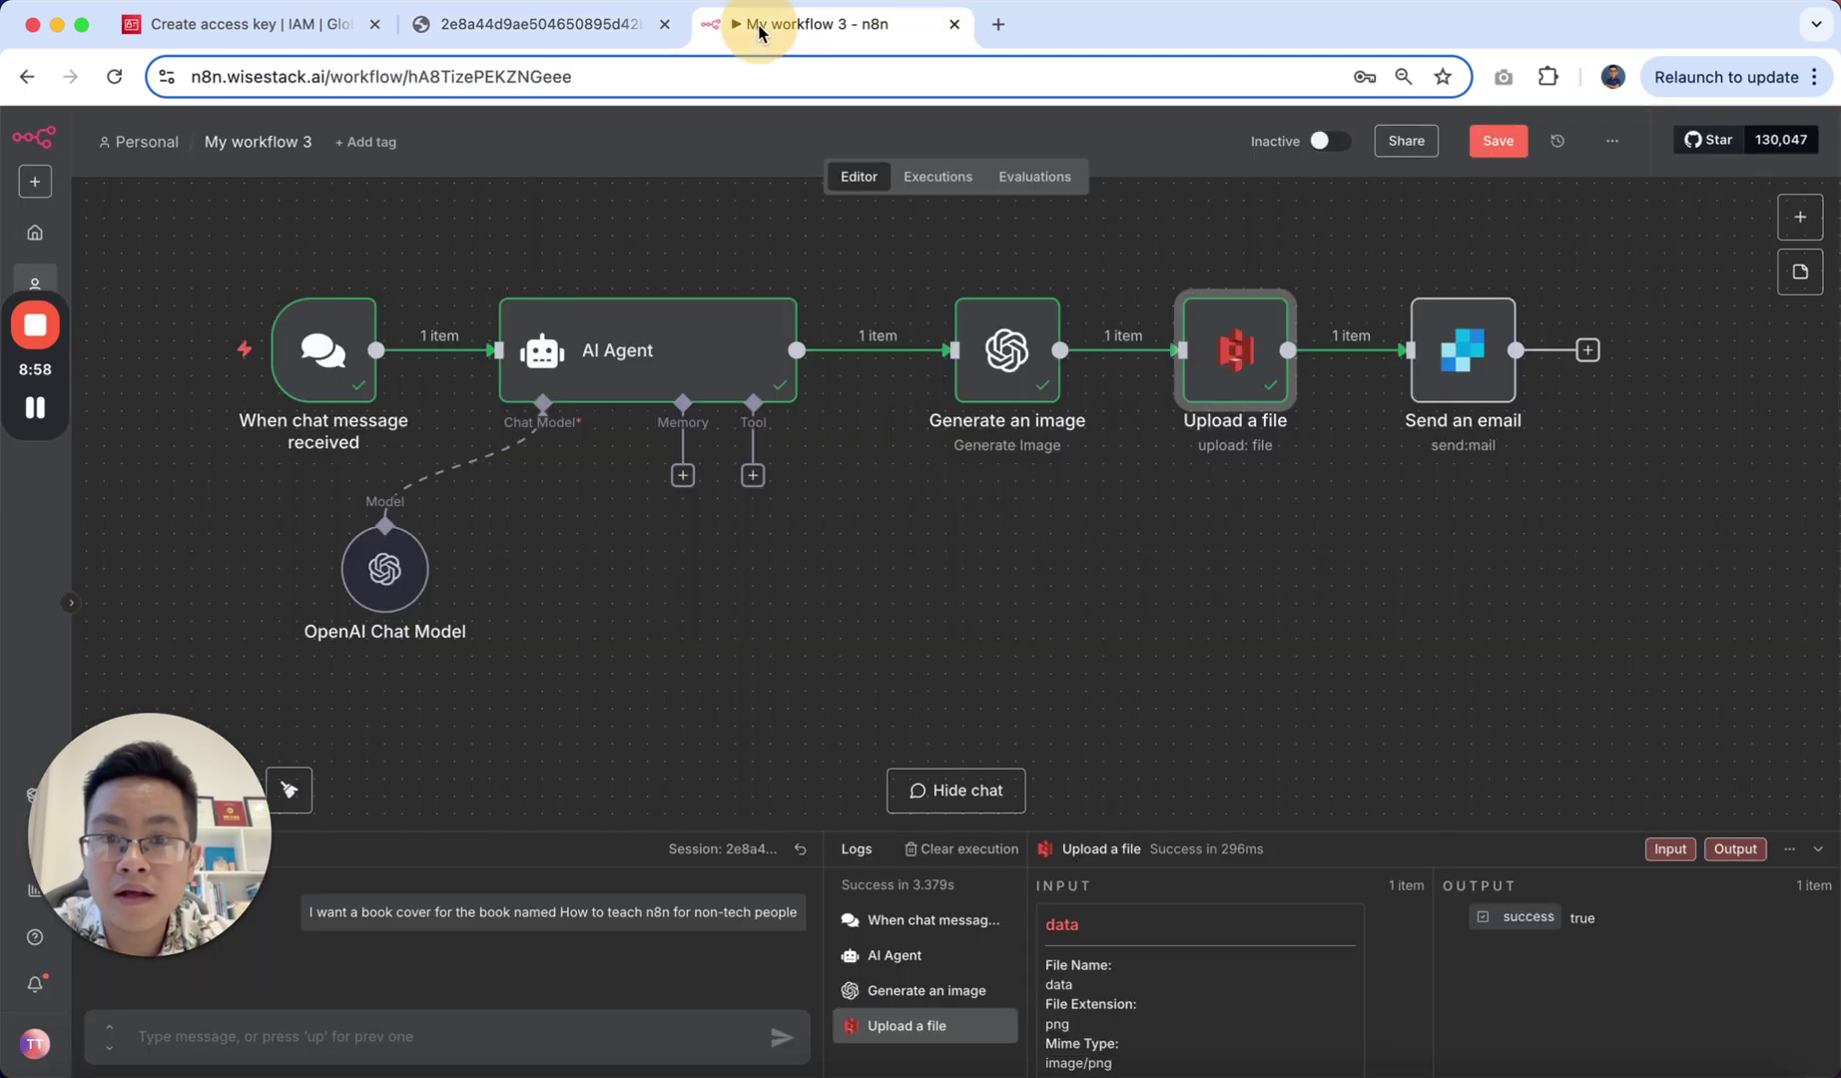